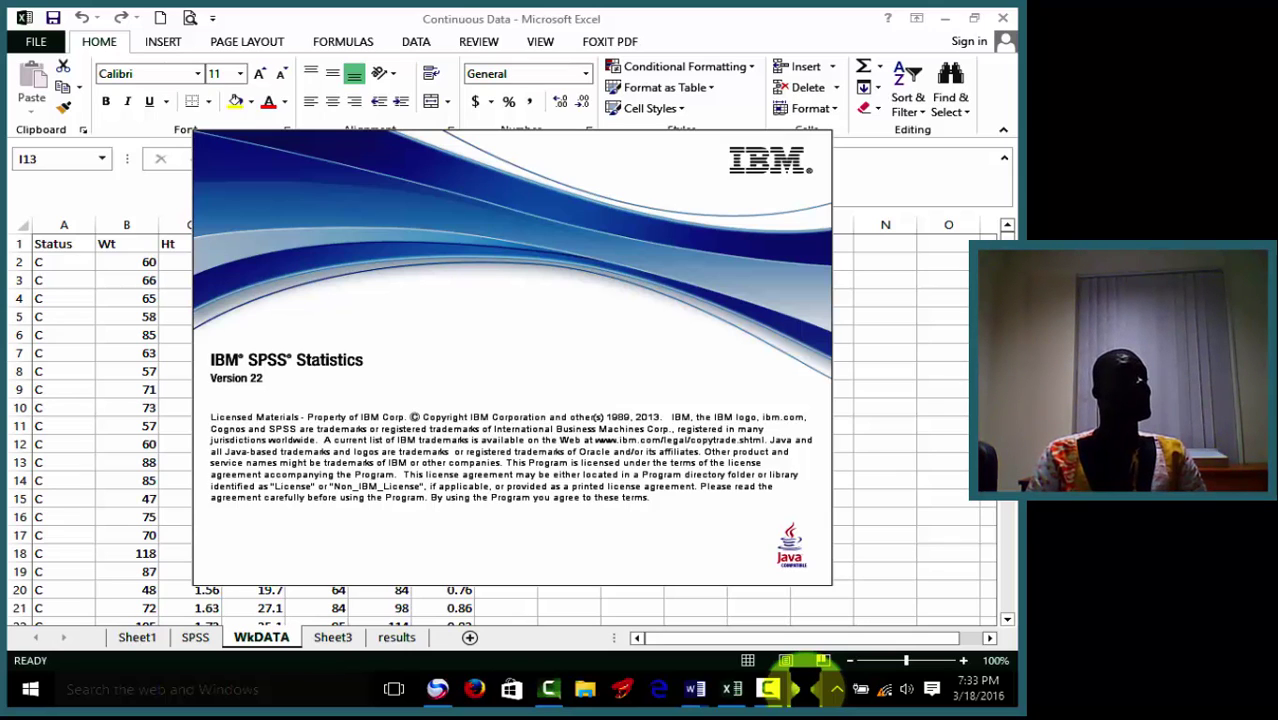
# Dismiss the SPSS Statistics startup dialog and keep the empty Untitled1 data editor open.
pyautogui.moveTo(810, 688)
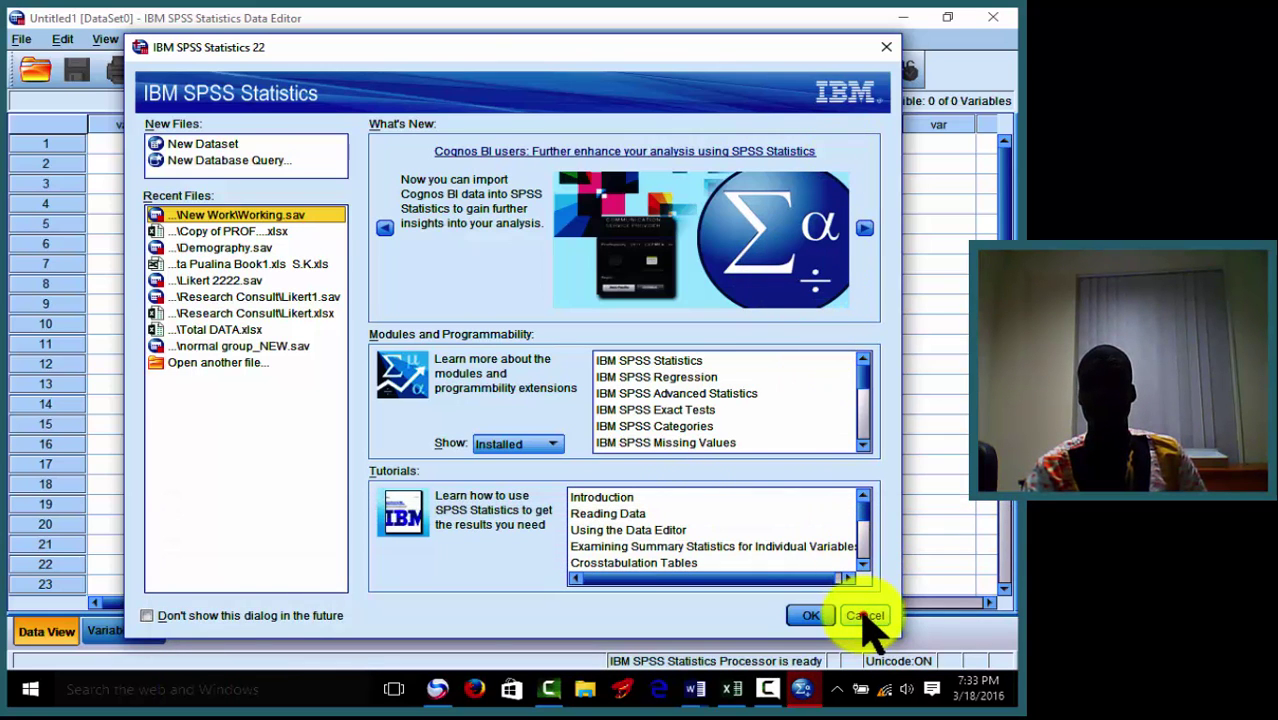
pyautogui.click(864, 615)
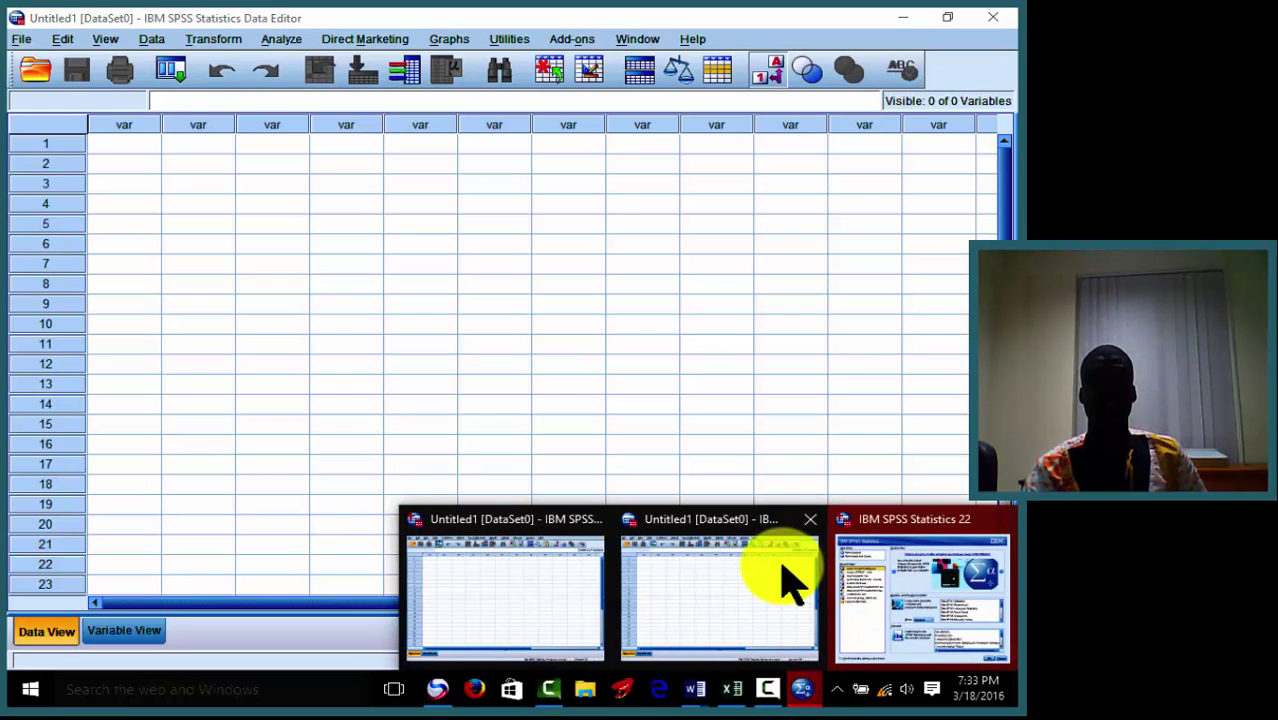
pyautogui.click(1000, 530)
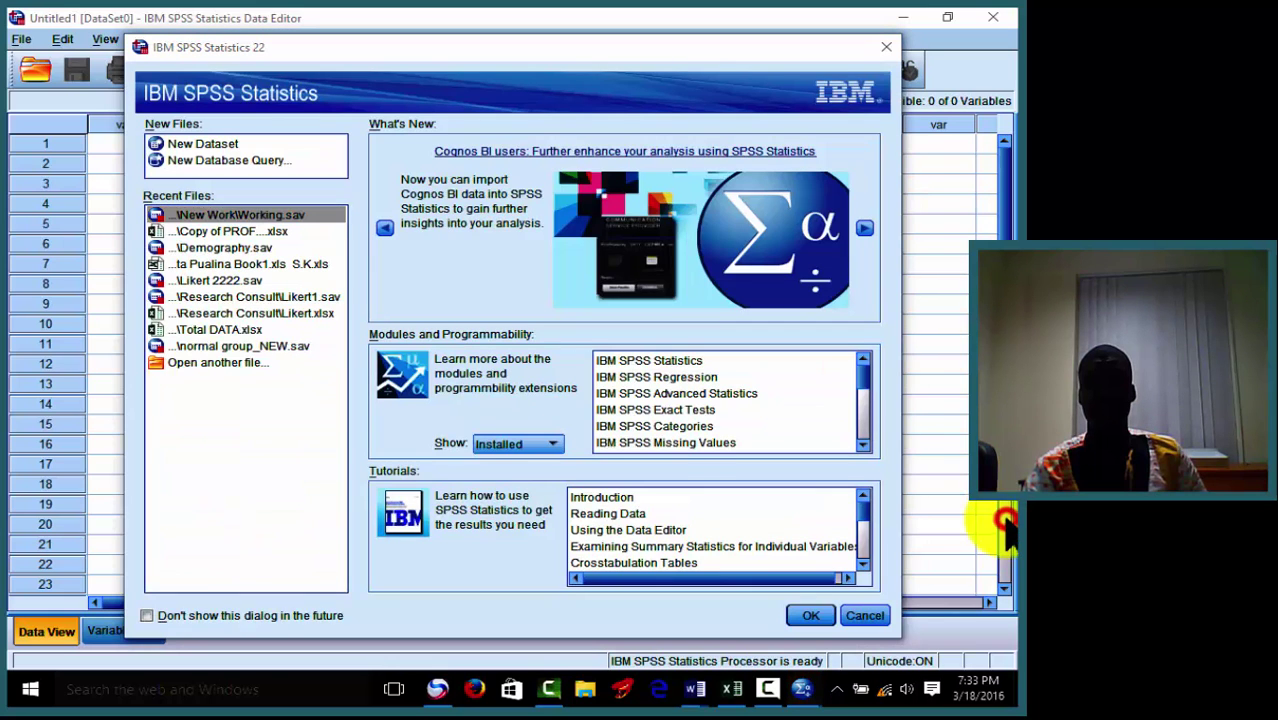
pyautogui.click(876, 608)
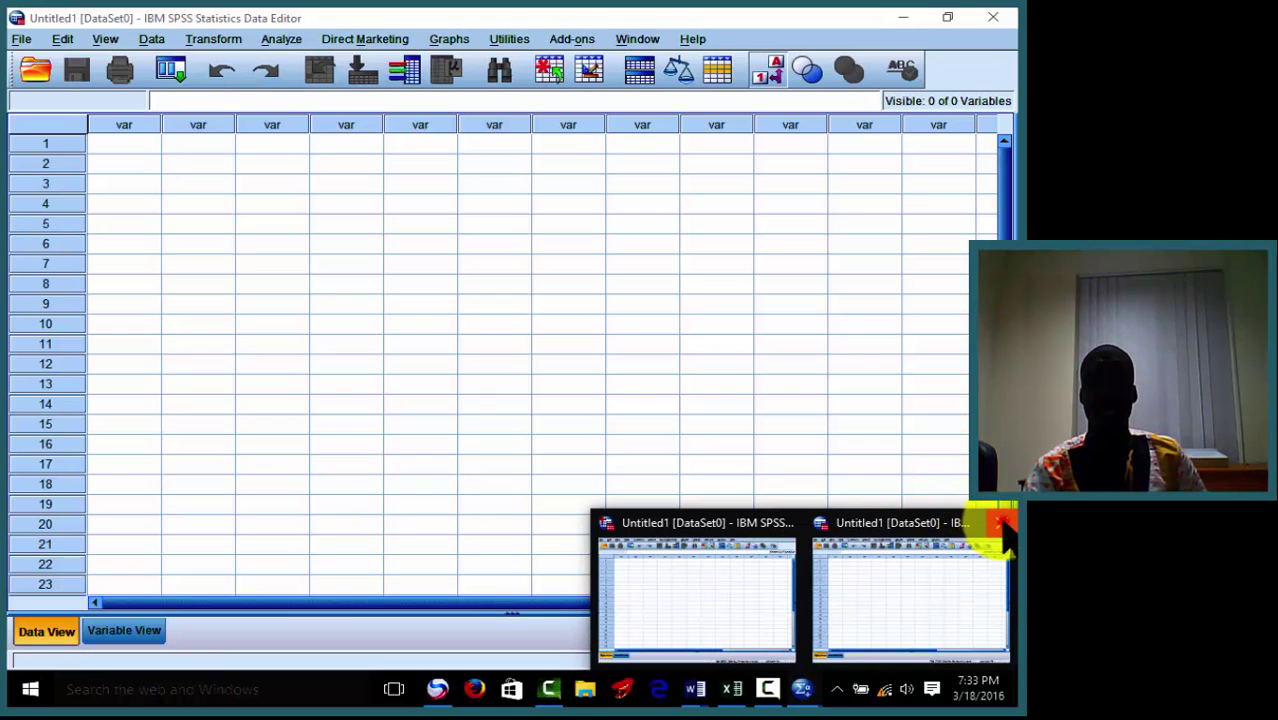
pyautogui.click(1003, 524)
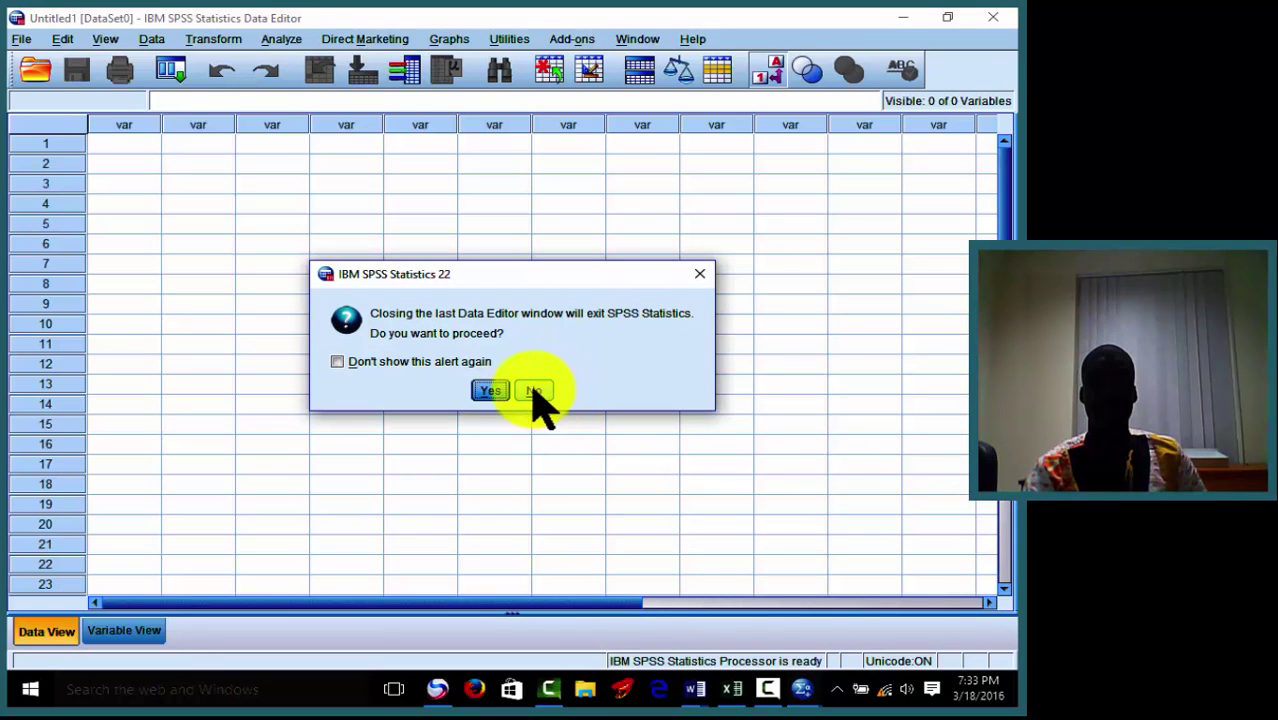
pyautogui.click(493, 391)
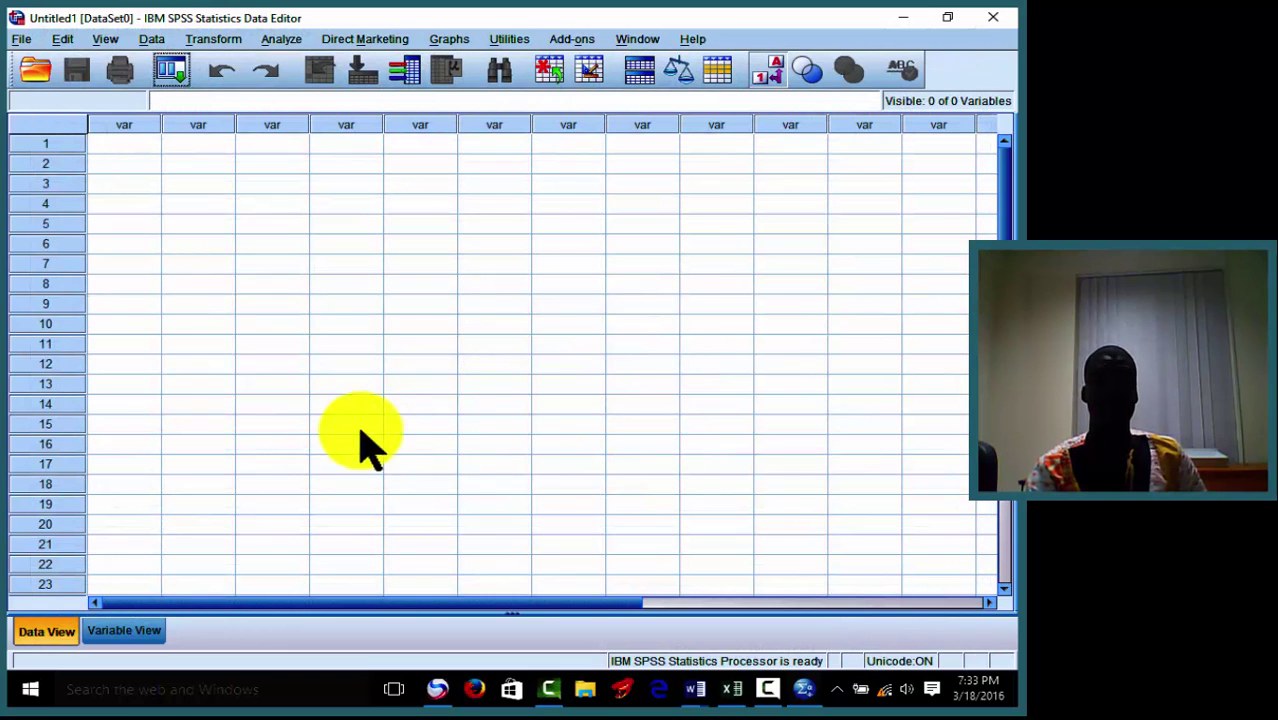
# Switch to the Continuous Data workbook in Excel and copy the headers in B1:G1 of WkDATA, transposed, into a column starting at J1.
pyautogui.moveTo(734, 688)
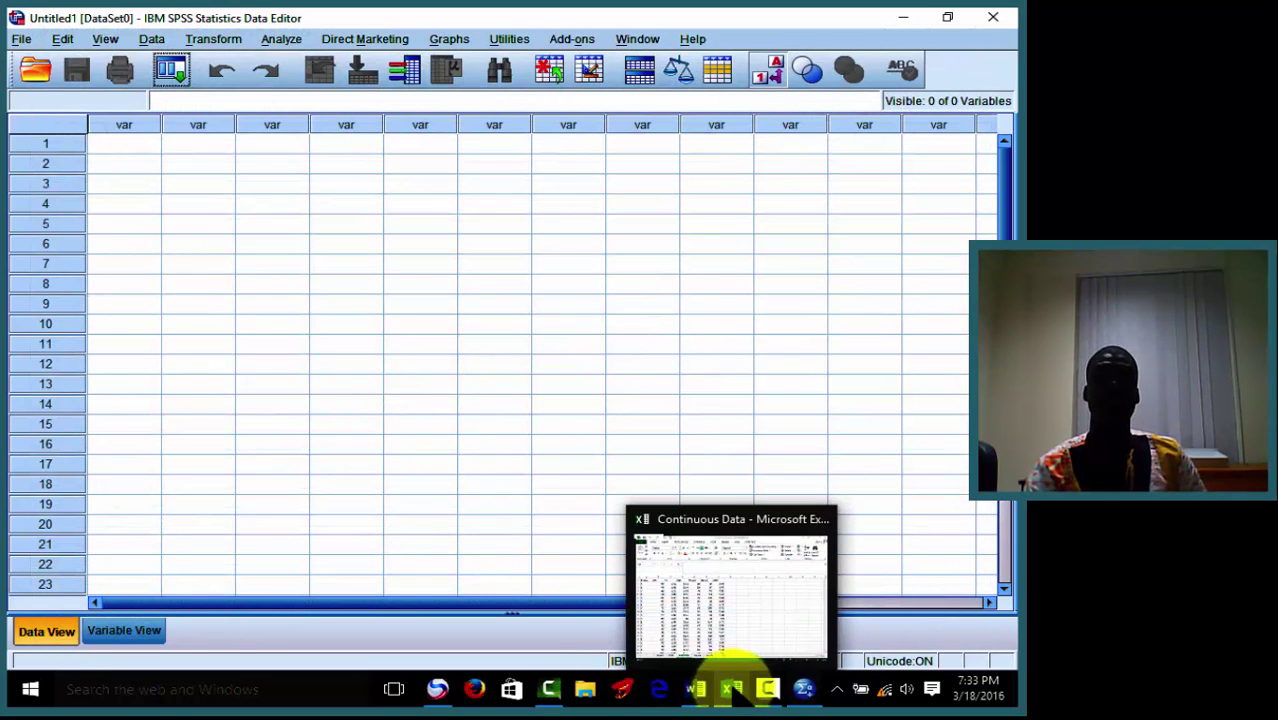
pyautogui.click(733, 636)
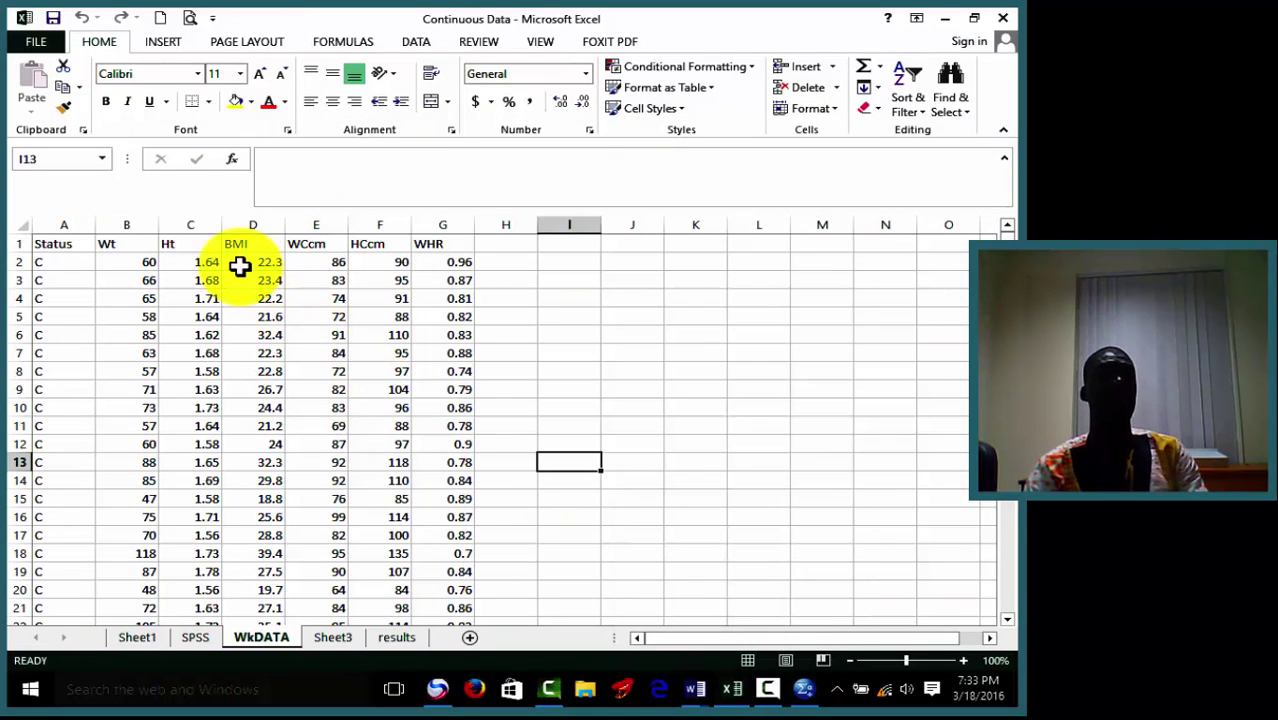
pyautogui.moveTo(139, 243); pyautogui.dragTo(195, 243)
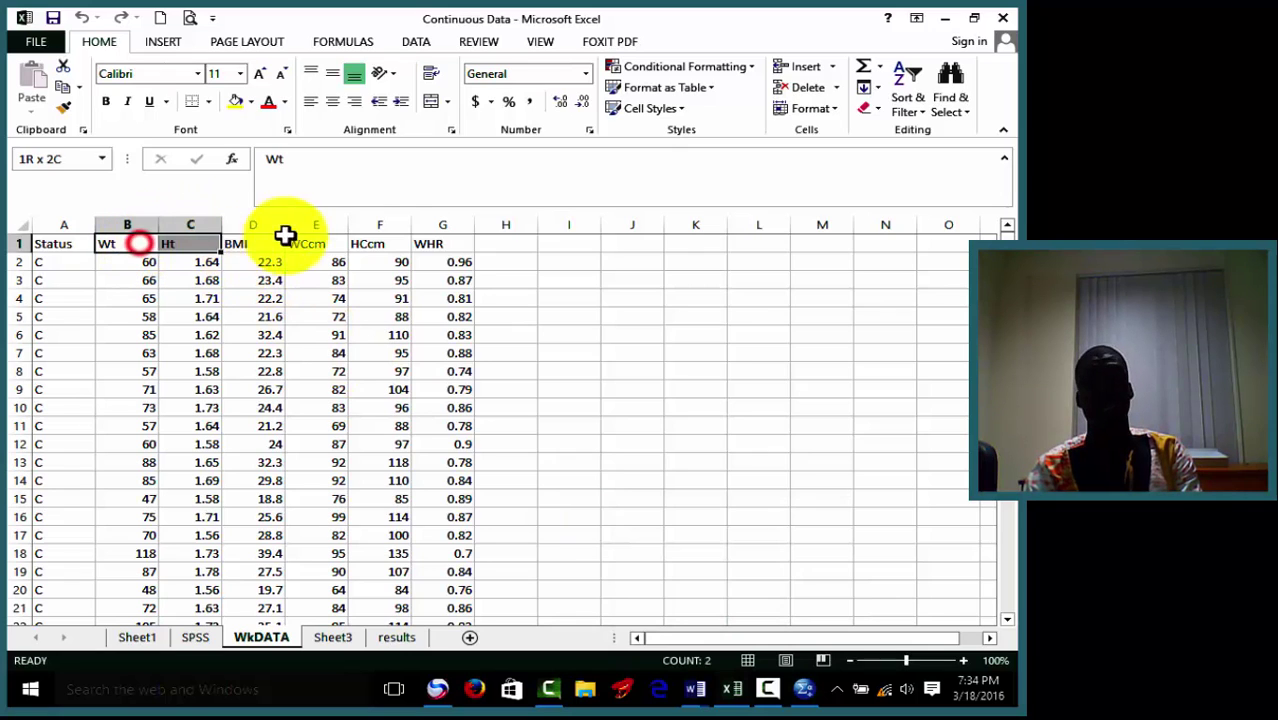
pyautogui.moveTo(285, 235); pyautogui.dragTo(430, 237)
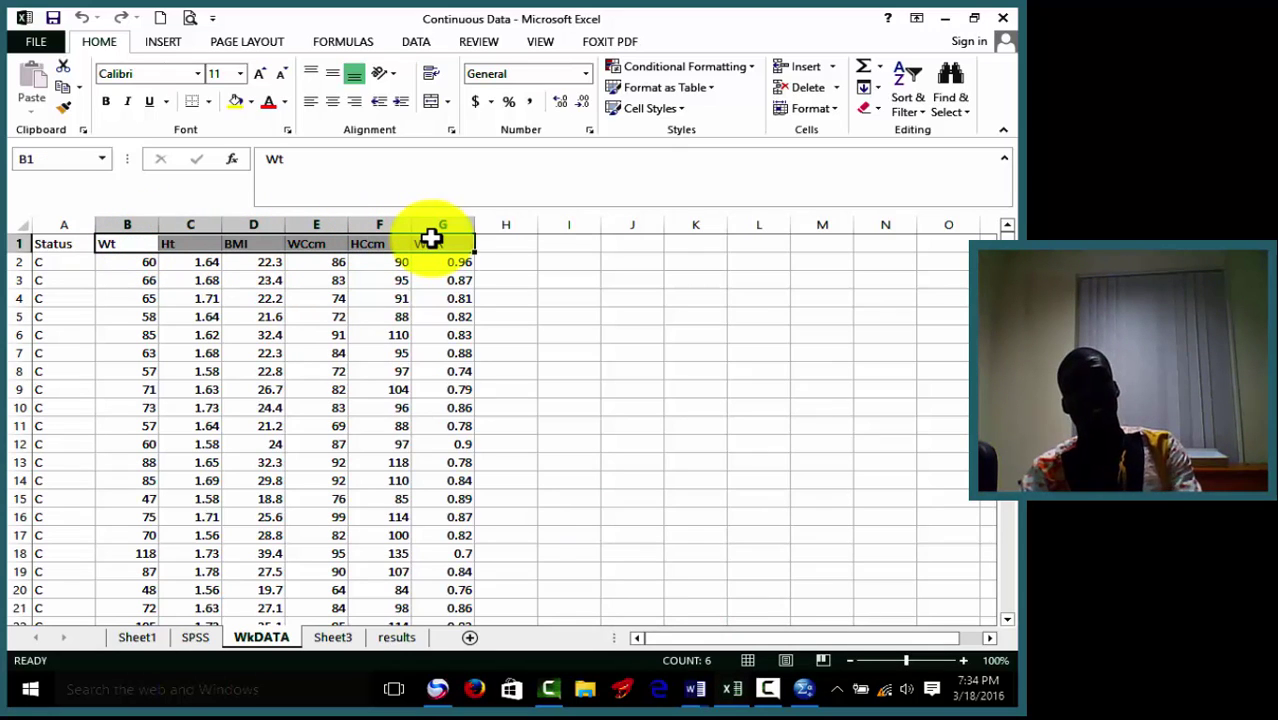
pyautogui.hotkey('ctrl', 'c')
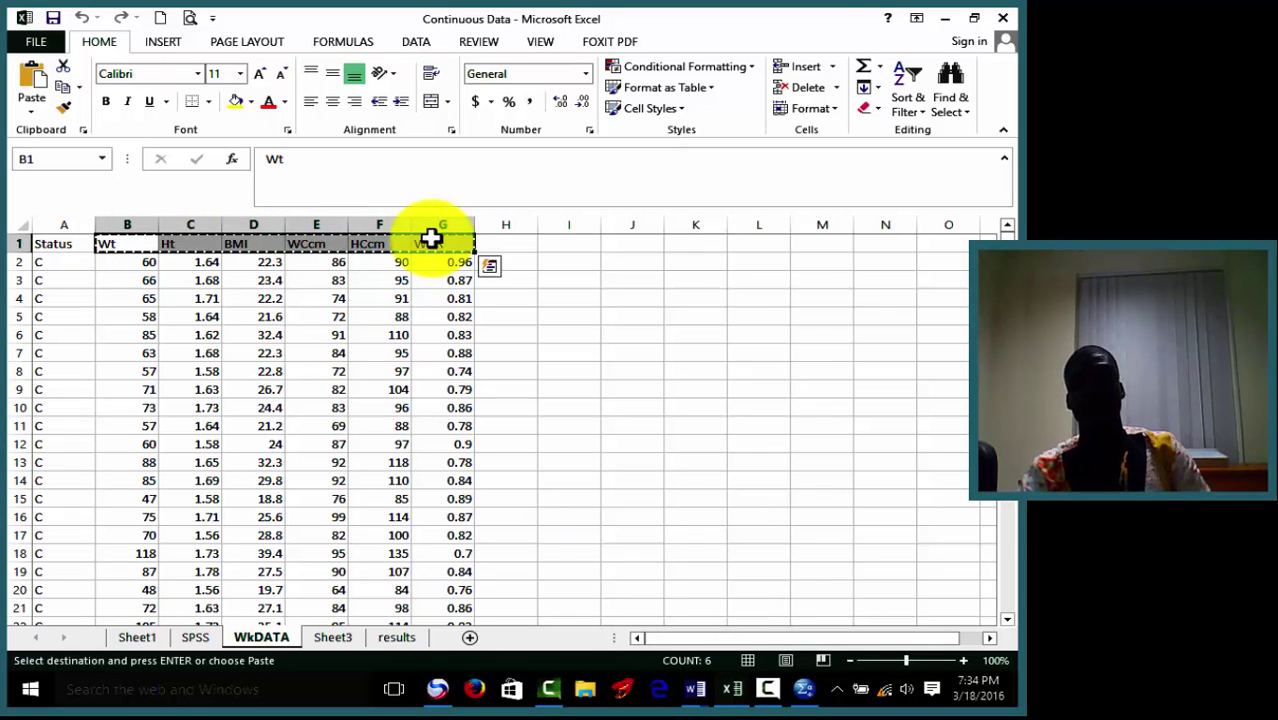
pyautogui.rightClick(634, 245)
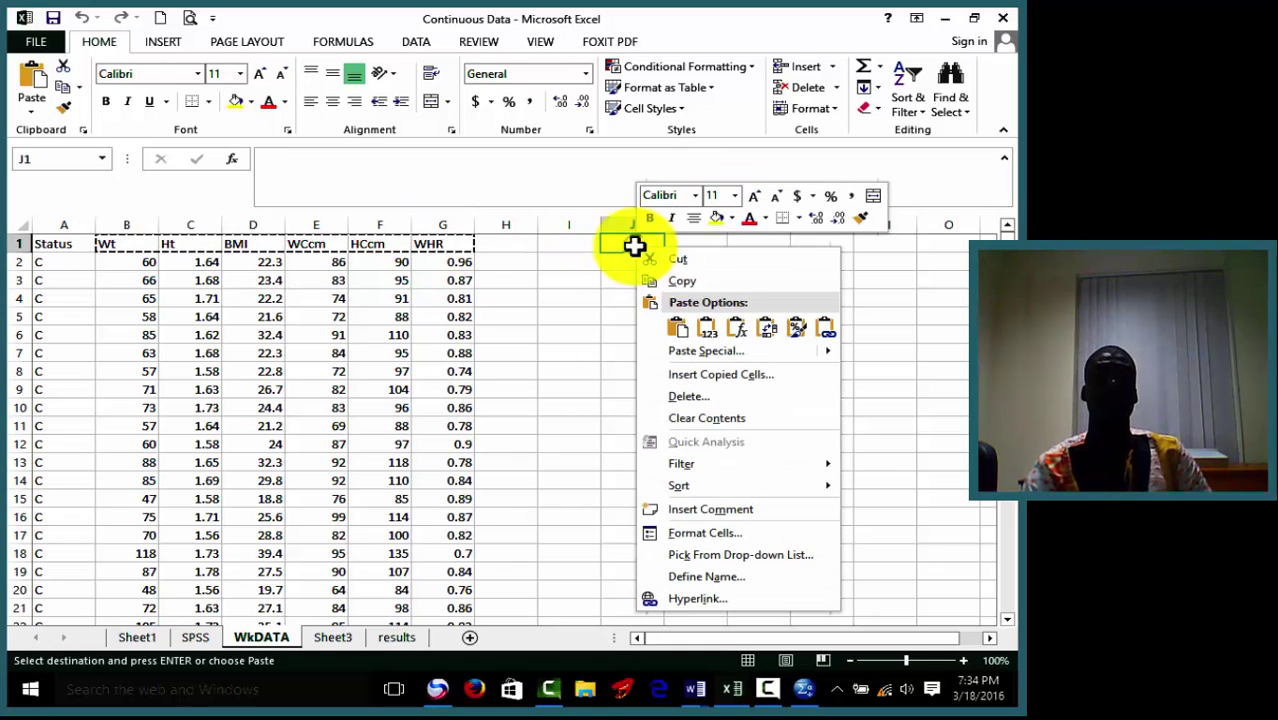
pyautogui.click(766, 326)
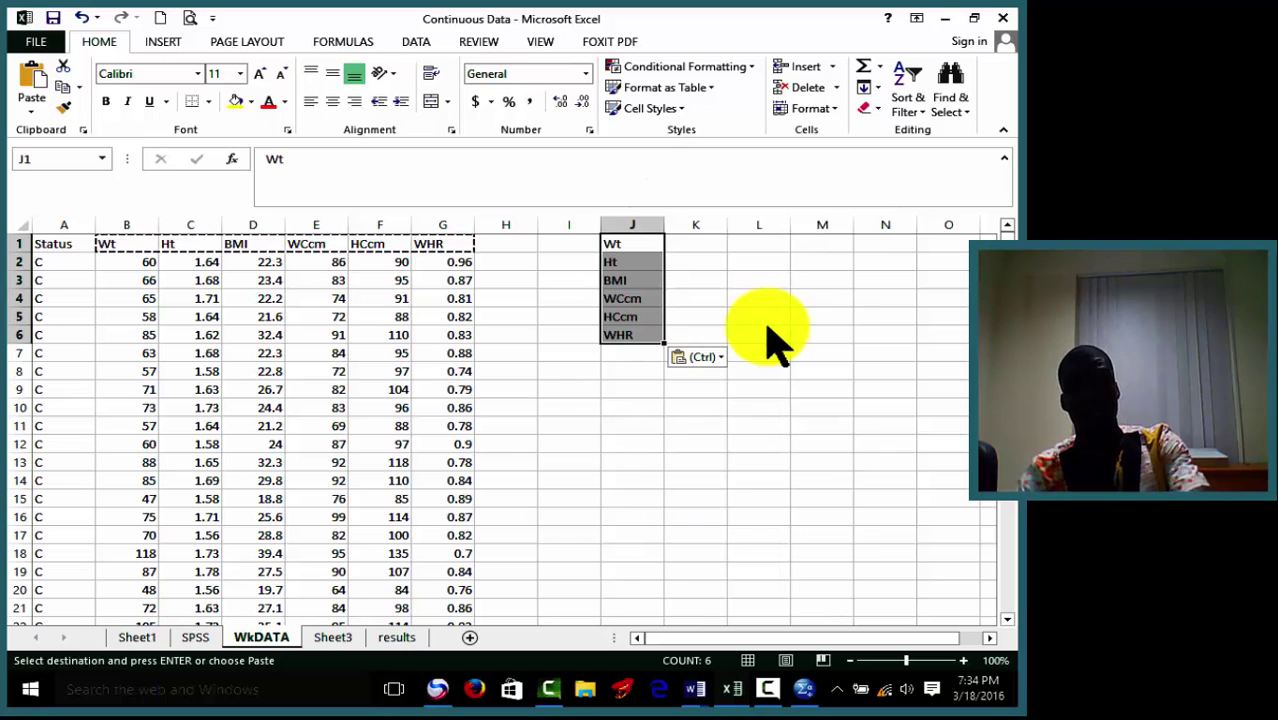
# Copy the transposed headers J1:J6 into the Name column of SPSS's Variable View, and return to Data View.
pyautogui.hotkey('ctrl', 'c')
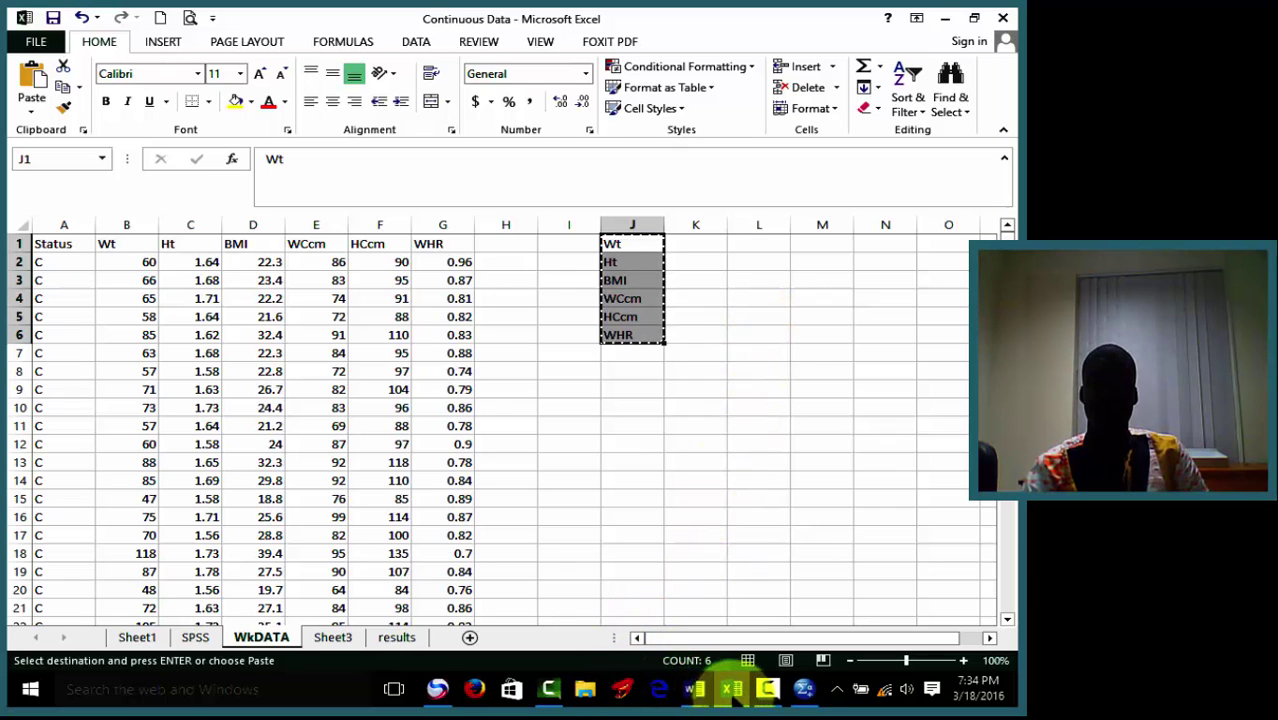
pyautogui.click(804, 689)
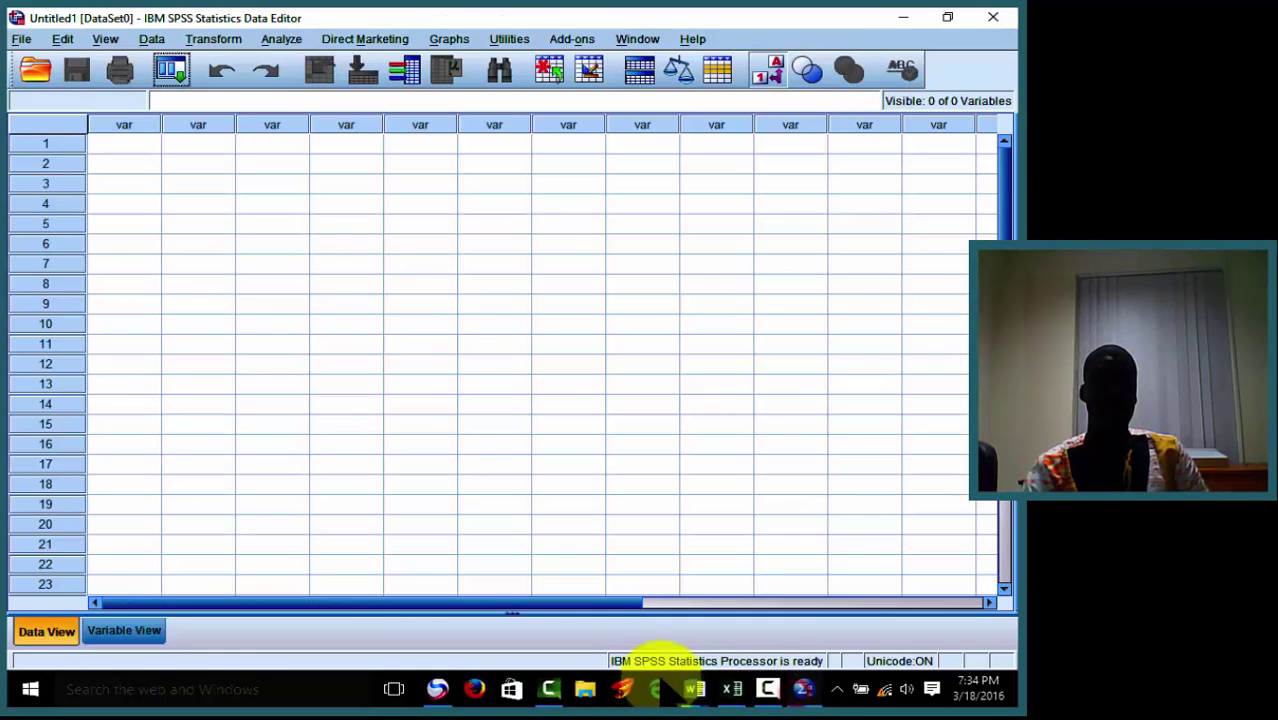
pyautogui.click(150, 632)
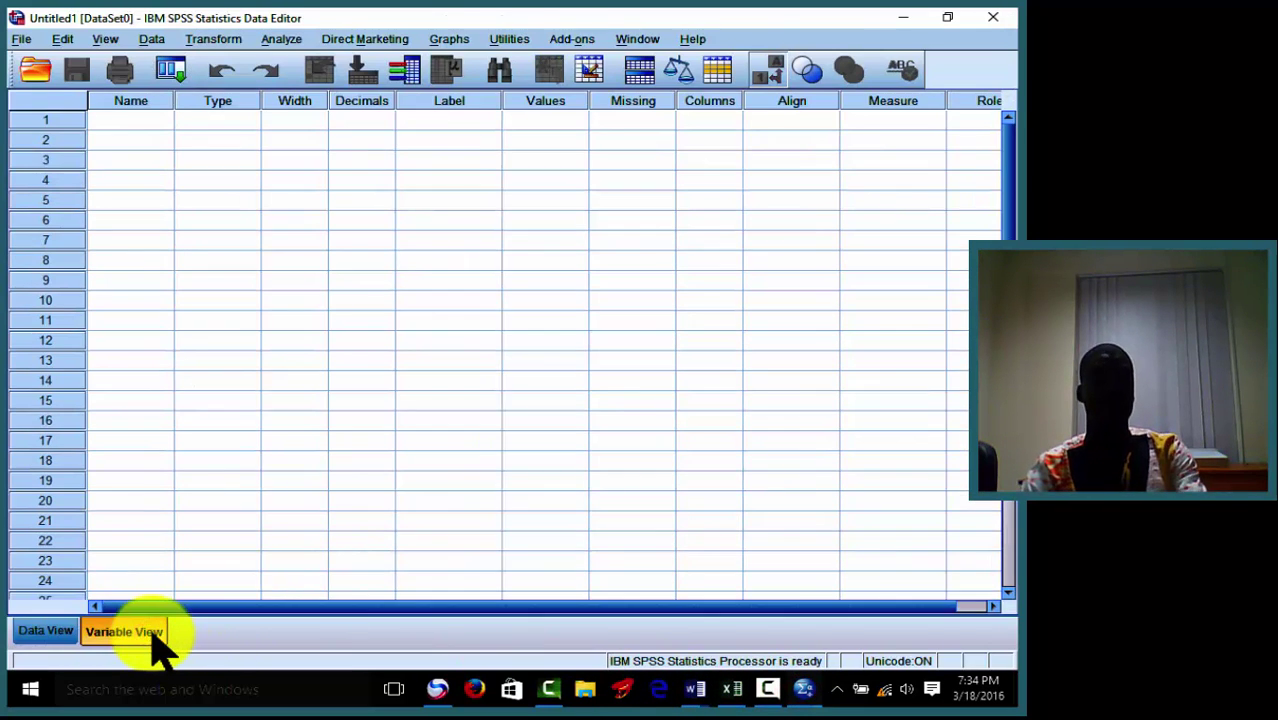
pyautogui.click(130, 104)
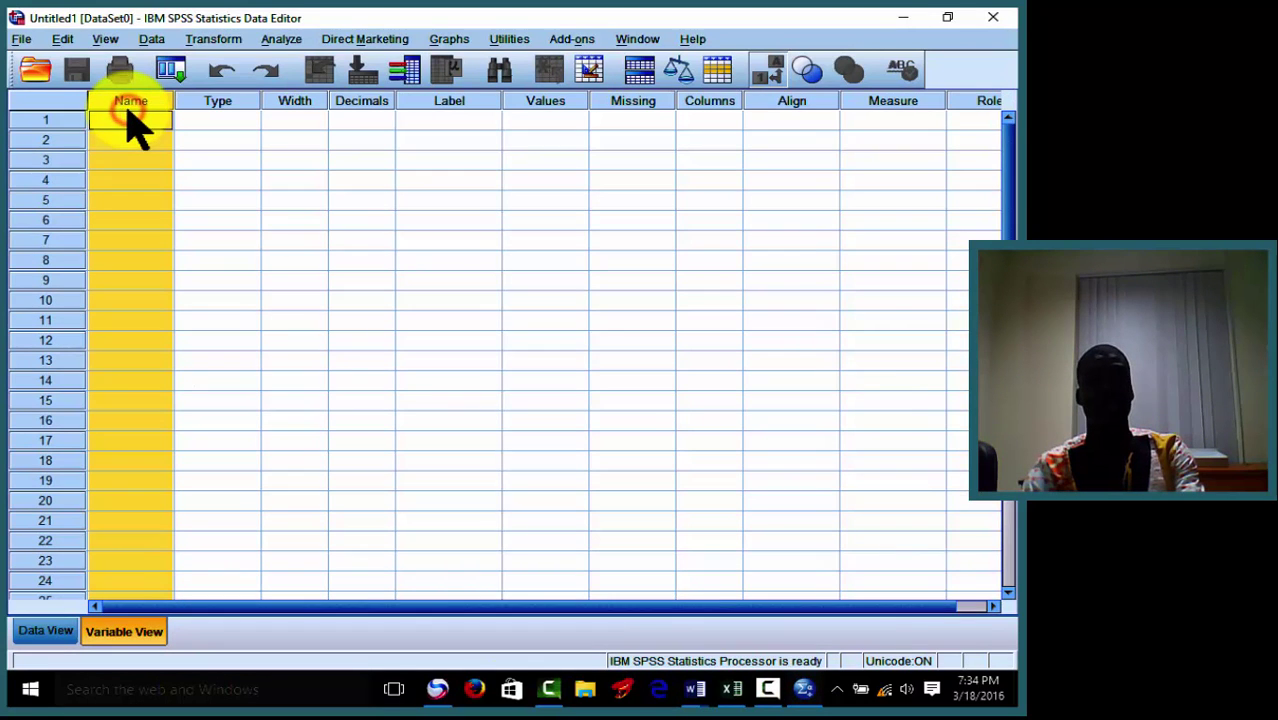
pyautogui.hotkey('ctrl', 'v')
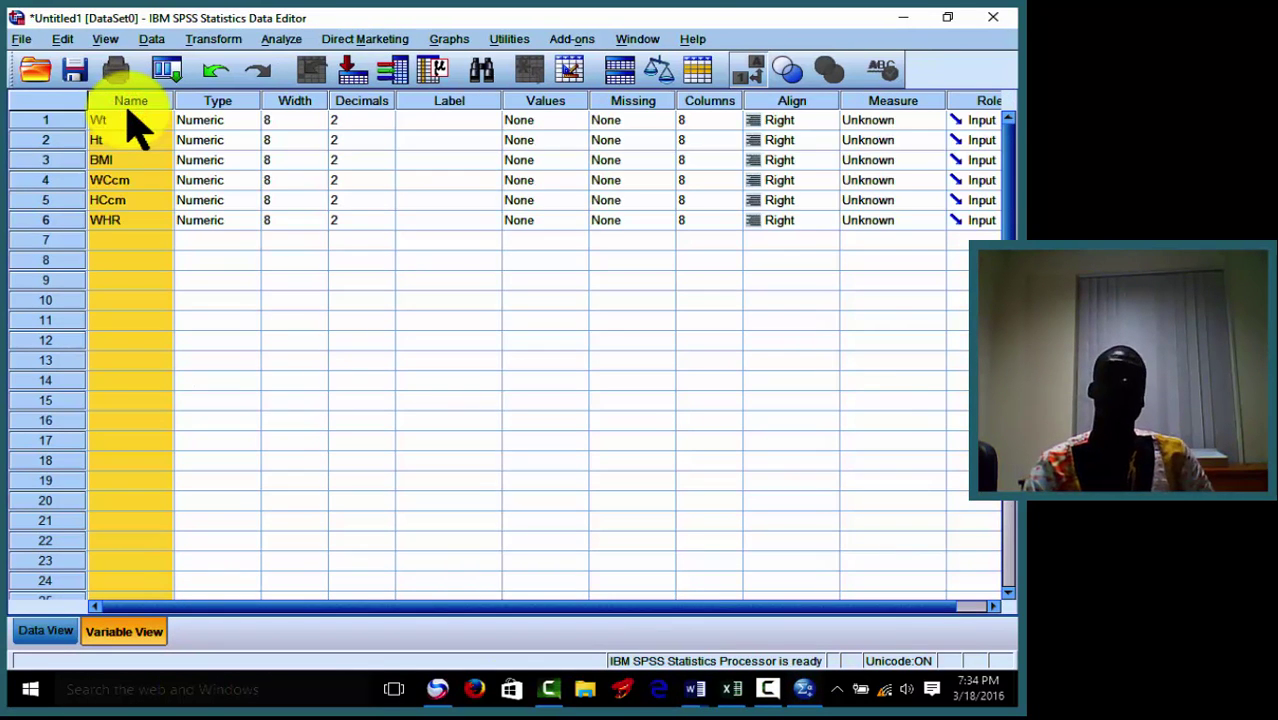
pyautogui.click(45, 631)
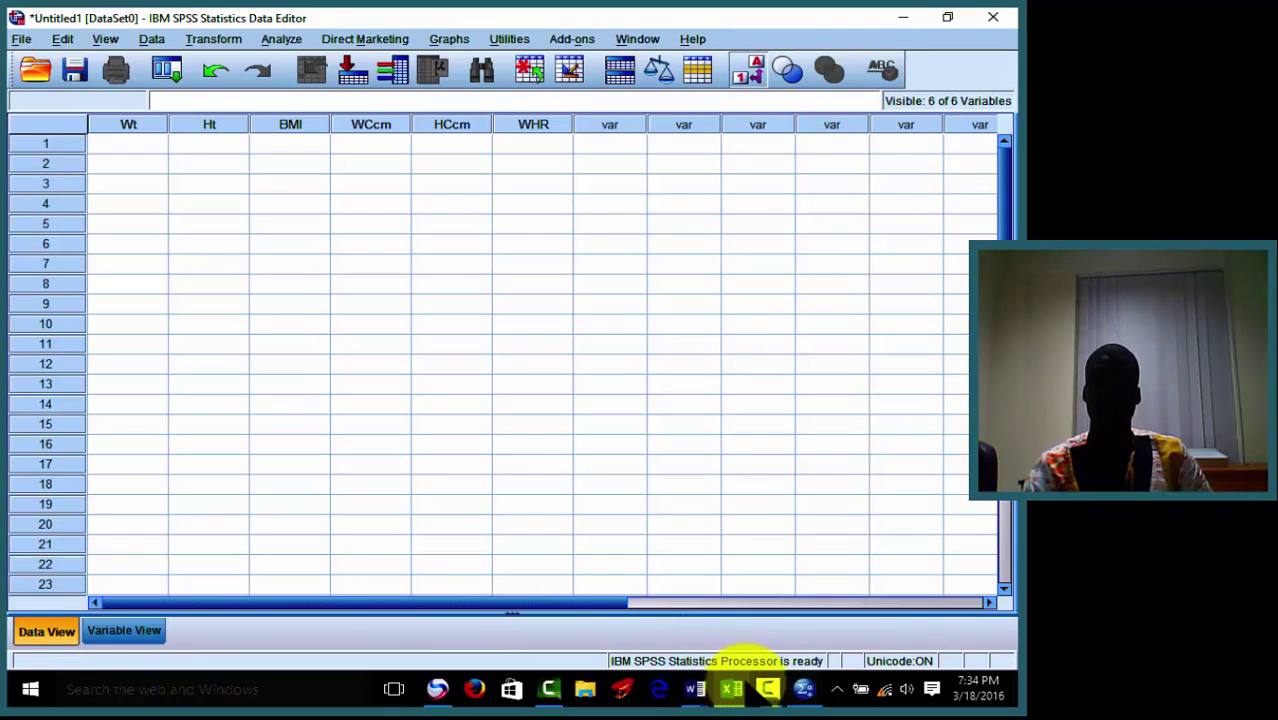
# Copy the values in B2:G188 of Excel's WkDATA sheet into SPSS's Data View, starting at row 1 of Wt.
pyautogui.click(803, 689)
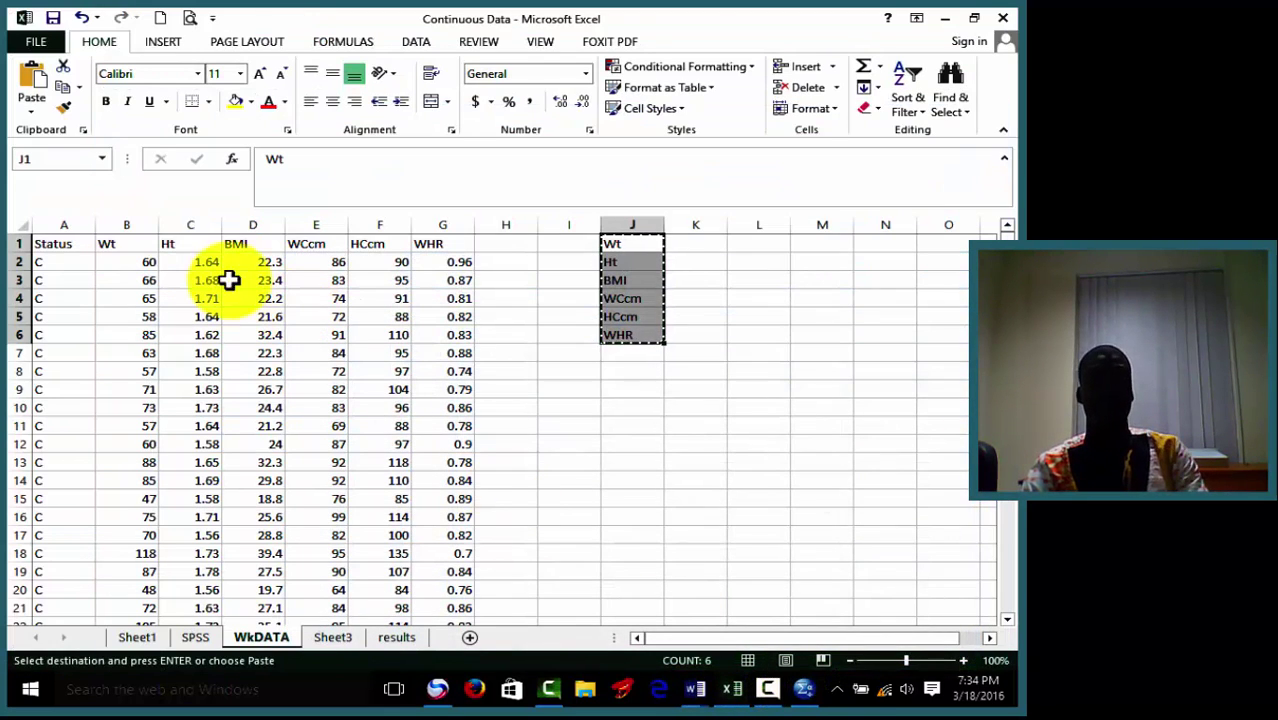
pyautogui.click(150, 261)
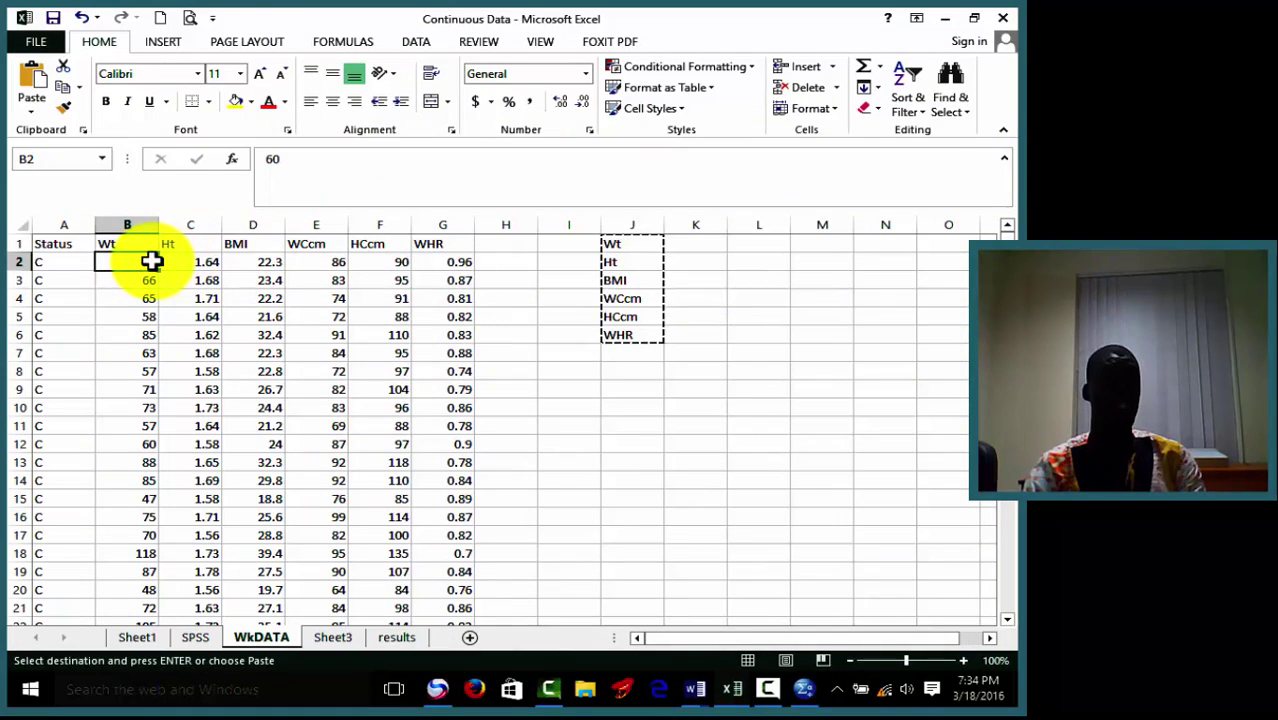
pyautogui.moveTo(150, 261); pyautogui.dragTo(440, 556)
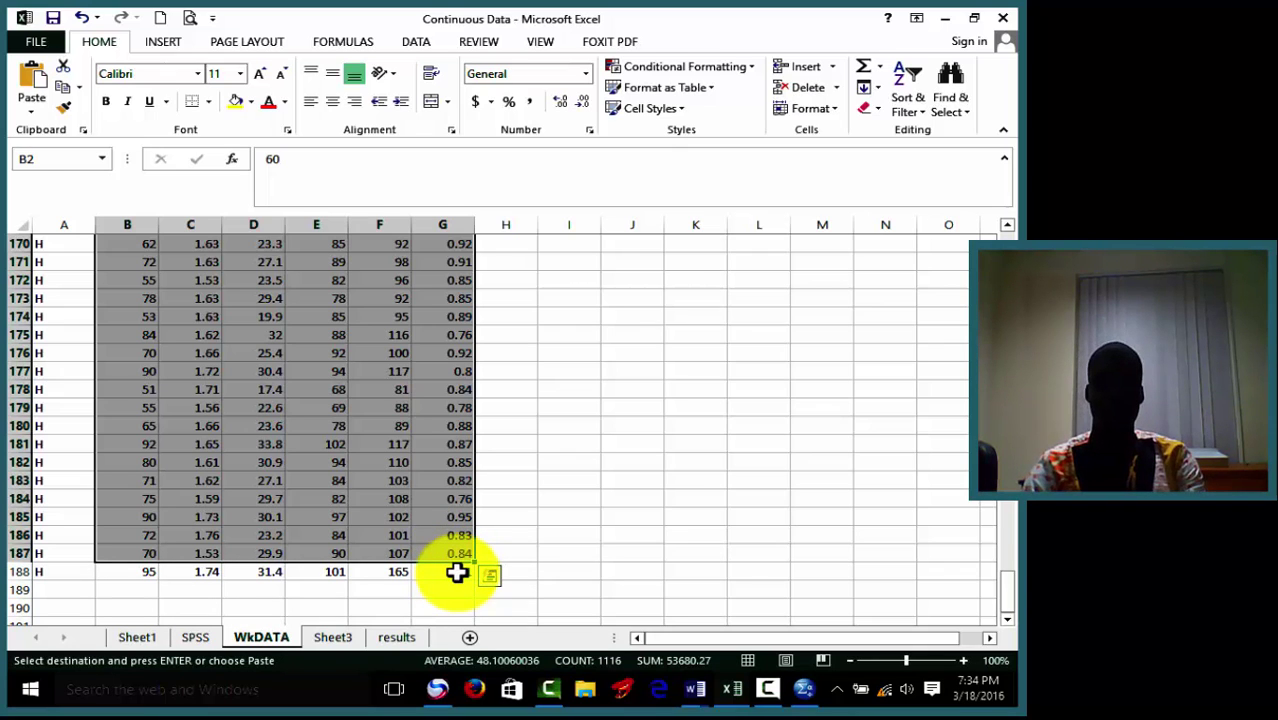
pyautogui.hotkey('ctrl', 'Down')
pyautogui.moveTo(455, 573); pyautogui.dragTo(108, 262)
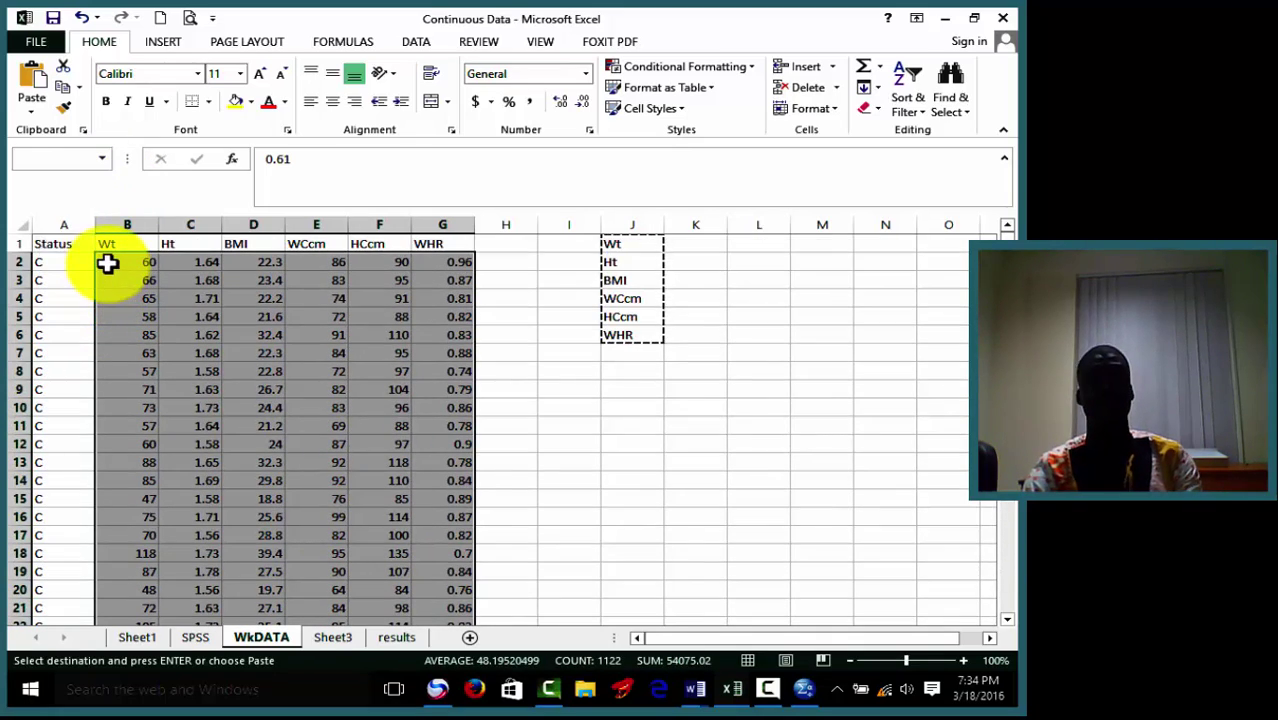
pyautogui.hotkey('ctrl', 'c')
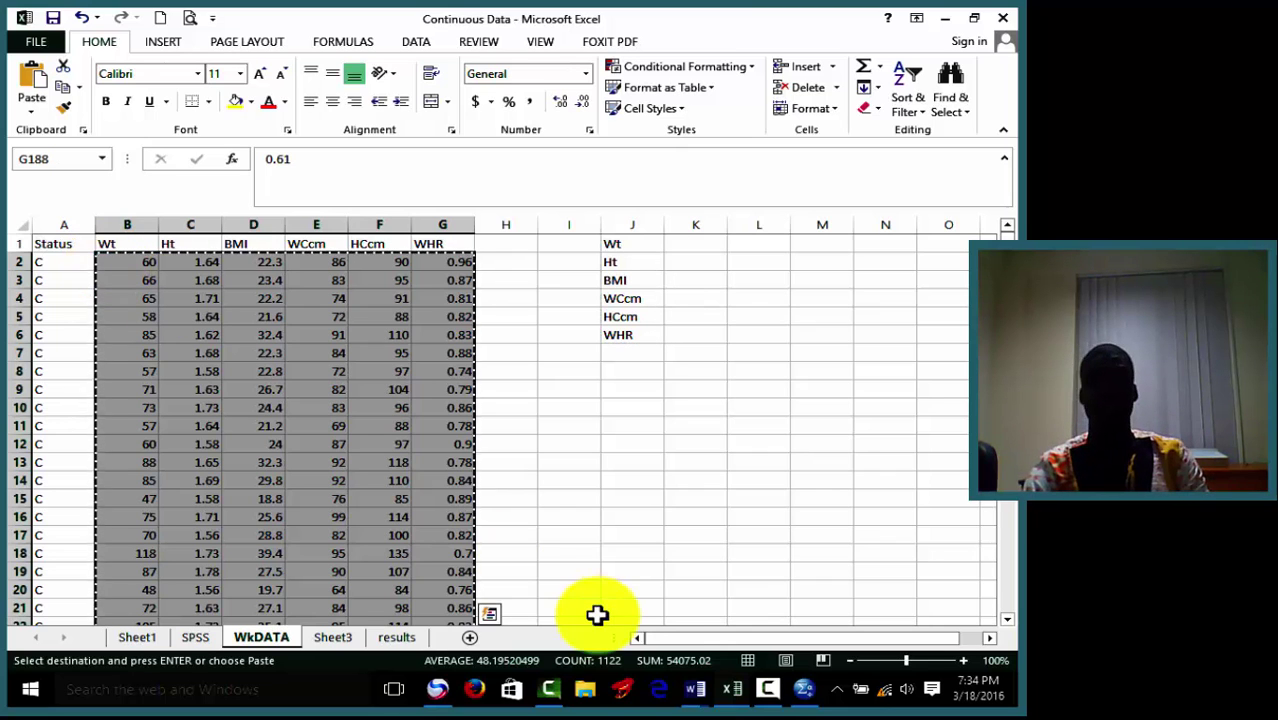
pyautogui.click(804, 689)
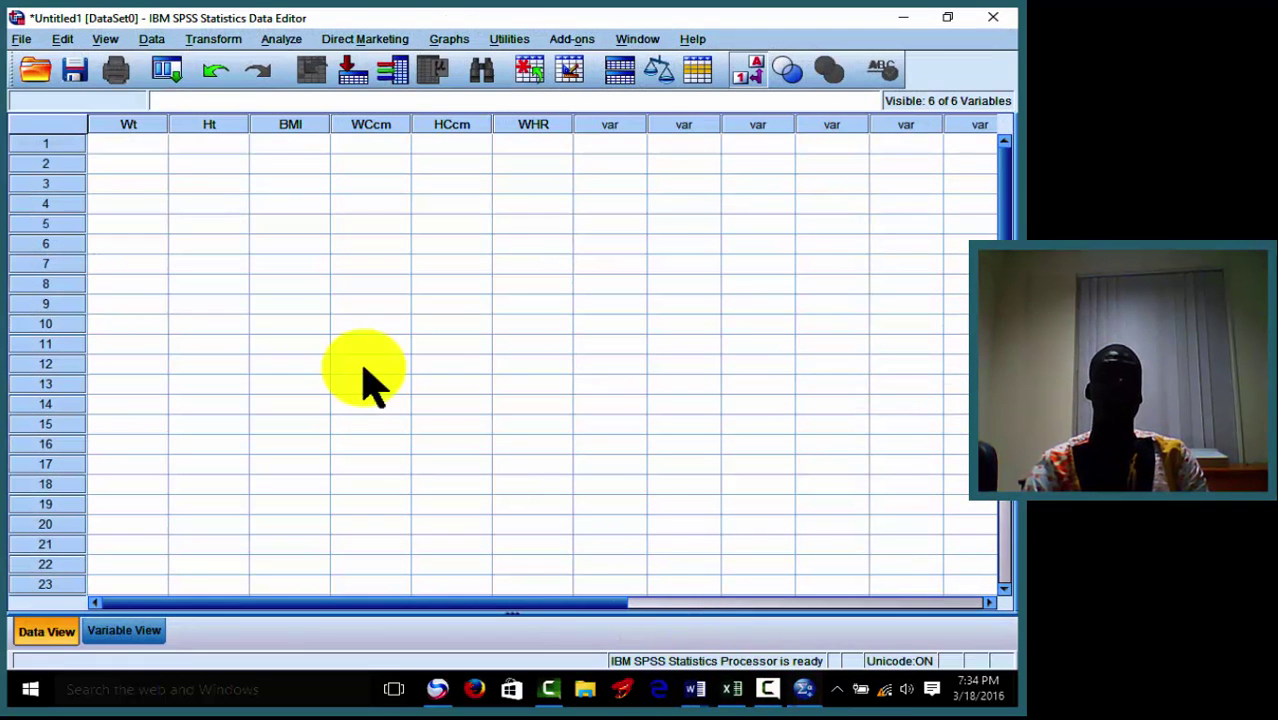
pyautogui.click(142, 151)
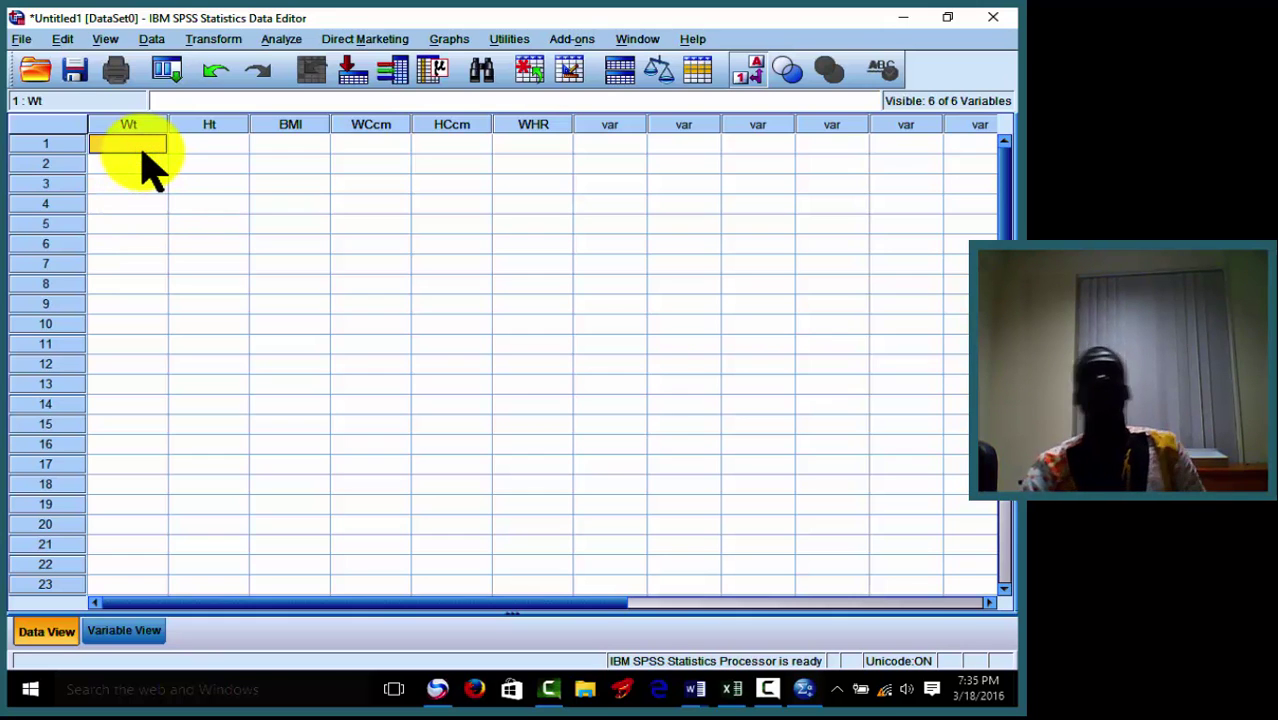
pyautogui.hotkey('ctrl', 'v')
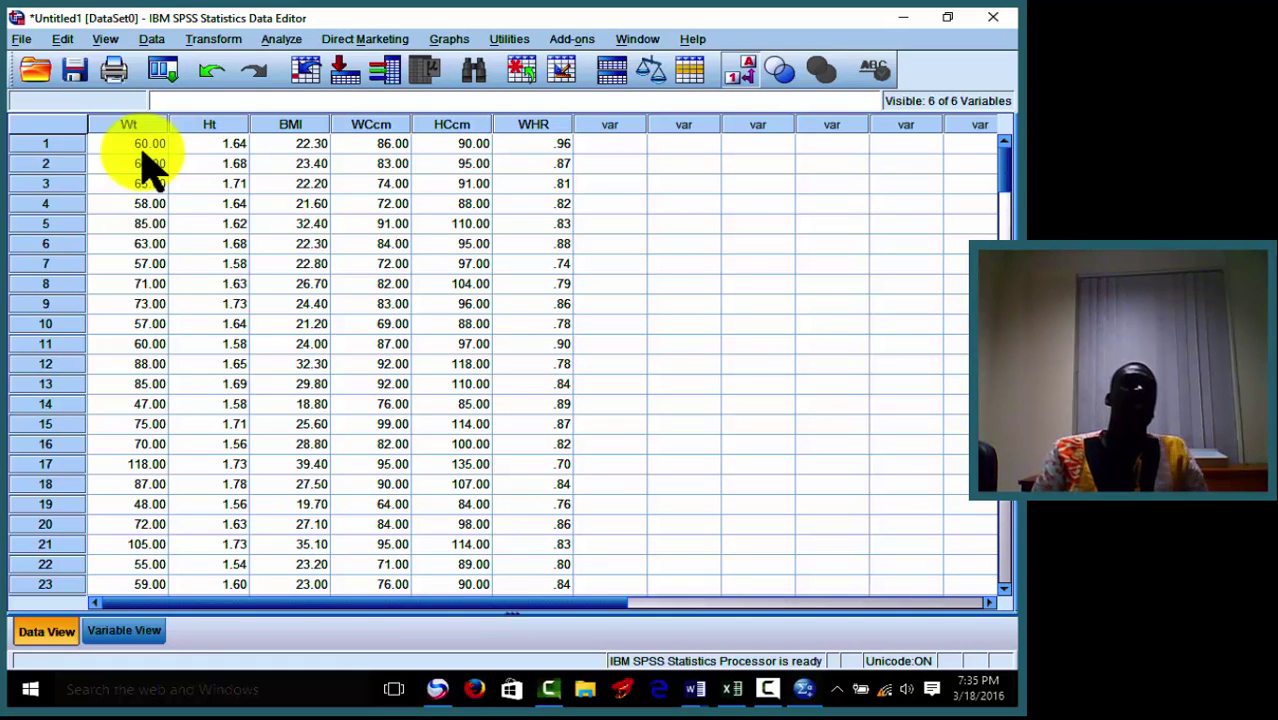
# Start the Explore analysis from the descriptive statistics and add all six variables, Wt through WHR, to the Dependent List.
pyautogui.click(280, 40)
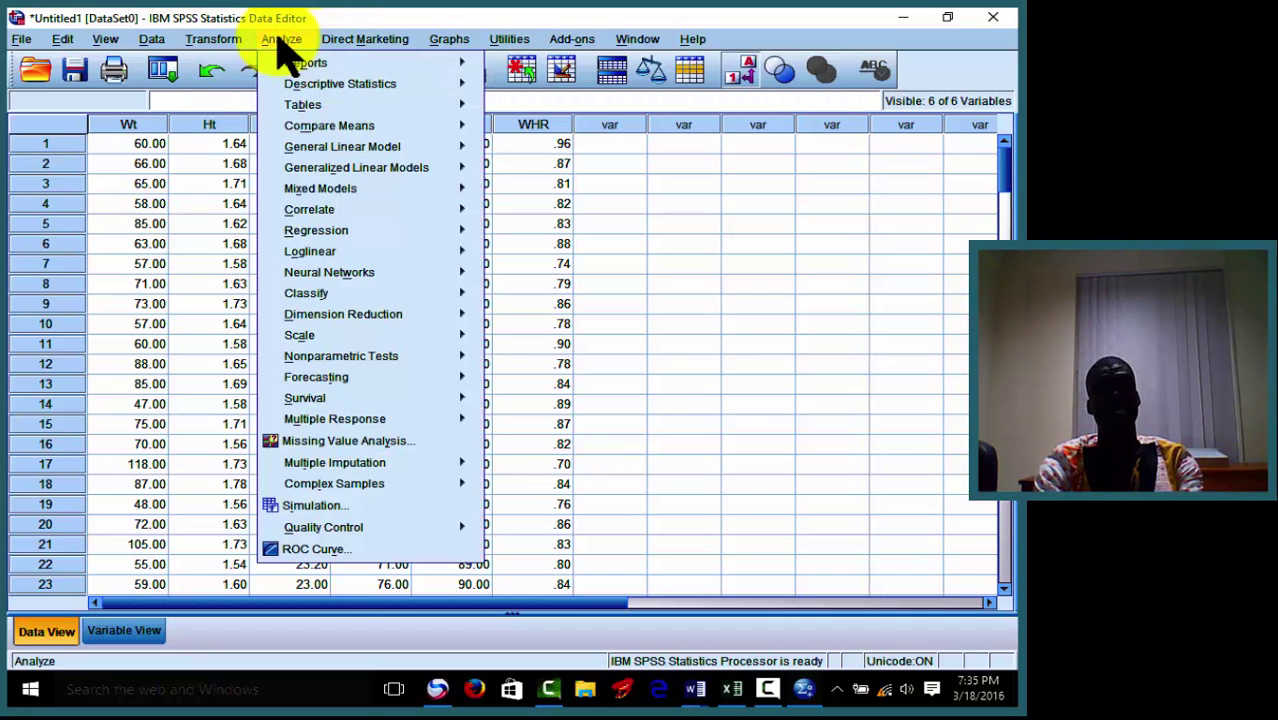
pyautogui.moveTo(314, 86)
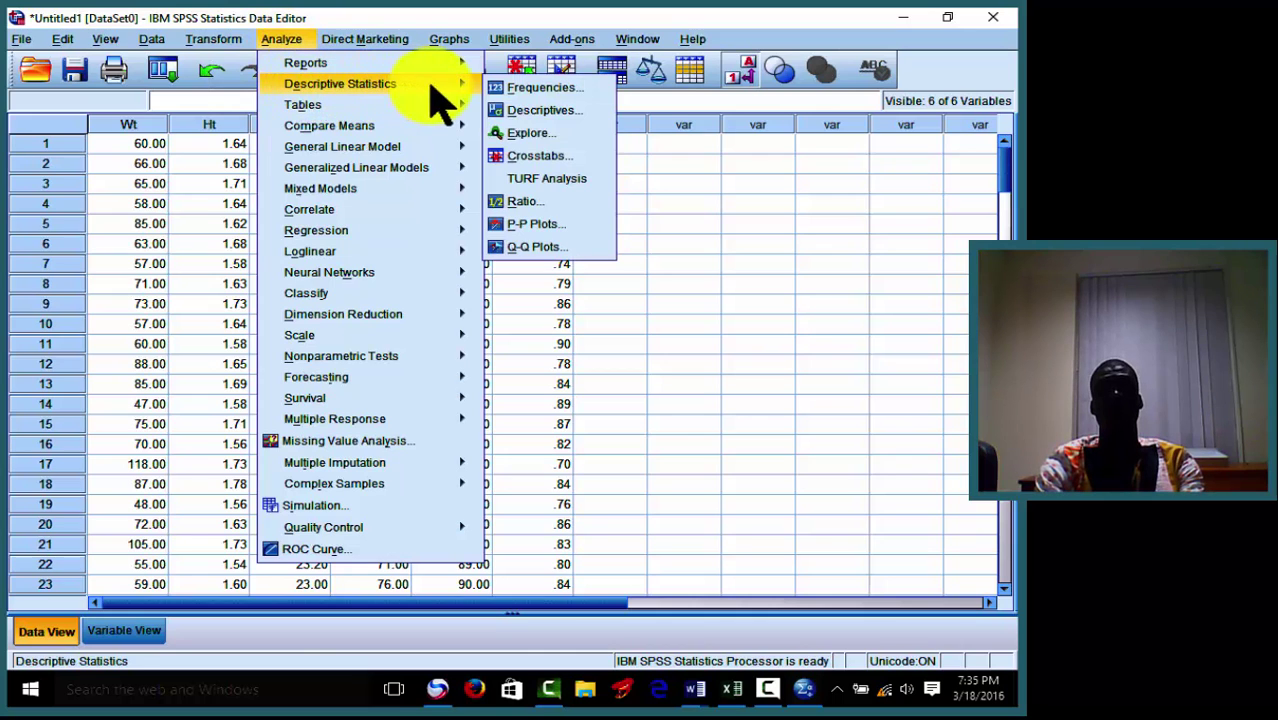
pyautogui.moveTo(440, 104)
pyautogui.moveTo(460, 85)
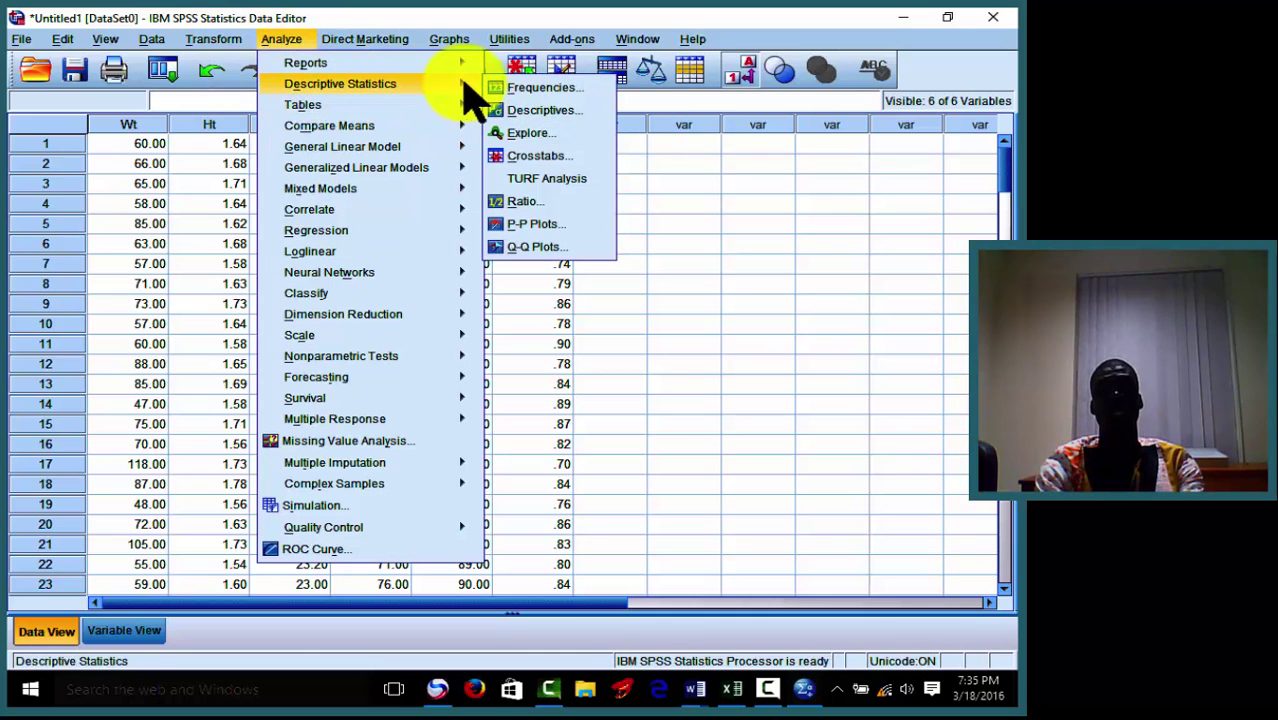
pyautogui.click(558, 133)
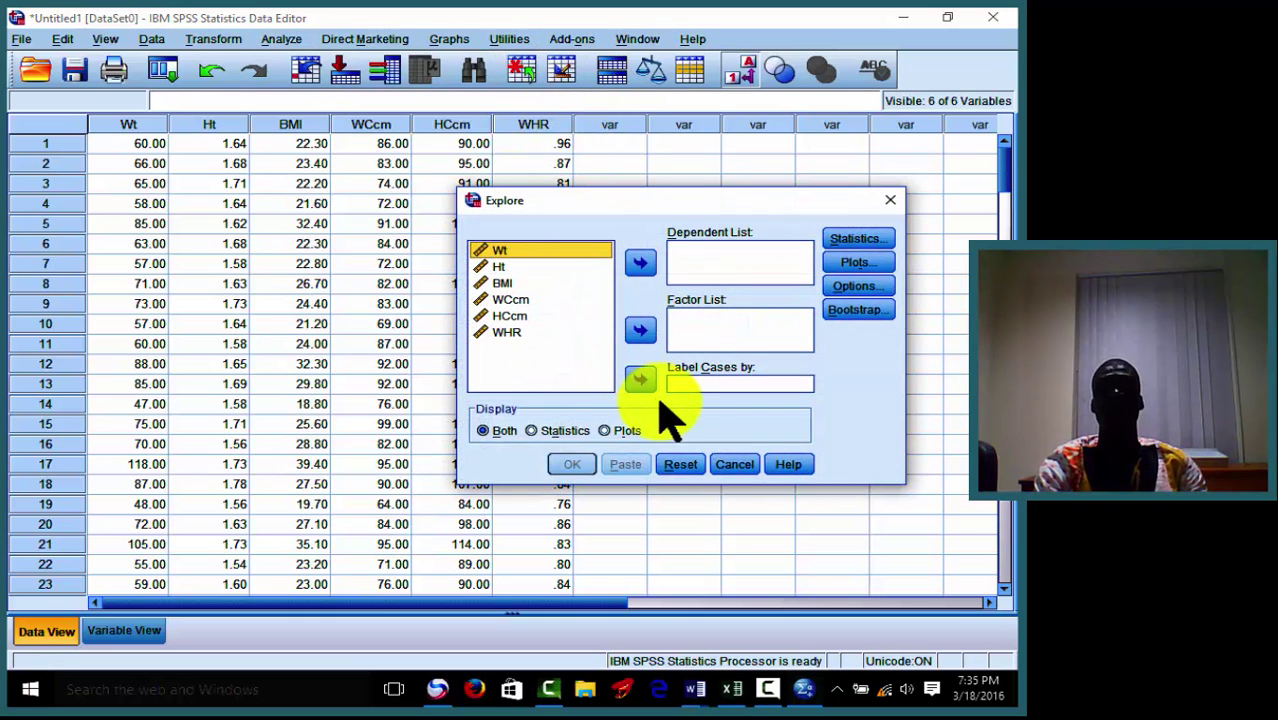
pyautogui.keyDown('shift'); pyautogui.click(507, 333); pyautogui.keyUp('shift')
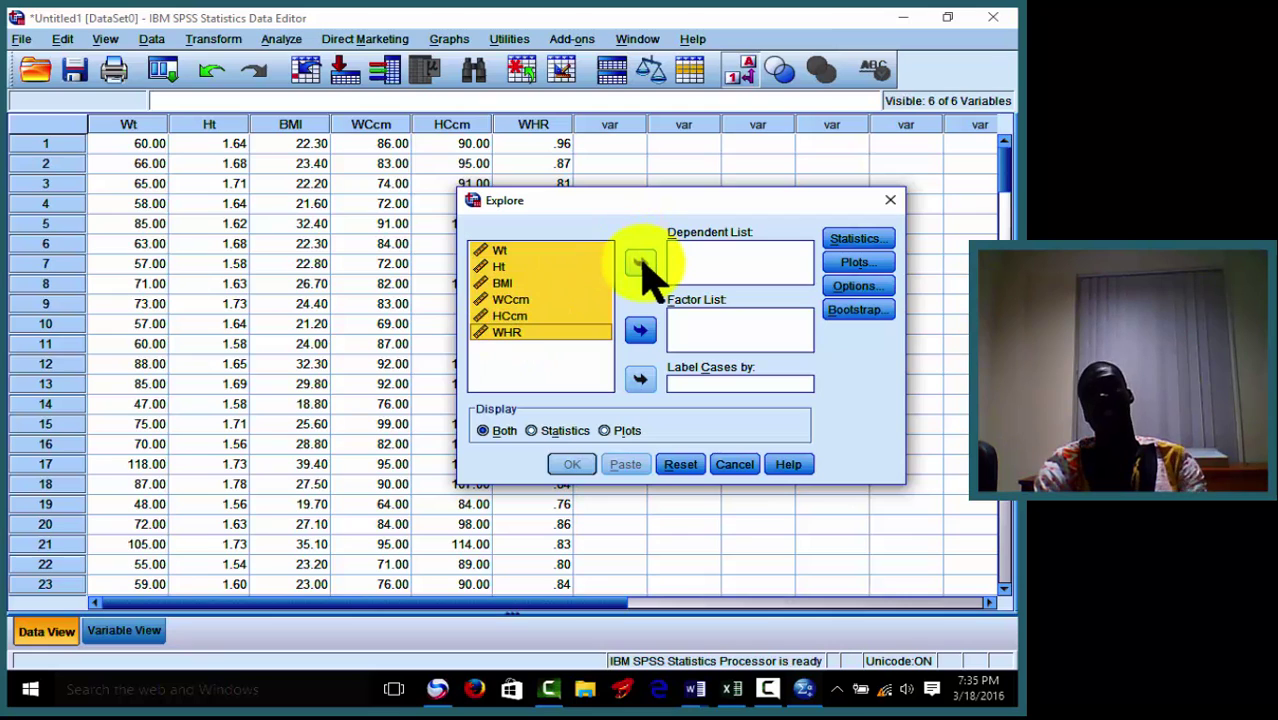
pyautogui.click(642, 262)
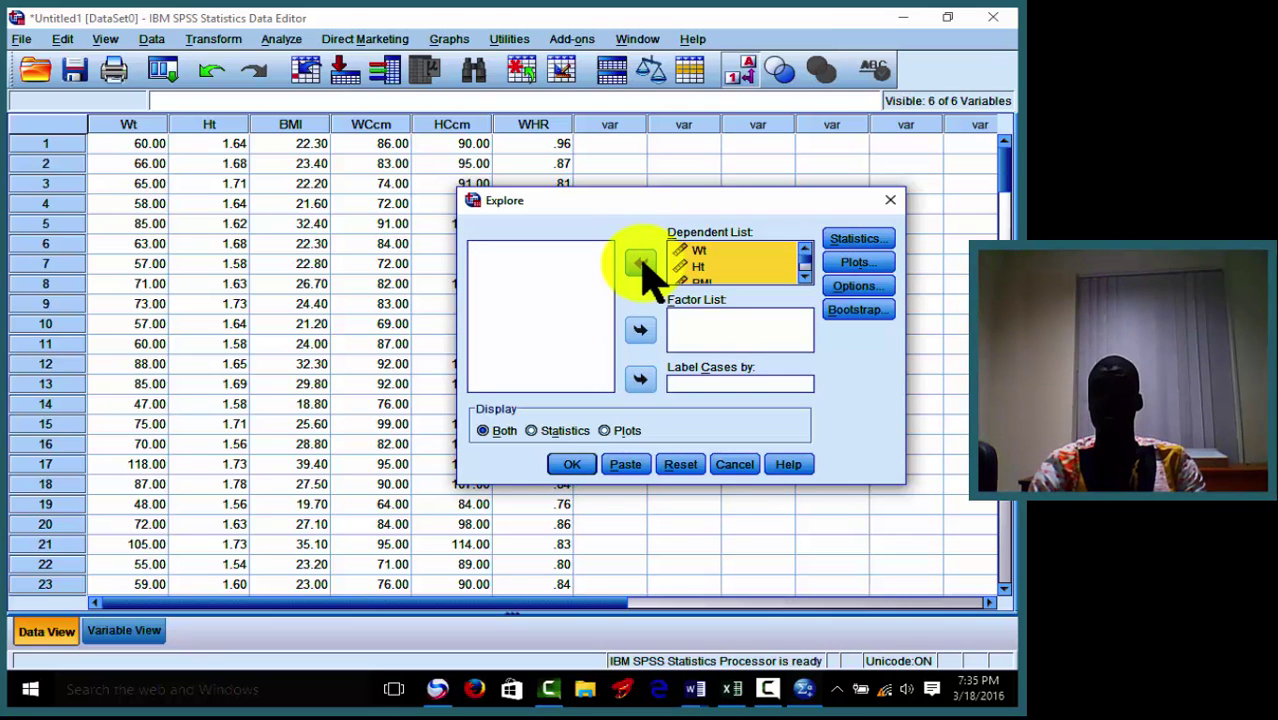
# Include outliers along with descriptives in the Explore statistics, using a 95% confidence interval for the mean.
pyautogui.click(855, 240)
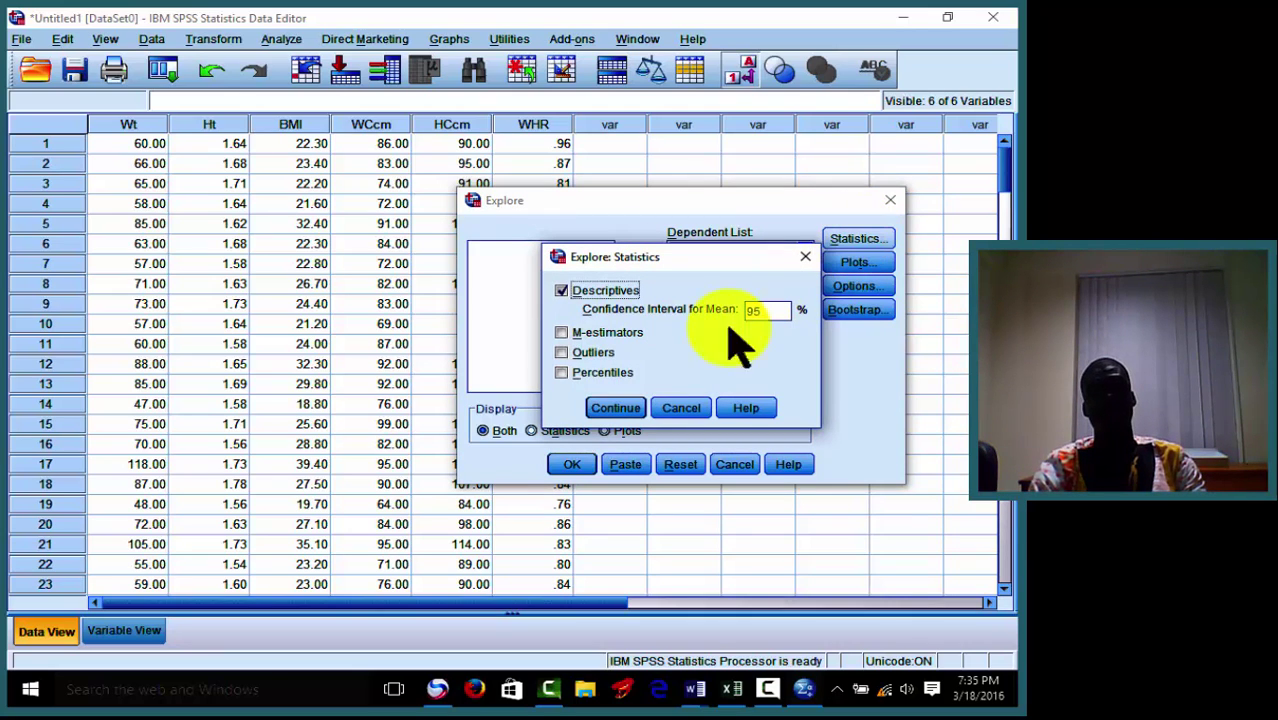
pyautogui.click(612, 354)
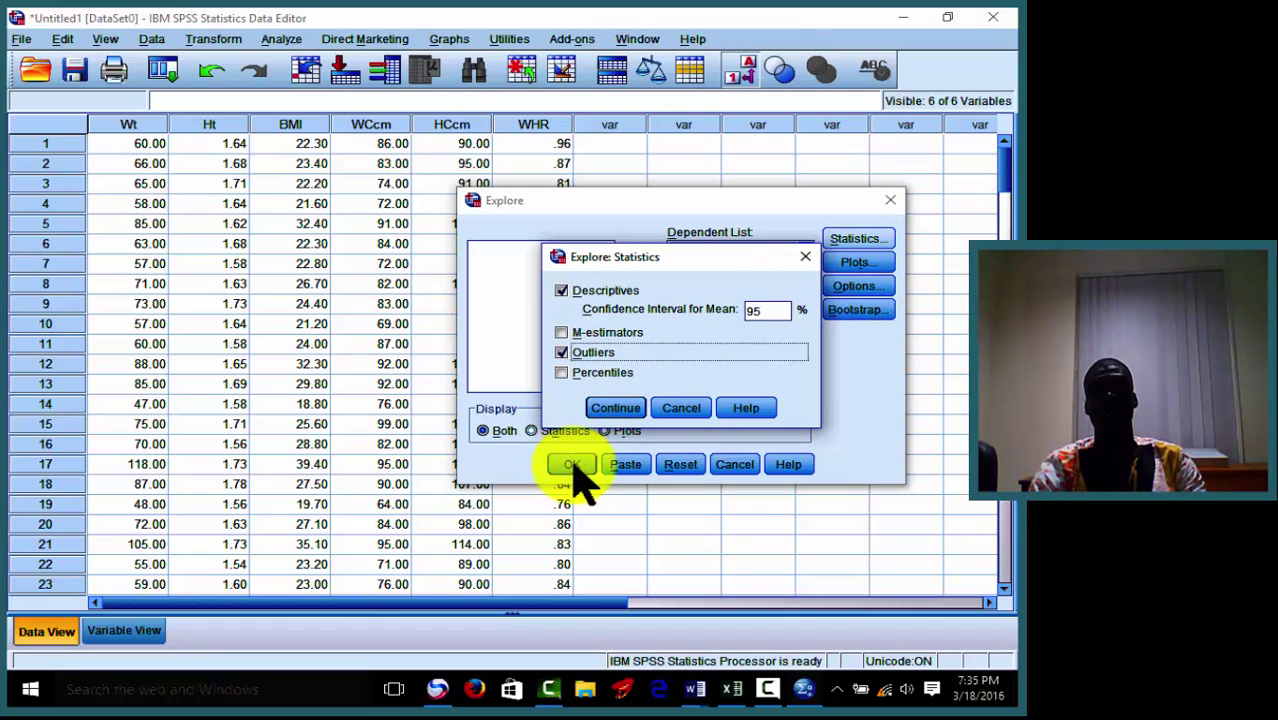
pyautogui.click(617, 408)
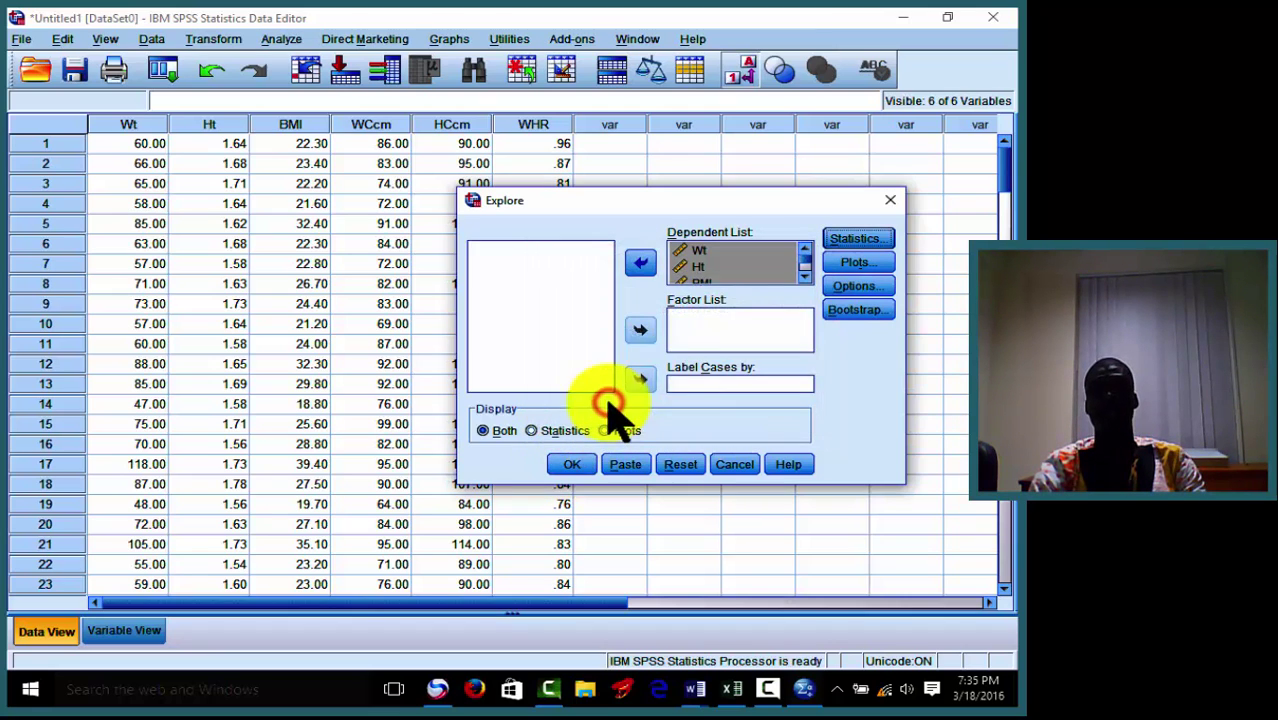
# Replace the stem-and-leaf plot with a histogram, add normality plots with tests, and run the Explore analysis.
pyautogui.click(853, 263)
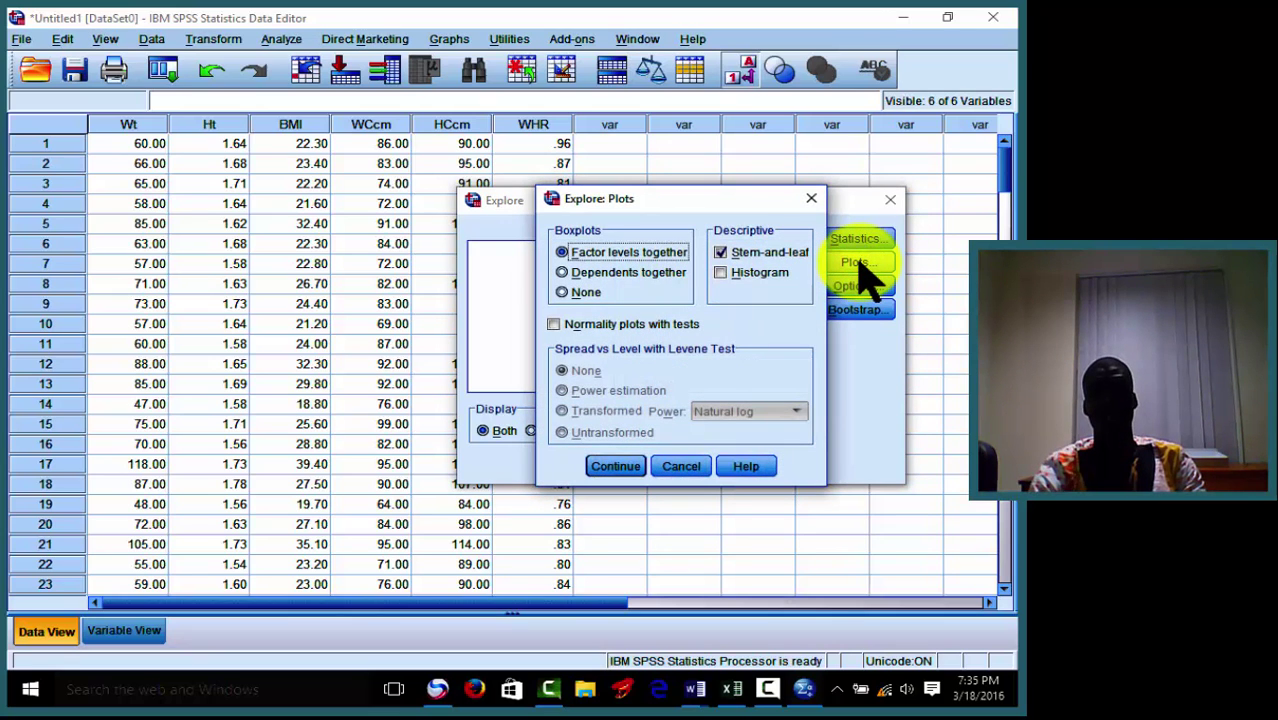
pyautogui.click(727, 253)
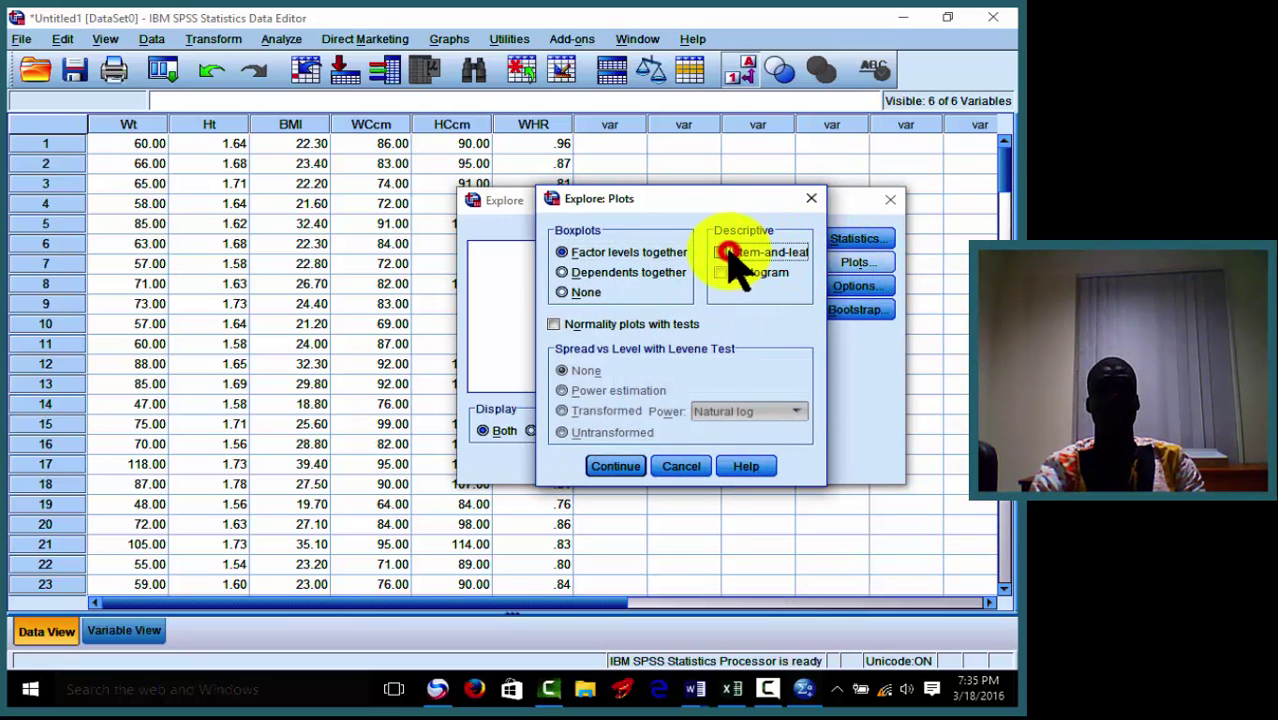
pyautogui.click(721, 273)
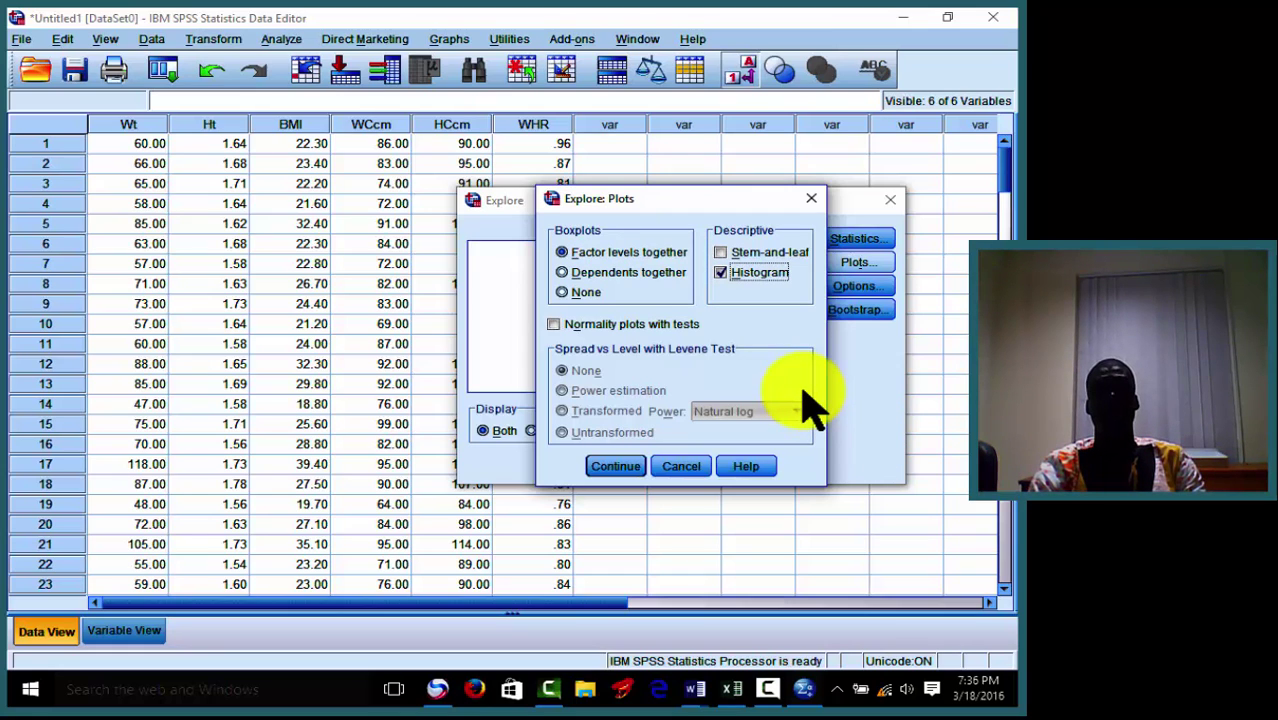
pyautogui.click(554, 324)
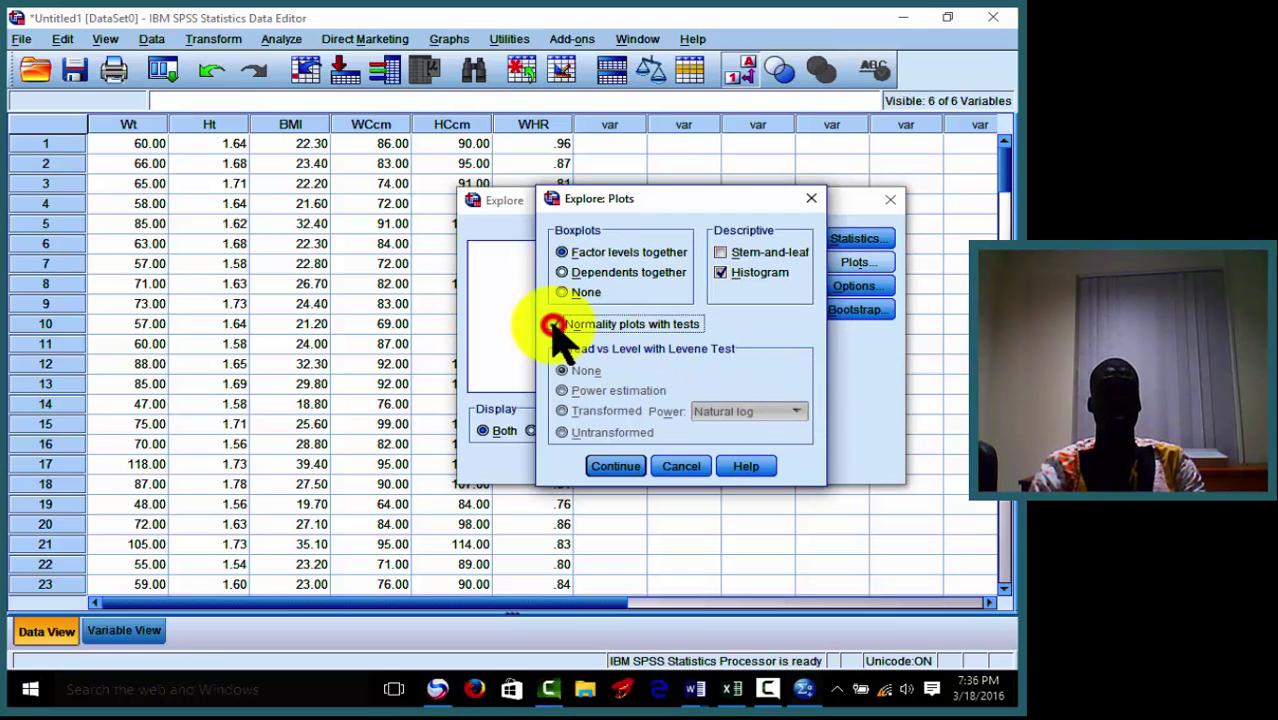
pyautogui.click(624, 468)
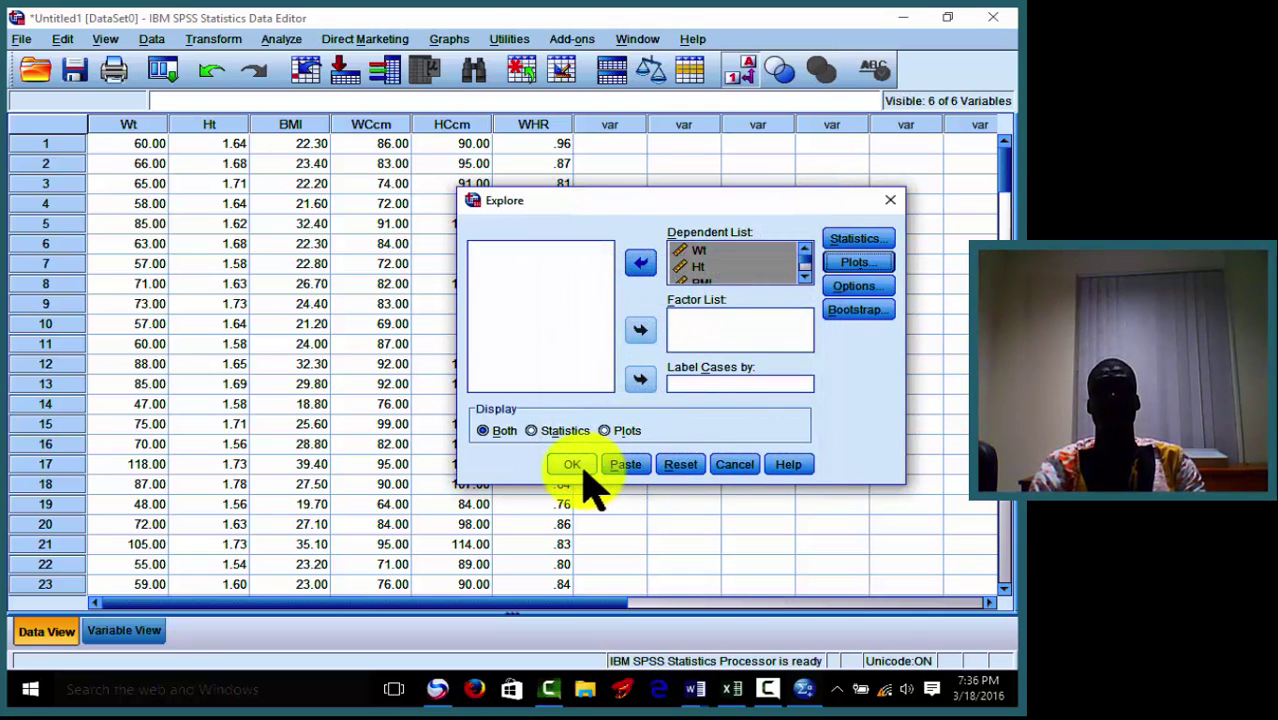
pyautogui.click(584, 472)
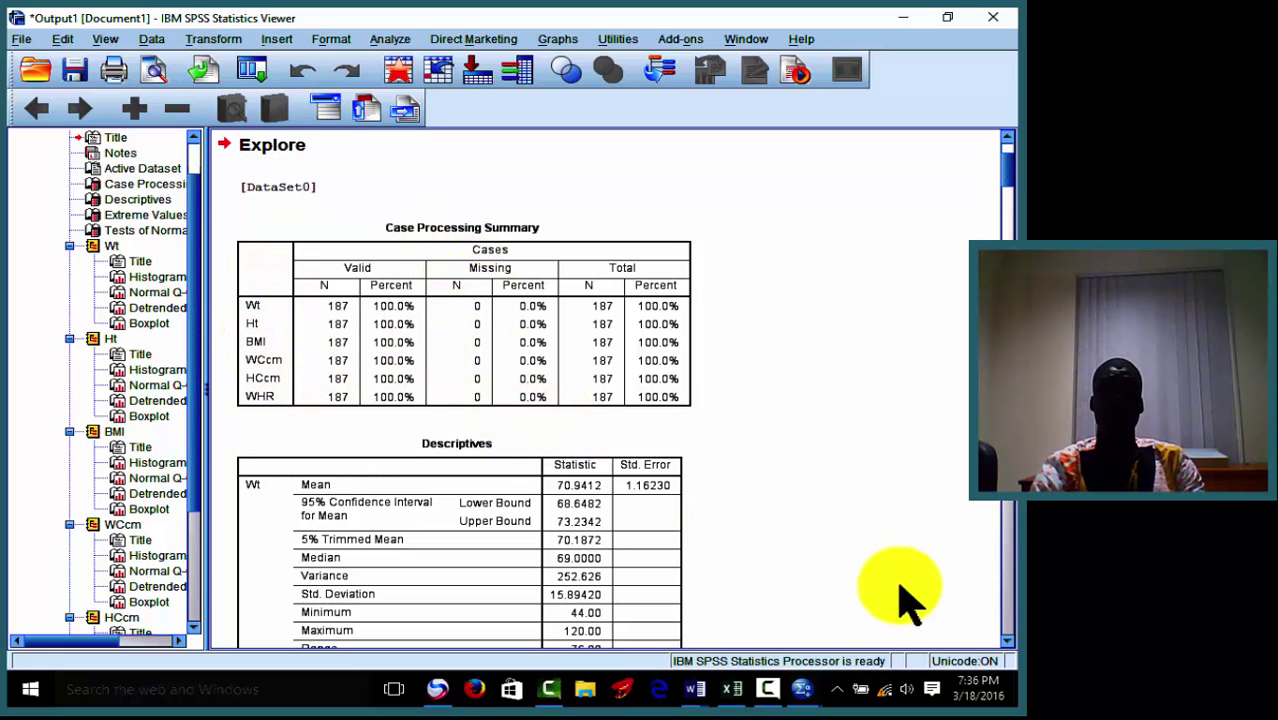
# Examine the Wt section of the Descriptives table, from the mean and its standard error to skewness and kurtosis.
pyautogui.scroll(-5, 1005, 638)
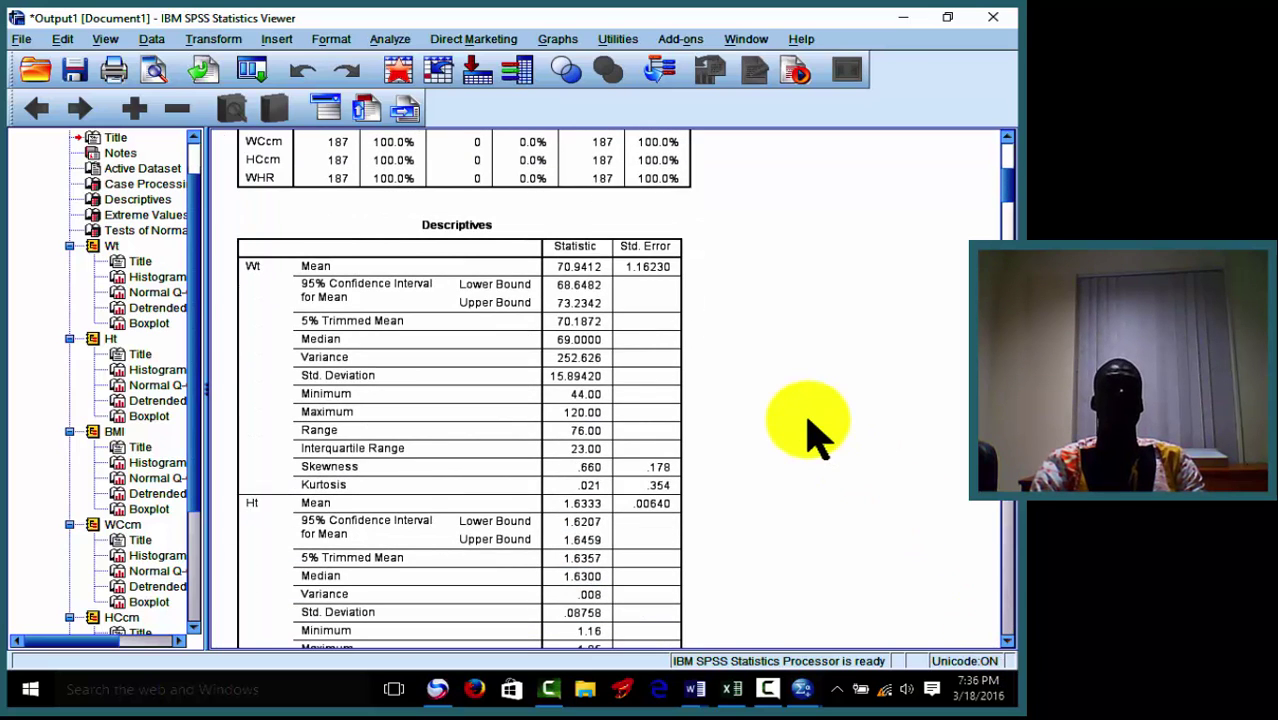
pyautogui.click(582, 272)
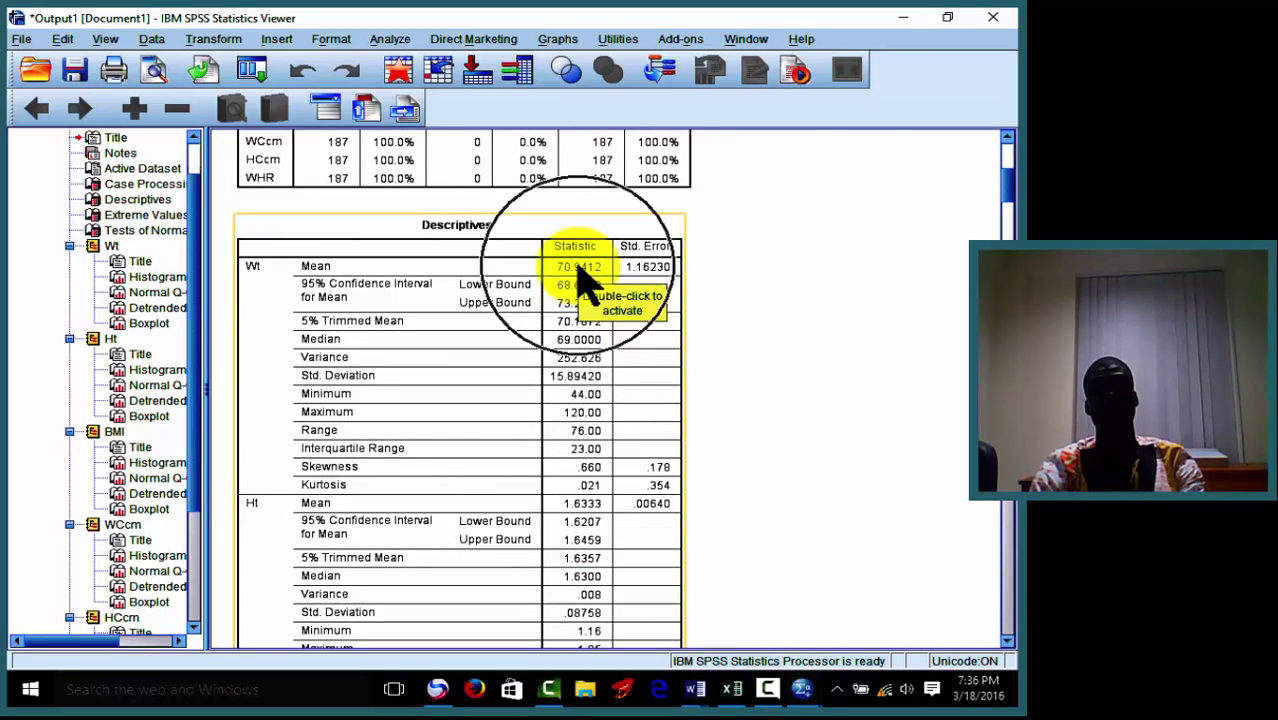
pyautogui.click(650, 270)
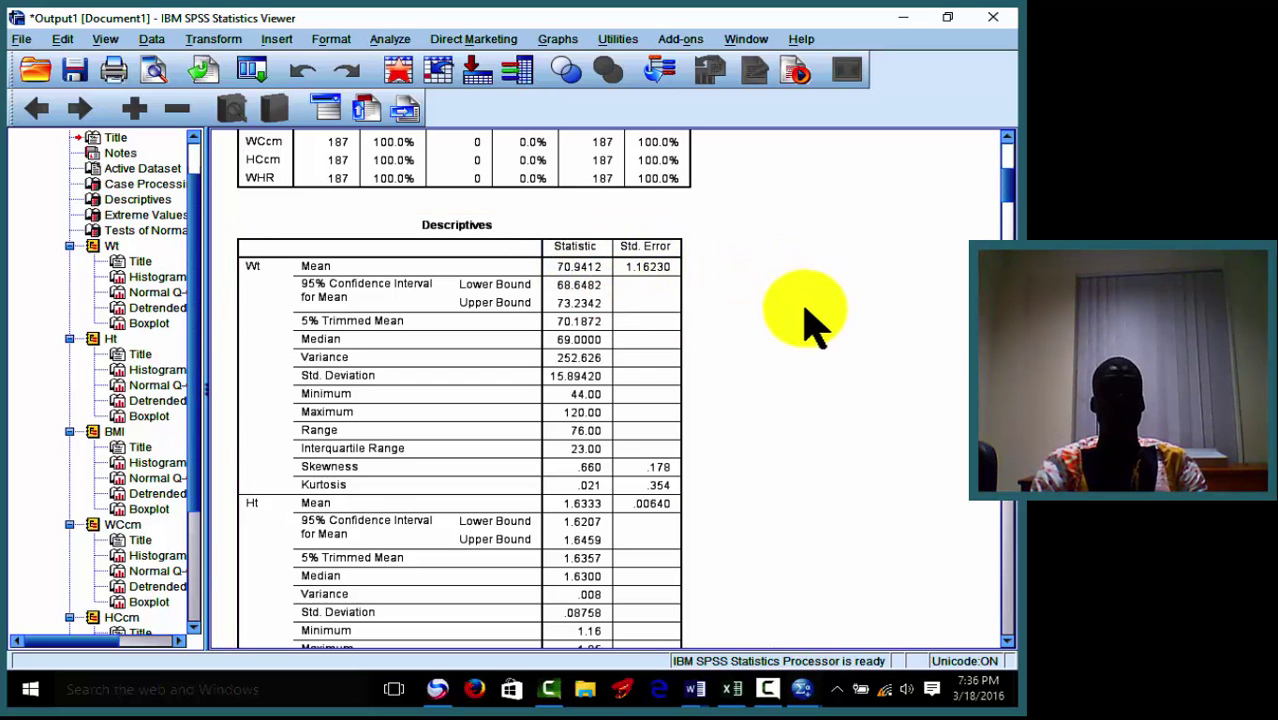
pyautogui.click(592, 328)
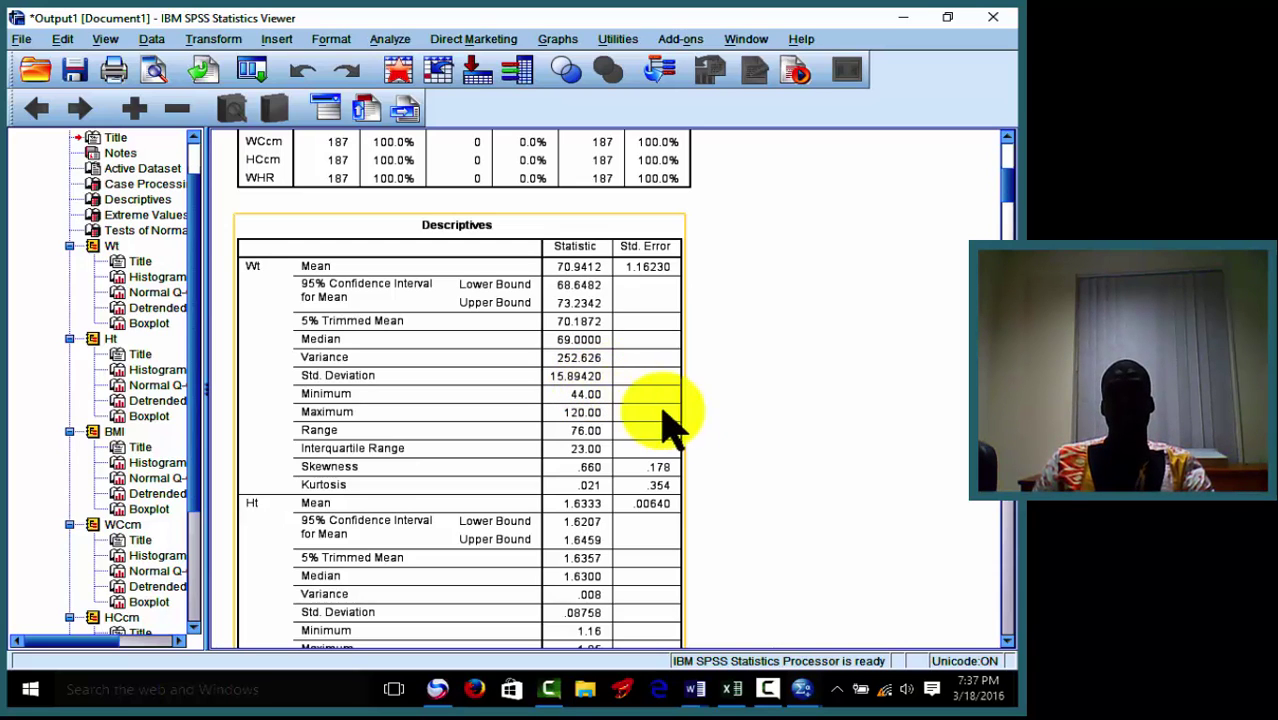
pyautogui.click(960, 610)
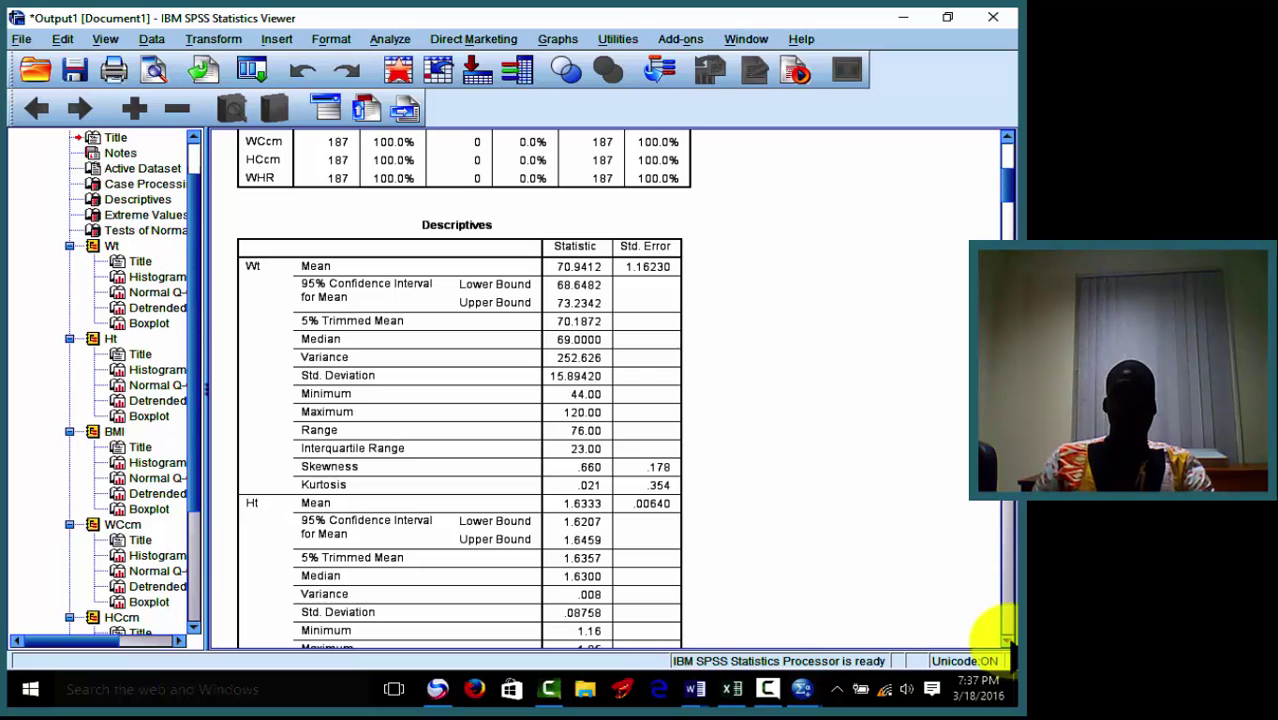
pyautogui.click(656, 499)
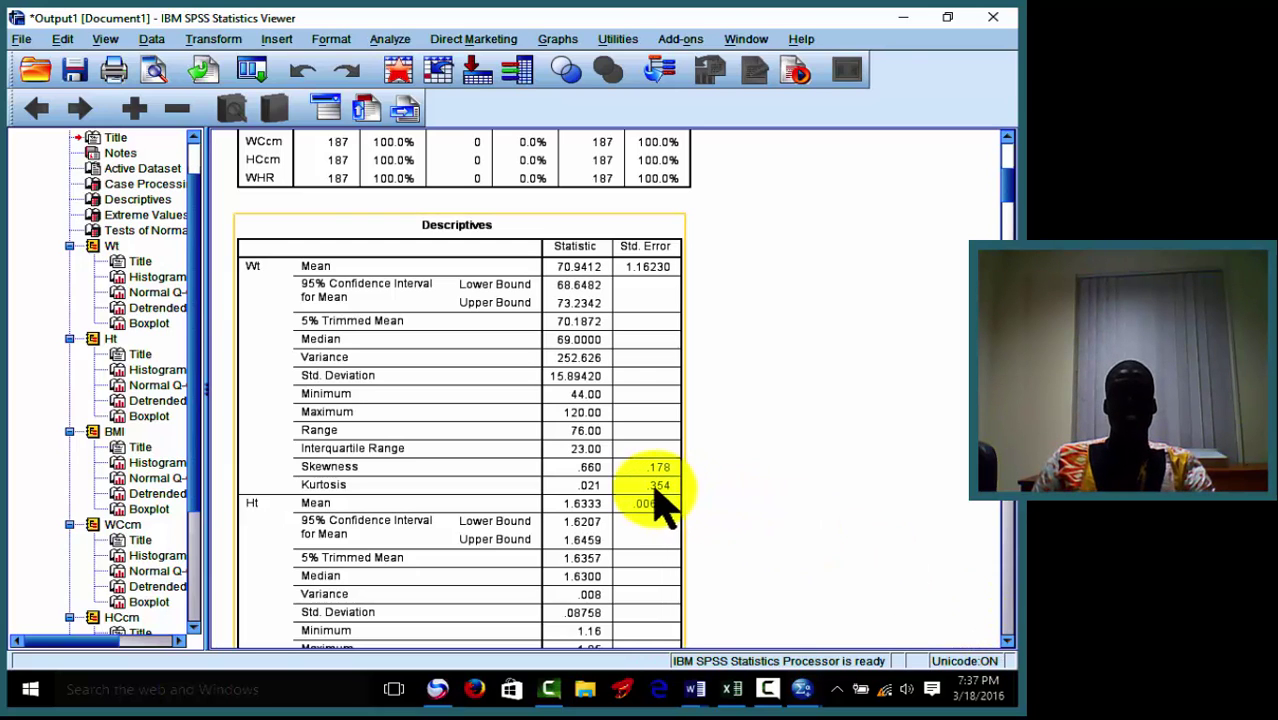
pyautogui.click(600, 480)
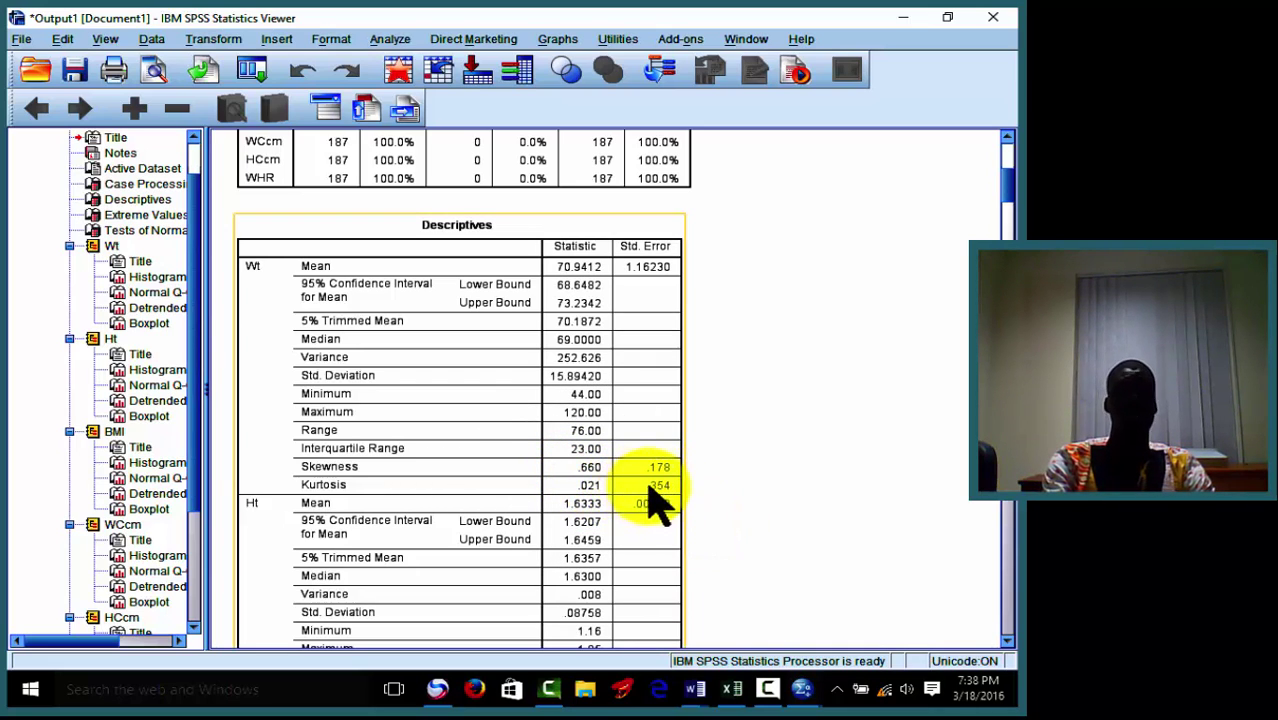
# Examine the Ht statistics in the Descriptives table, including the standard deviation, minimum and maximum.
pyautogui.click(1007, 641)
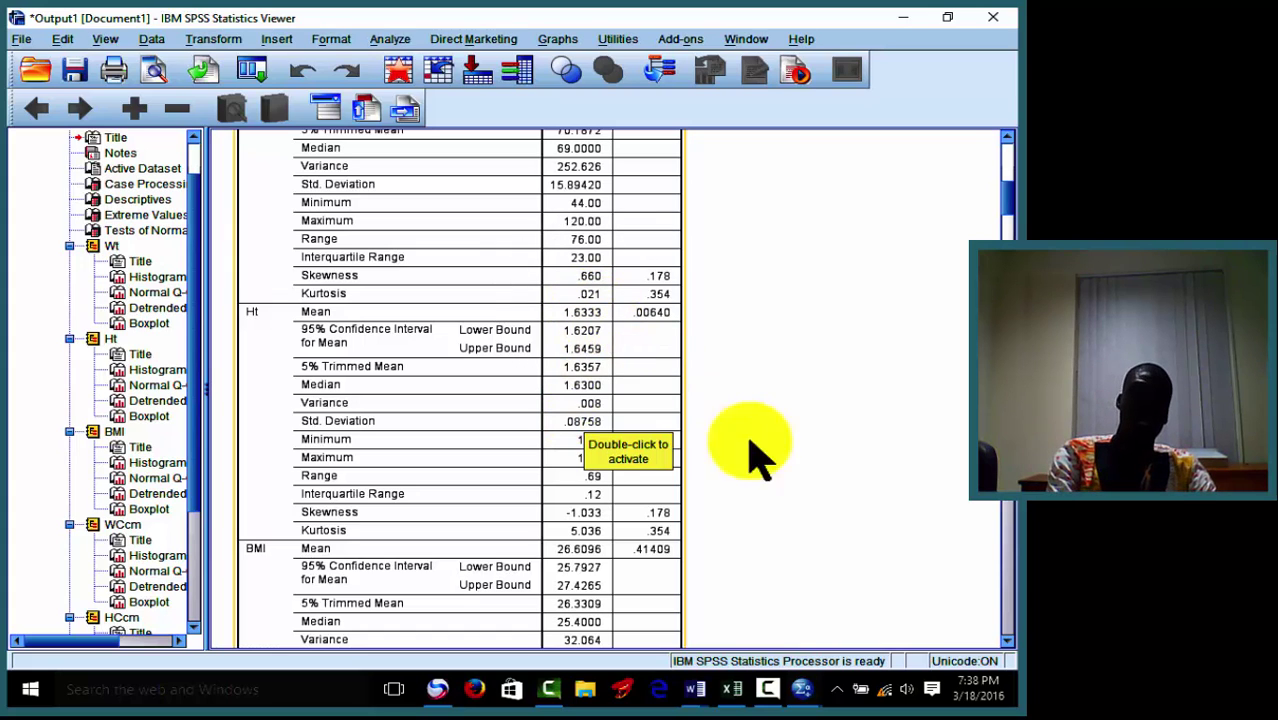
pyautogui.click(675, 470)
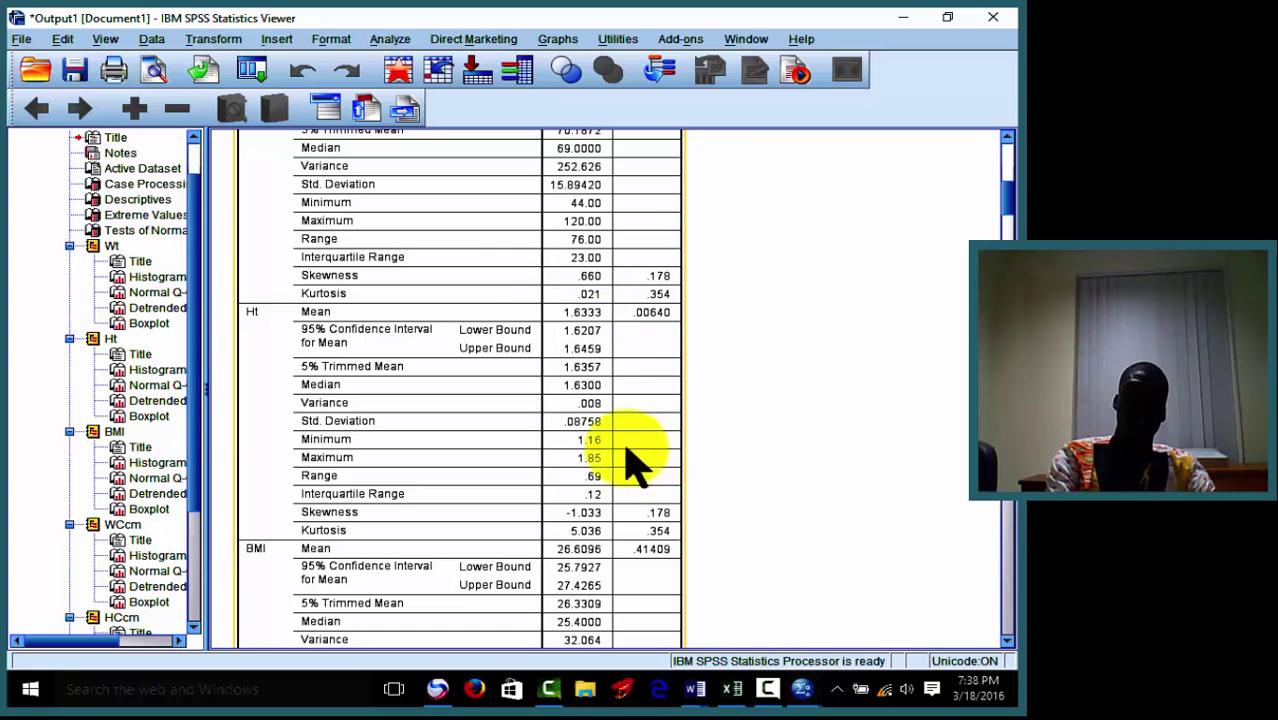
pyautogui.click(589, 420)
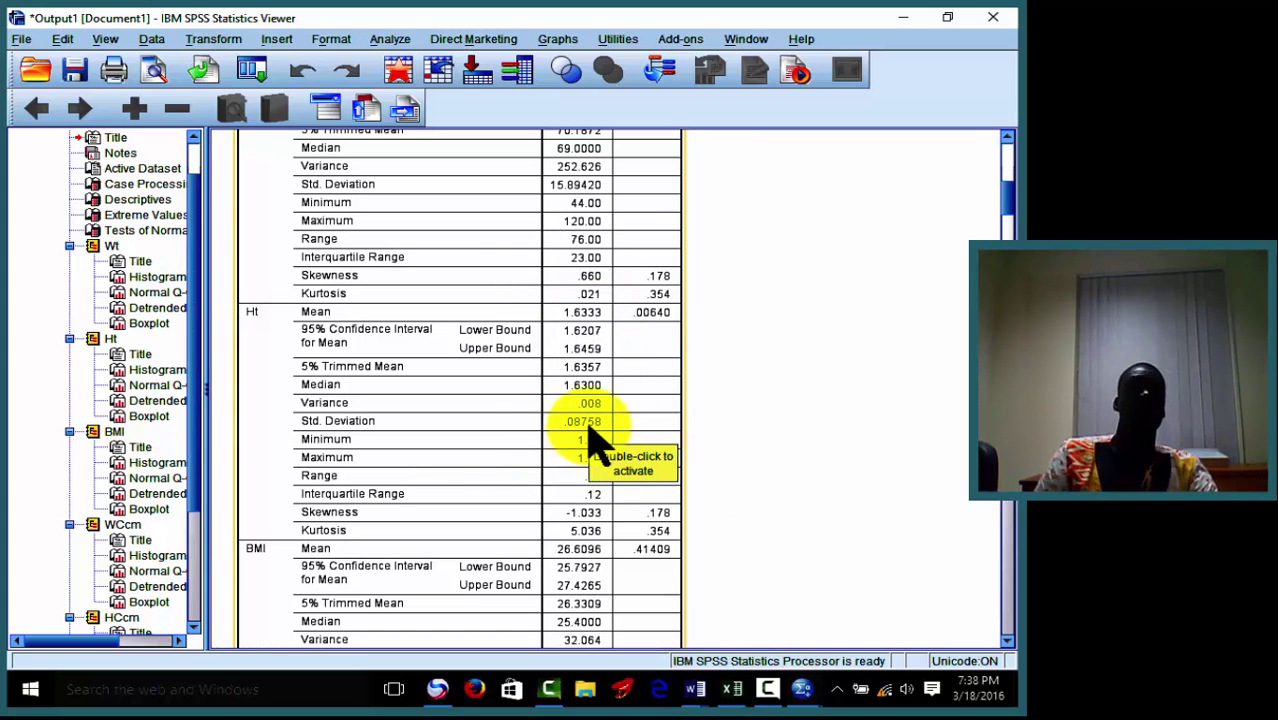
pyautogui.click(589, 420)
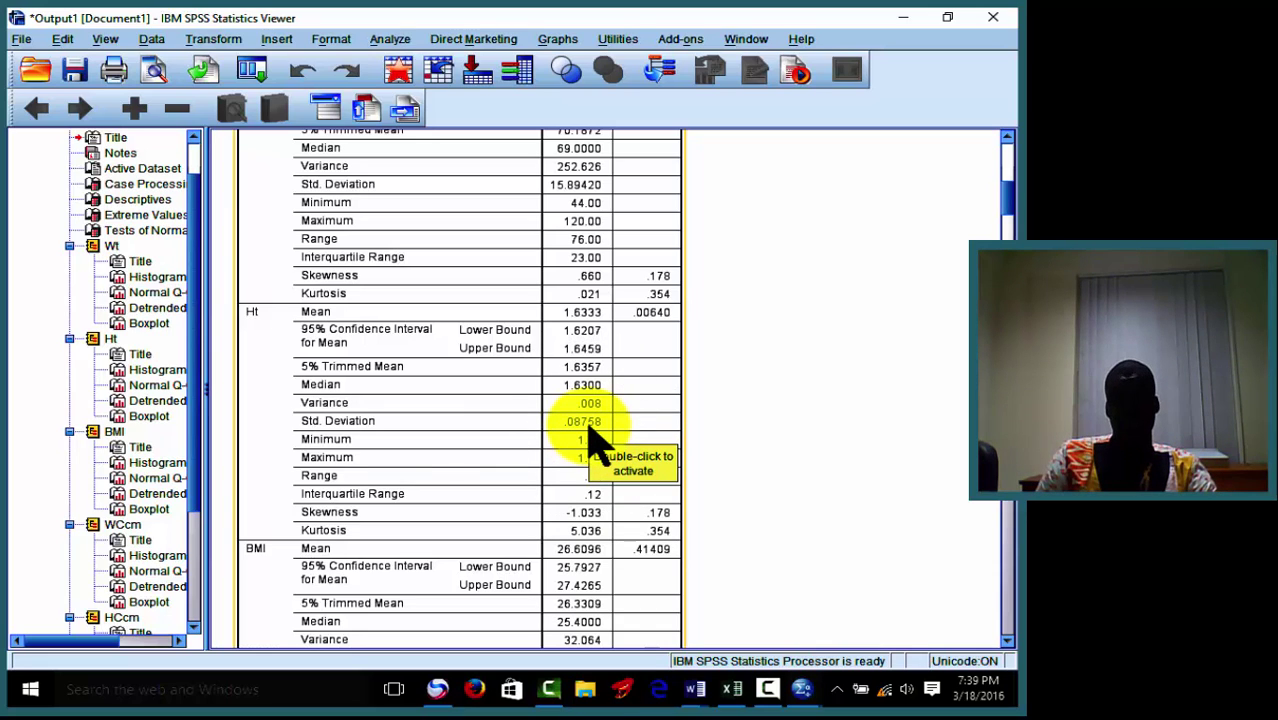
# Review the Descriptives table's statistics for BMI, WCcm, HCcm and WHR.
pyautogui.click(1007, 642)
pyautogui.click(1007, 642)
pyautogui.click(1007, 642)
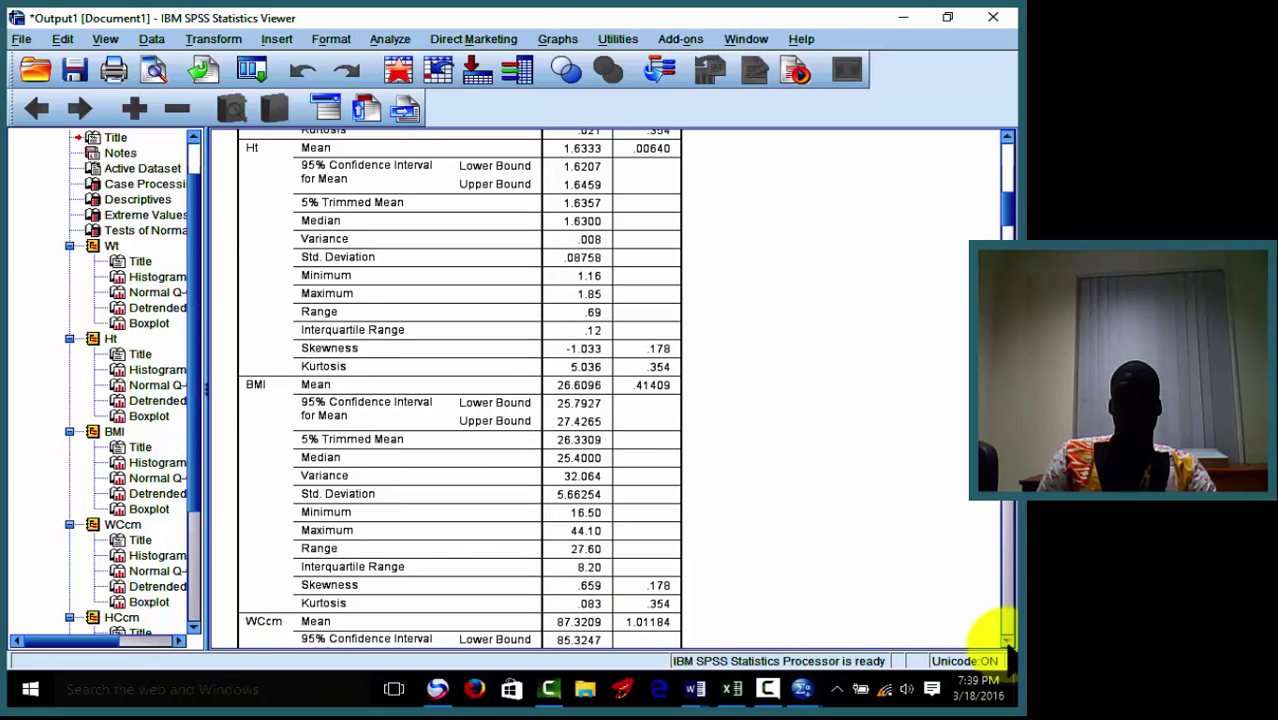
pyautogui.click(1007, 642)
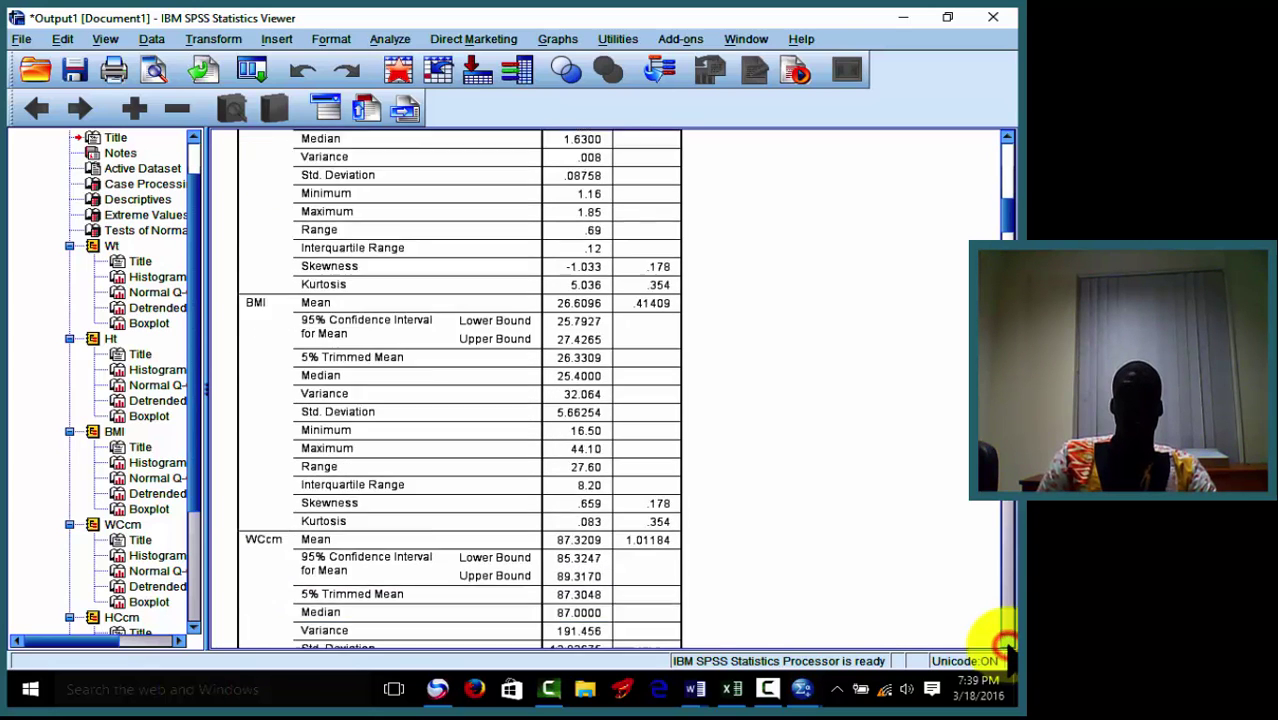
pyautogui.click(1007, 642)
pyautogui.click(1007, 642)
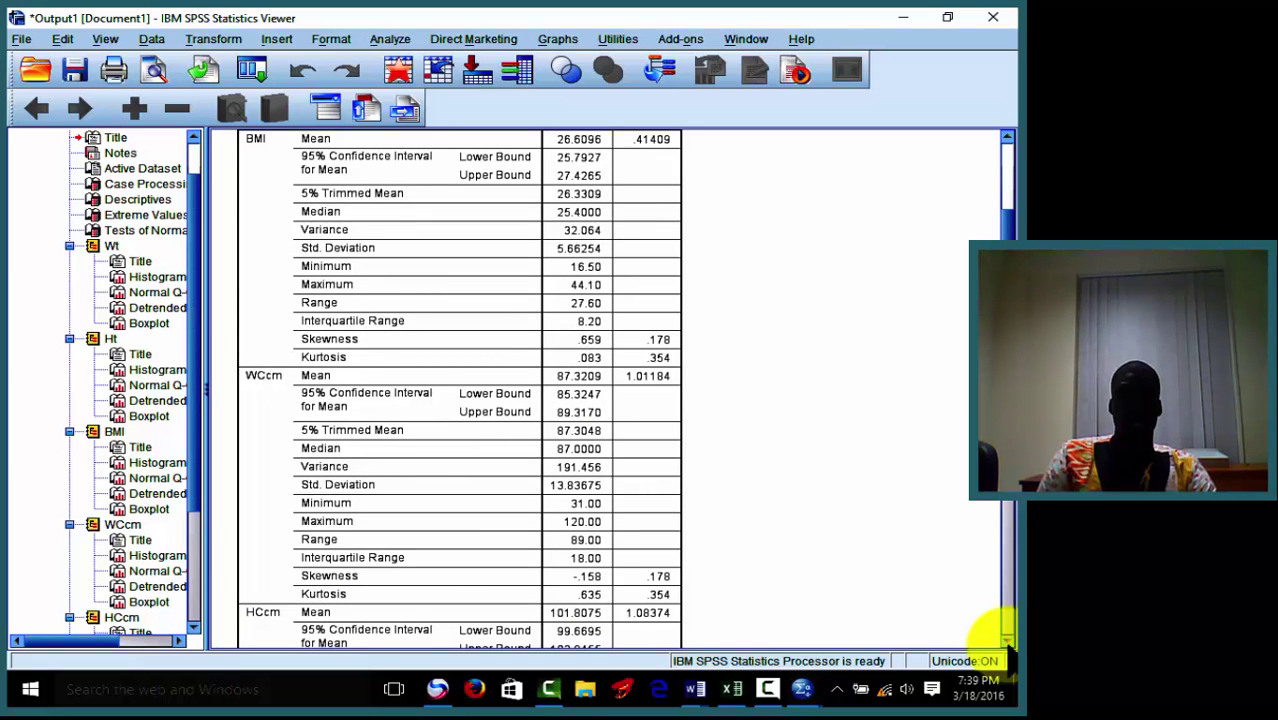
pyautogui.click(1007, 642)
pyautogui.click(1007, 642)
pyautogui.click(1007, 642)
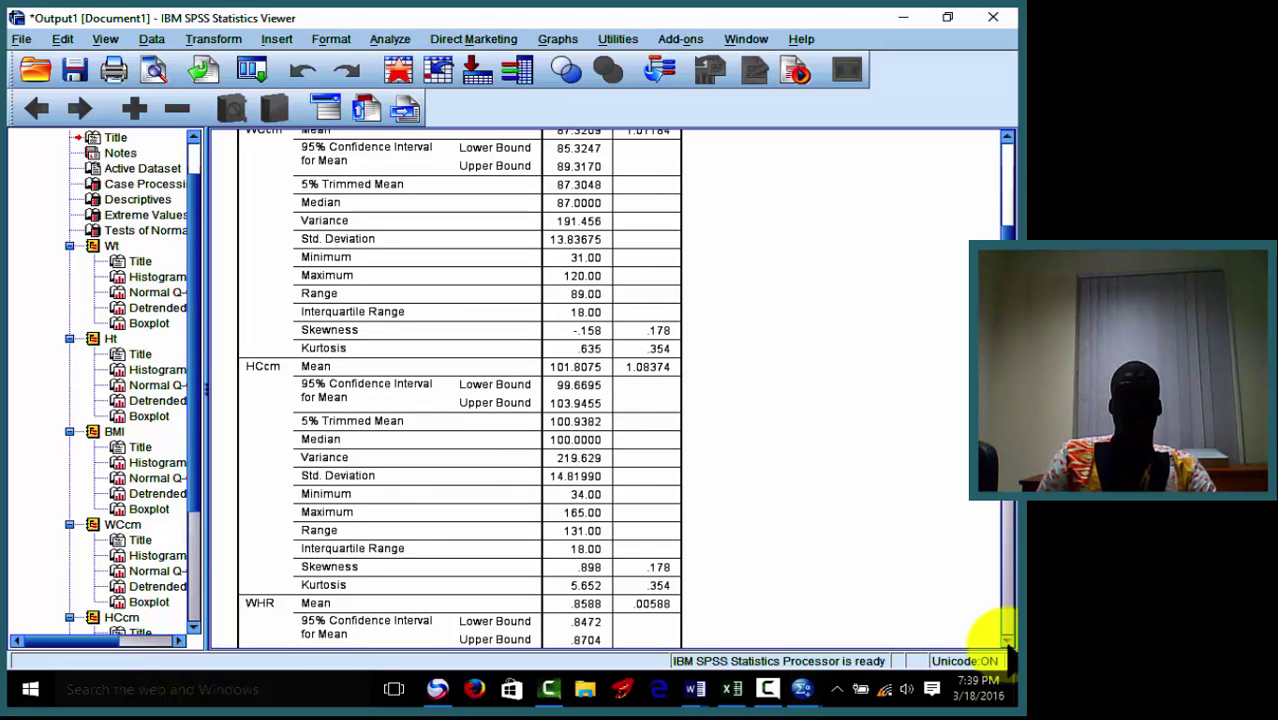
pyautogui.click(1007, 642)
pyautogui.click(1007, 642)
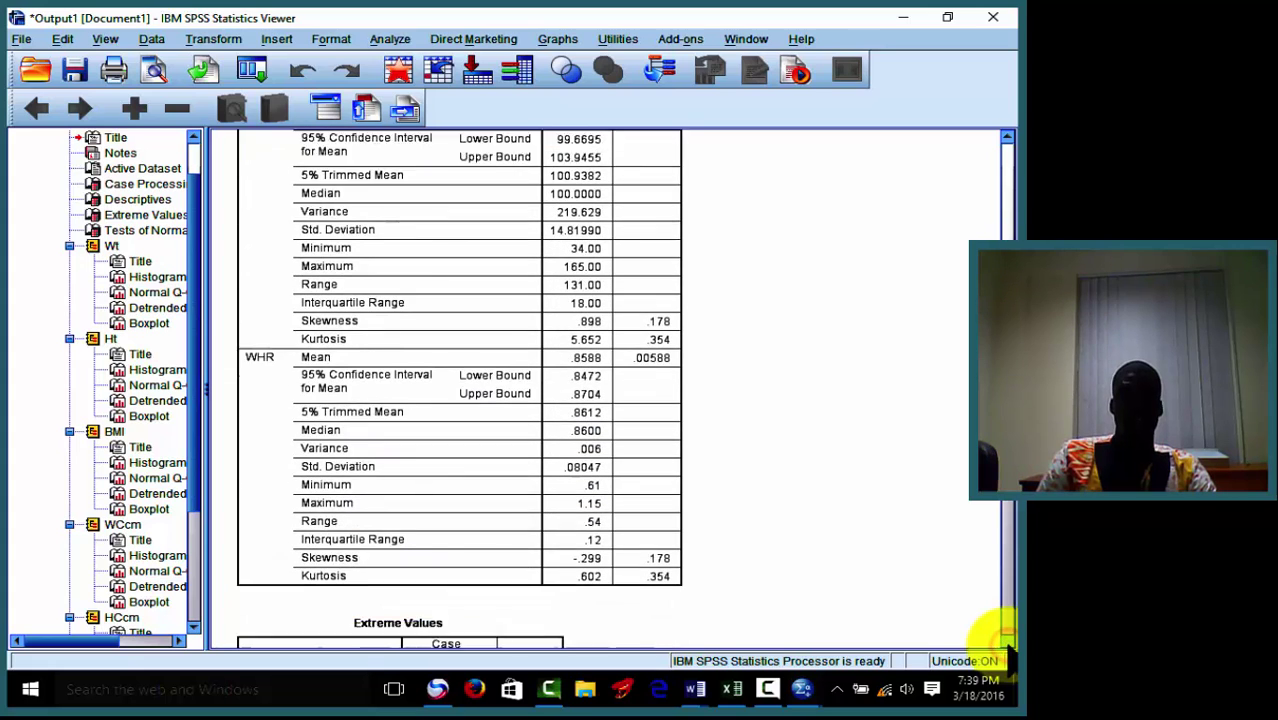
pyautogui.click(1007, 642)
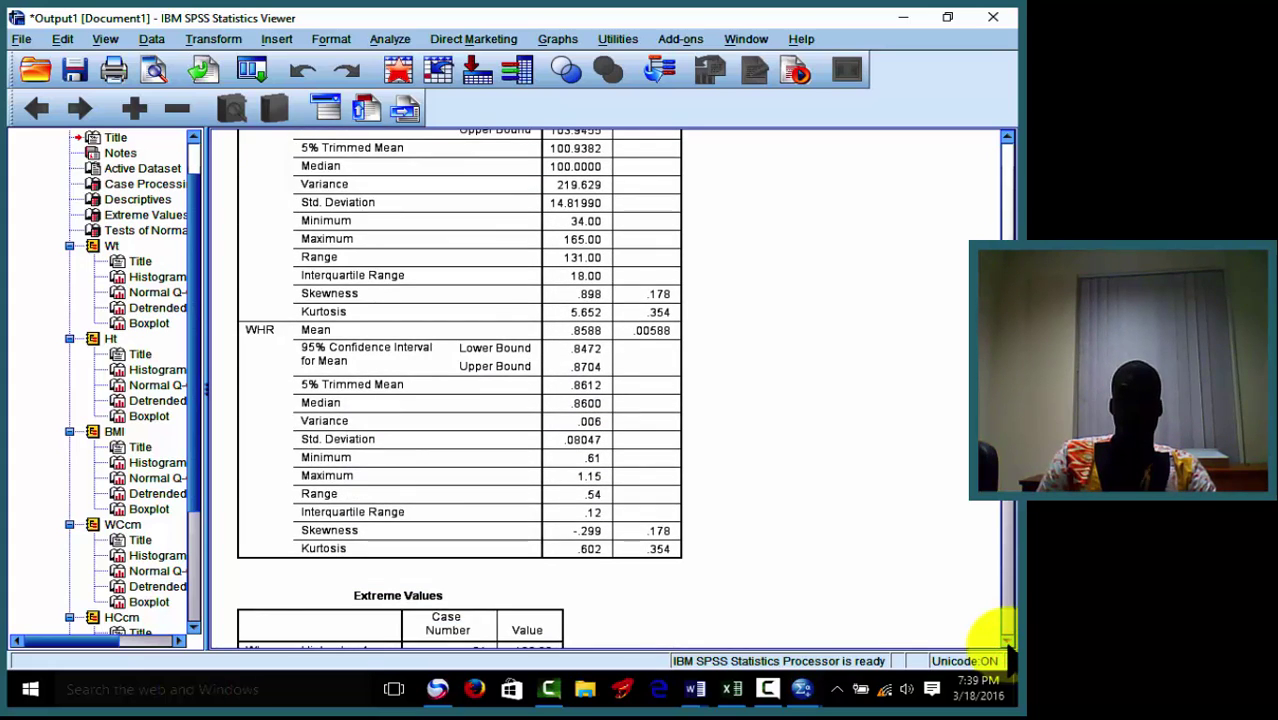
# Examine the highest and lowest cases in the Extreme Values table and glance at the Tests of Normality table.
pyautogui.click(1007, 642)
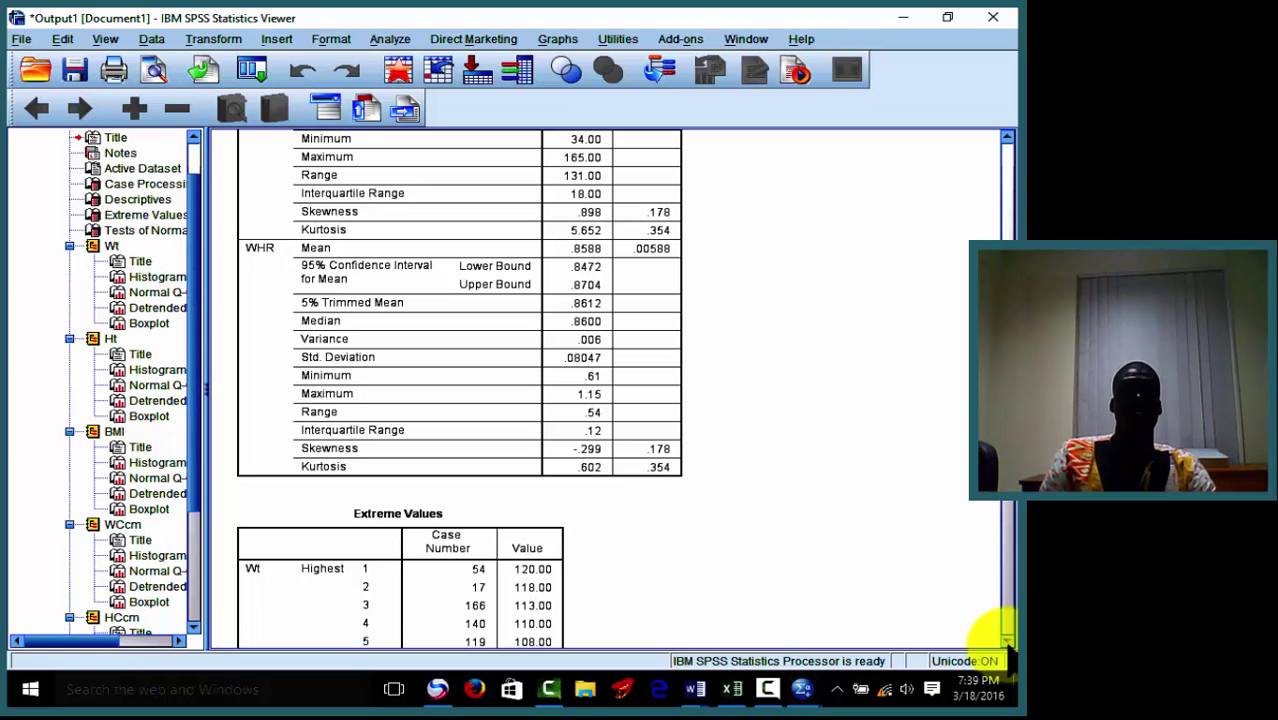
pyautogui.click(1007, 642)
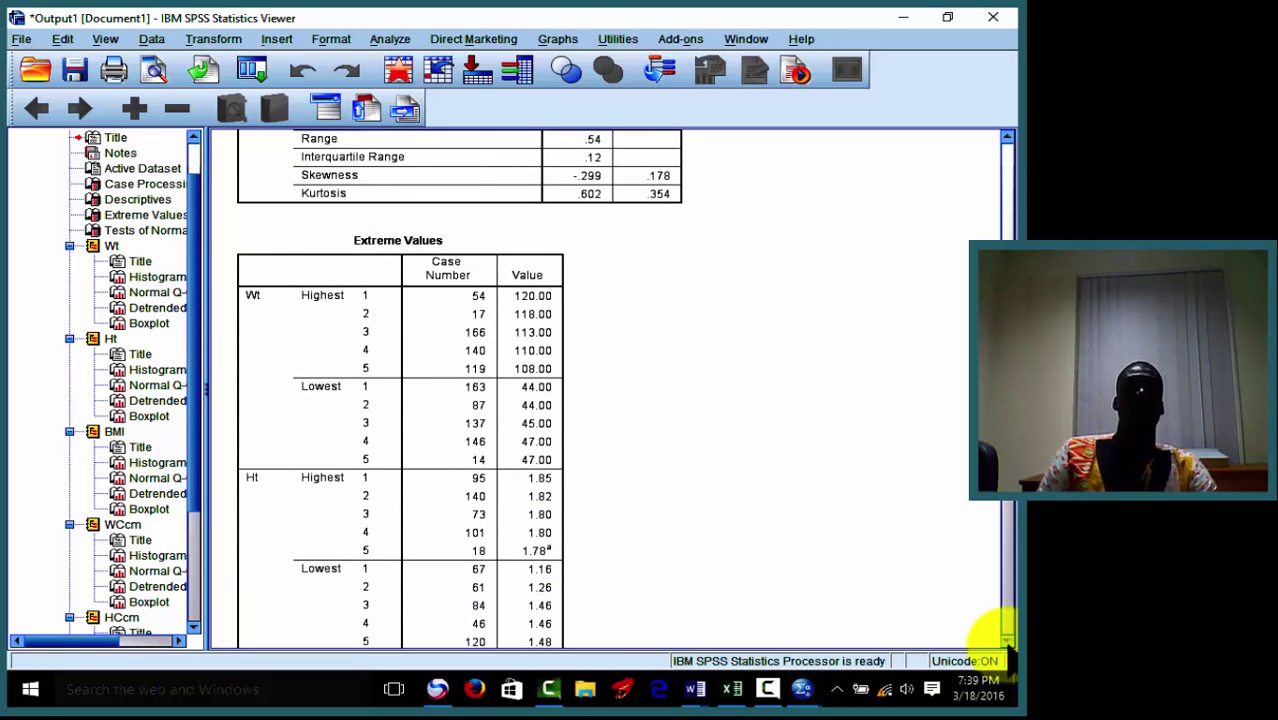
pyautogui.click(453, 378)
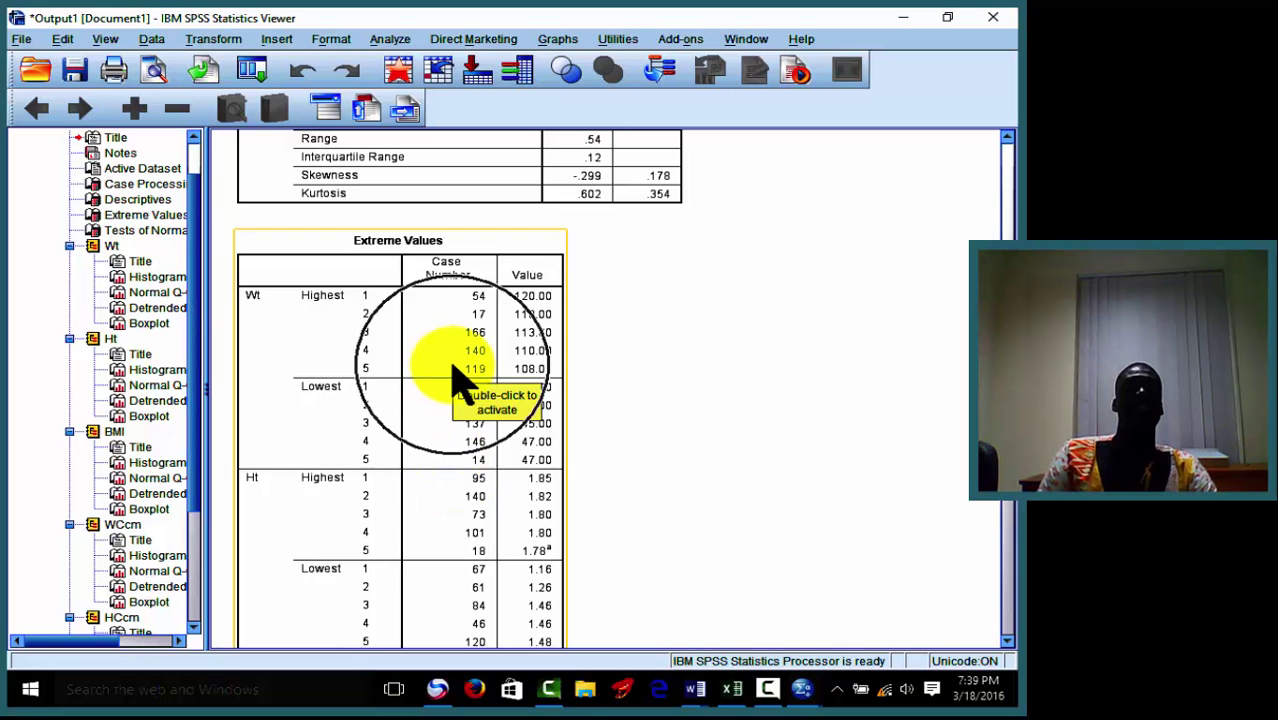
pyautogui.doubleClick(453, 378)
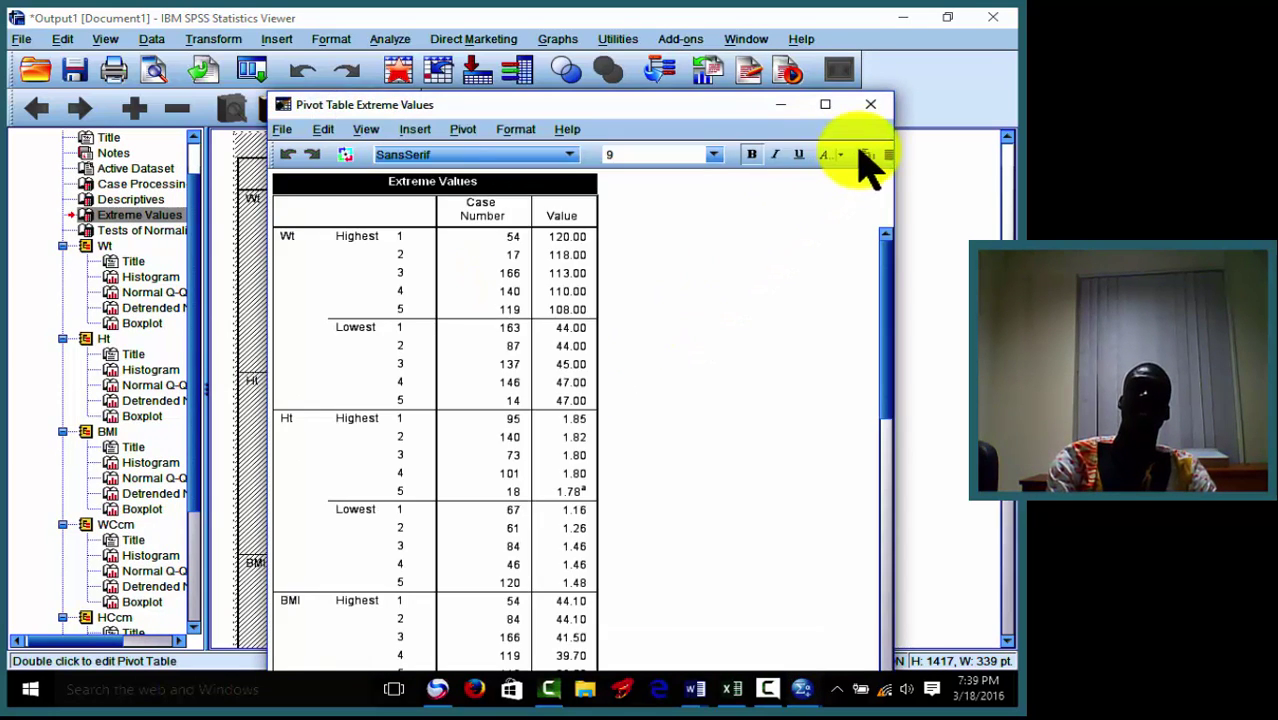
pyautogui.click(870, 105)
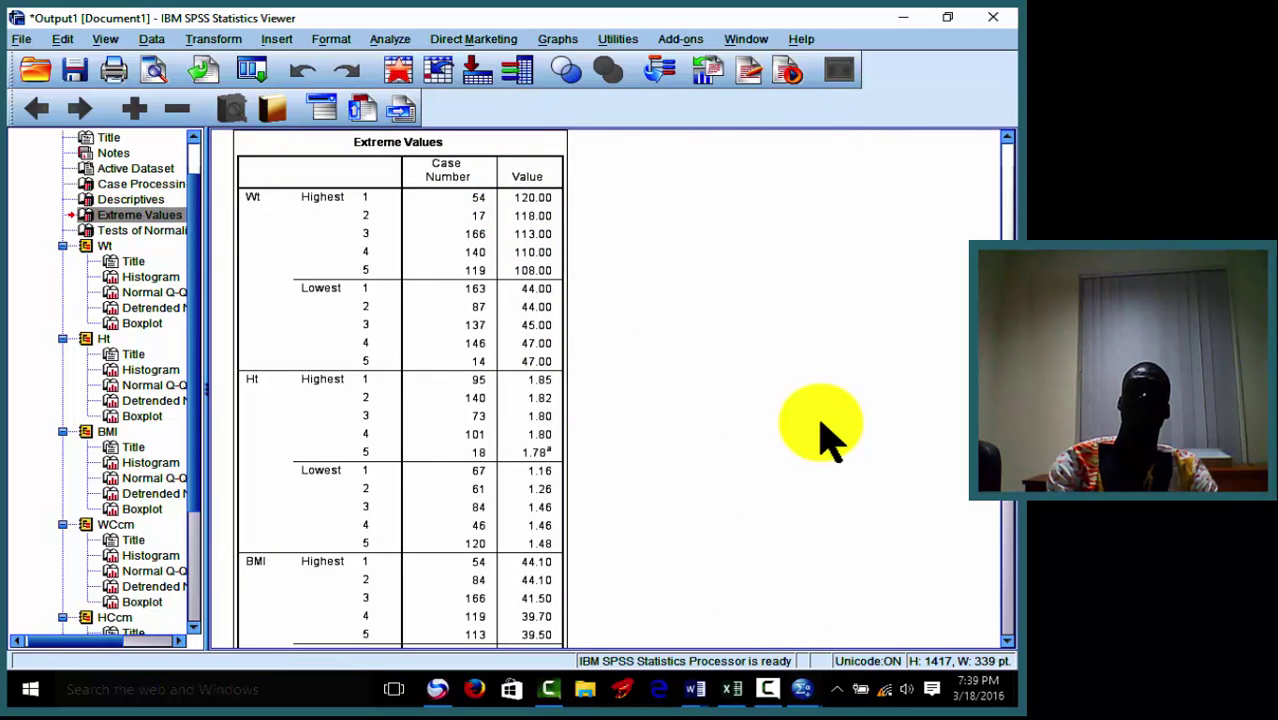
pyautogui.scroll(-10, 820, 435)
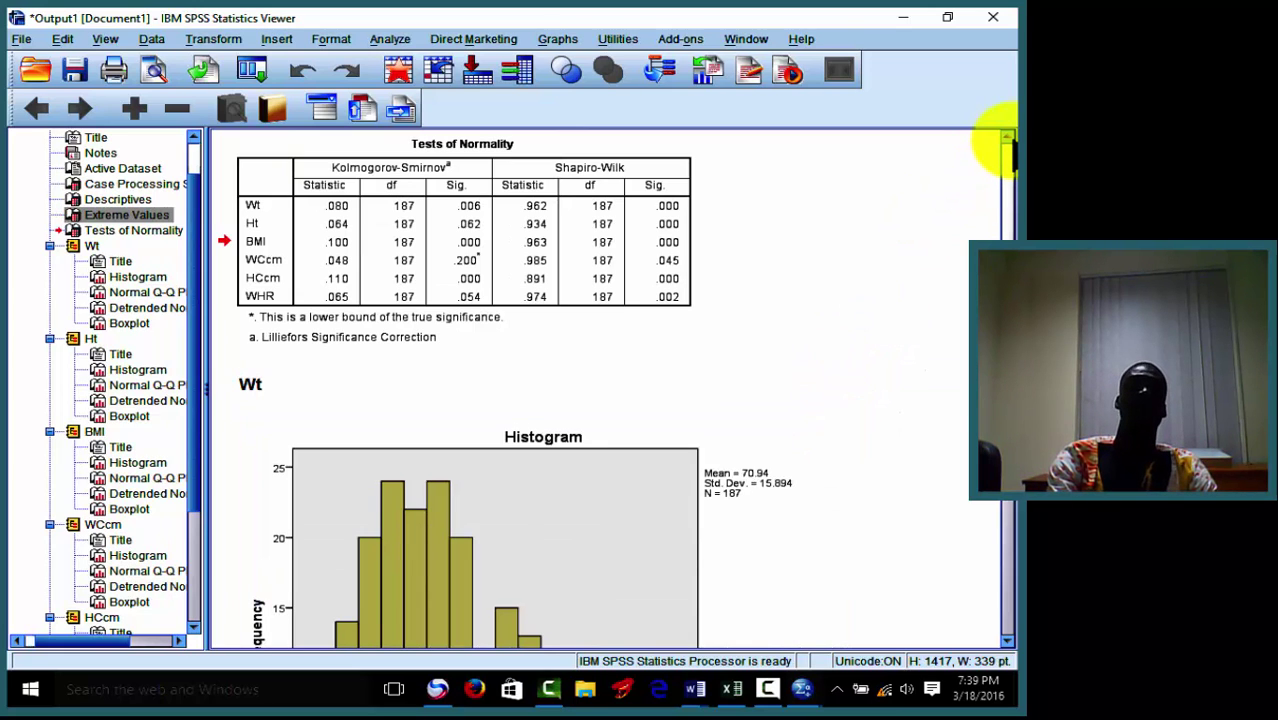
pyautogui.scroll(15, 1007, 138)
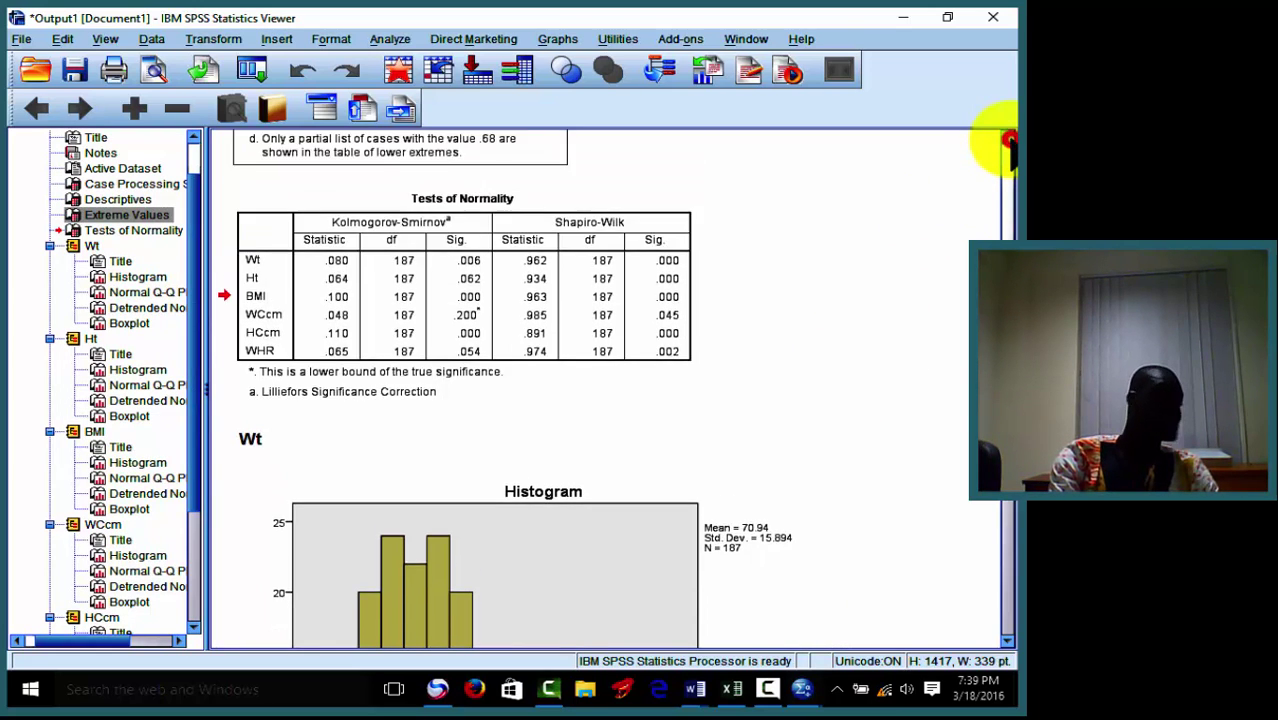
pyautogui.scroll(11, 1007, 138)
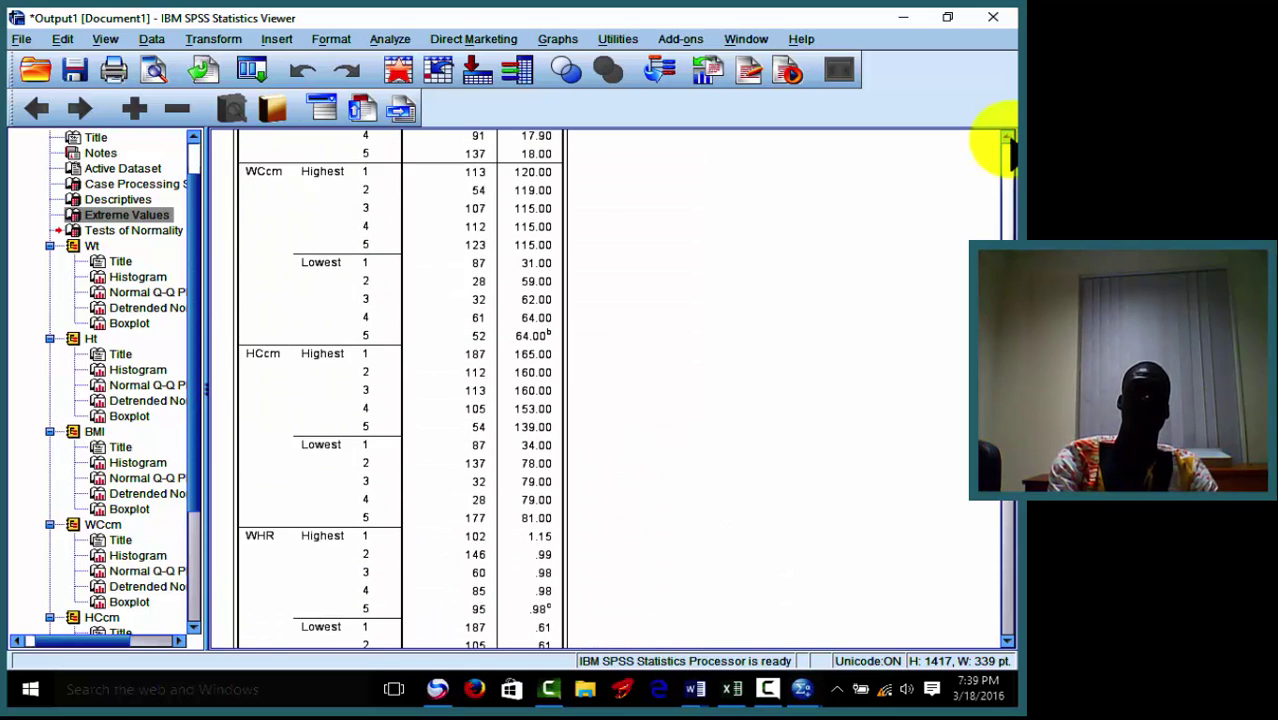
pyautogui.scroll(1, 1007, 138)
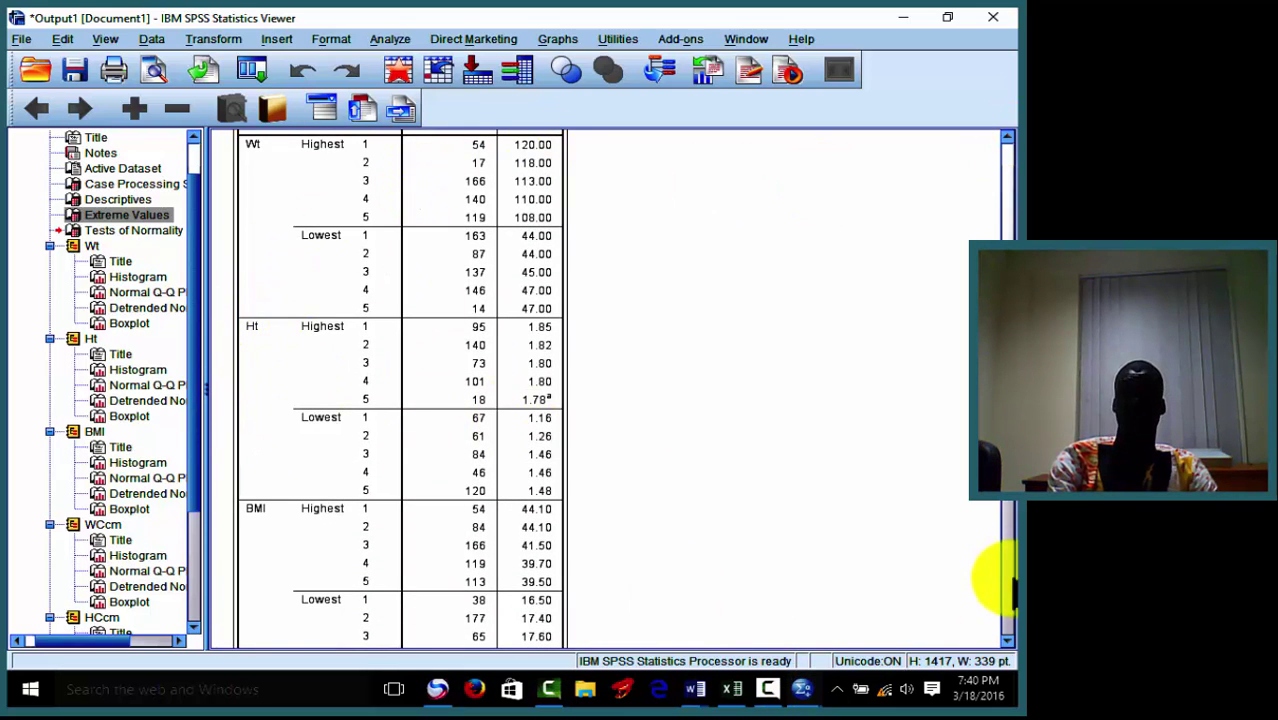
# Examine the rest of the Extreme Values table and the Kolmogorov-Smirnov and Shapiro-Wilk significance values in the Tests of Normality table.
pyautogui.click(1007, 641)
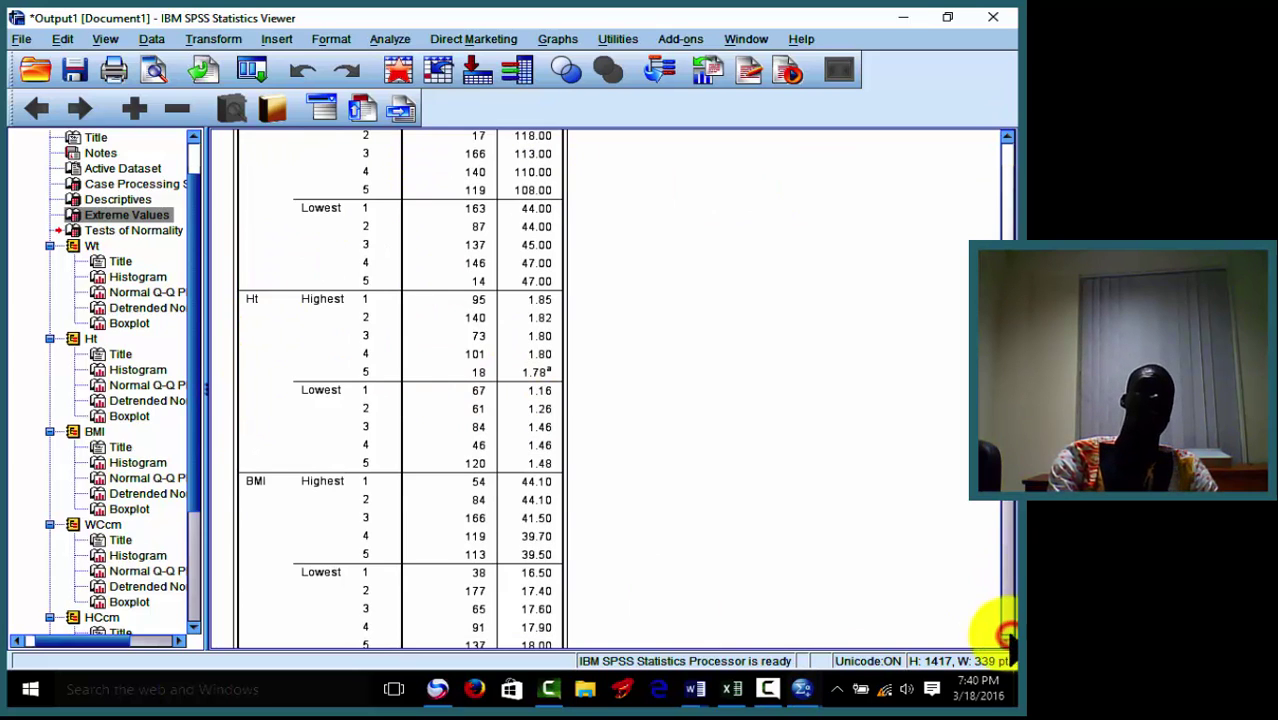
pyautogui.click(534, 294)
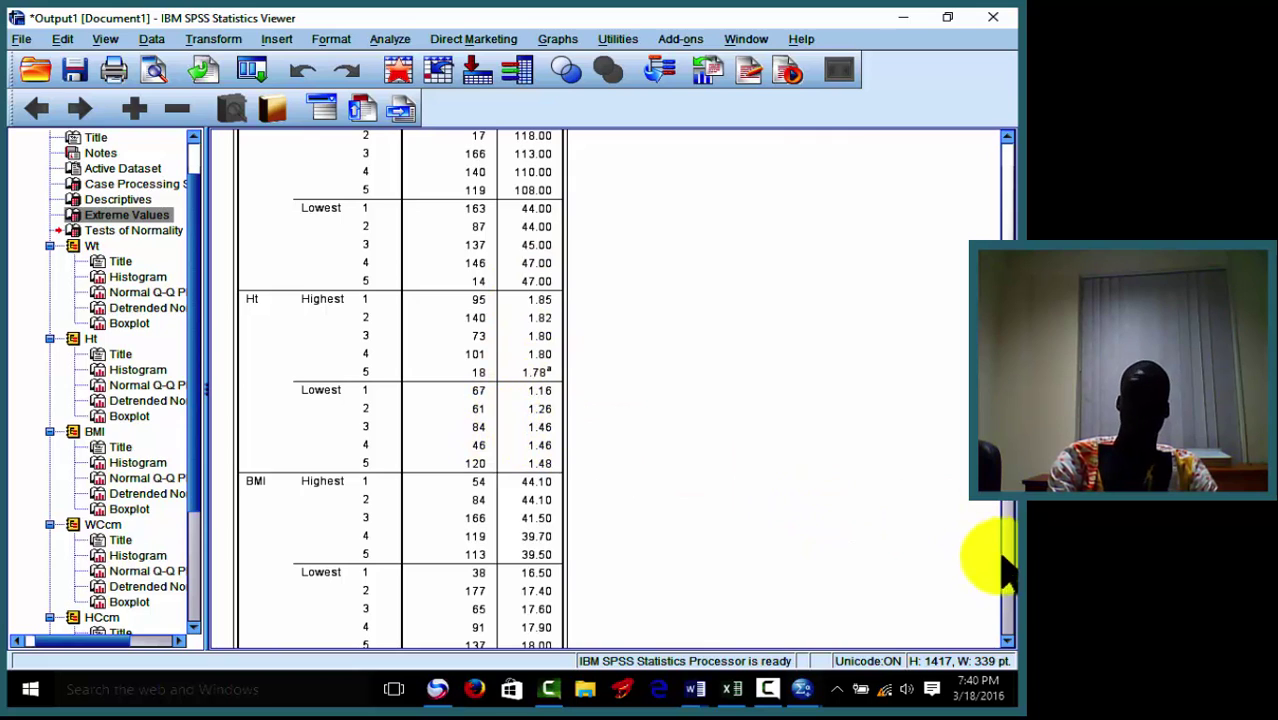
pyautogui.click(1007, 641)
pyautogui.moveTo(1007, 641); pyautogui.dragTo(1008, 645)
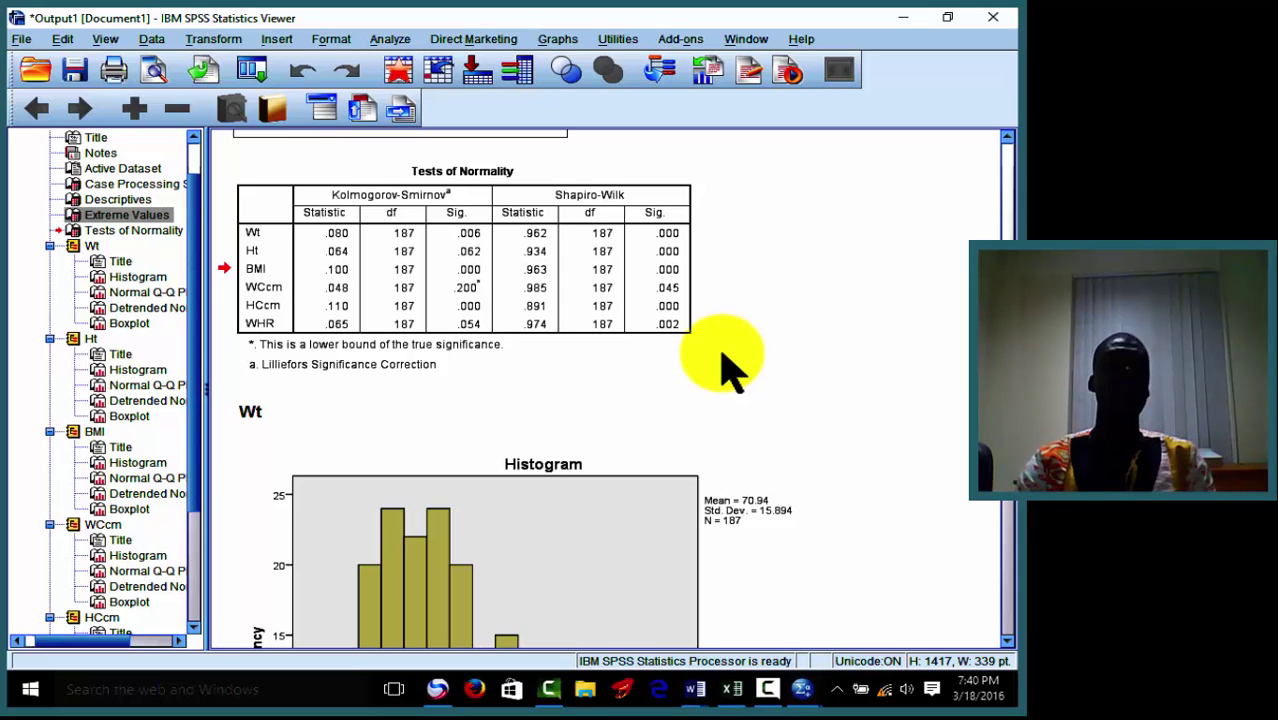
pyautogui.click(612, 325)
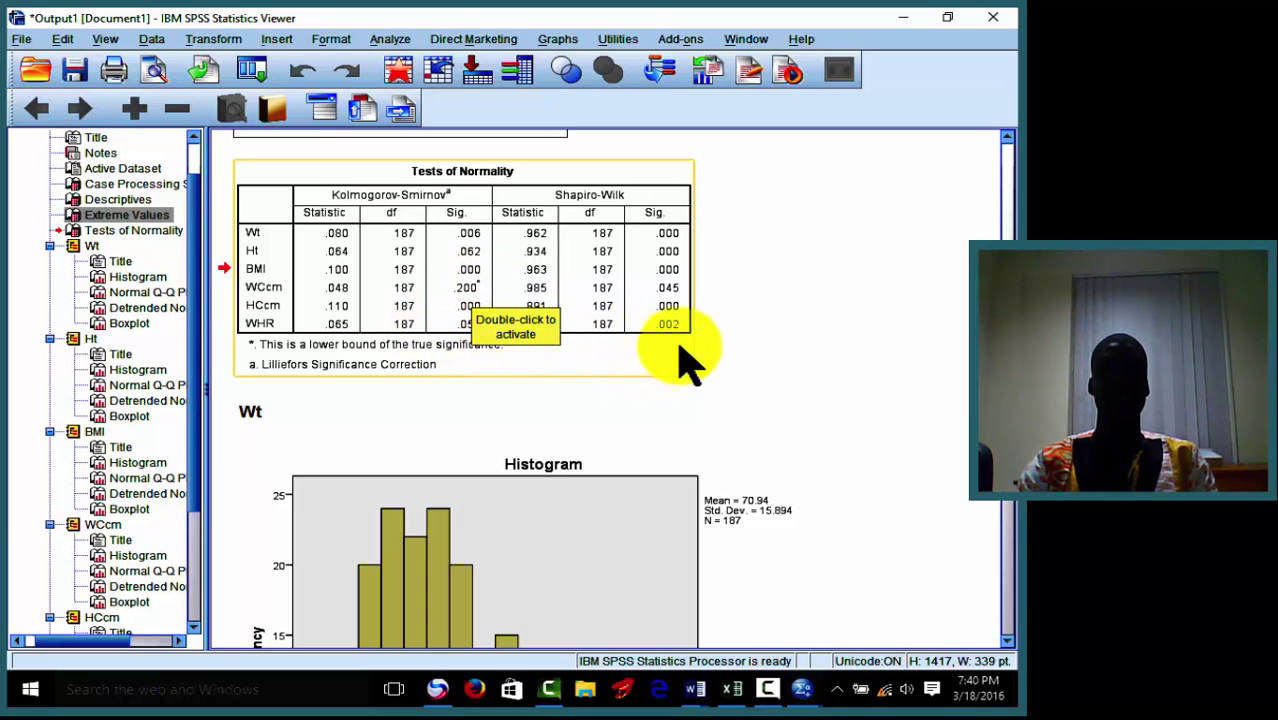
pyautogui.click(802, 378)
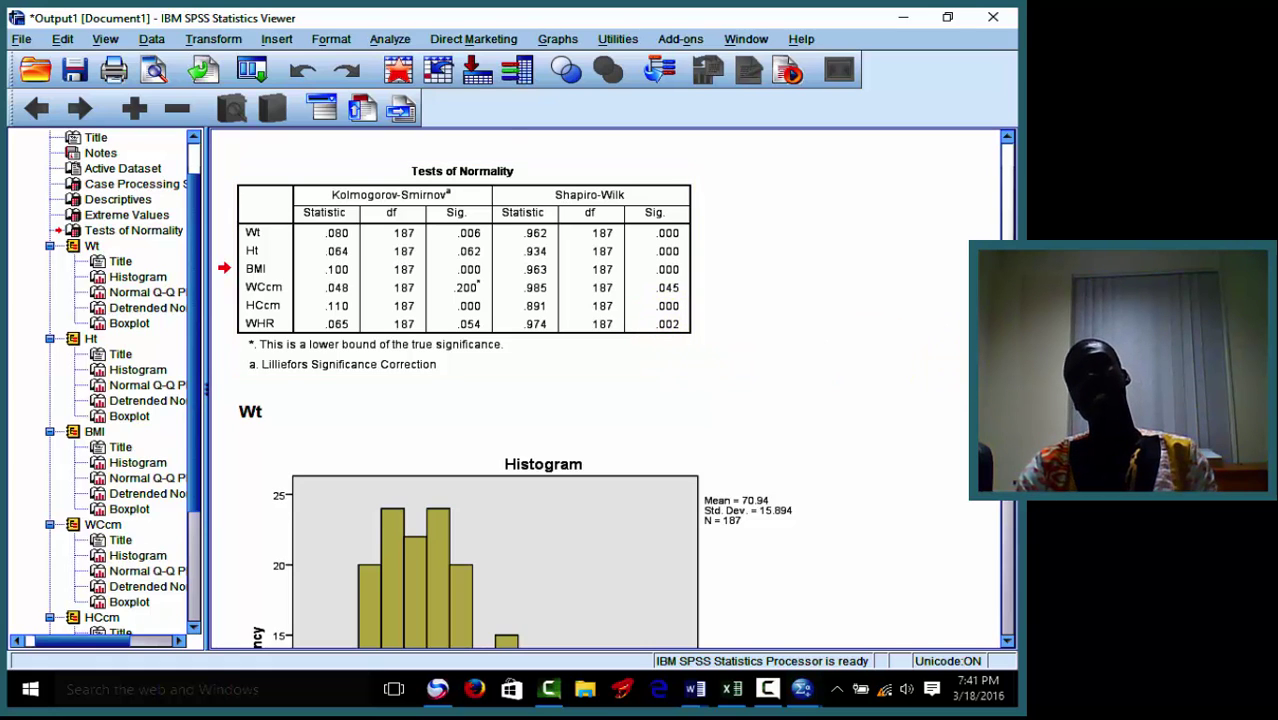
pyautogui.scroll(-2, 600, 390)
pyautogui.scroll(3, 600, 390)
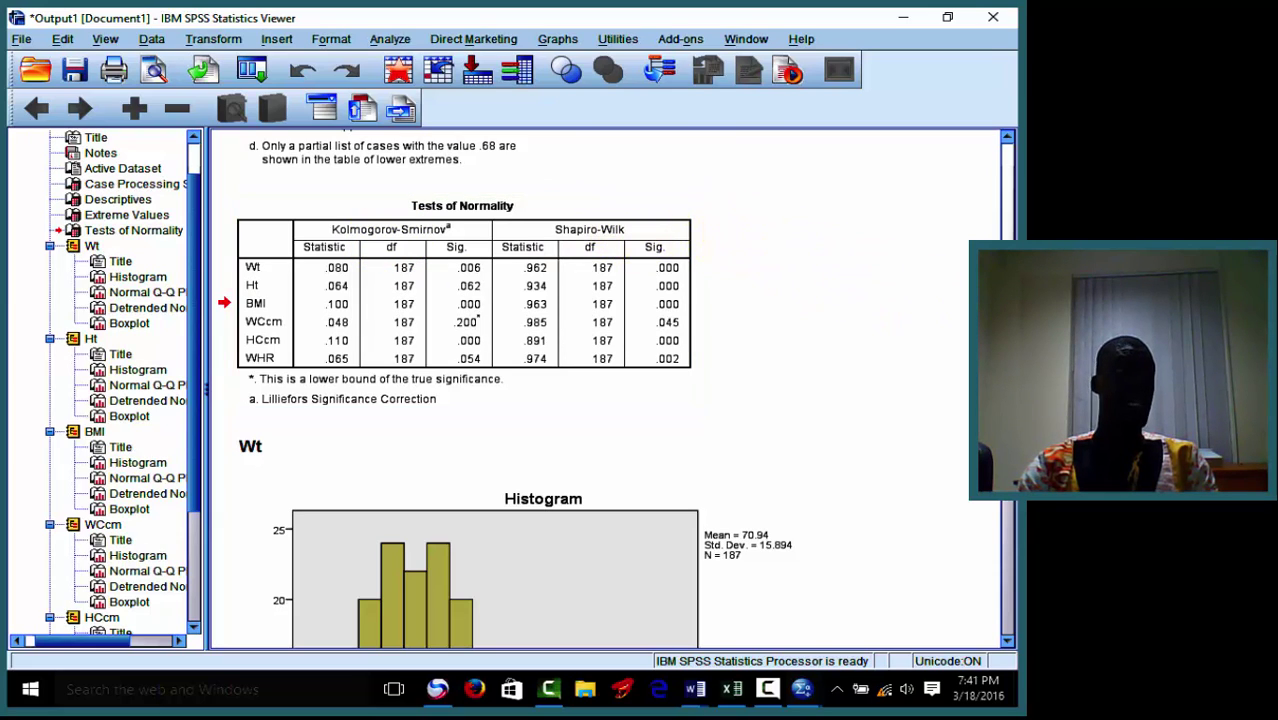
# Add a normal distribution curve with automatic parameters to the Wt histogram and return to the output.
pyautogui.scroll(-5, 605, 390)
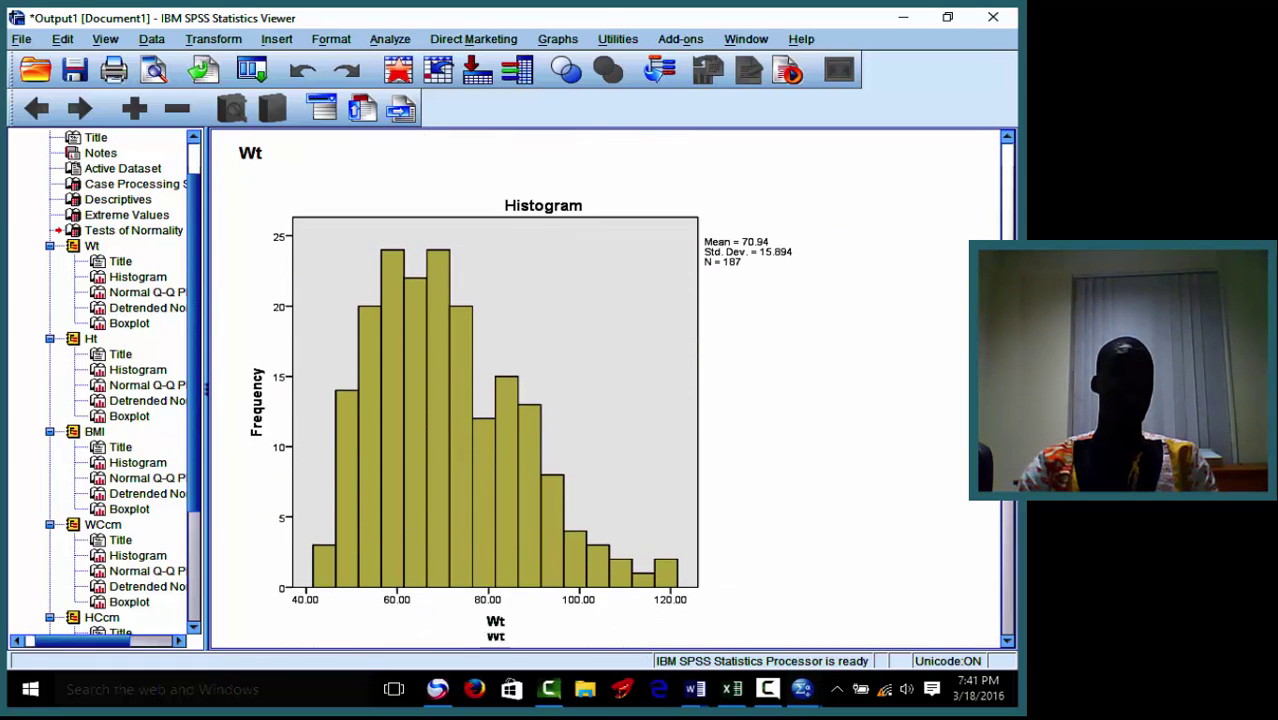
pyautogui.scroll(-1, 515, 380)
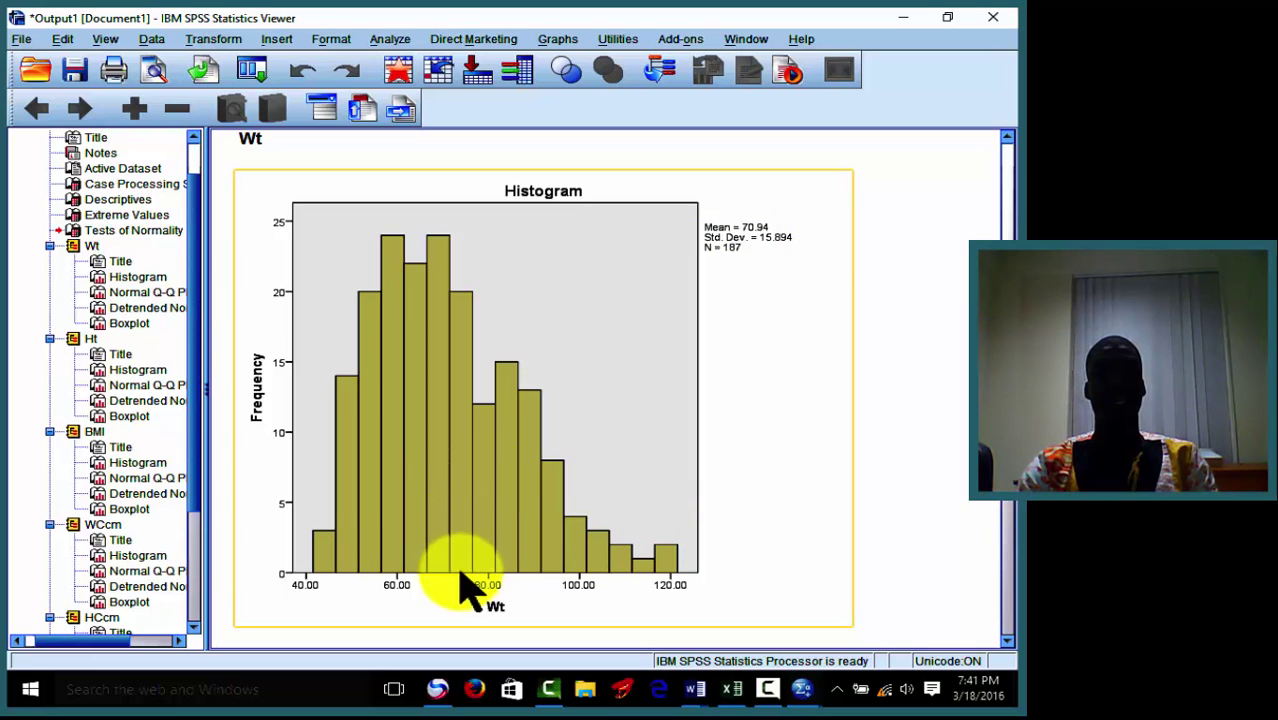
pyautogui.click(476, 421)
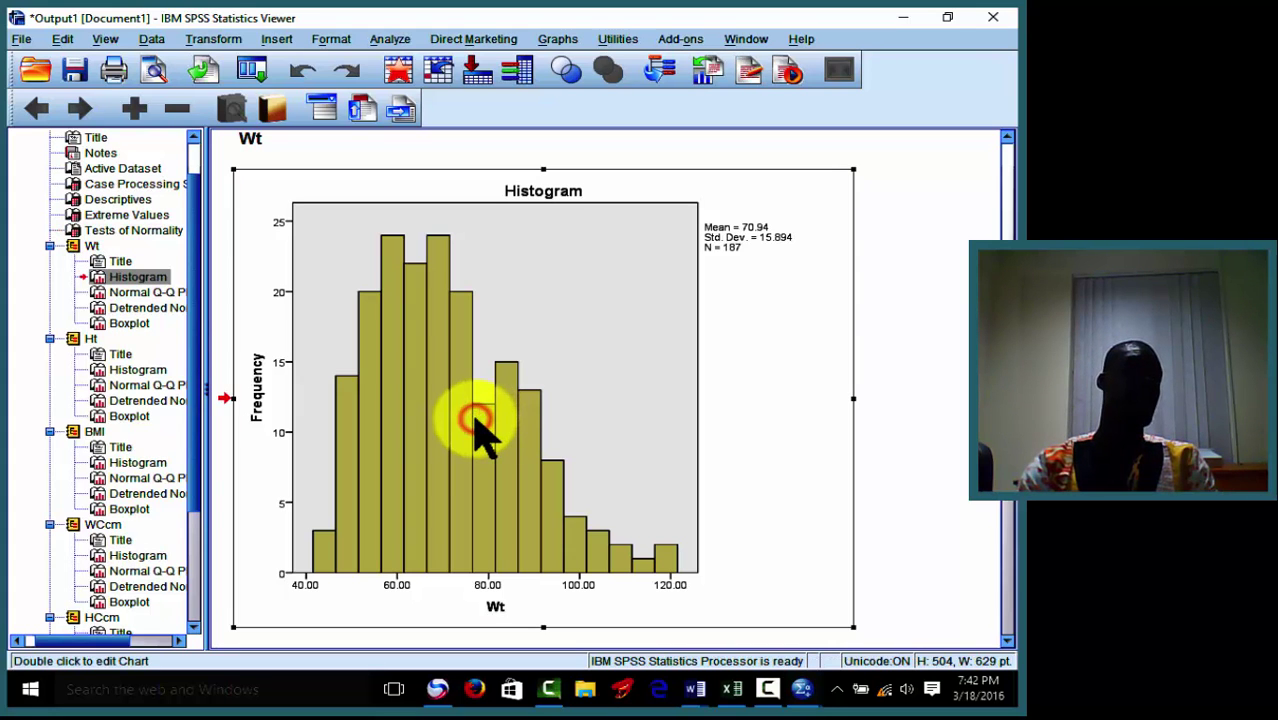
pyautogui.doubleClick(476, 421)
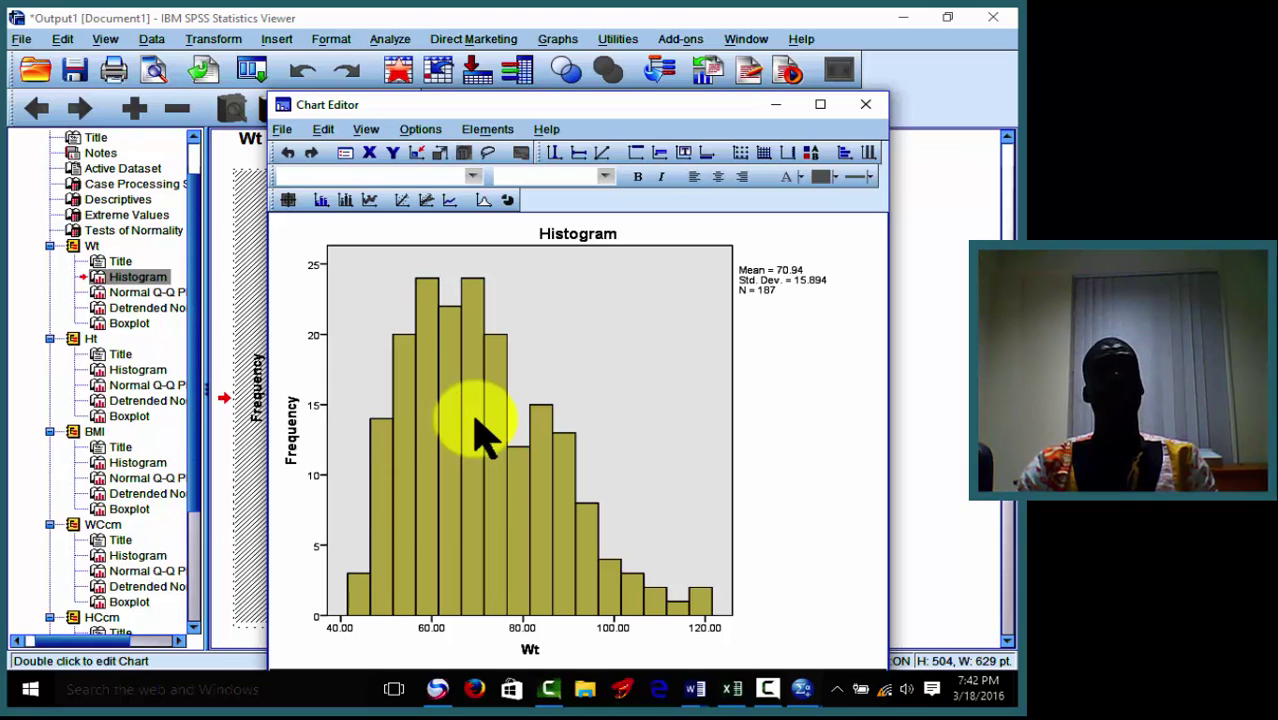
pyautogui.click(484, 201)
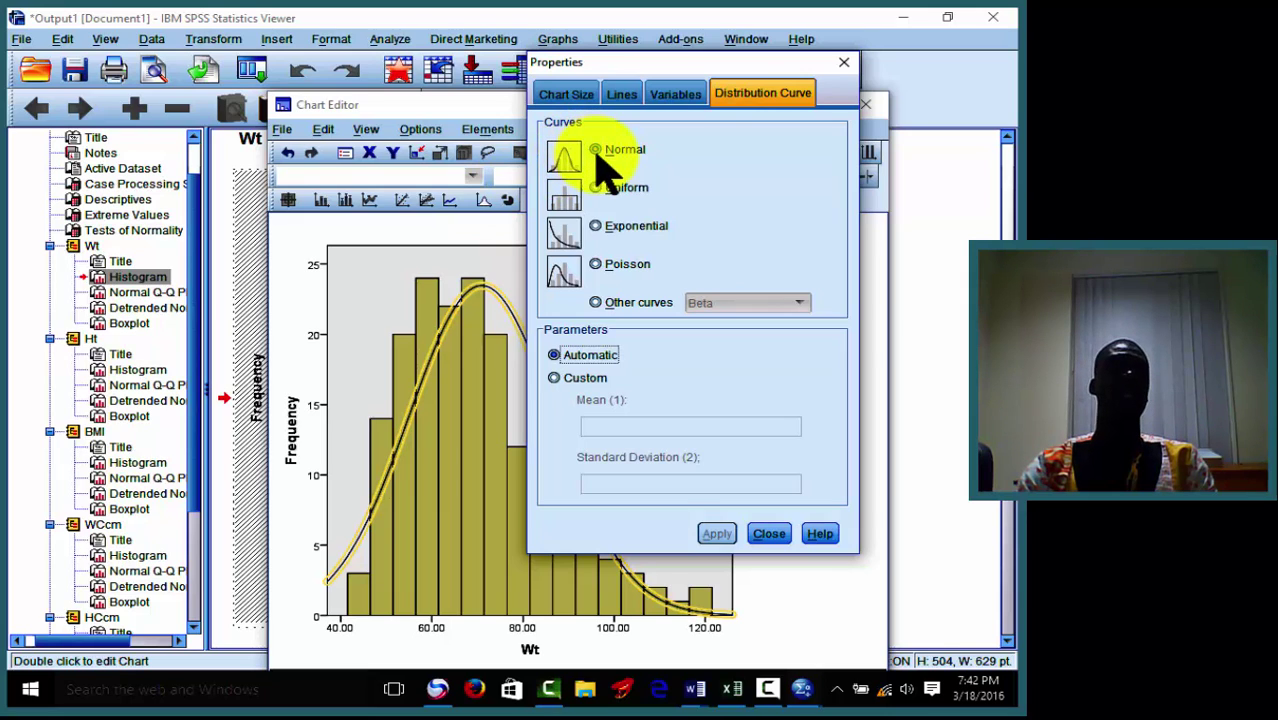
pyautogui.click(773, 536)
pyautogui.click(794, 536)
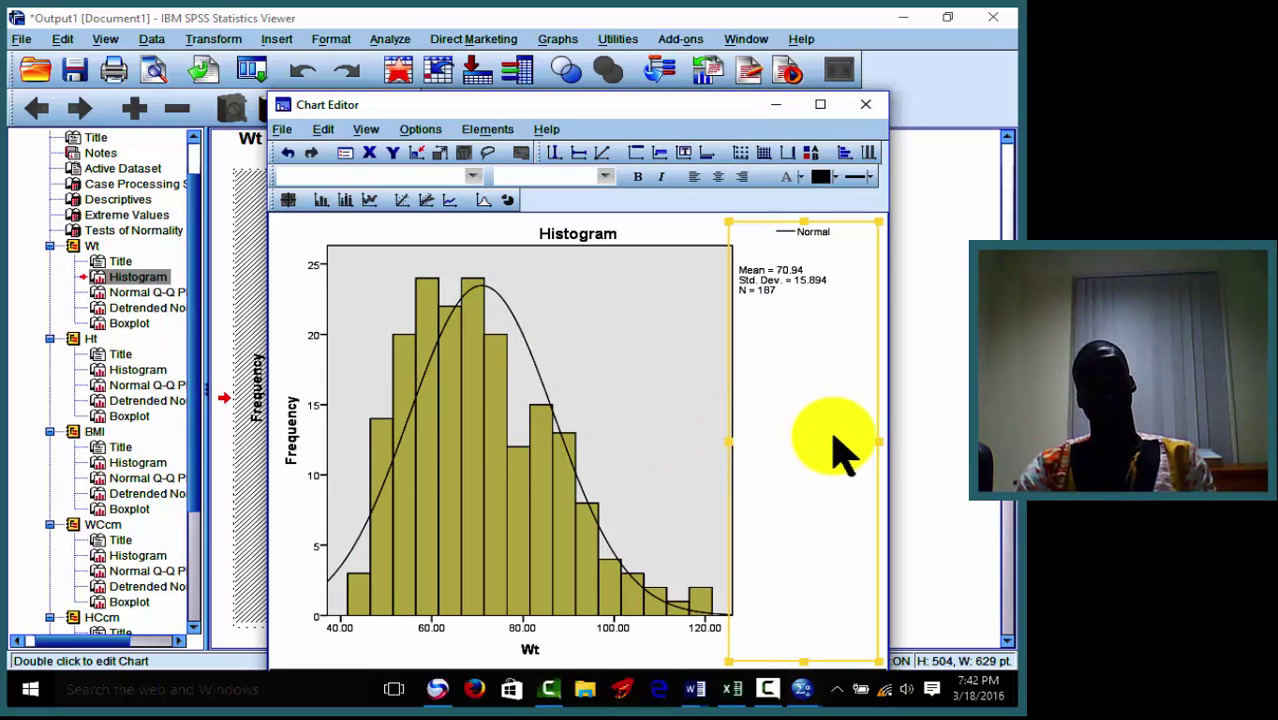
pyautogui.click(949, 408)
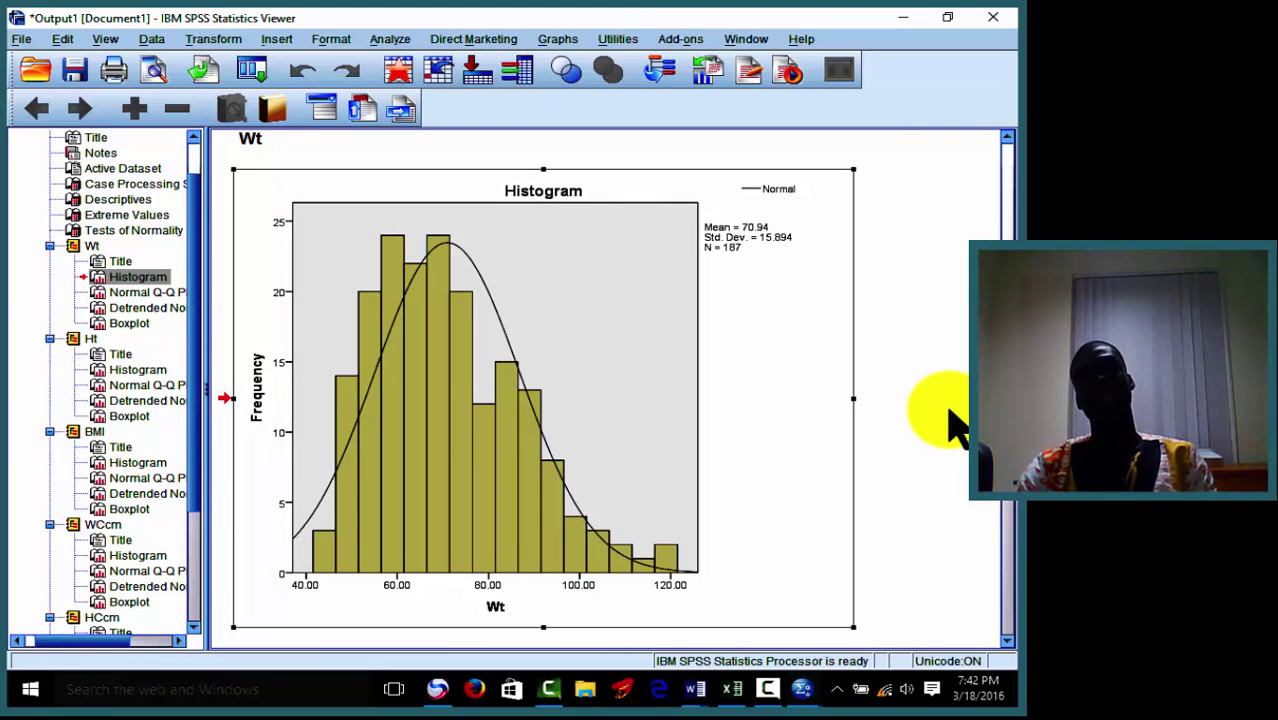
# Compare the Wt histogram with its normal curve and look over the normal and detrended Q-Q plots of Wt.
pyautogui.click(633, 471)
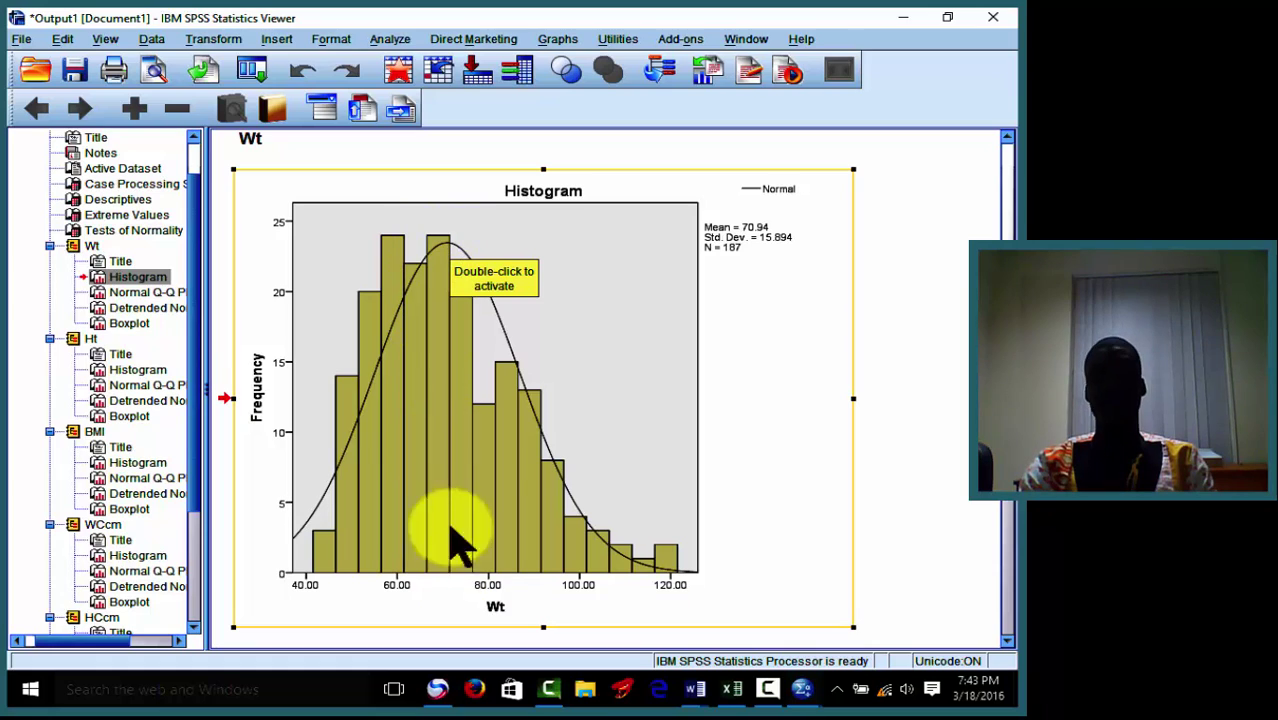
pyautogui.click(925, 600)
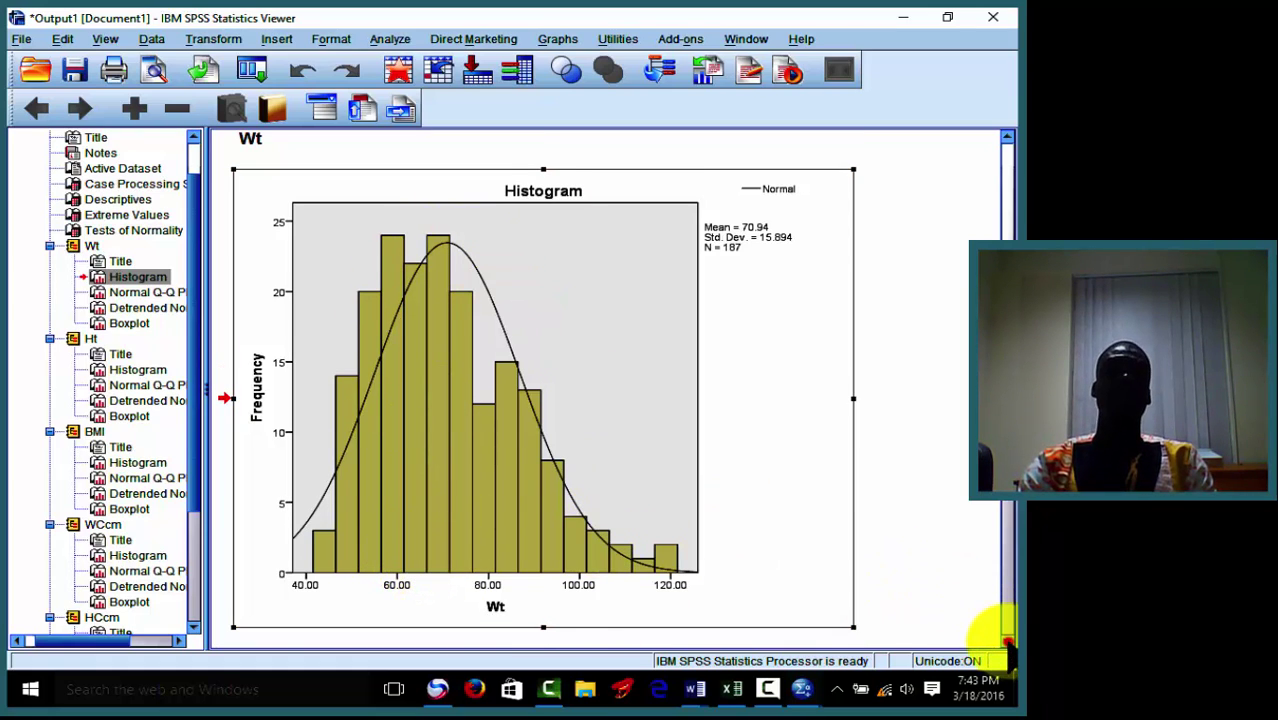
pyautogui.click(1008, 641)
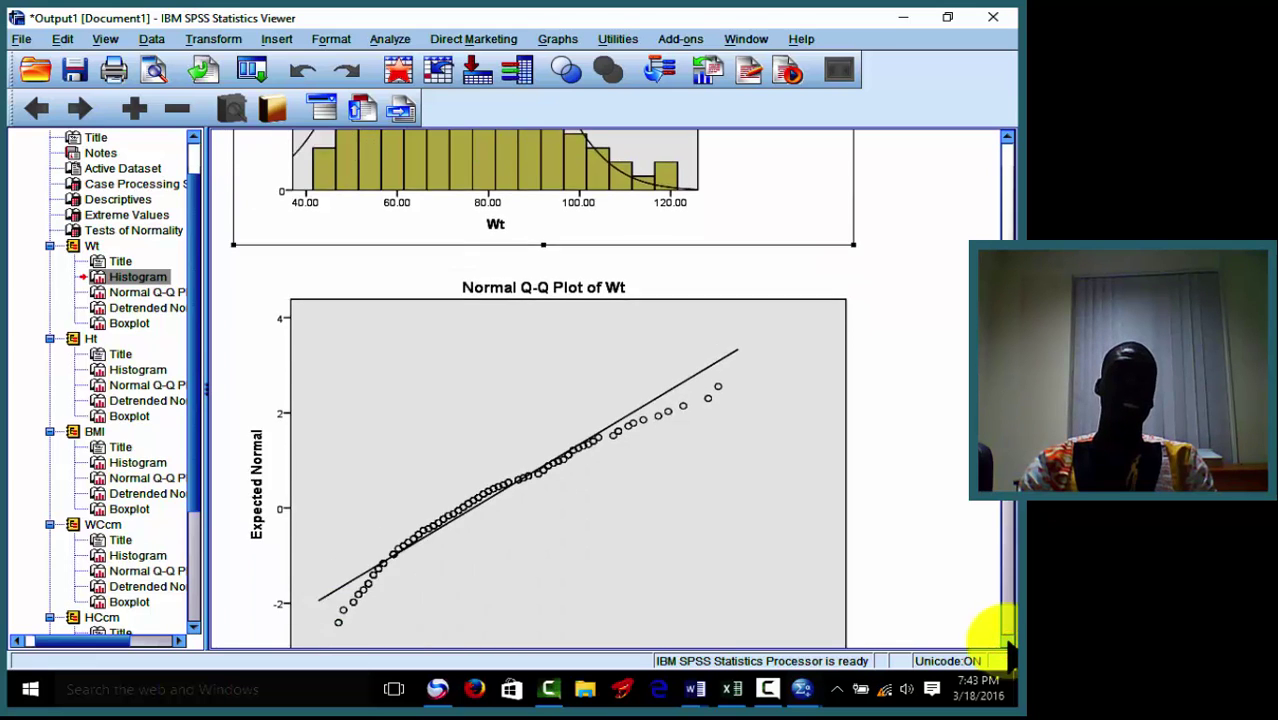
pyautogui.moveTo(1008, 641); pyautogui.dragTo(1008, 641)
pyautogui.click(1008, 640)
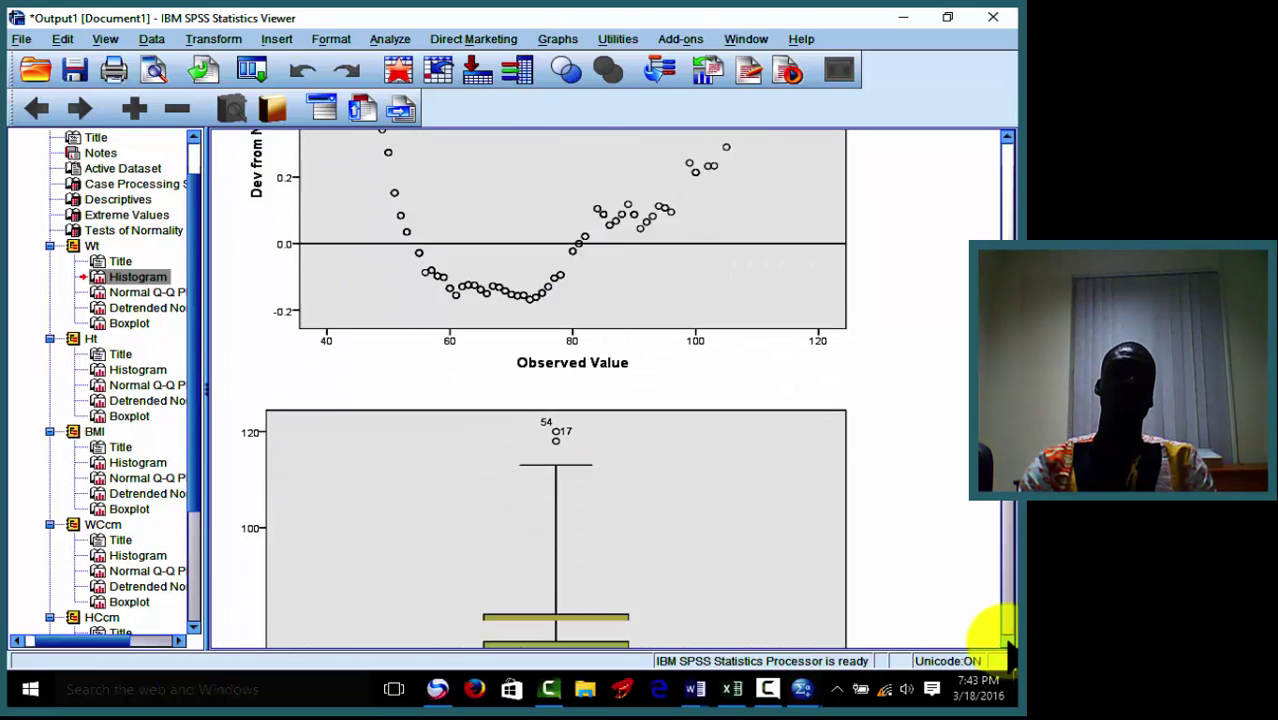
pyautogui.click(1008, 640)
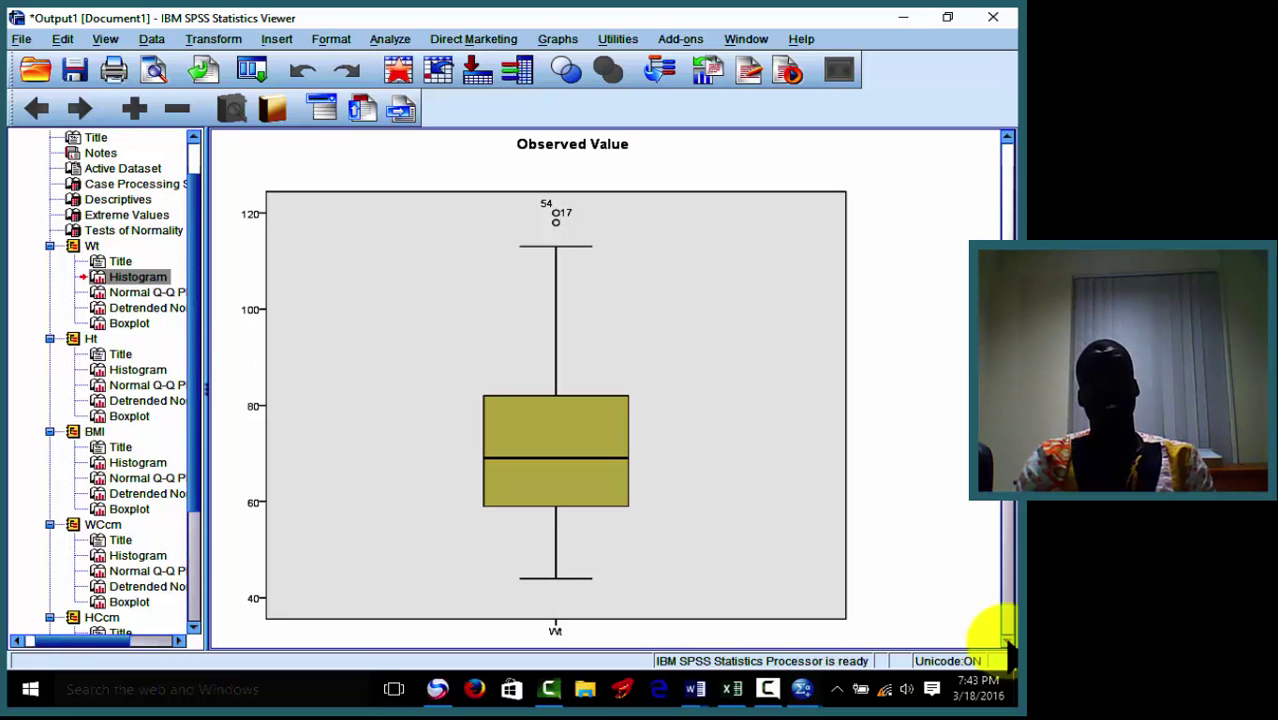
# Examine the Wt boxplot, including the median line, the upper whisker and the outlier cases above it.
pyautogui.click(585, 462)
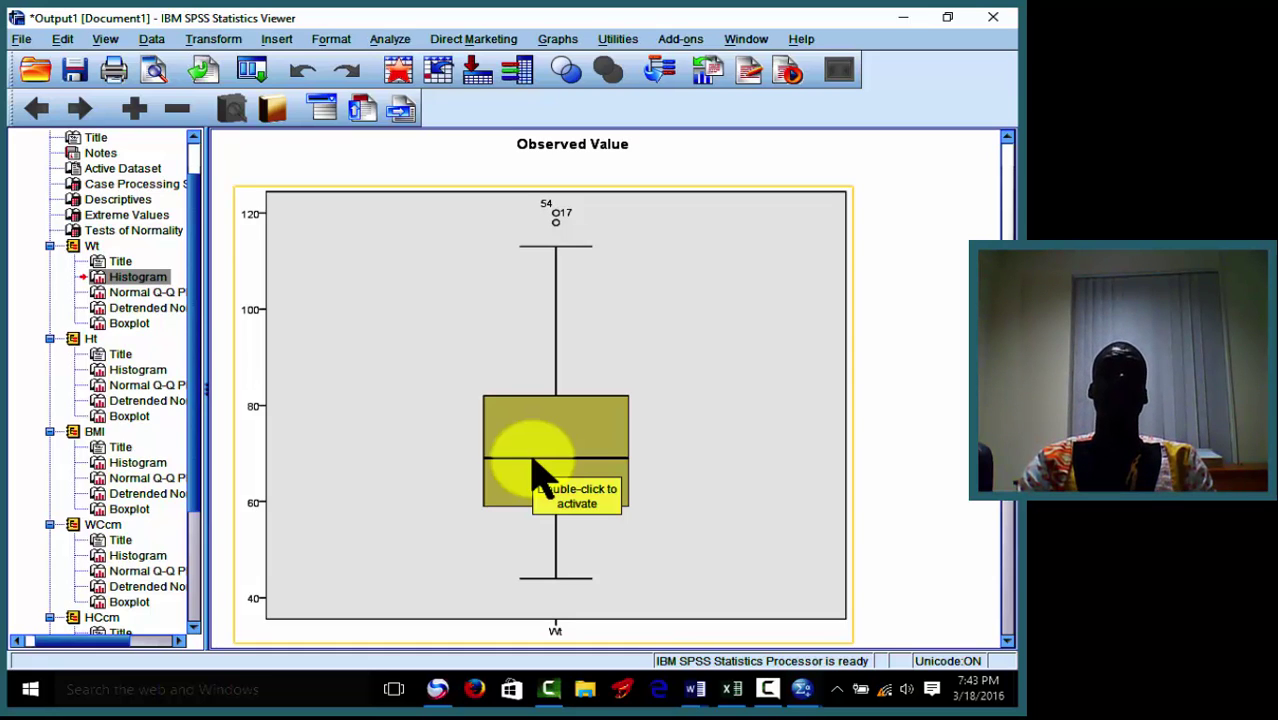
pyautogui.click(575, 236)
pyautogui.click(563, 222)
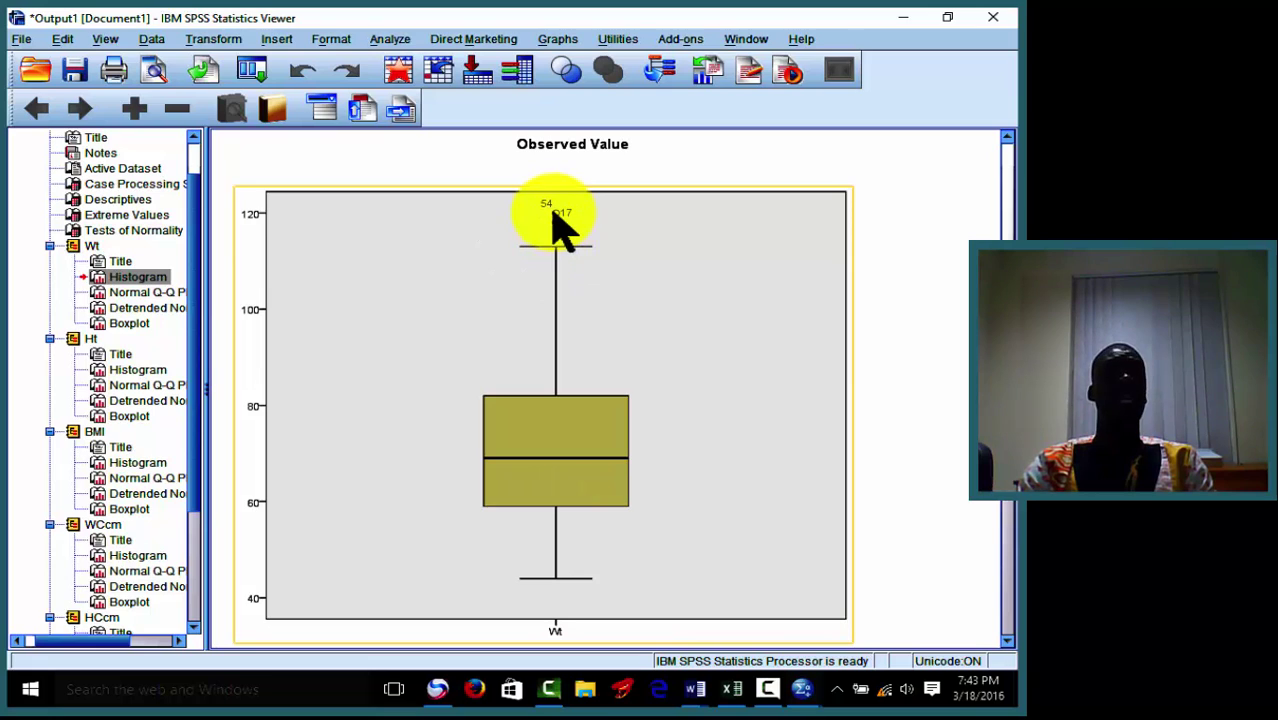
pyautogui.click(553, 212)
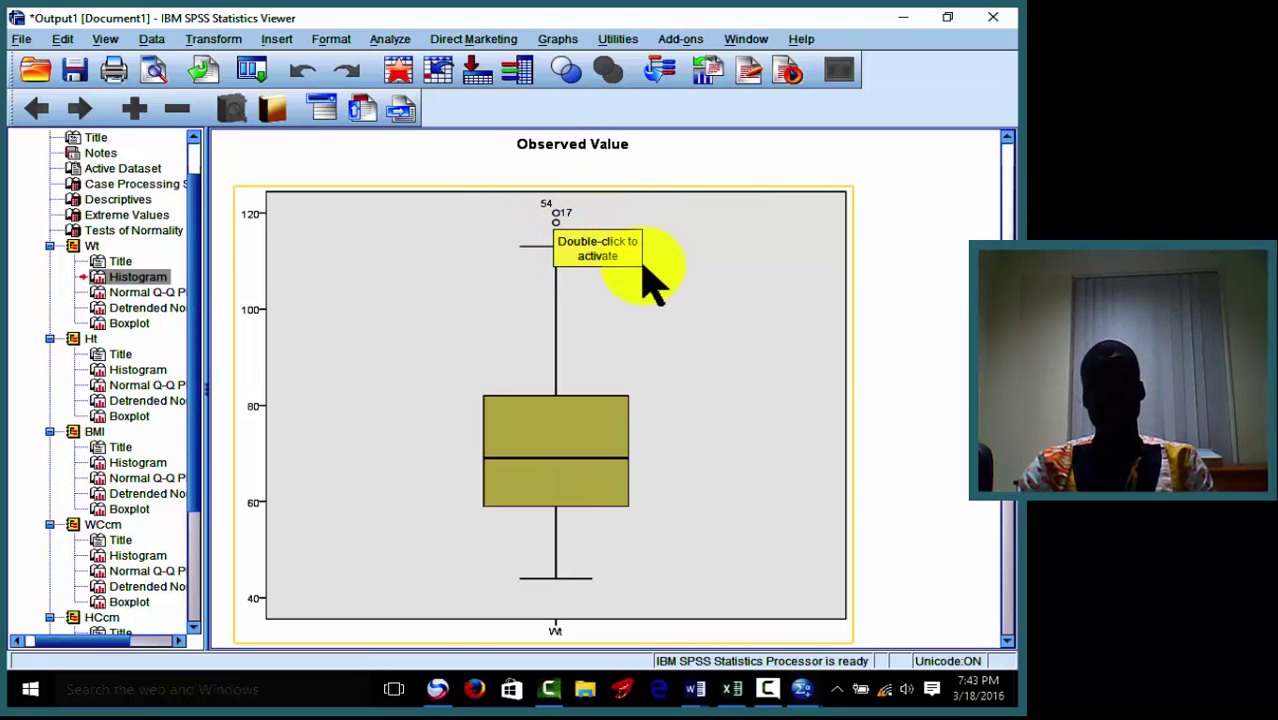
pyautogui.click(870, 495)
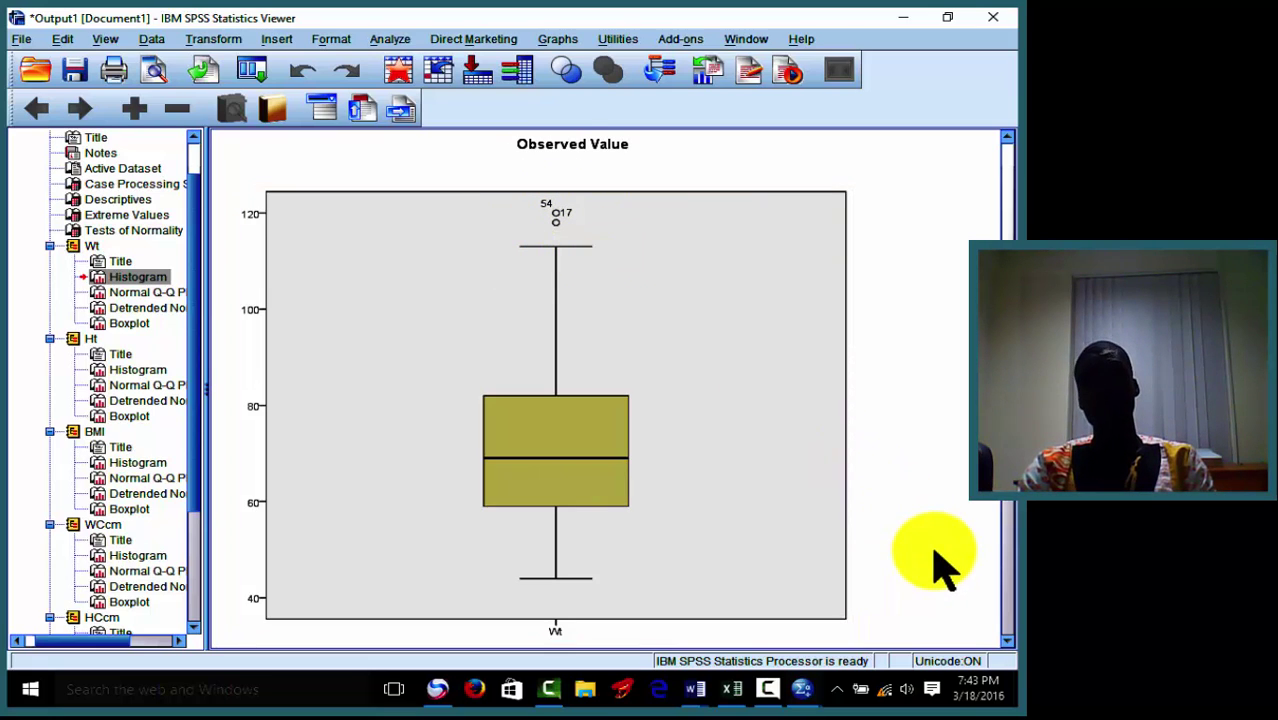
# Add a normal distribution curve with automatic parameters to the Ht histogram and close the chart editor.
pyautogui.click(1007, 642)
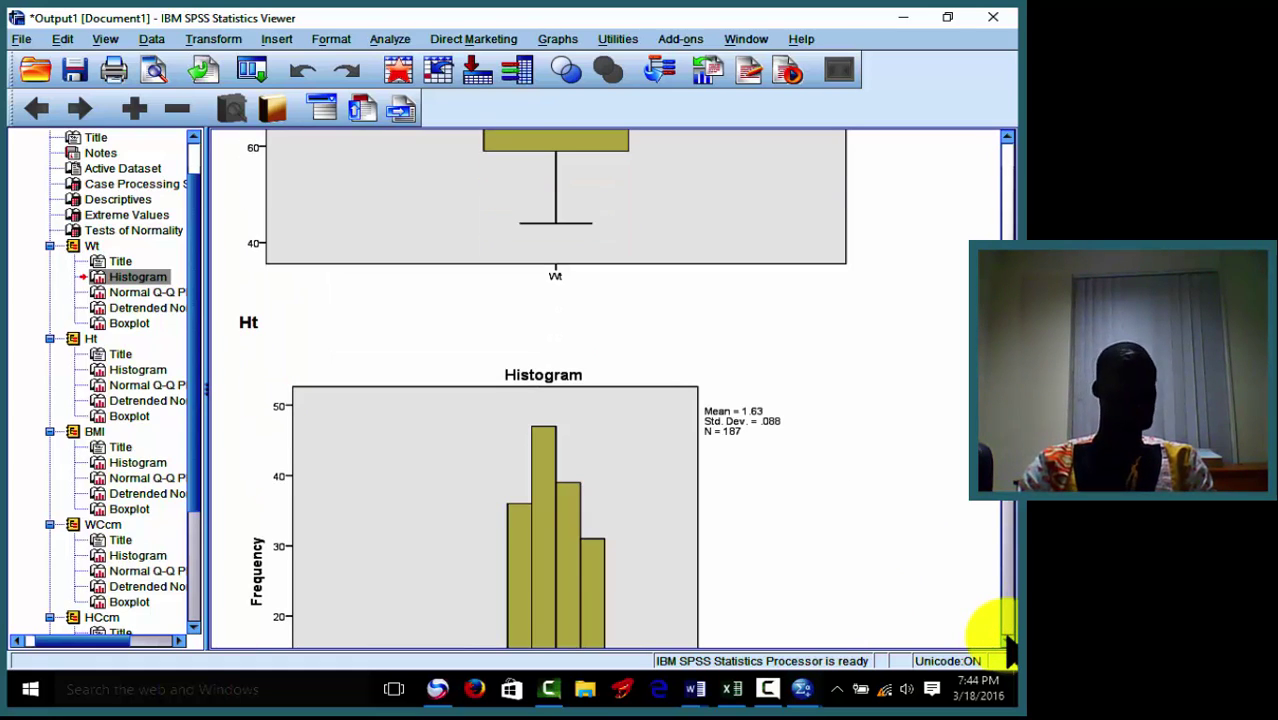
pyautogui.click(1007, 642)
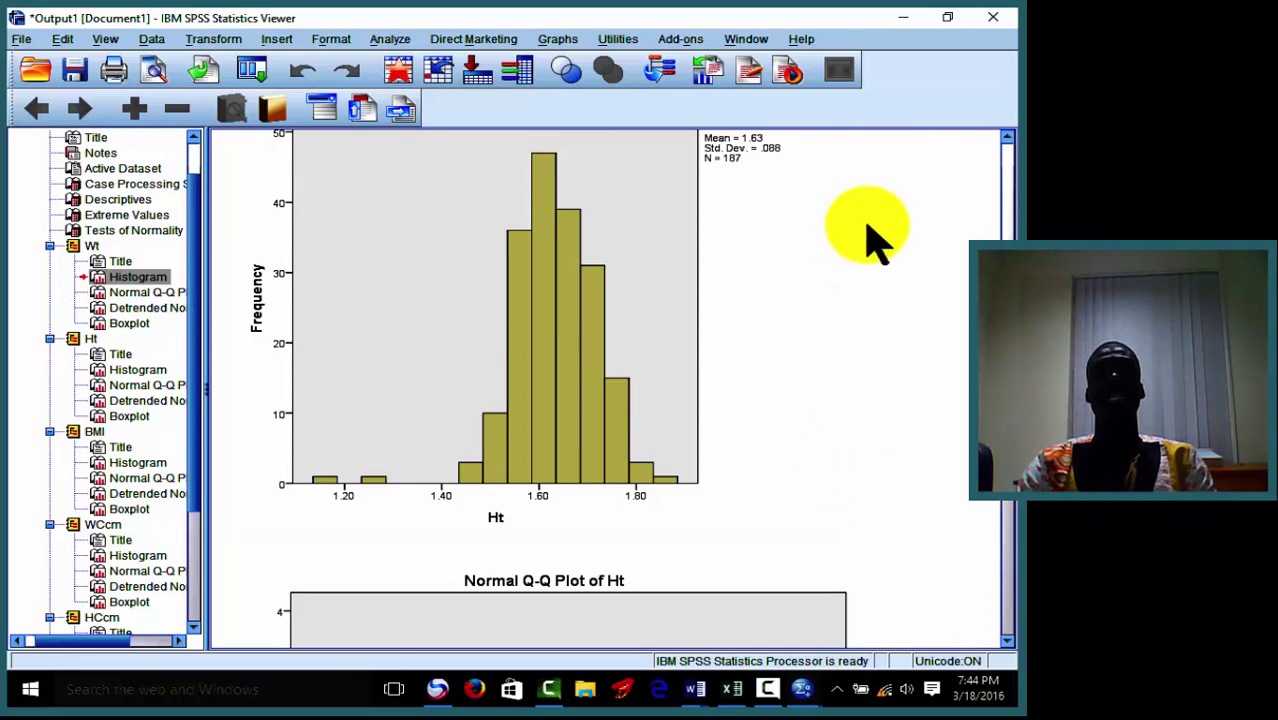
pyautogui.click(1007, 140)
pyautogui.click(640, 315)
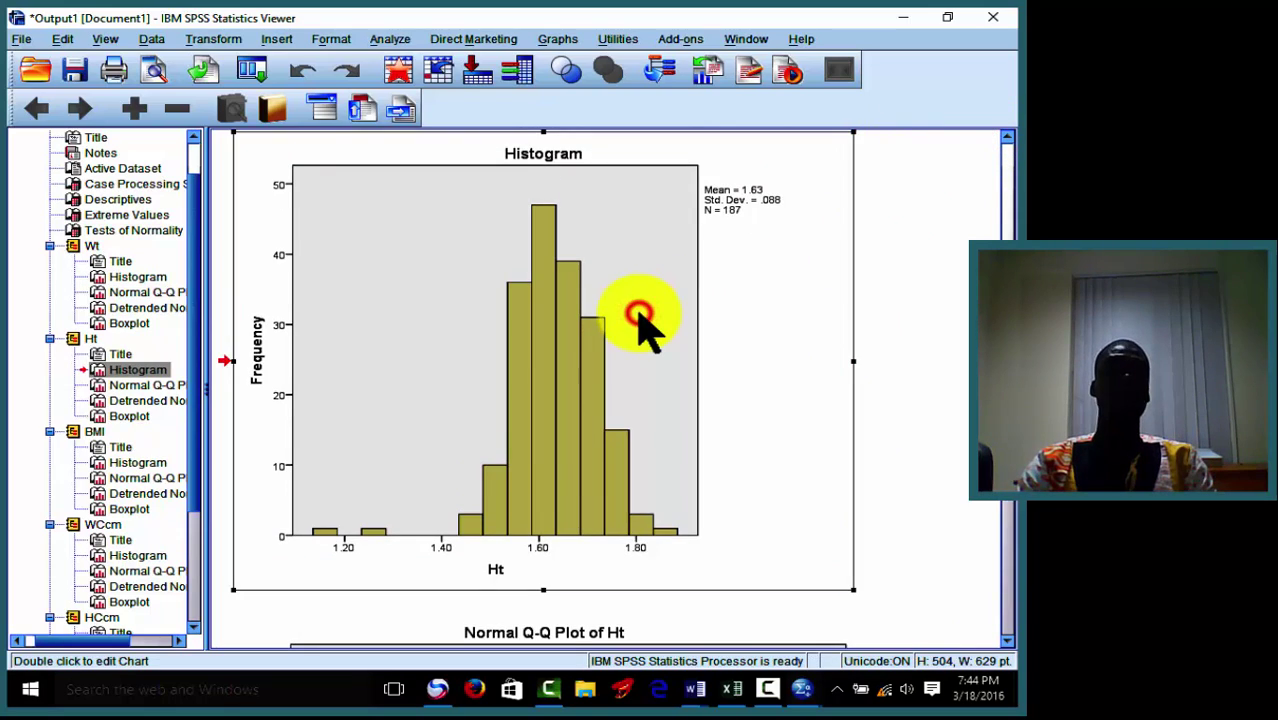
pyautogui.doubleClick(640, 315)
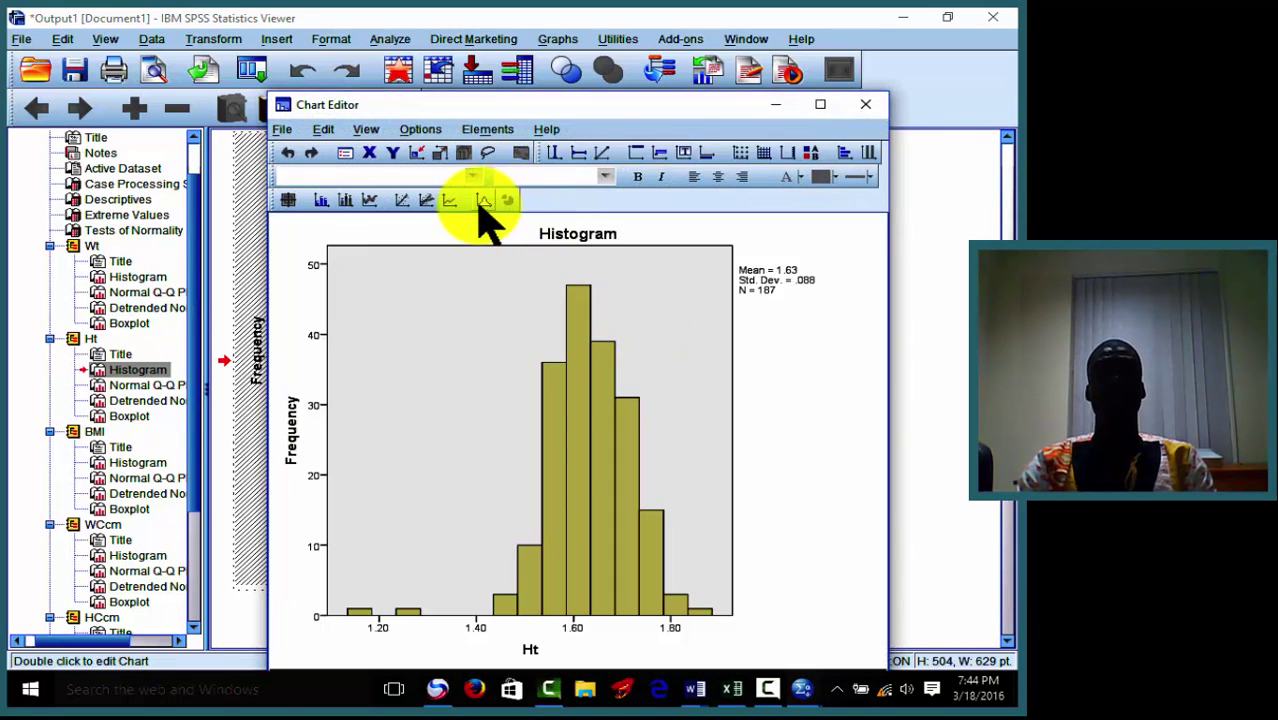
pyautogui.click(480, 203)
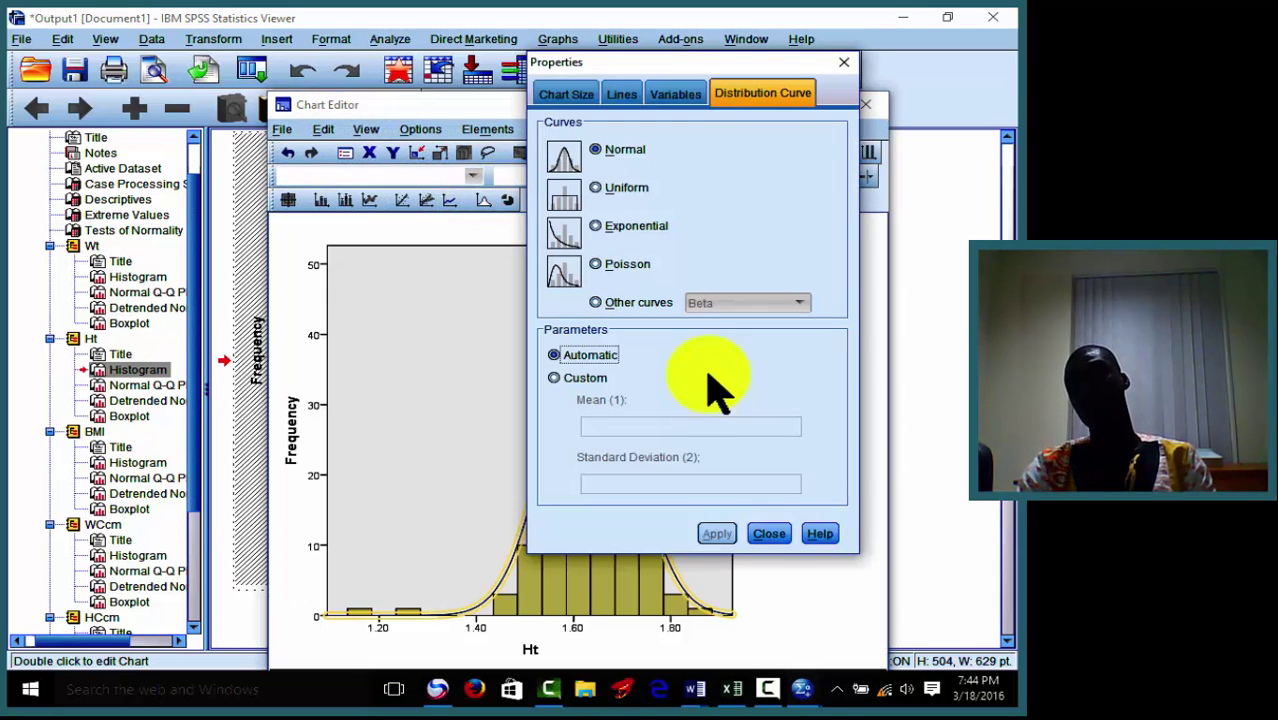
pyautogui.click(716, 530)
pyautogui.click(770, 535)
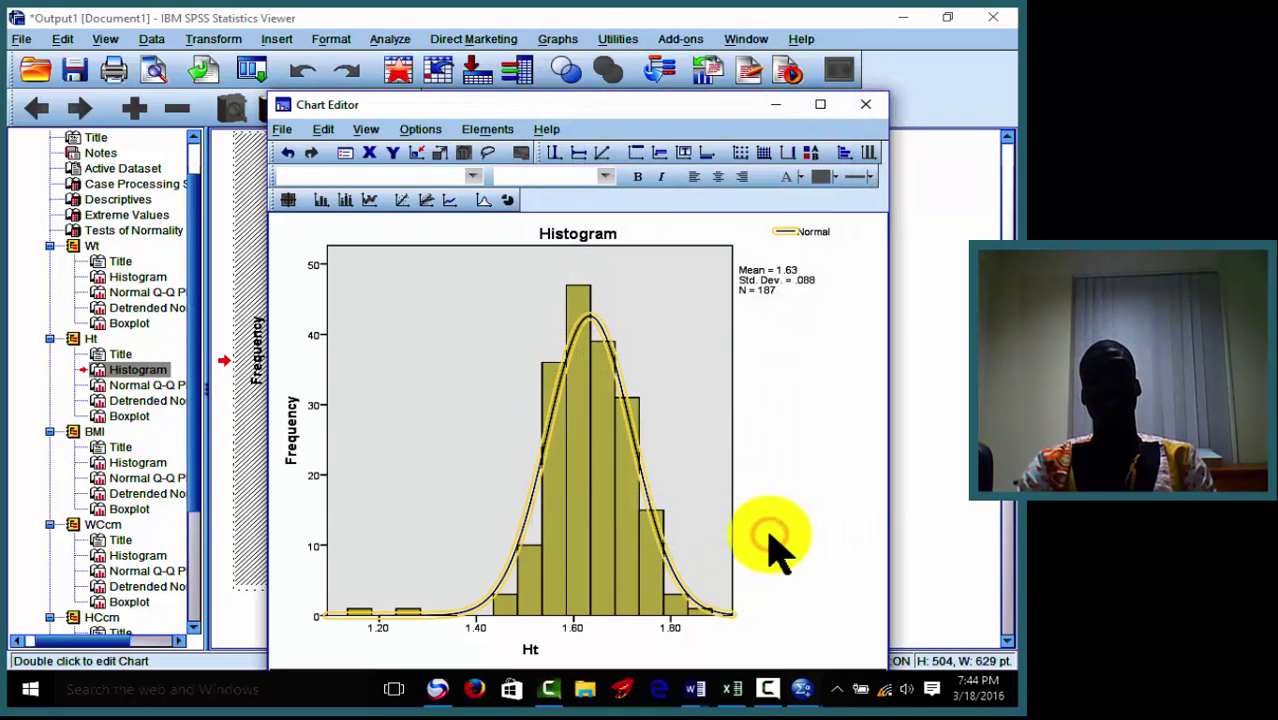
pyautogui.click(846, 450)
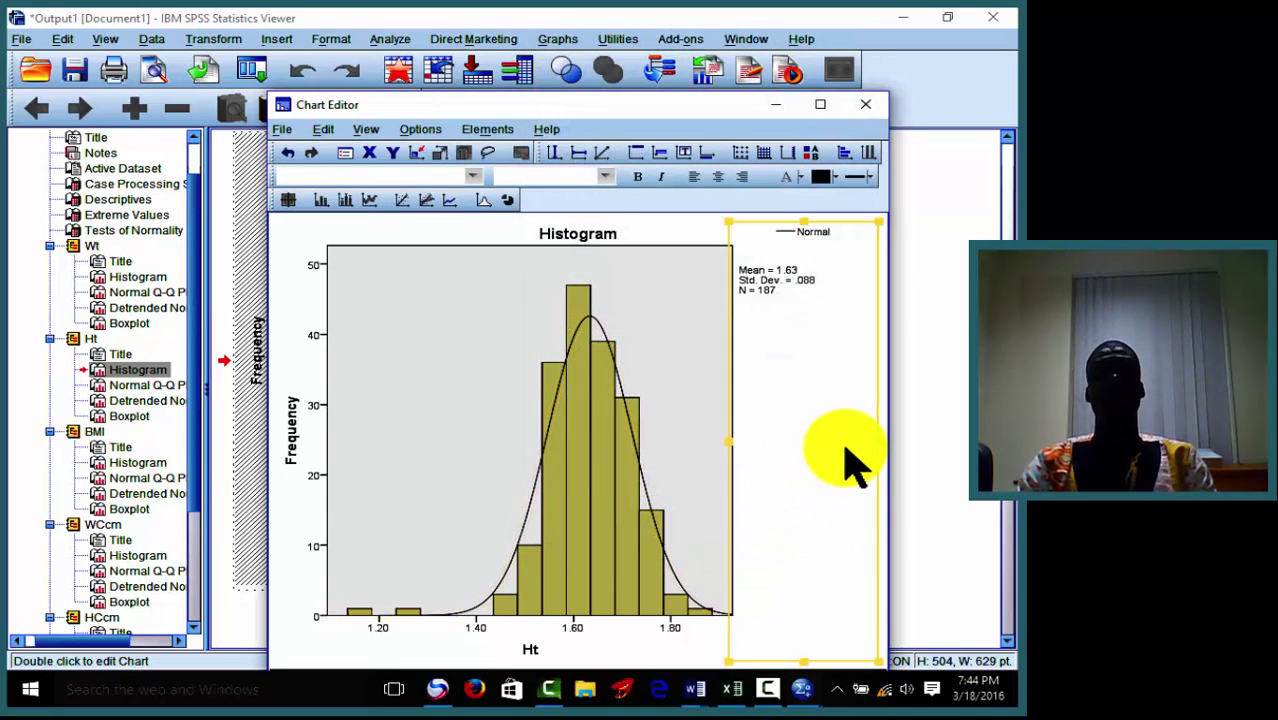
pyautogui.hotkey('alt', 'F4')
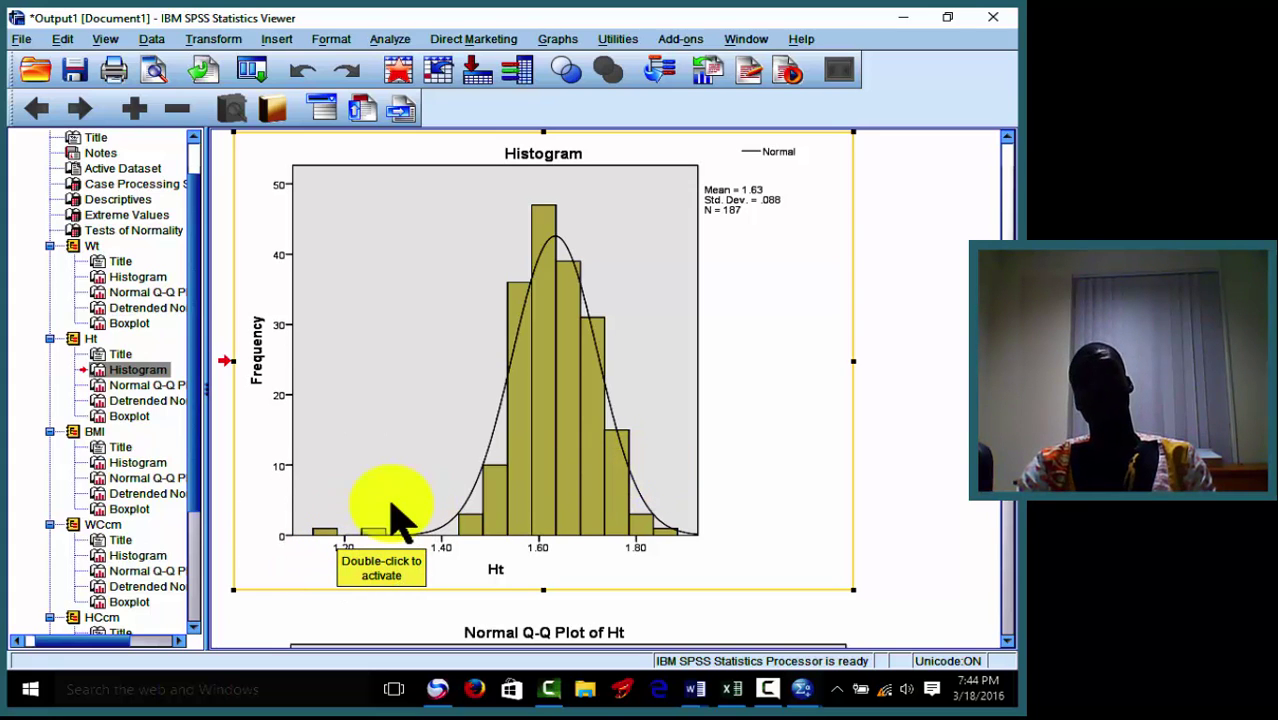
# Examine the isolated low bars of the Ht histogram and the outlier cases below the Ht boxplot's lower whisker.
pyautogui.click(373, 527)
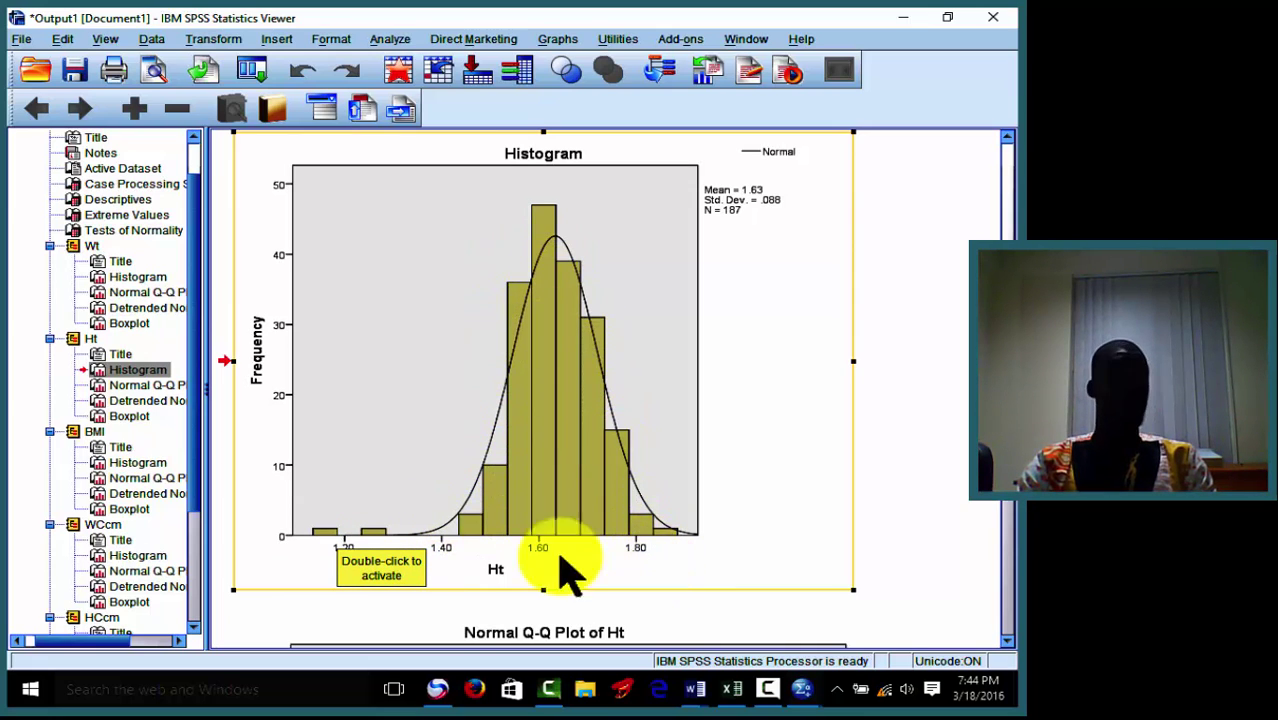
pyautogui.click(378, 538)
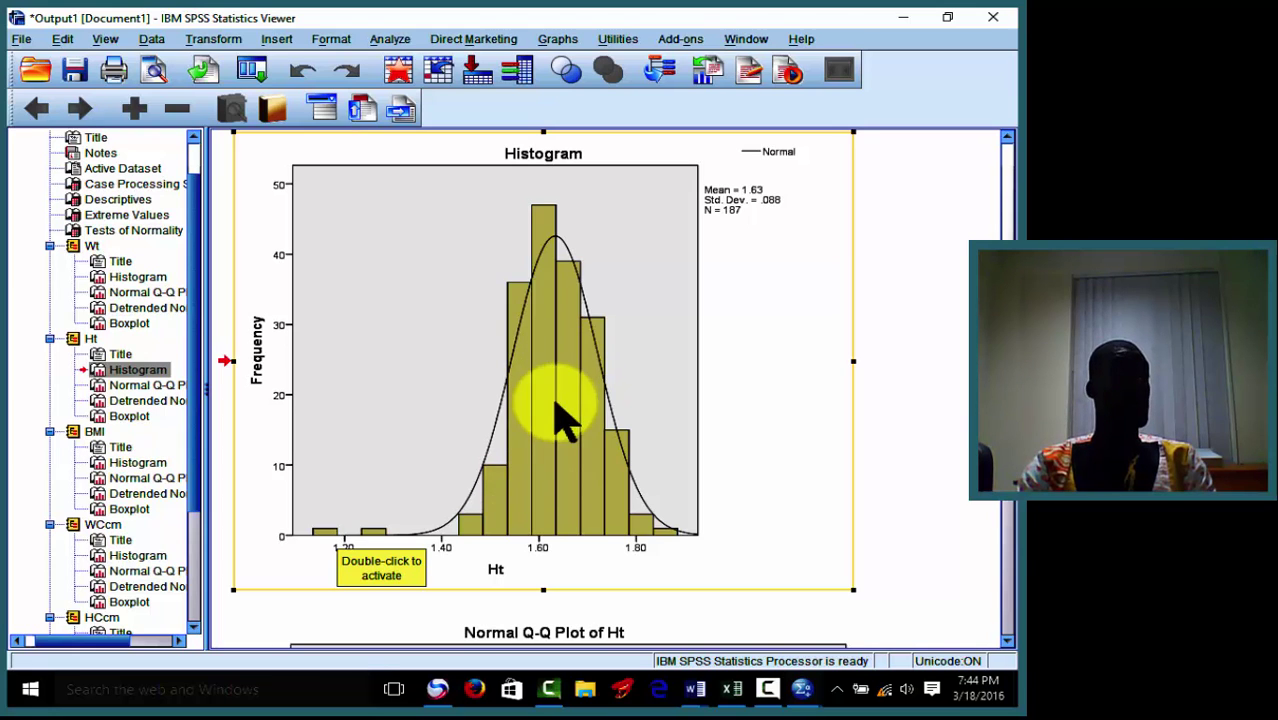
pyautogui.click(1007, 643)
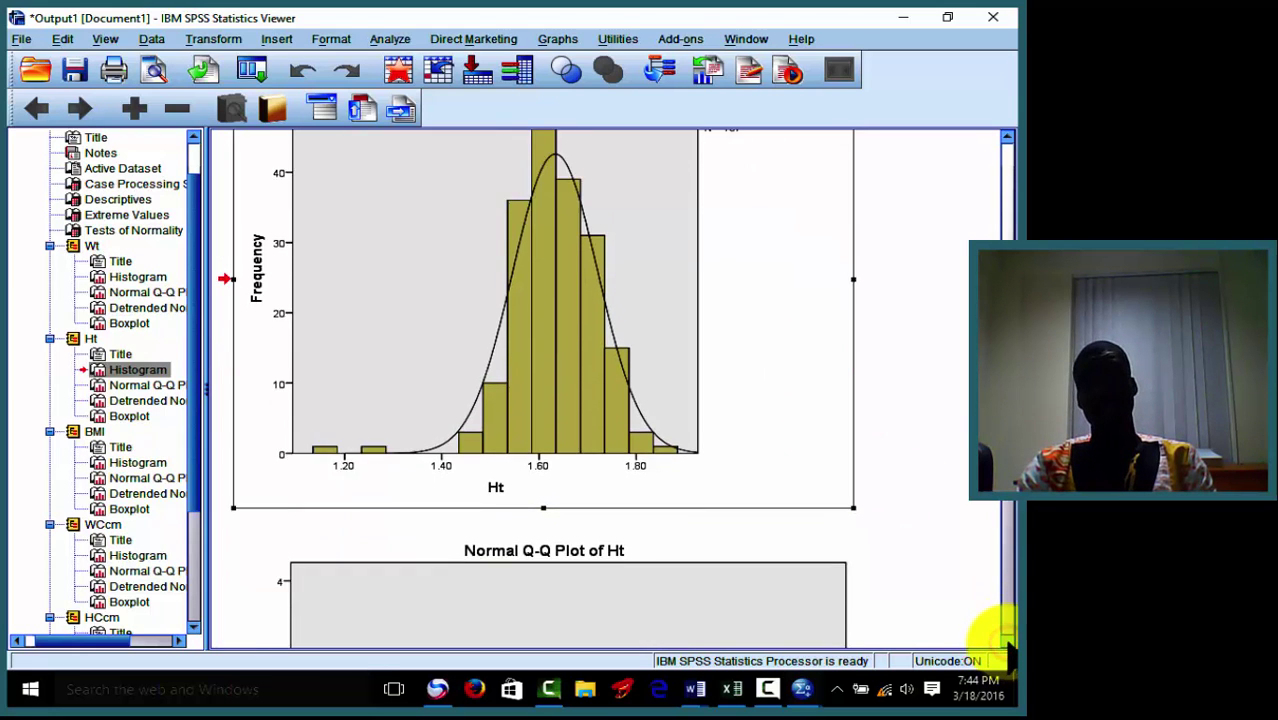
pyautogui.moveTo(1007, 643); pyautogui.dragTo(1007, 643)
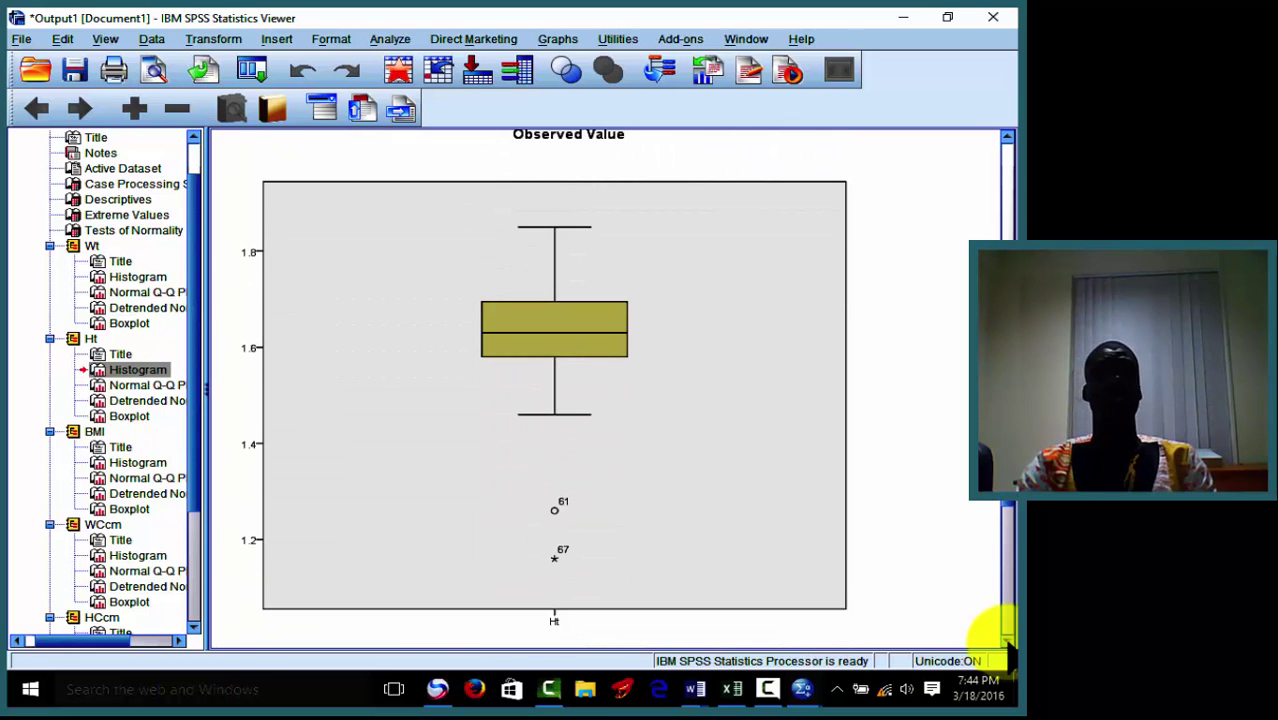
pyautogui.doubleClick(577, 549)
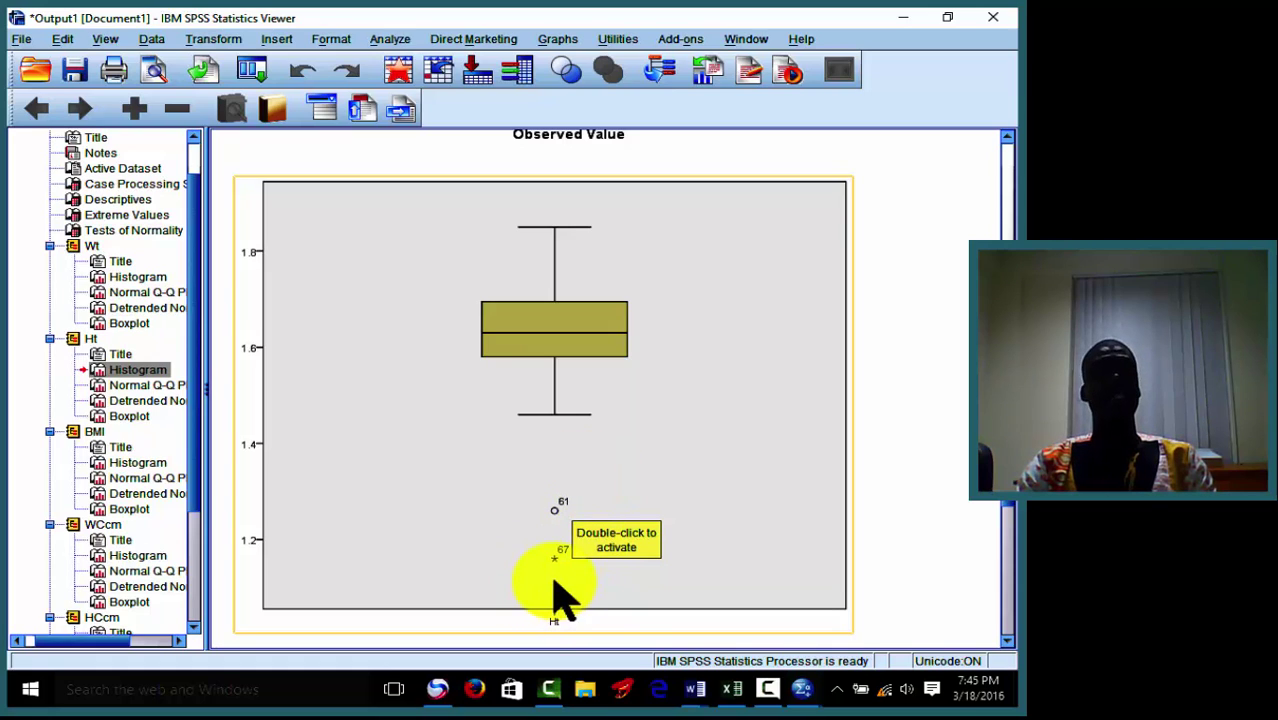
# Select the Ht boxplot and examine case 67, the extreme outlier marked with an asterisk.
pyautogui.click(557, 566)
pyautogui.click(557, 566)
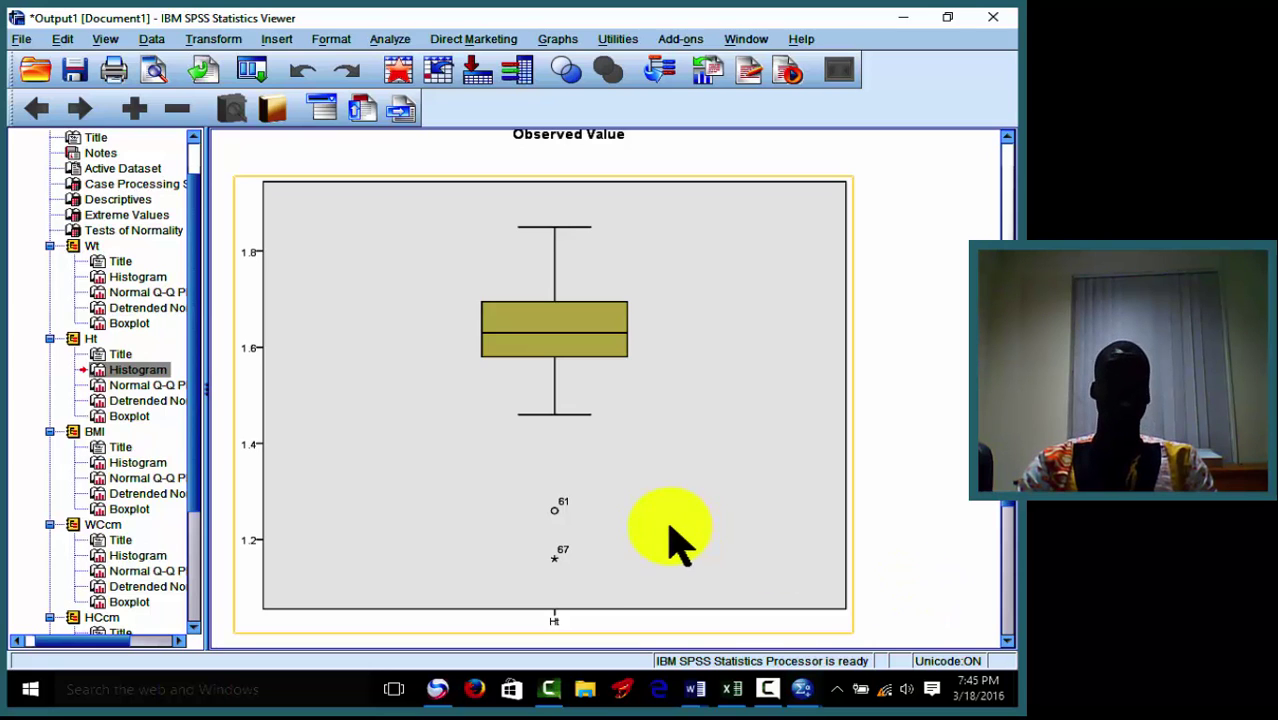
pyautogui.click(563, 568)
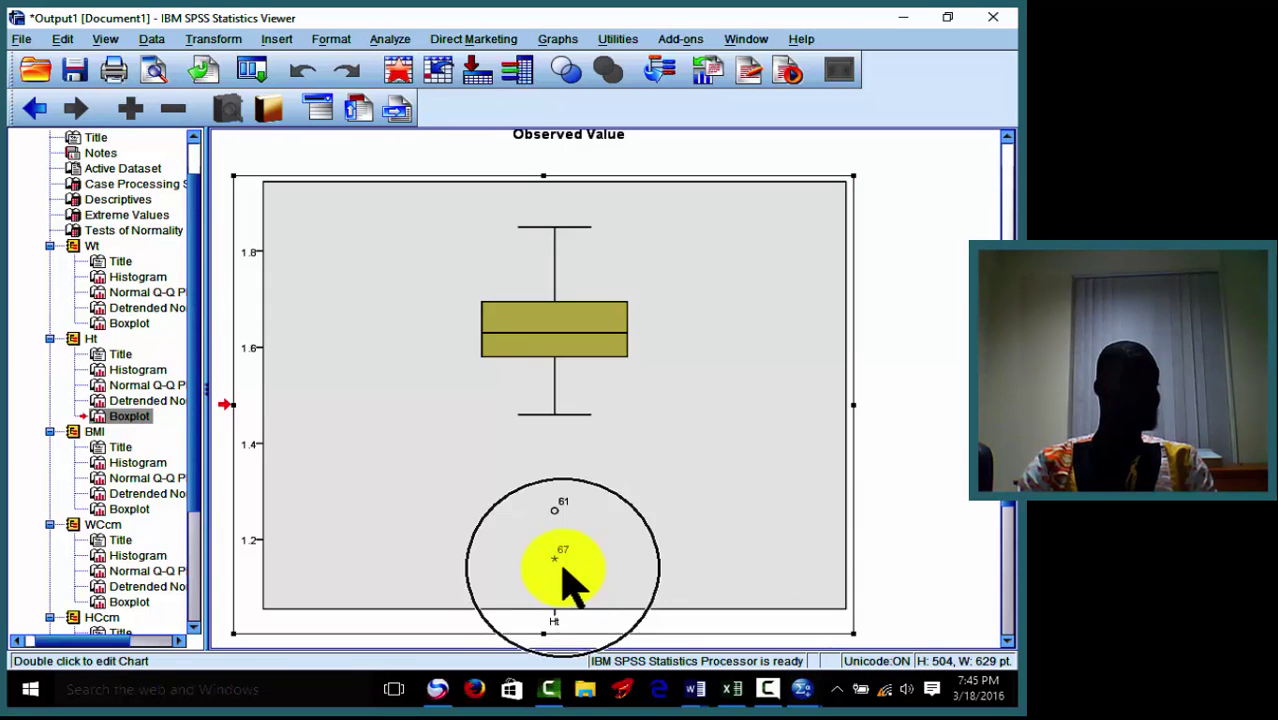
# Add a normal distribution curve with automatic parameters to the BMI histogram and close the chart editor.
pyautogui.click(1009, 645)
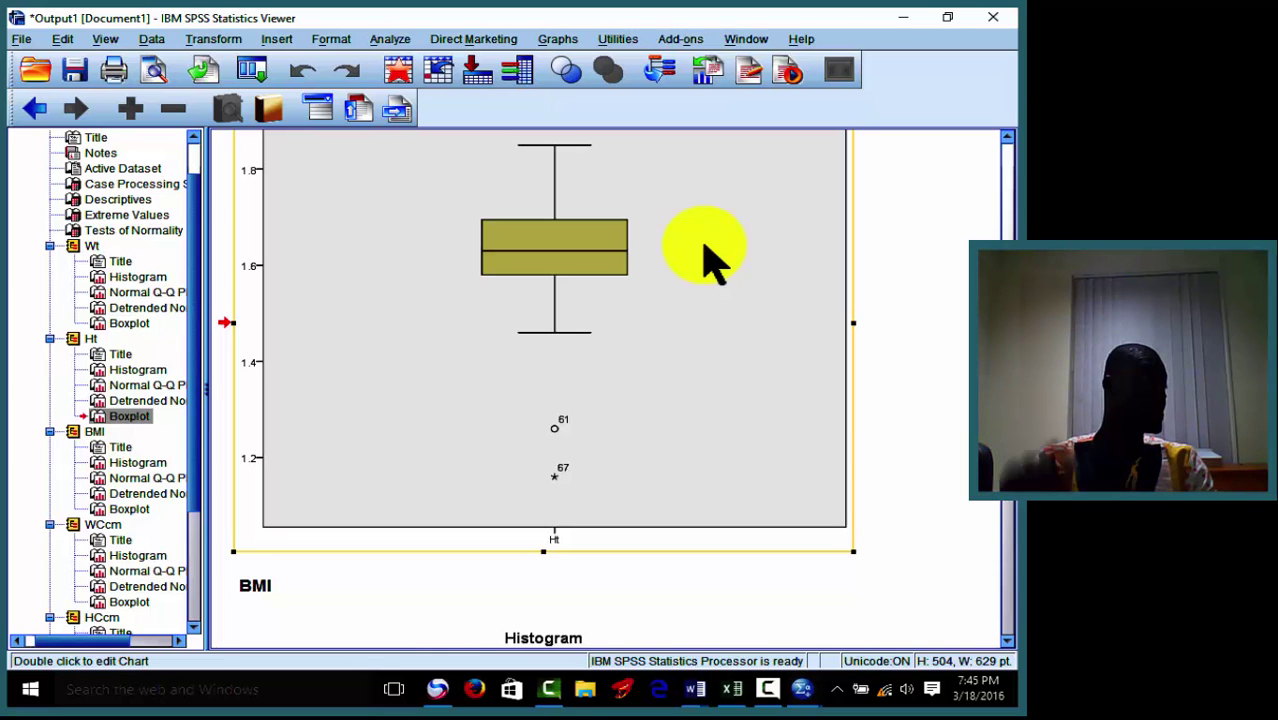
pyautogui.click(1007, 641)
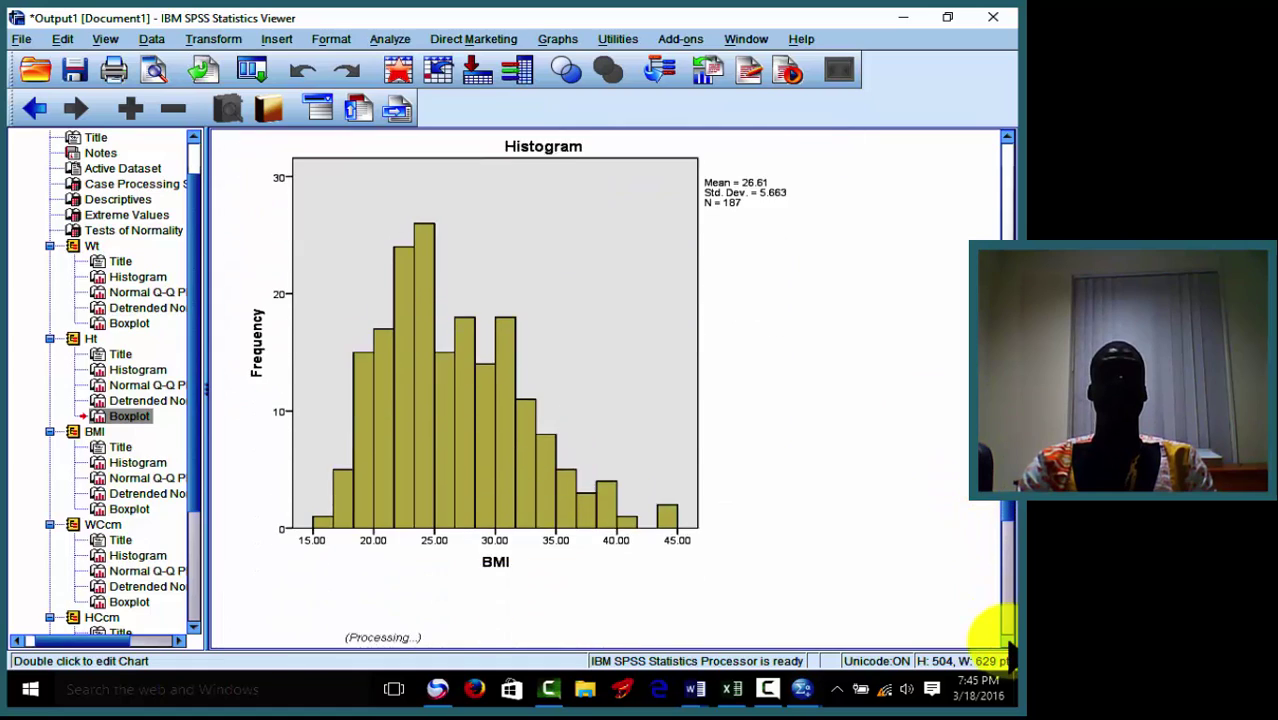
pyautogui.doubleClick(512, 394)
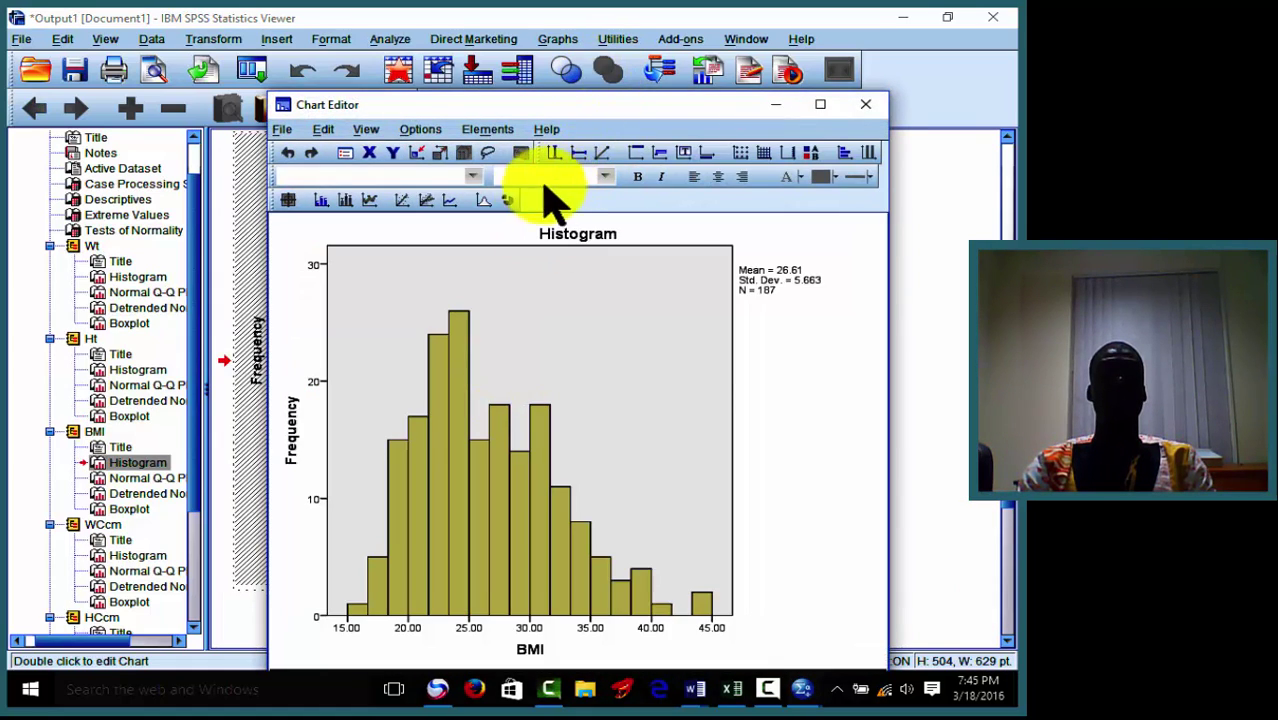
pyautogui.click(484, 202)
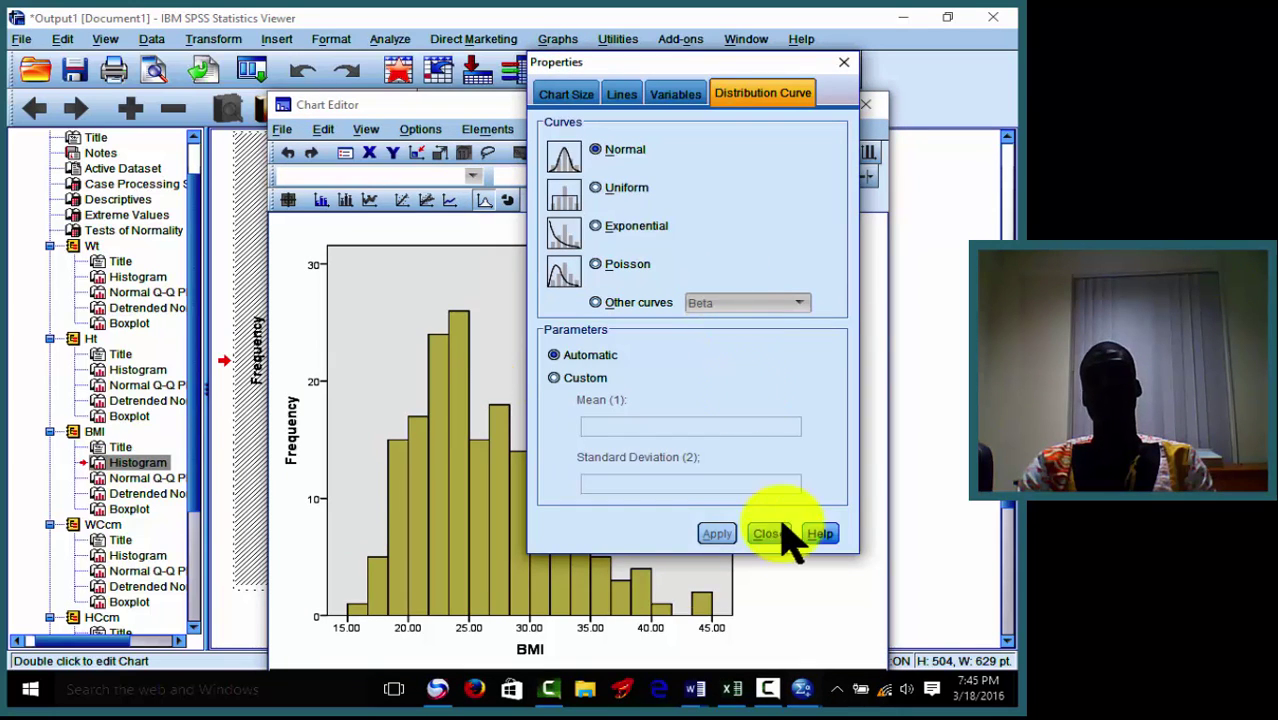
pyautogui.click(770, 535)
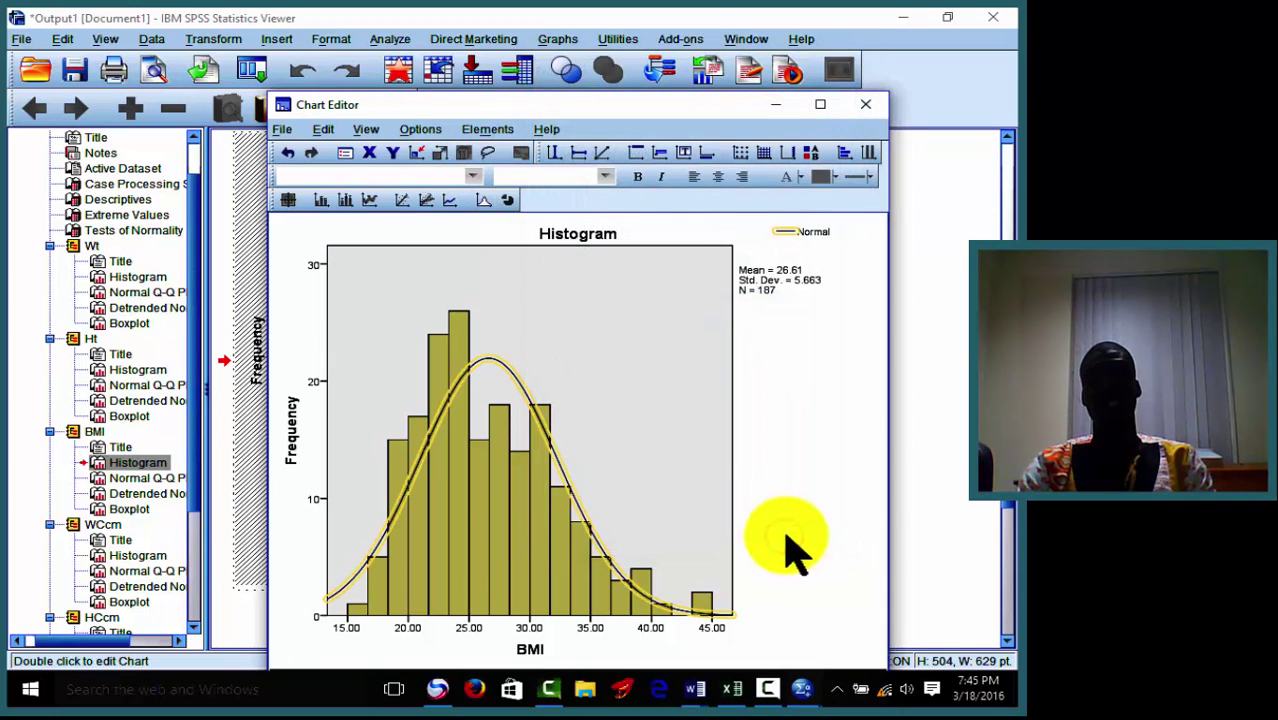
pyautogui.hotkey('alt', 'F4')
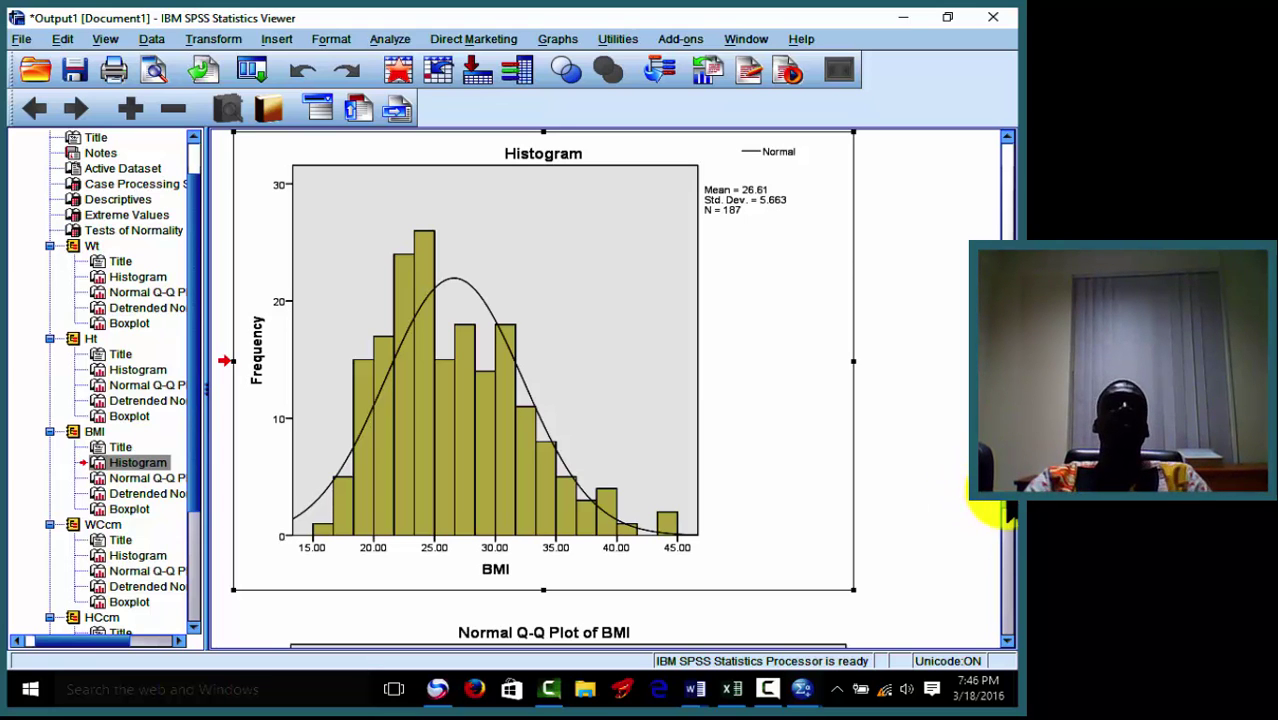
# Return to the Wt boxplot and identify the numbers of the outlier cases above its upper whisker.
pyautogui.moveTo(1007, 512); pyautogui.dragTo(1005, 275)
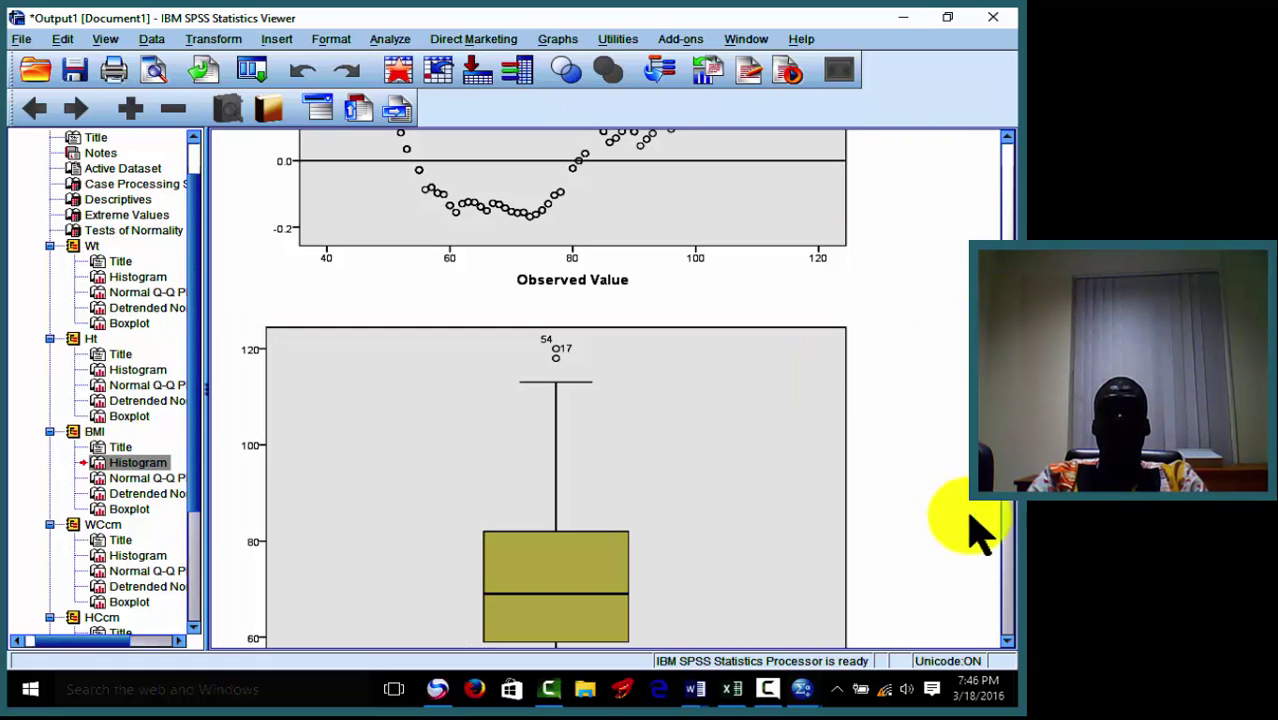
pyautogui.scroll(-5, 1008, 640)
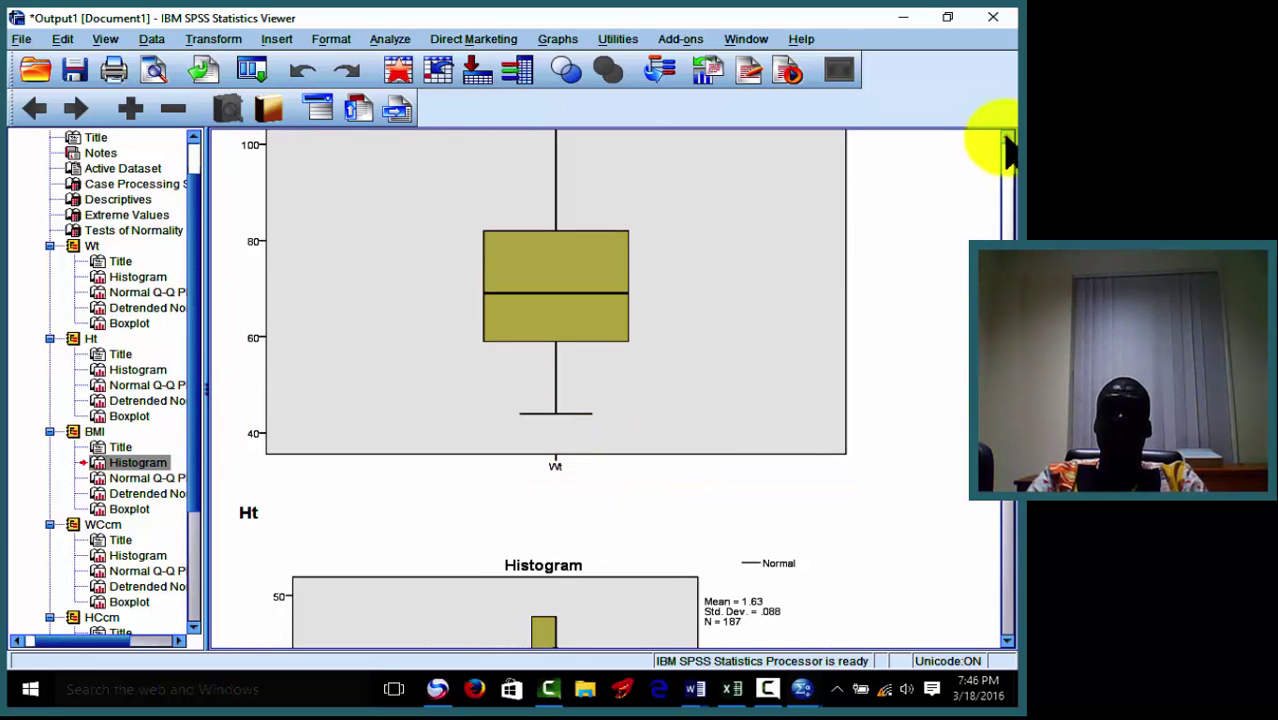
pyautogui.scroll(5, 1008, 140)
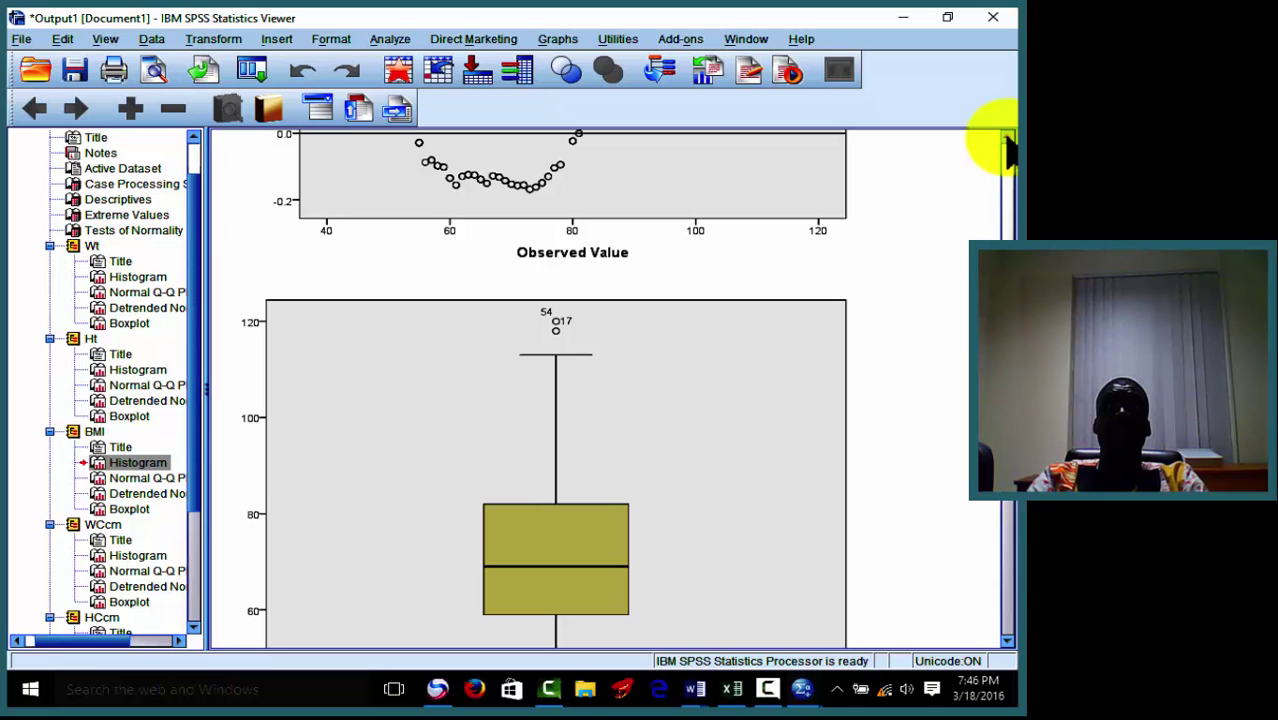
# Switch to the Data Editor and locate the Wt value of outlier case 17.
pyautogui.click(905, 18)
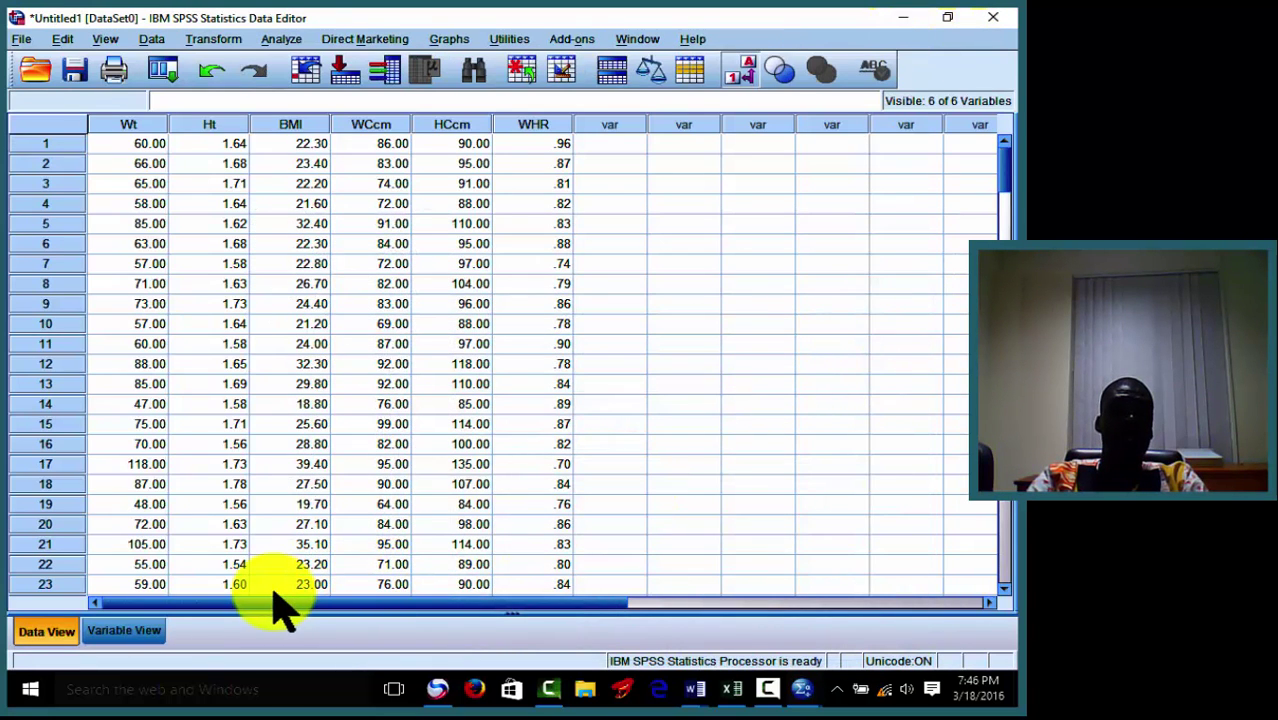
pyautogui.click(47, 464)
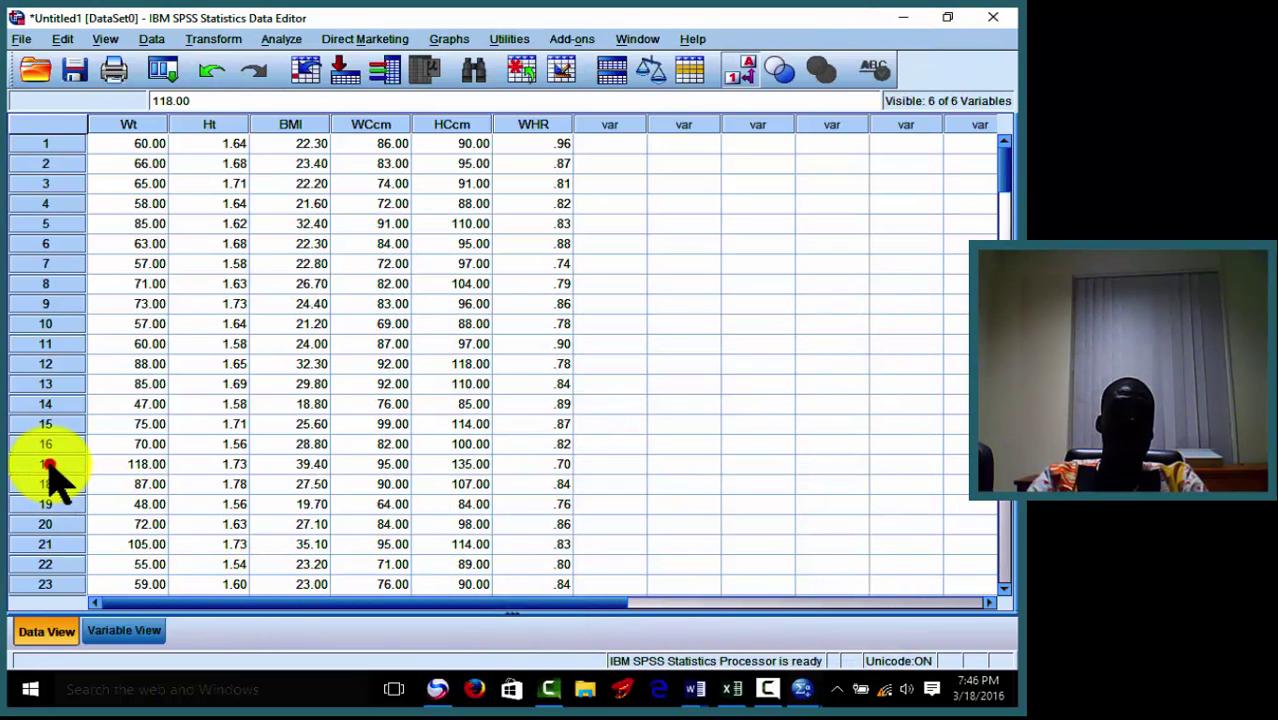
pyautogui.click(148, 466)
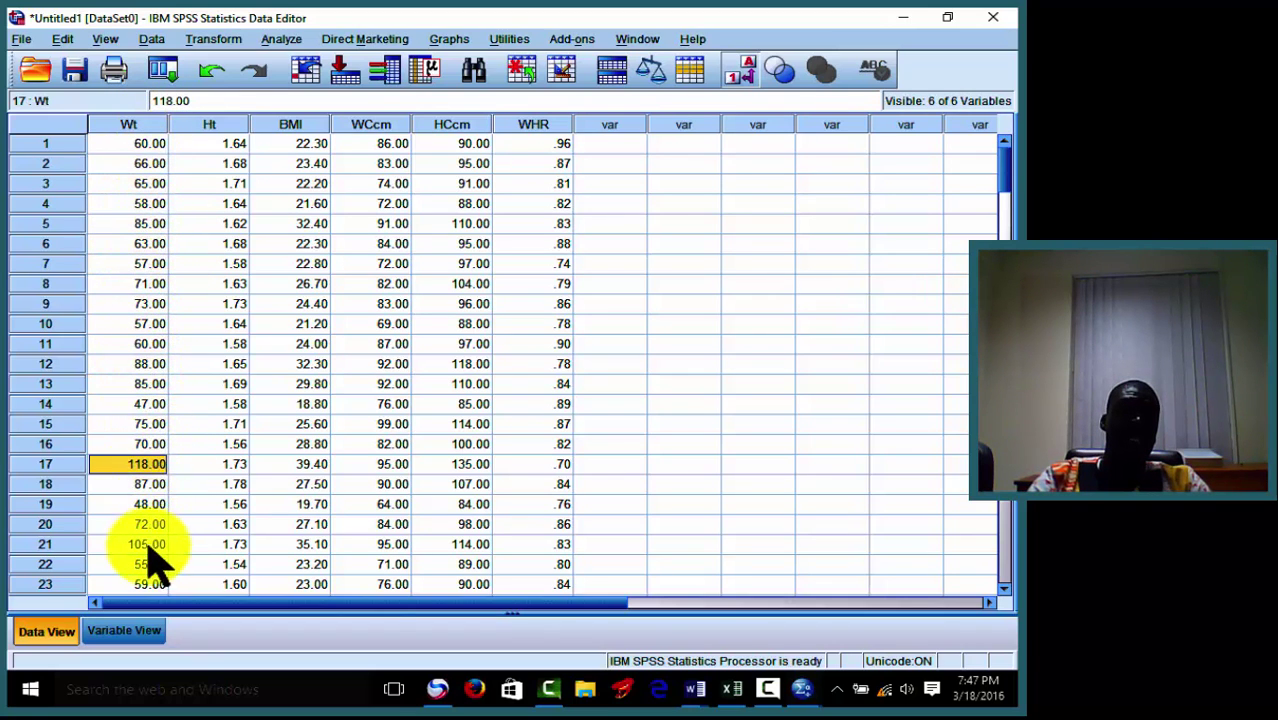
pyautogui.click(155, 460)
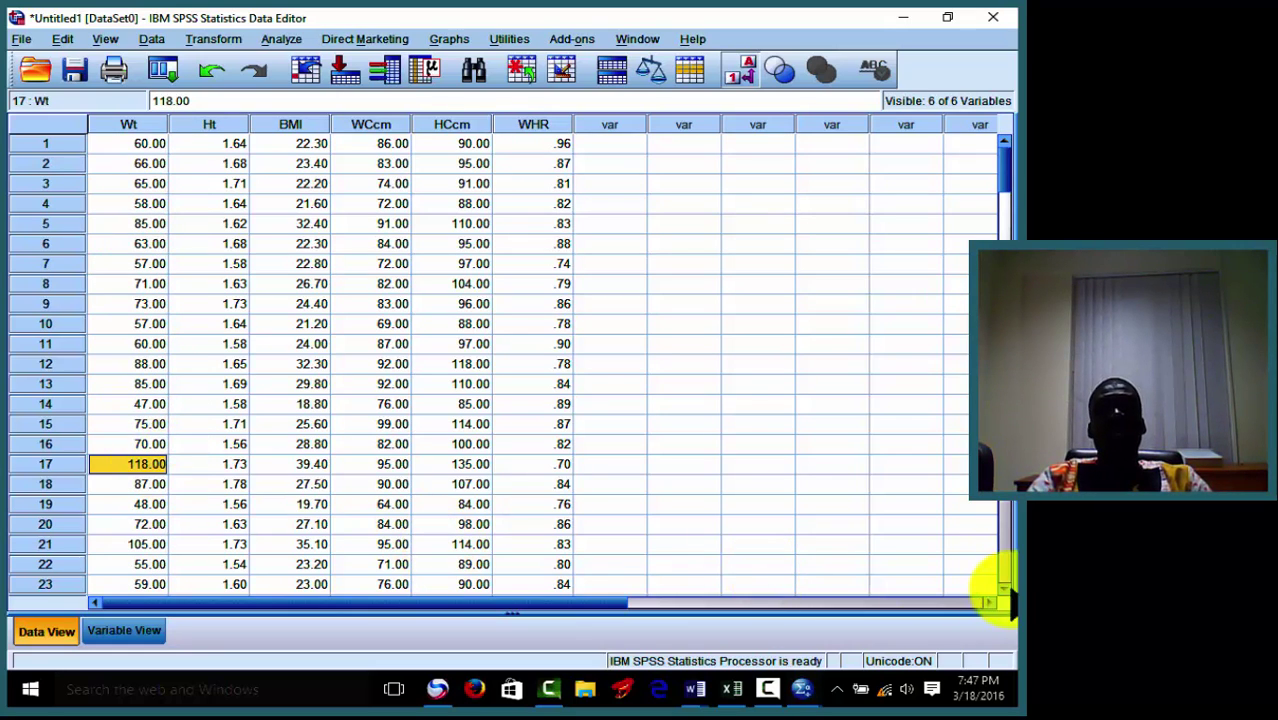
# Clear the Wt values of outlier cases 54 and 17 in the dataset.
pyautogui.click(1004, 590)
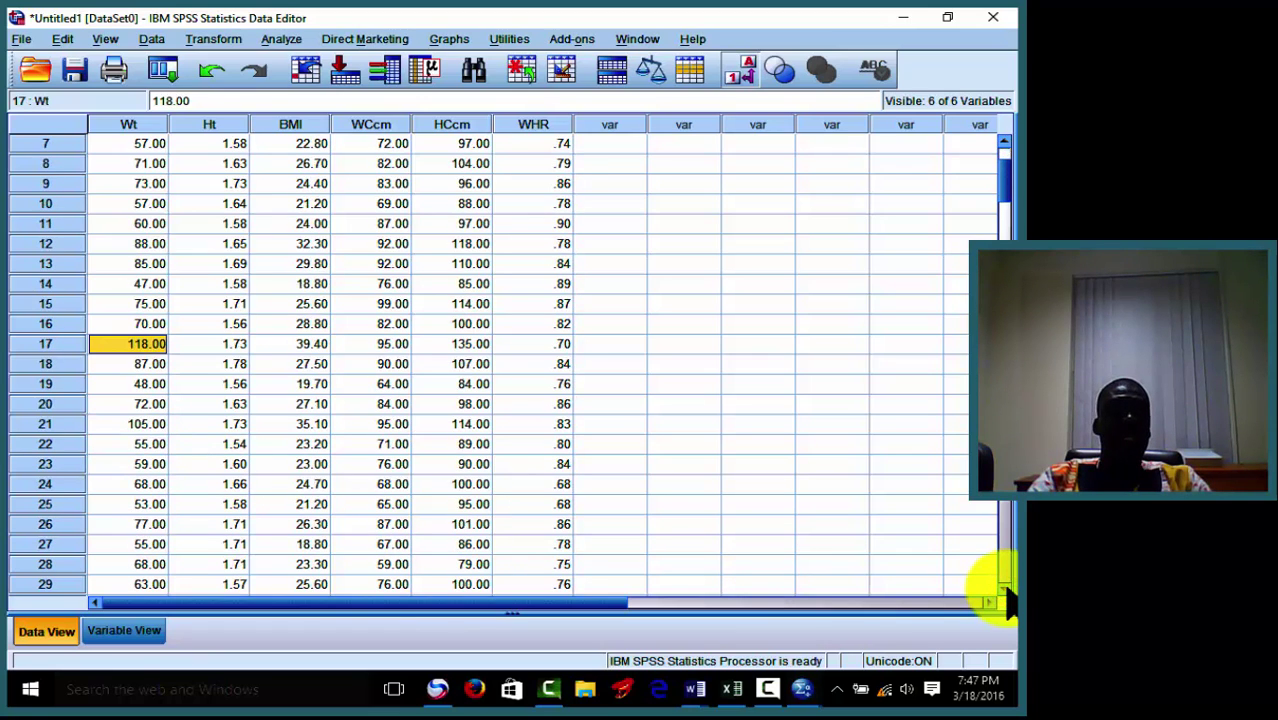
pyautogui.click(1004, 590)
pyautogui.click(1004, 590)
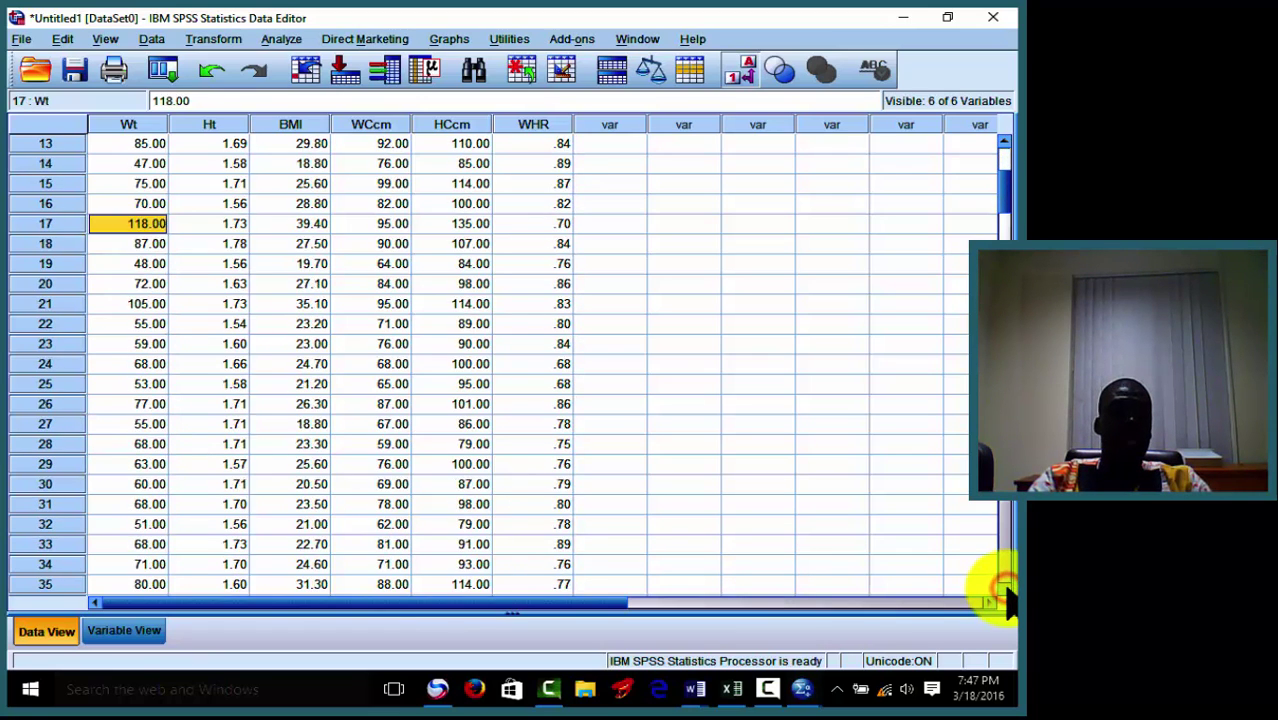
pyautogui.click(1004, 590)
pyautogui.click(1004, 590)
pyautogui.click(1004, 590)
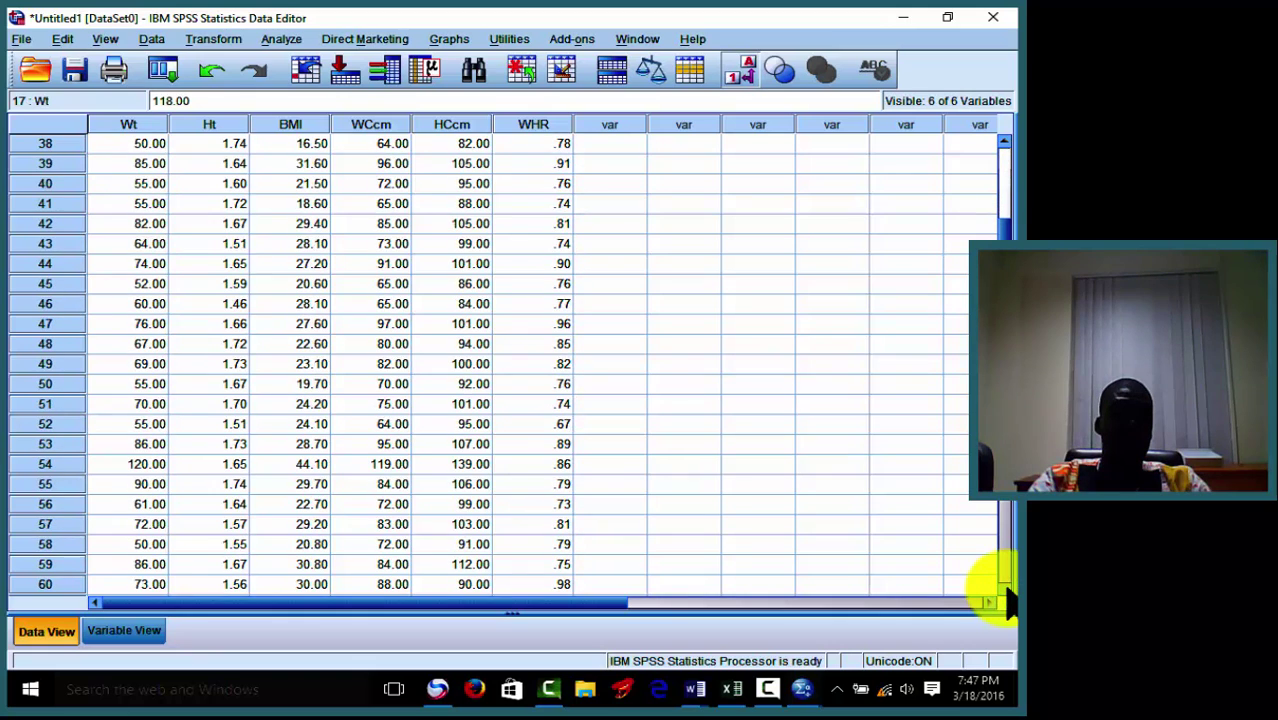
pyautogui.click(146, 464)
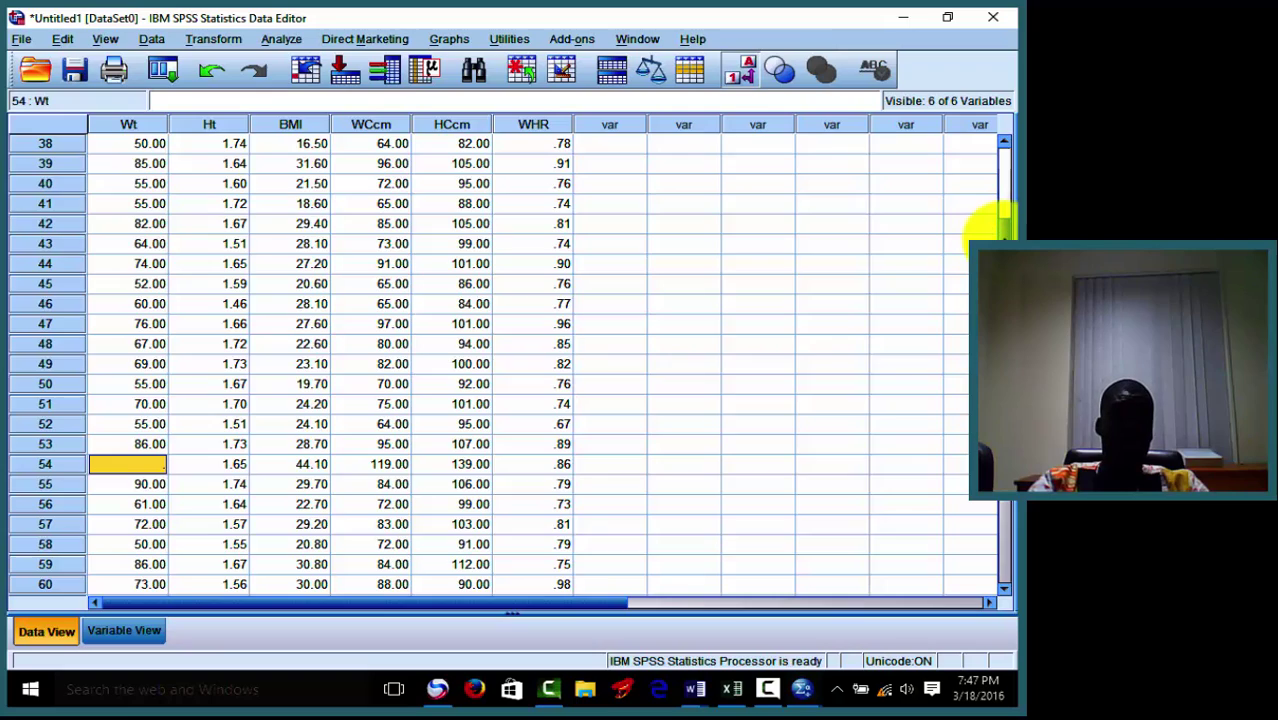
pyautogui.moveTo(1005, 228); pyautogui.dragTo(1000, 190)
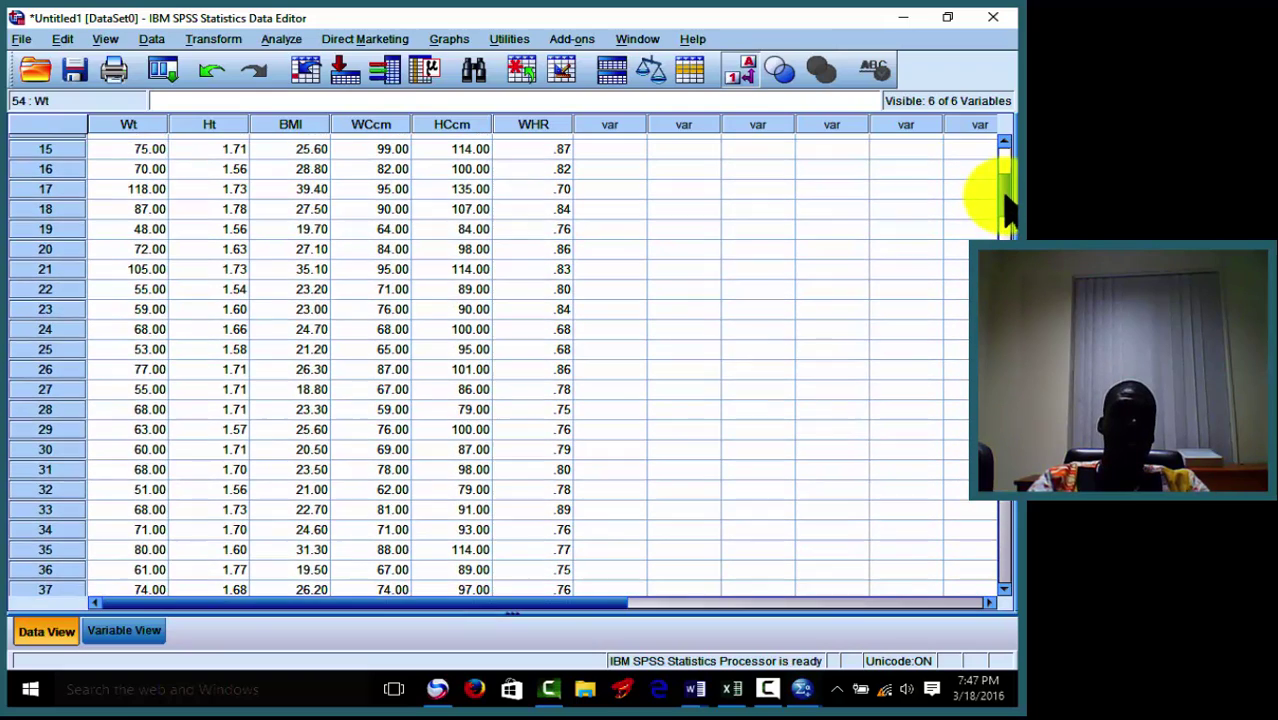
pyautogui.click(150, 189)
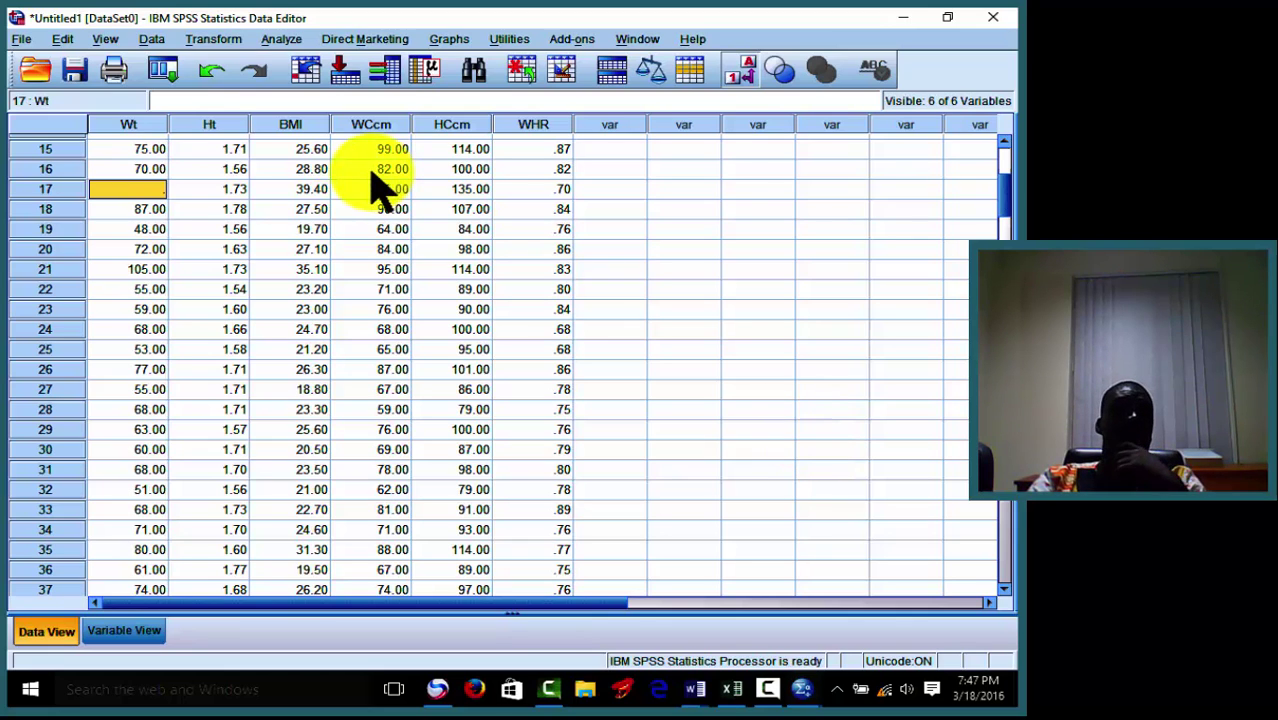
# Rerun Explore on Wt alone, removing Ht, BMI, WCcm, HCcm and WHR from the dependent list, and maximize the output window.
pyautogui.click(174, 72)
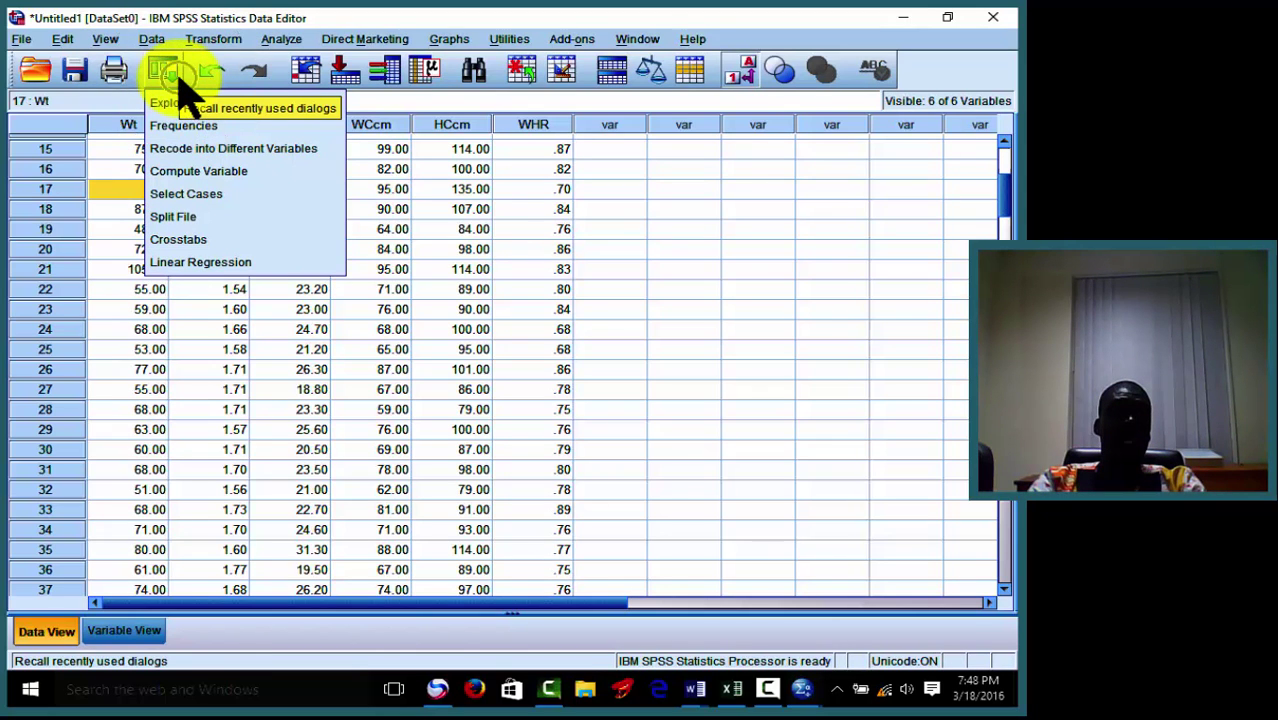
pyautogui.click(193, 105)
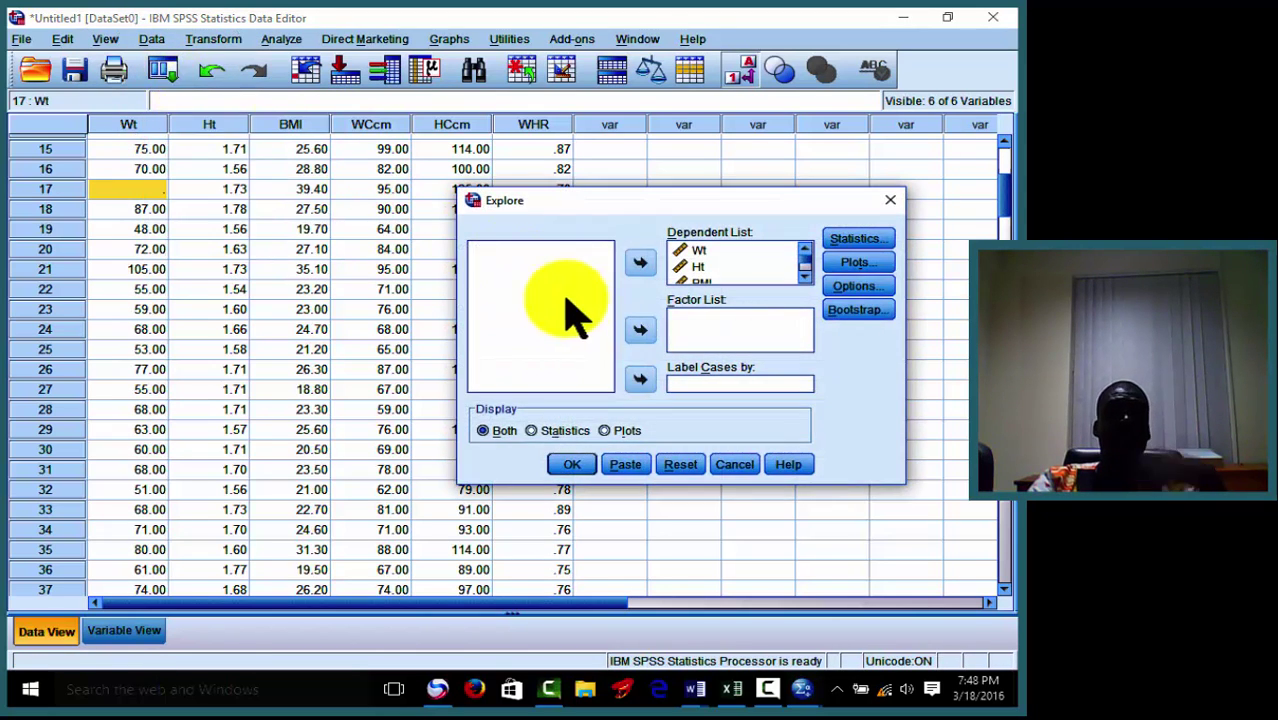
pyautogui.click(704, 268)
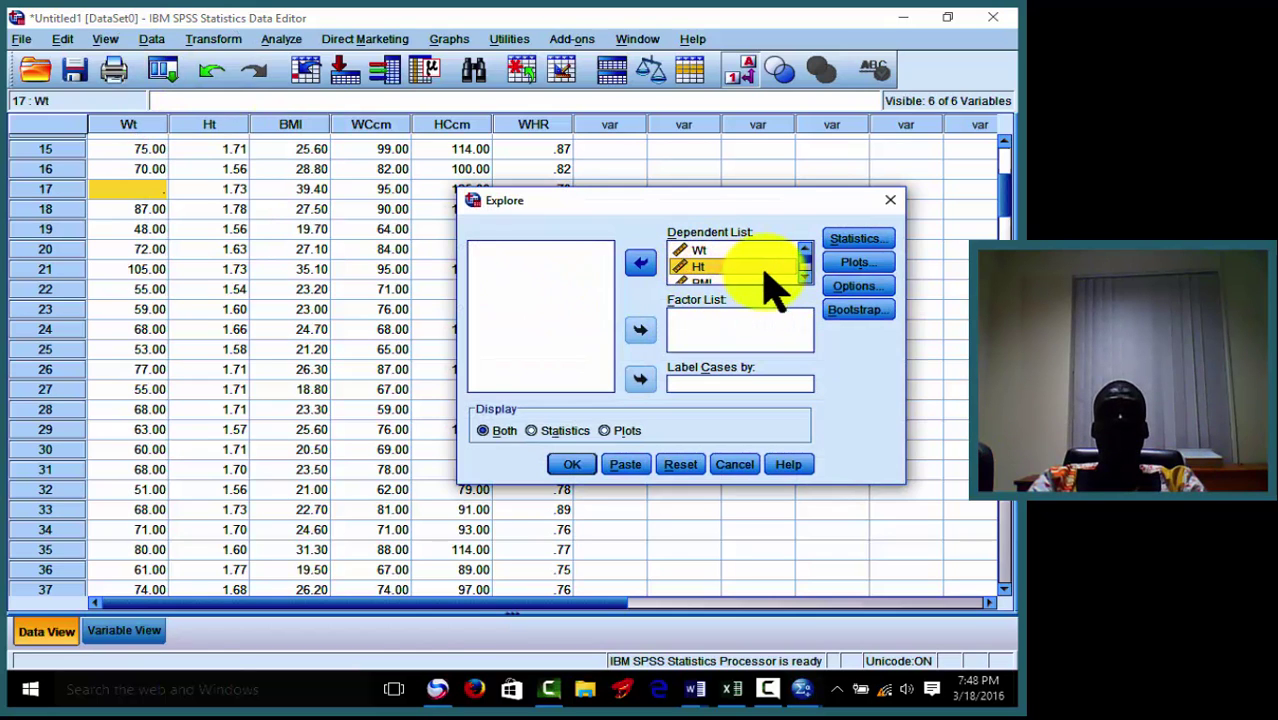
pyautogui.click(805, 276)
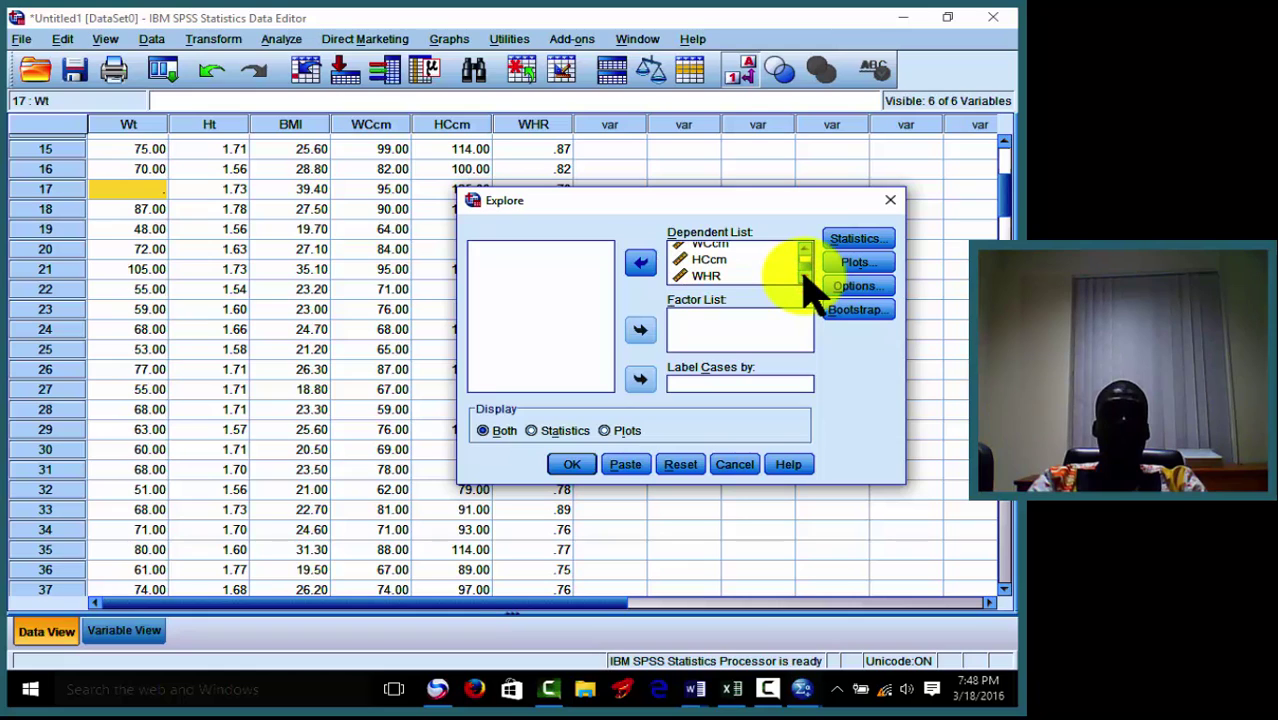
pyautogui.moveTo(804, 263)
pyautogui.mouseDown()
pyautogui.moveTo(804, 248)
pyautogui.moveTo(803, 263)
pyautogui.mouseUp()
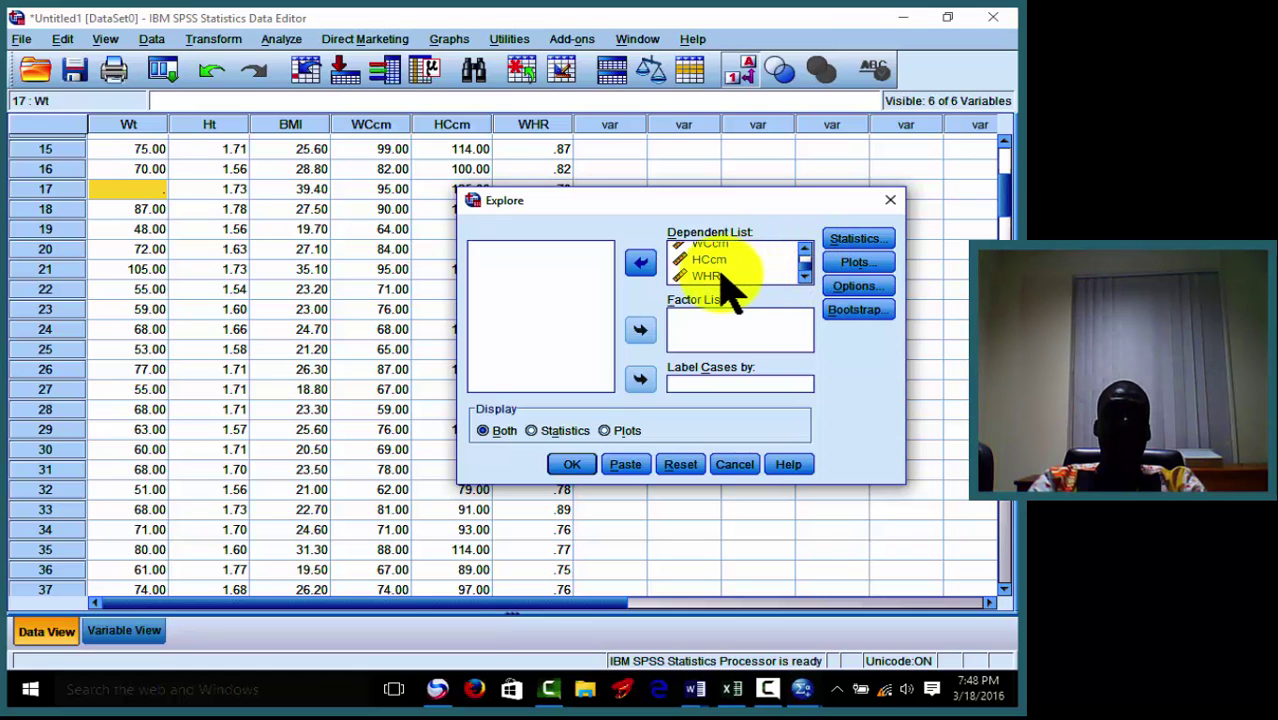
pyautogui.keyDown('shift'); pyautogui.click(719, 276); pyautogui.keyUp('shift')
pyautogui.click(640, 262)
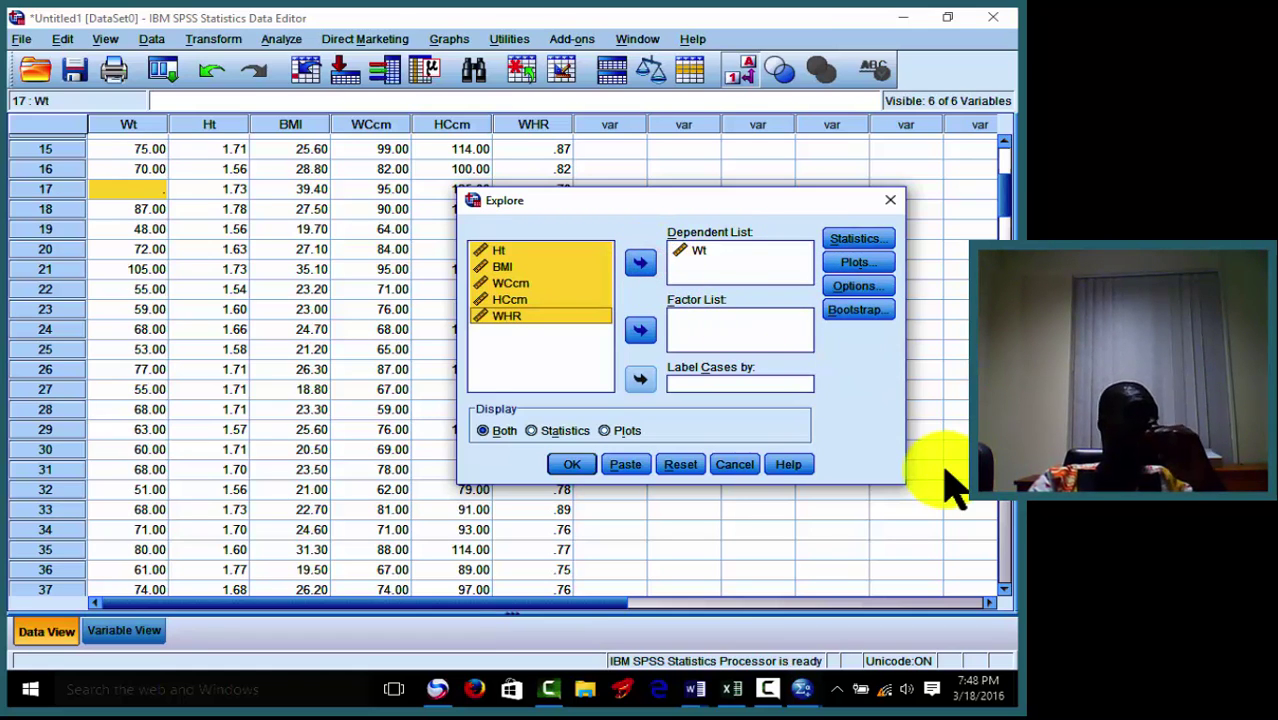
pyautogui.click(570, 463)
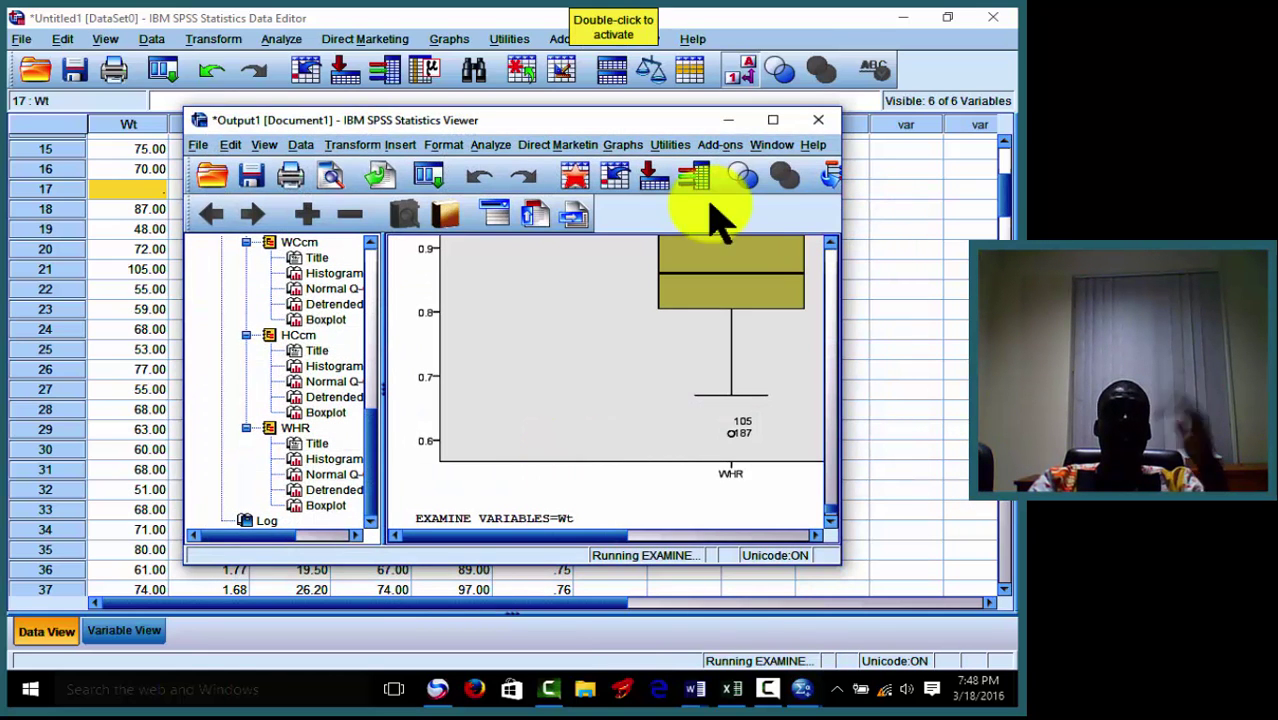
pyautogui.click(774, 121)
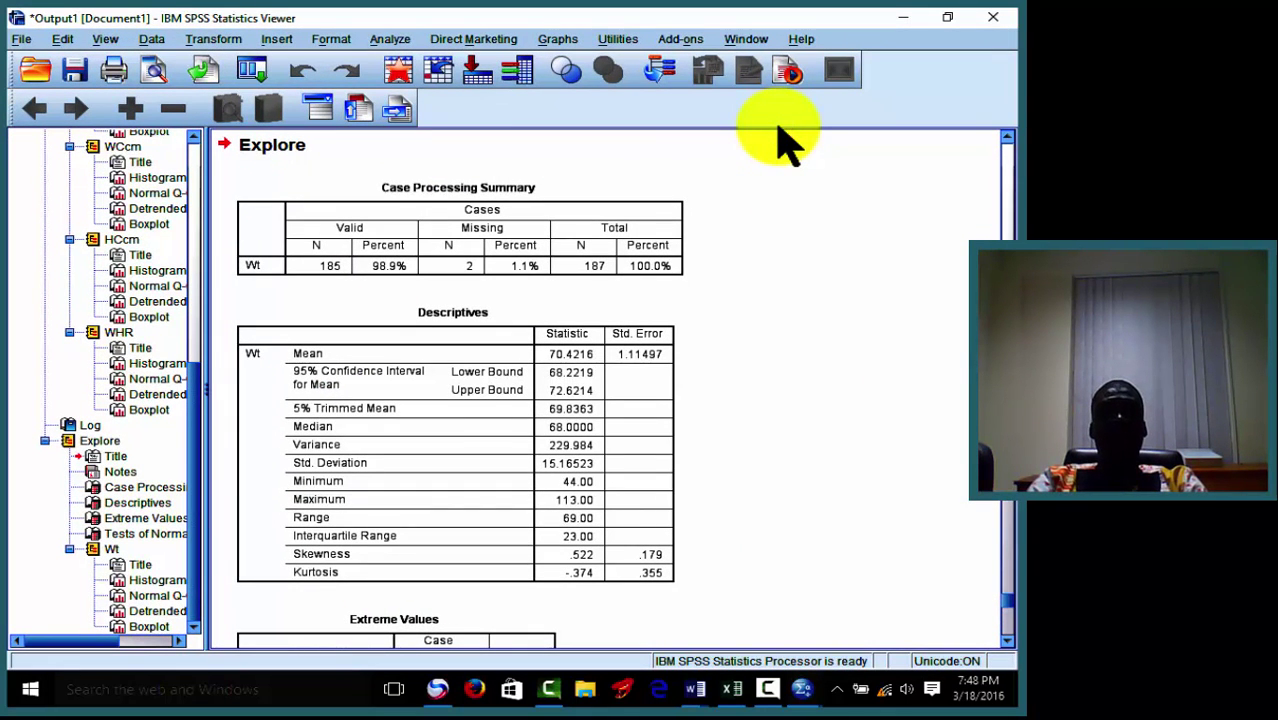
# Review the new Wt descriptives, including the mean, its standard error and the standard deviation.
pyautogui.click(540, 320)
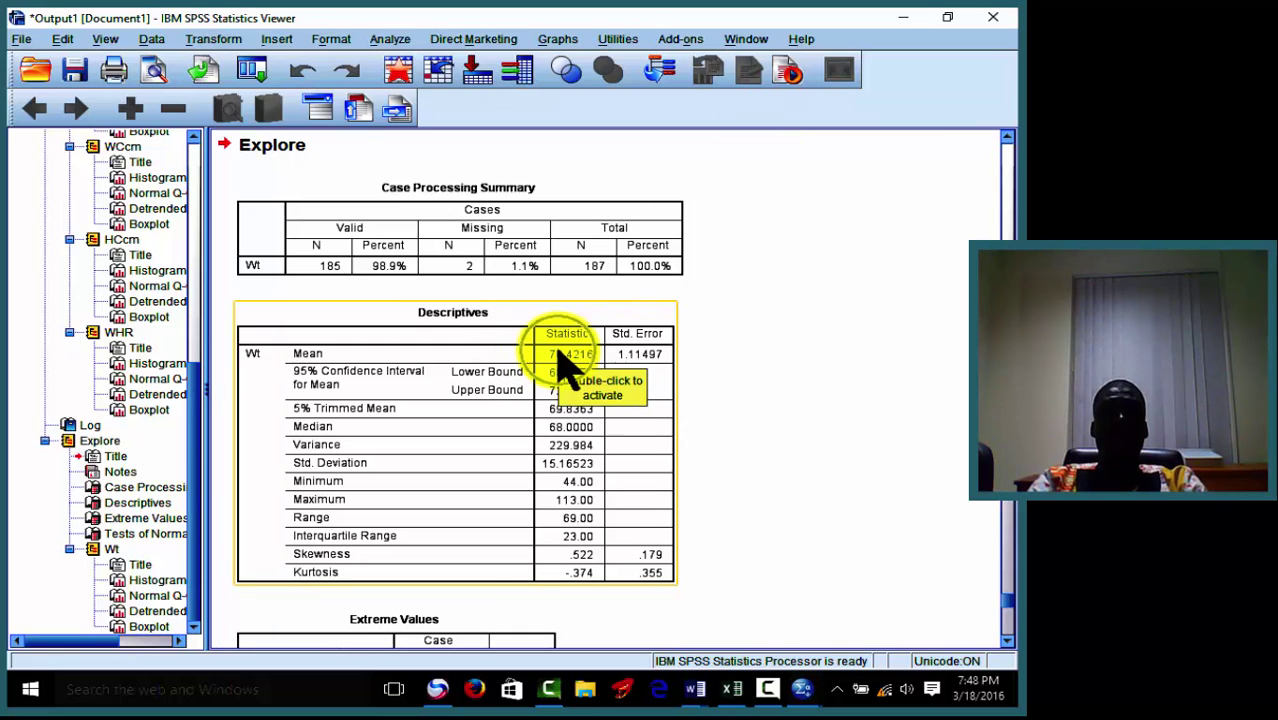
pyautogui.click(890, 465)
pyautogui.click(630, 360)
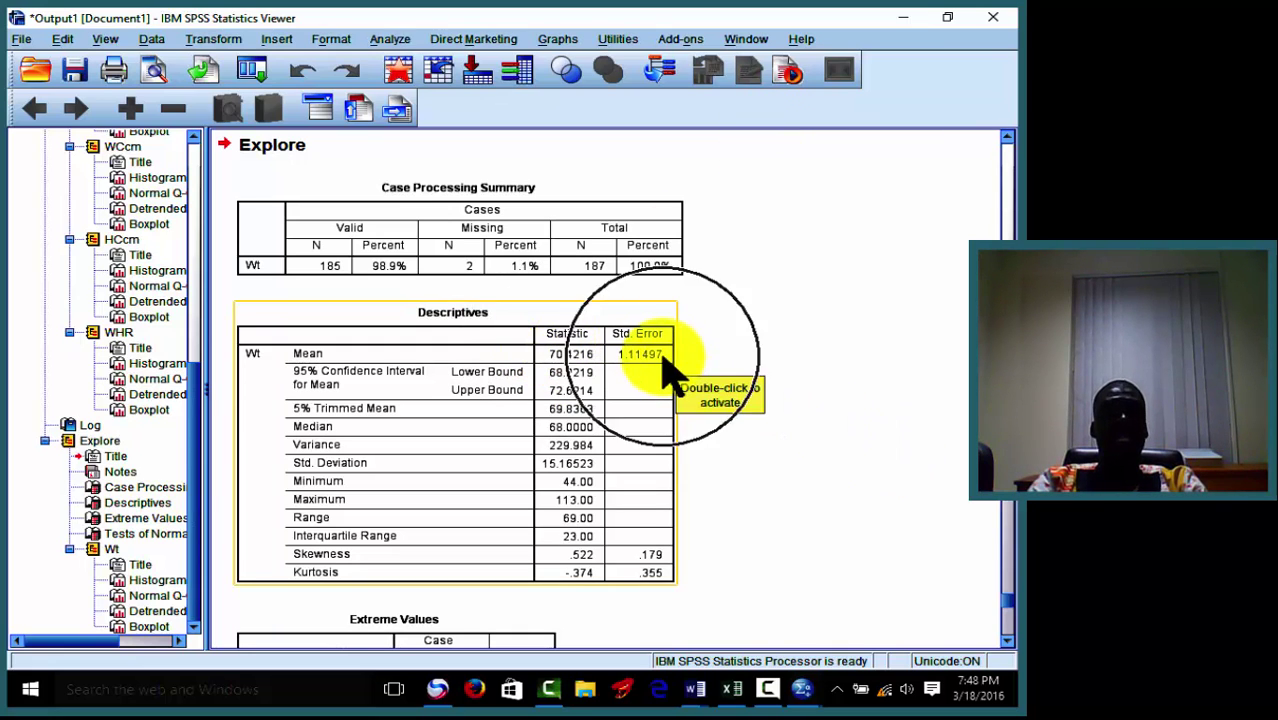
pyautogui.click(580, 465)
pyautogui.click(898, 585)
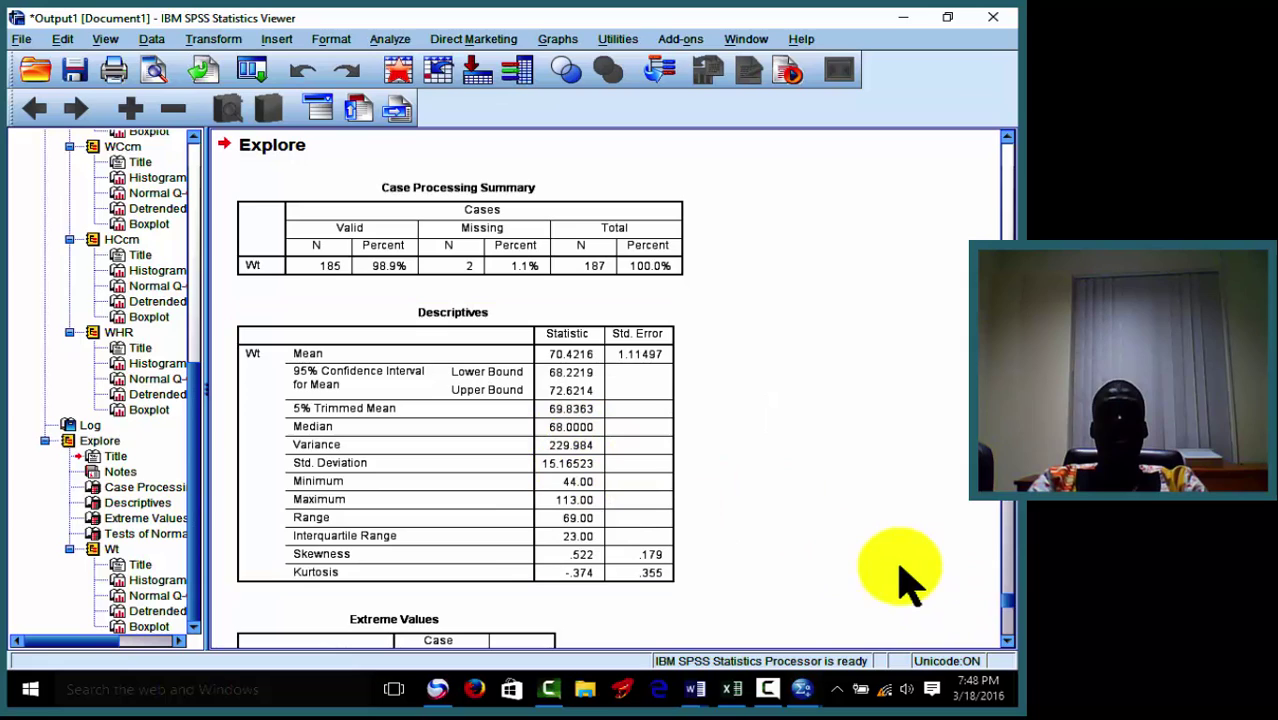
# Look through the new Extreme Values table for Wt and check the significance values in its Tests of Normality table.
pyautogui.click(1007, 641)
pyautogui.click(1007, 641)
pyautogui.click(1007, 641)
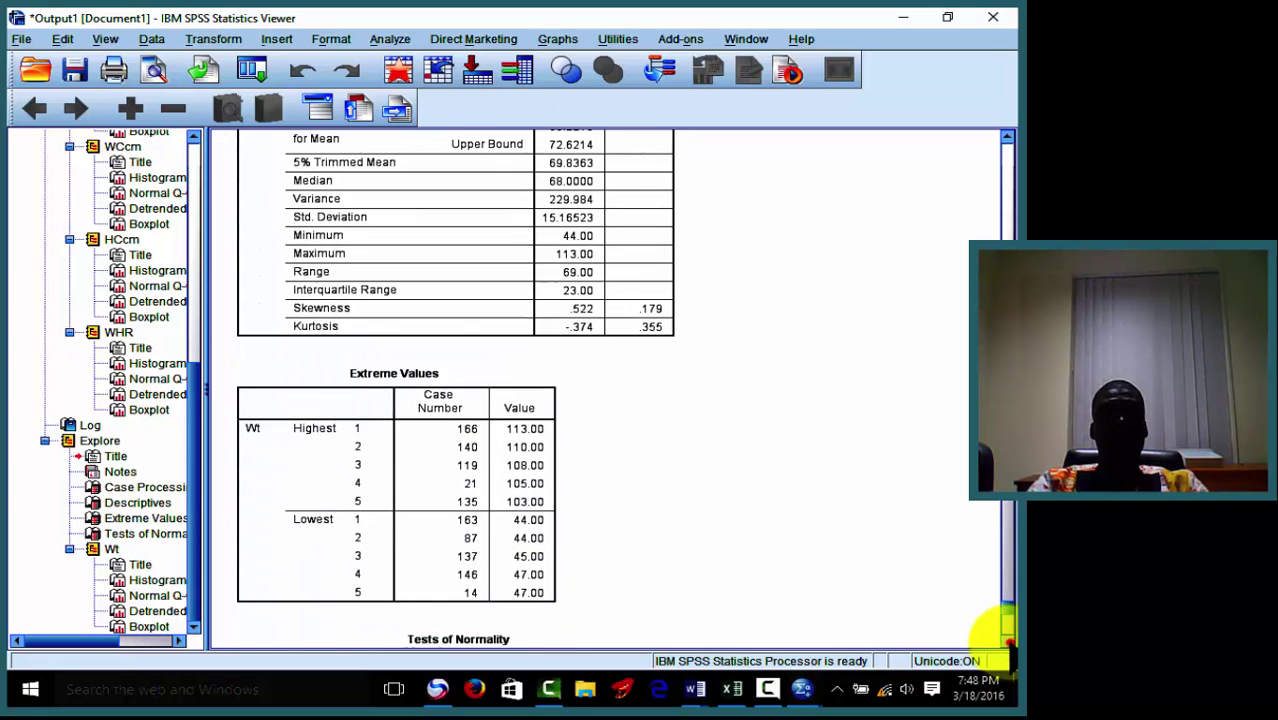
pyautogui.click(1007, 641)
pyautogui.click(1007, 641)
pyautogui.click(1007, 641)
pyautogui.click(1007, 641)
pyautogui.click(1007, 641)
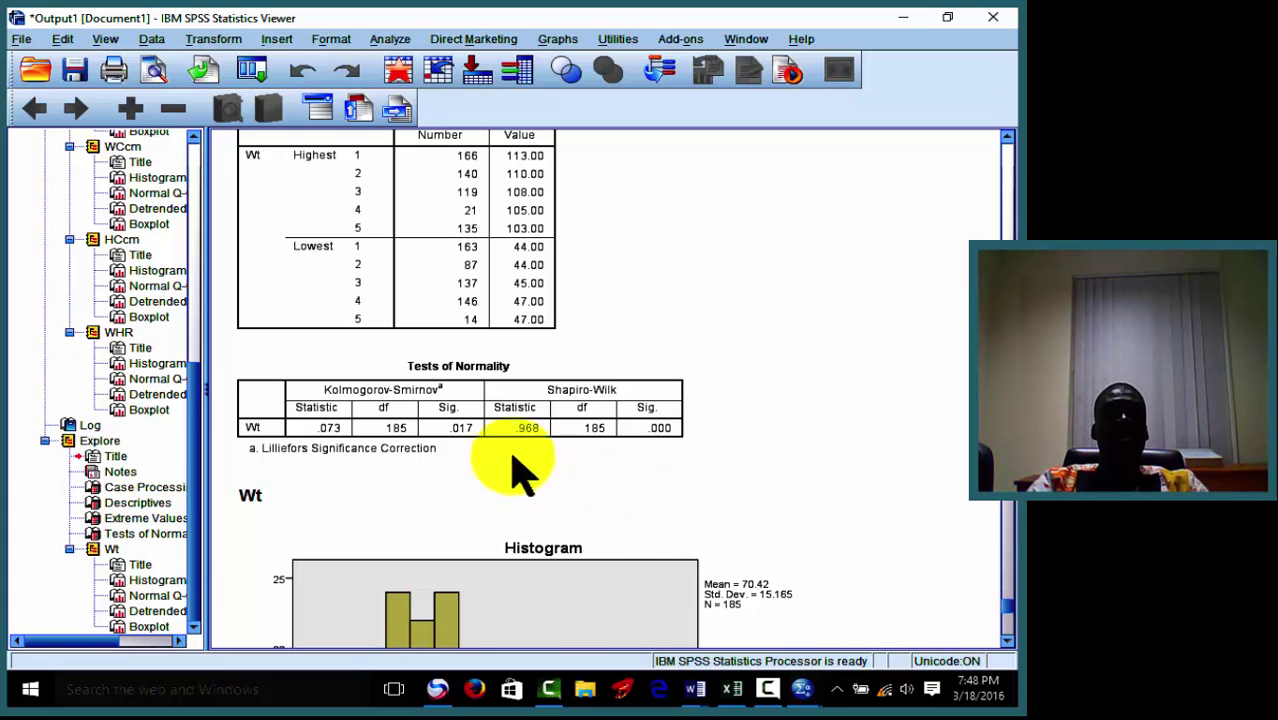
pyautogui.click(472, 442)
pyautogui.click(472, 442)
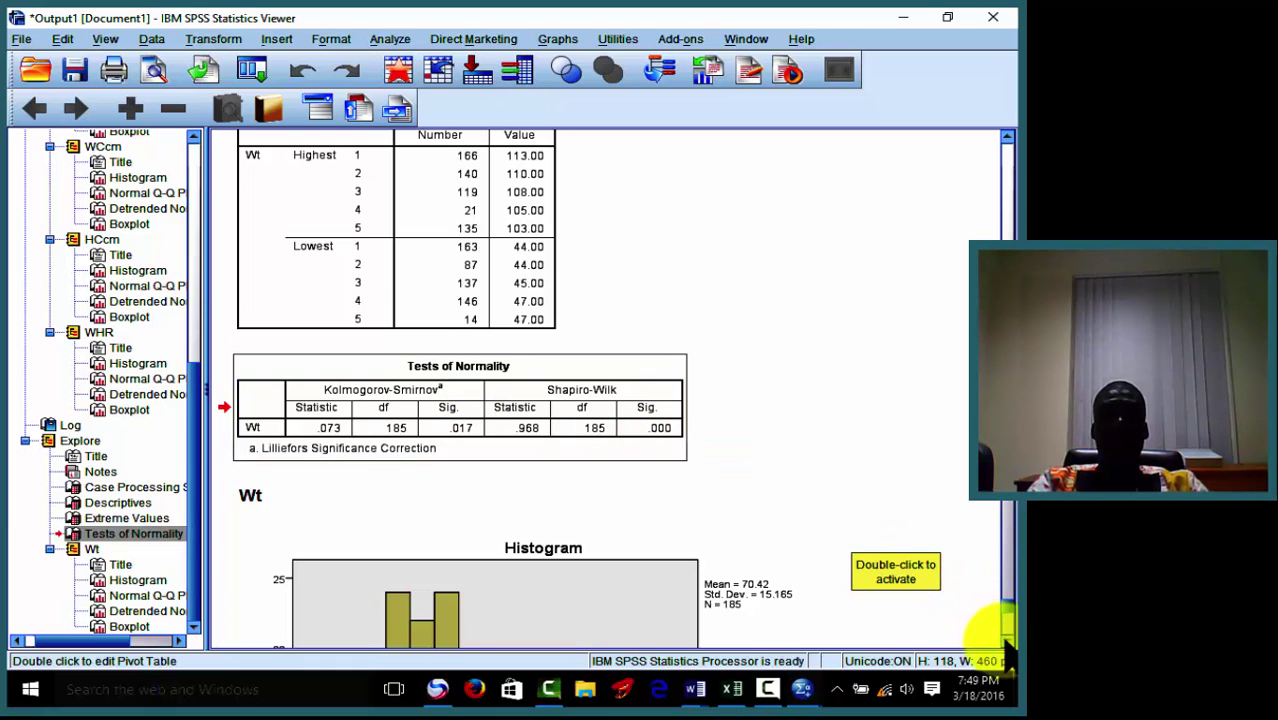
# Add a normal distribution curve with automatic parameters to the new Wt histogram and return to the output.
pyautogui.scroll(-5, 1003, 630)
pyautogui.scroll(-2, 1006, 645)
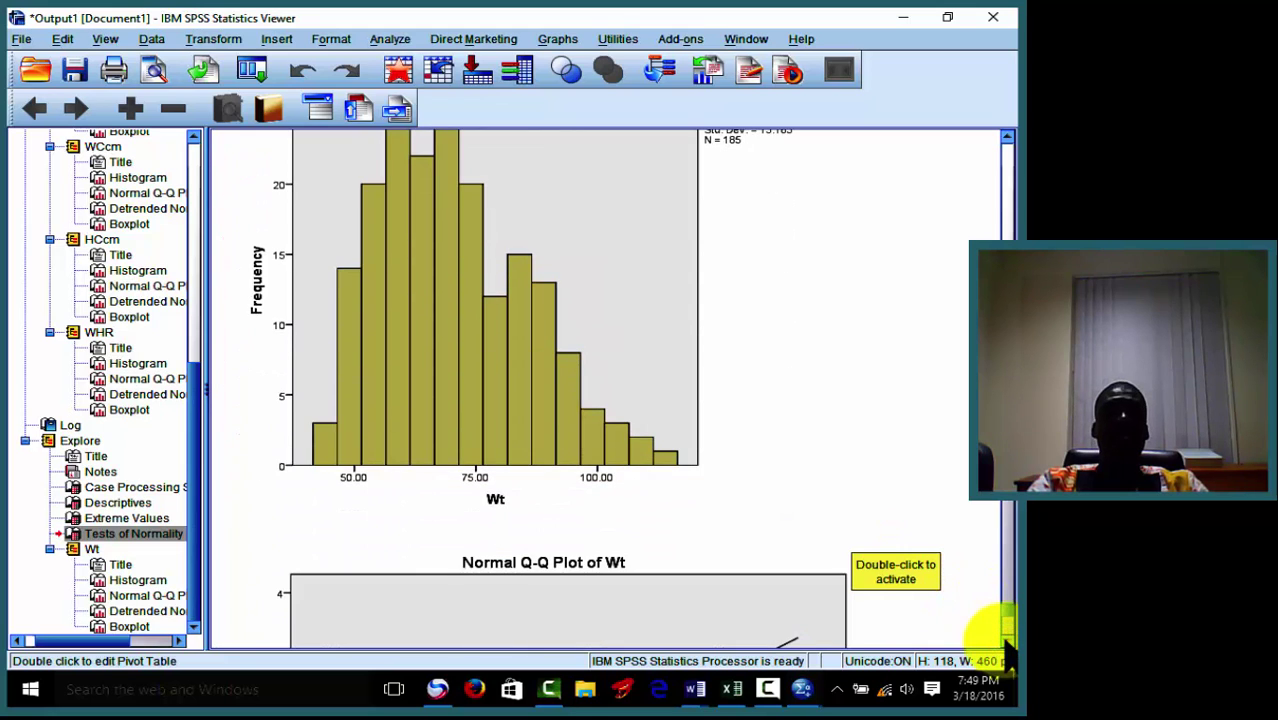
pyautogui.doubleClick(495, 352)
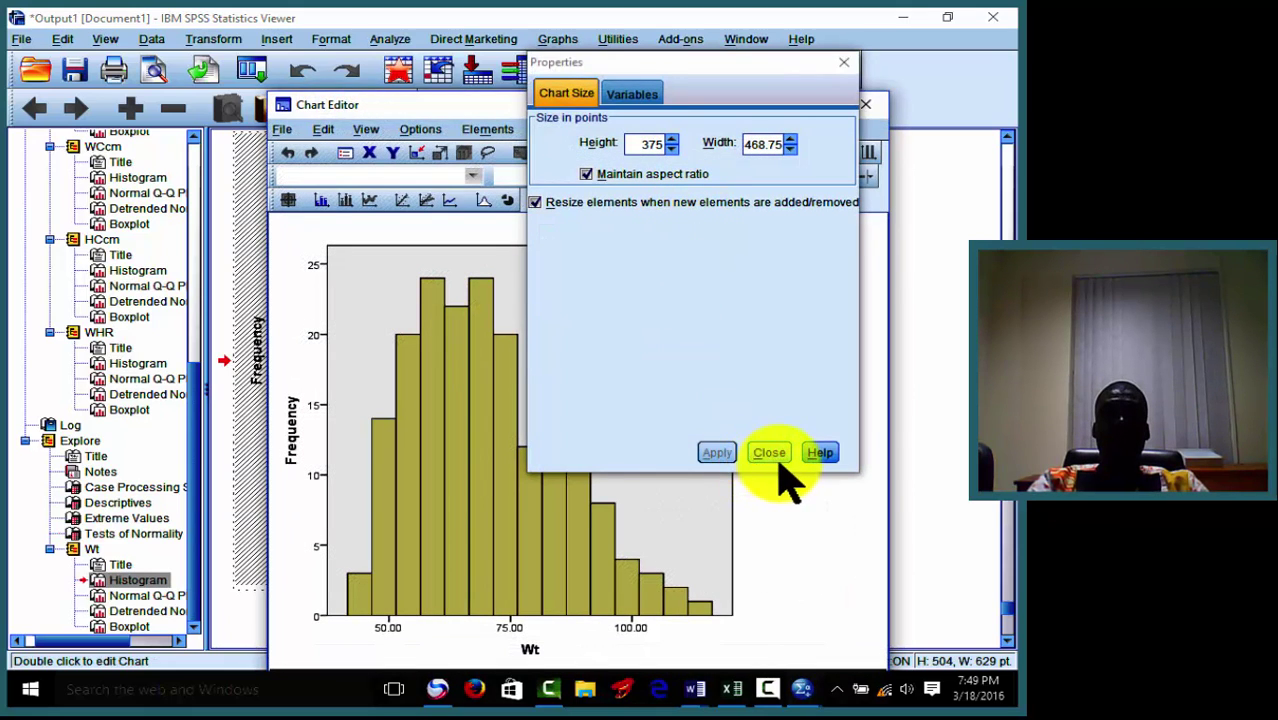
pyautogui.click(845, 64)
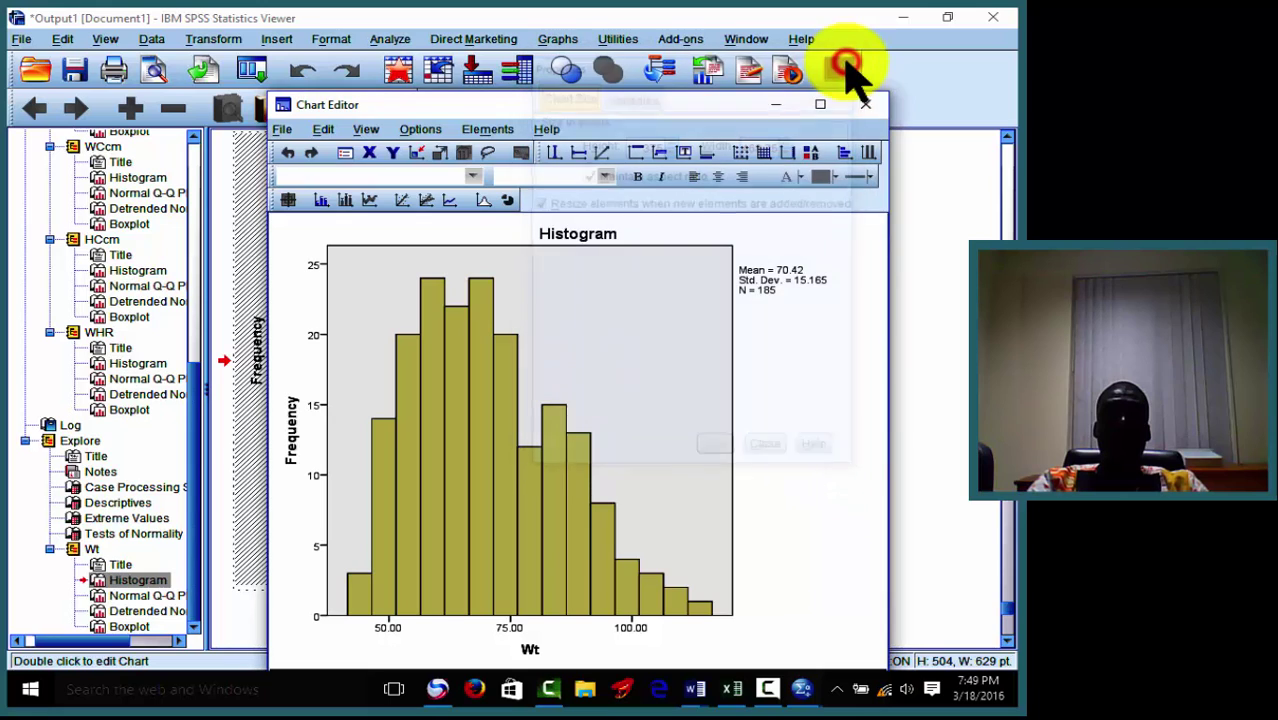
pyautogui.click(484, 201)
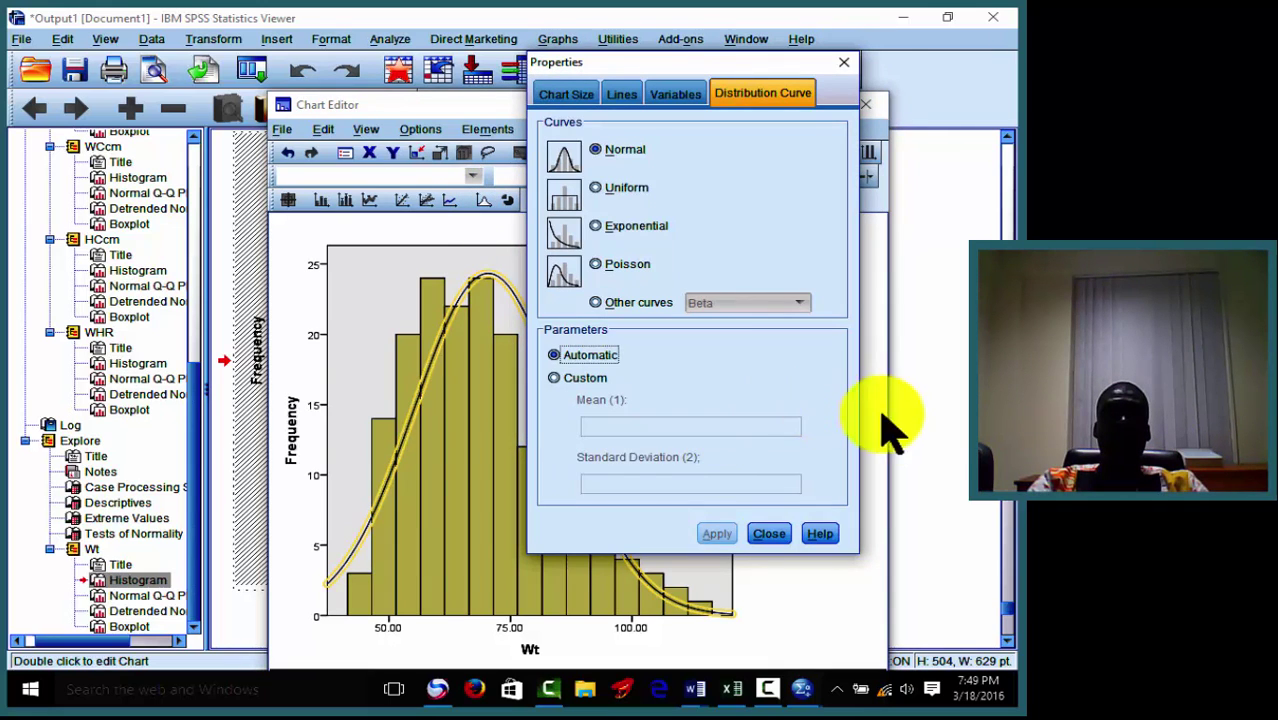
pyautogui.click(935, 460)
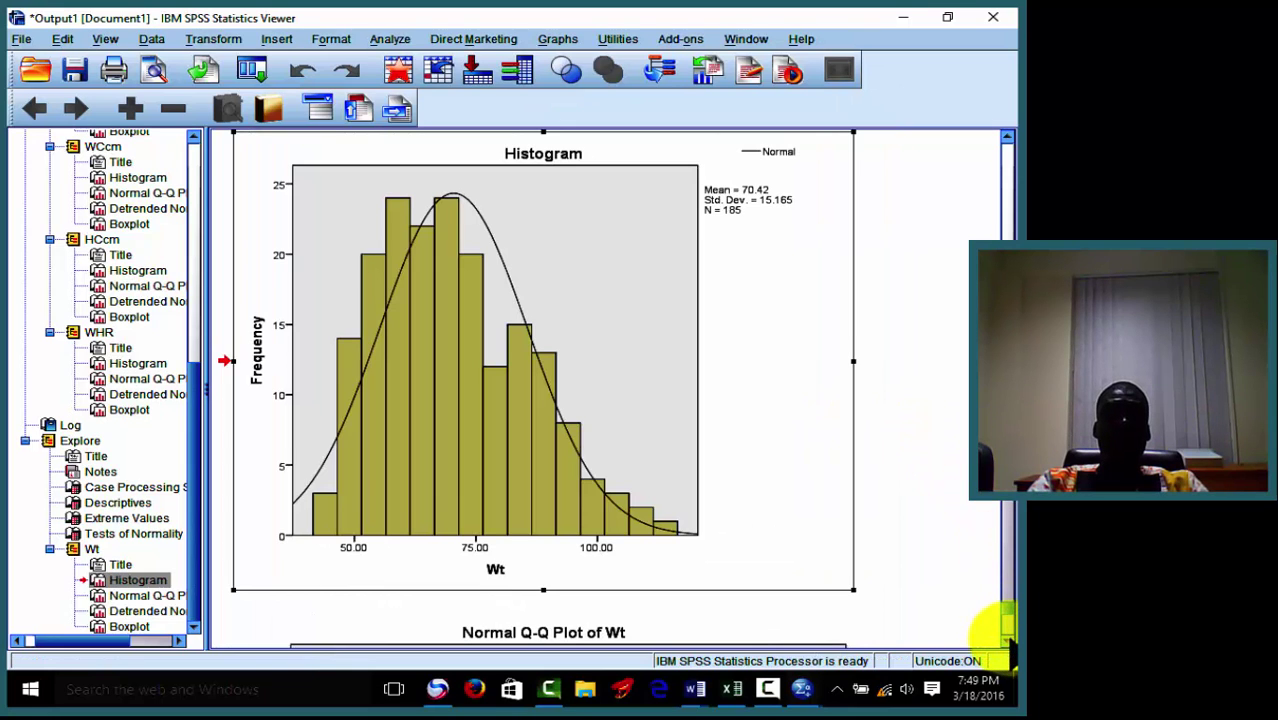
# Review the new Wt Normal Q-Q plot and boxplot, and check the skewness and kurtosis in its Descriptives table.
pyautogui.scroll(-10, 1010, 650)
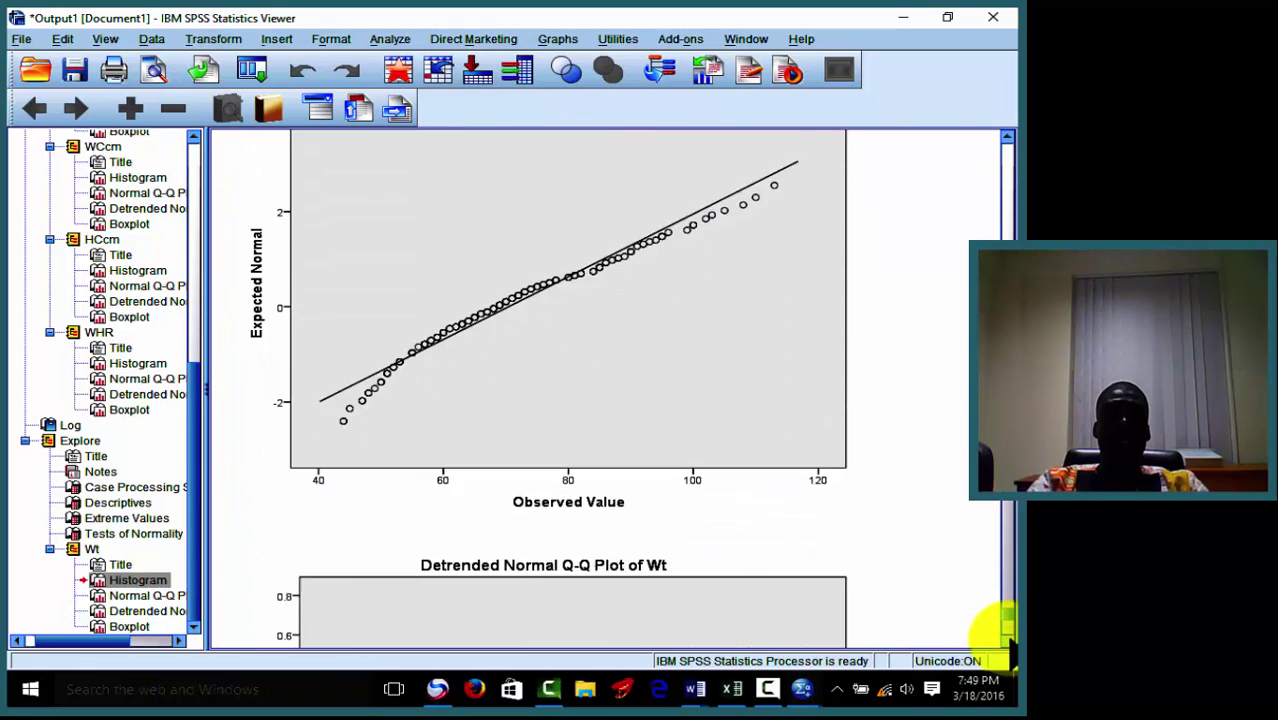
pyautogui.scroll(-10, 1010, 650)
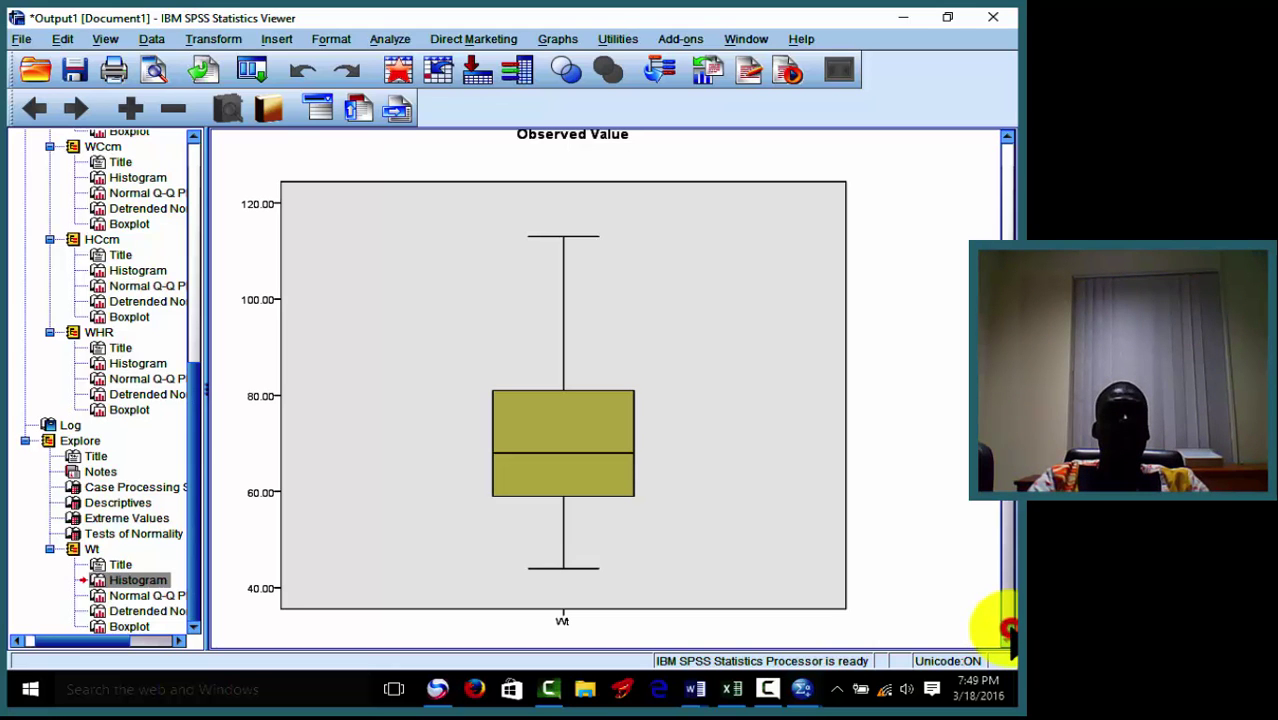
pyautogui.moveTo(1007, 630); pyautogui.dragTo(1007, 584)
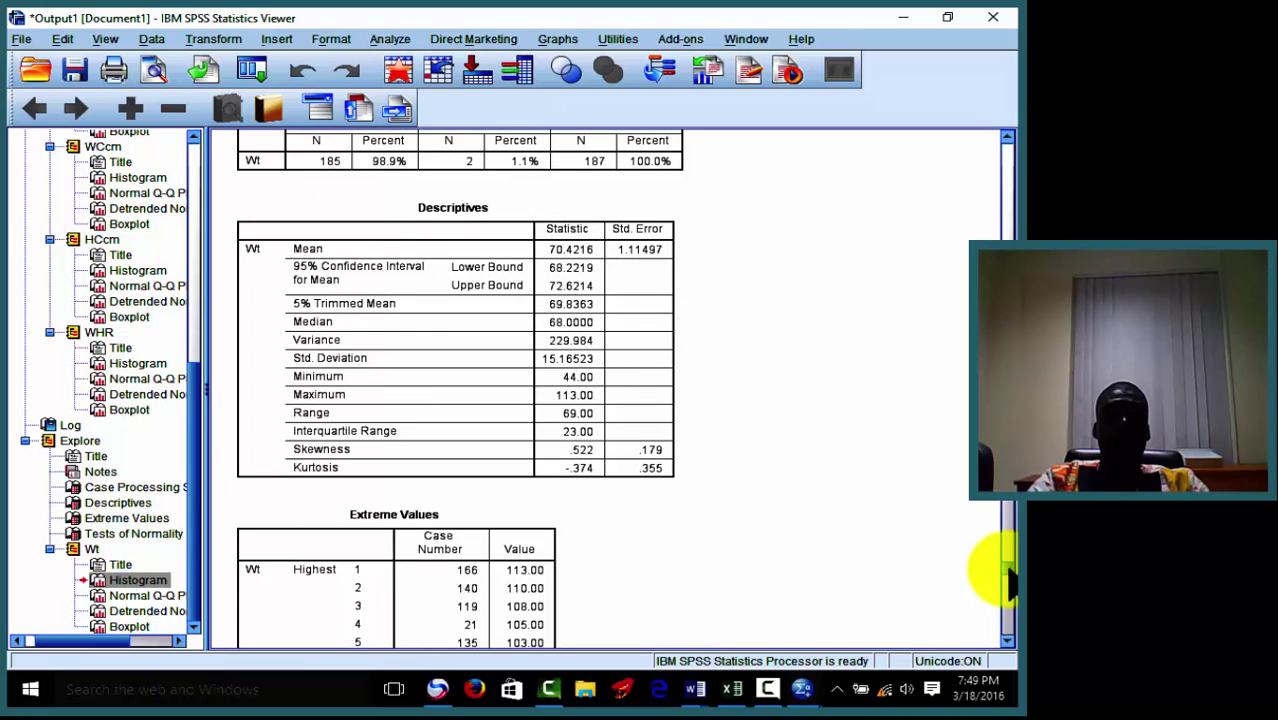
pyautogui.click(582, 468)
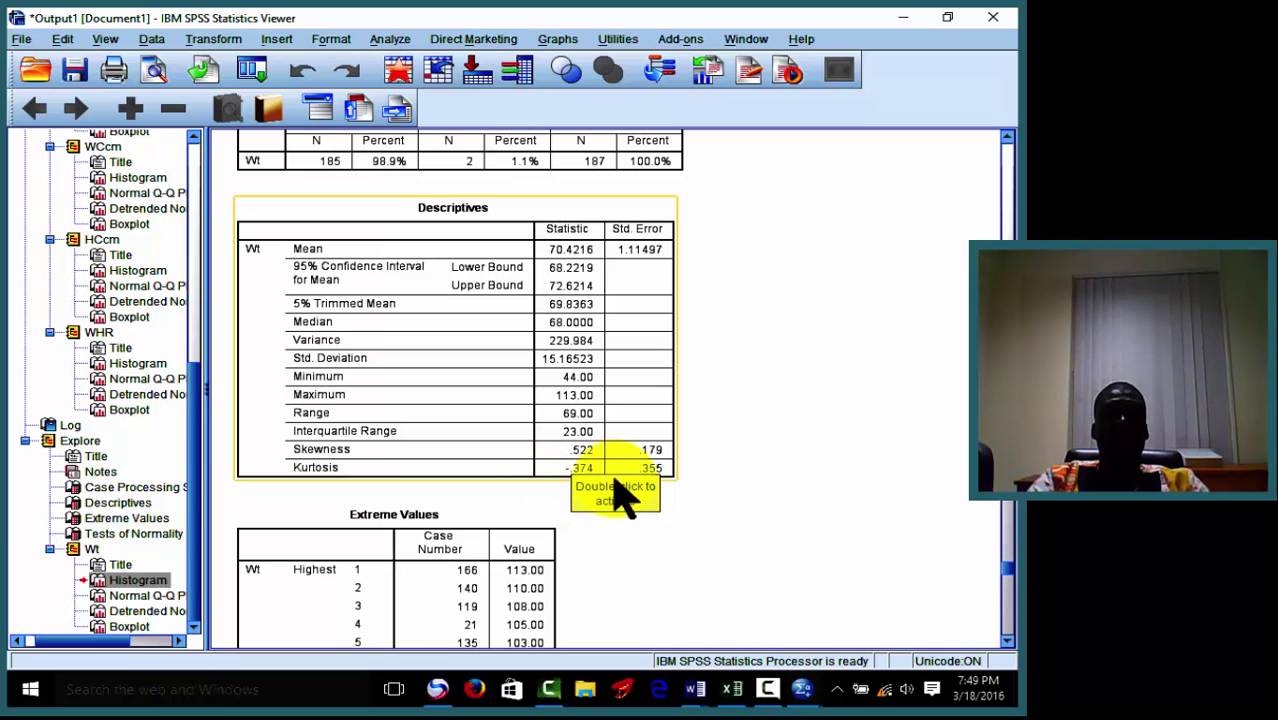
pyautogui.click(907, 531)
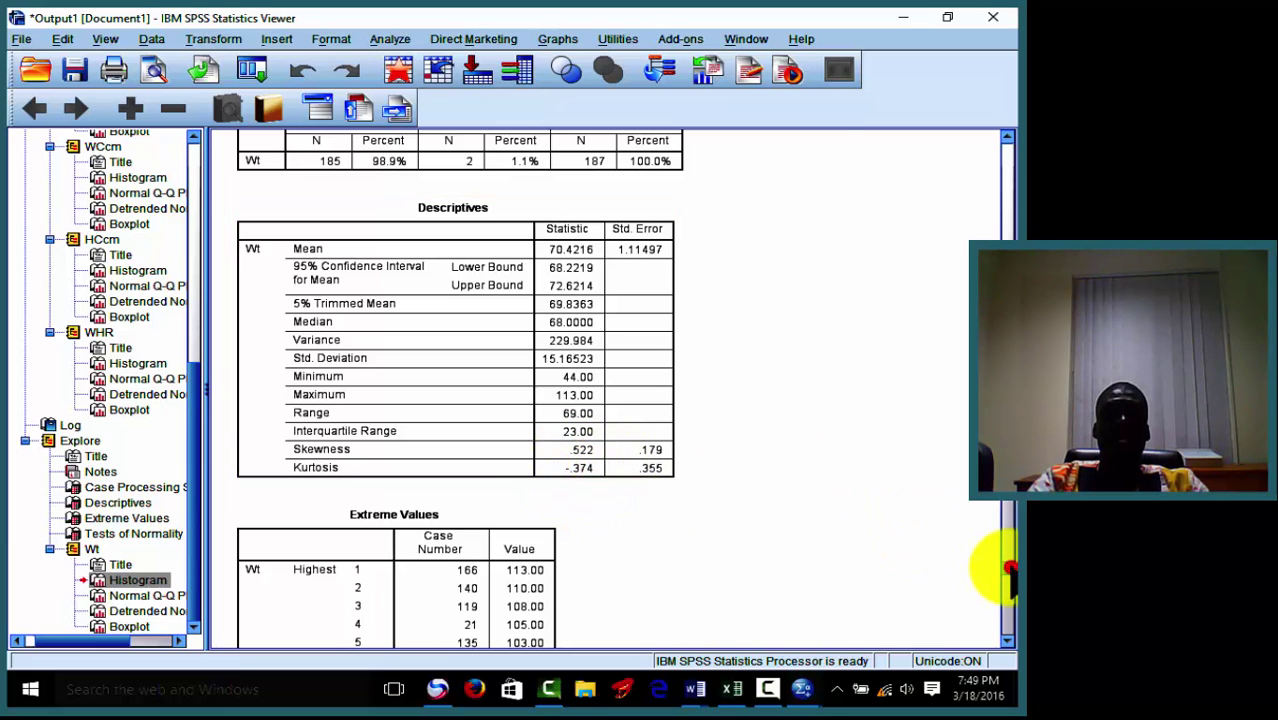
# Compare the Wt skewness and kurtosis in the original six-variable Descriptives table with those in the new Wt Descriptives.
pyautogui.moveTo(1007, 572); pyautogui.dragTo(1012, 234)
pyautogui.scroll(-5, 1003, 225)
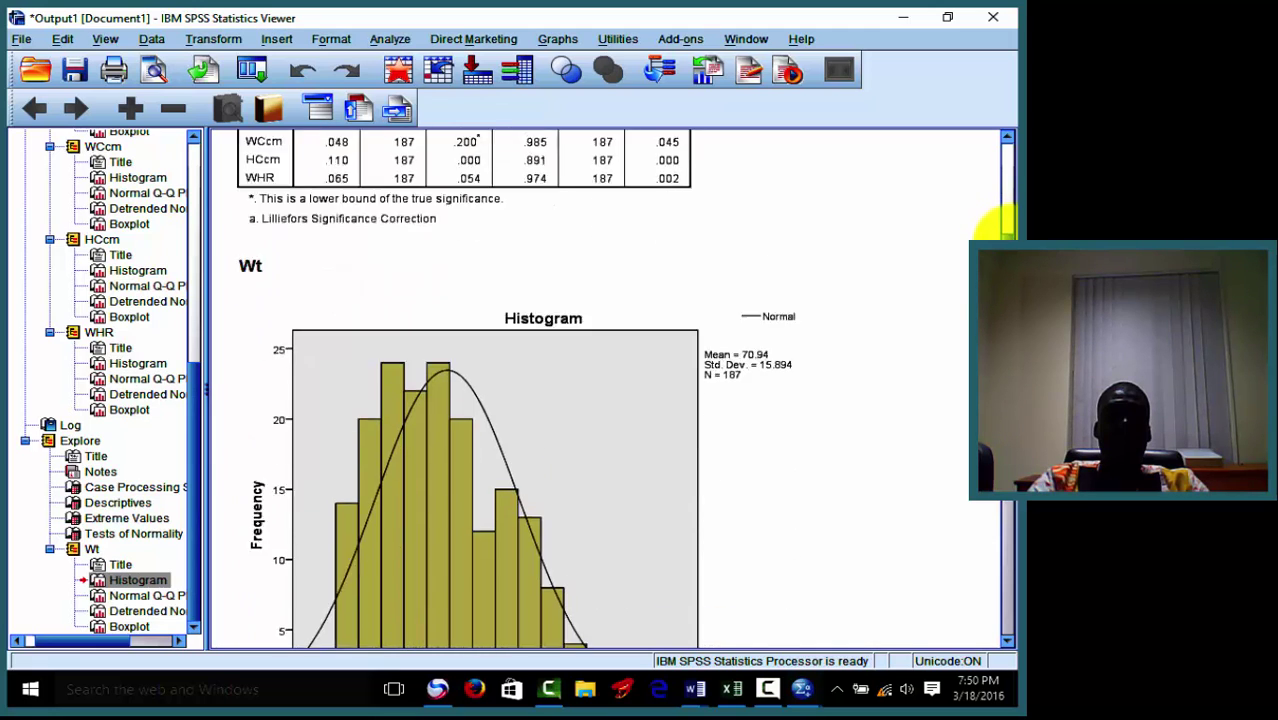
pyautogui.moveTo(1003, 225); pyautogui.dragTo(1006, 157)
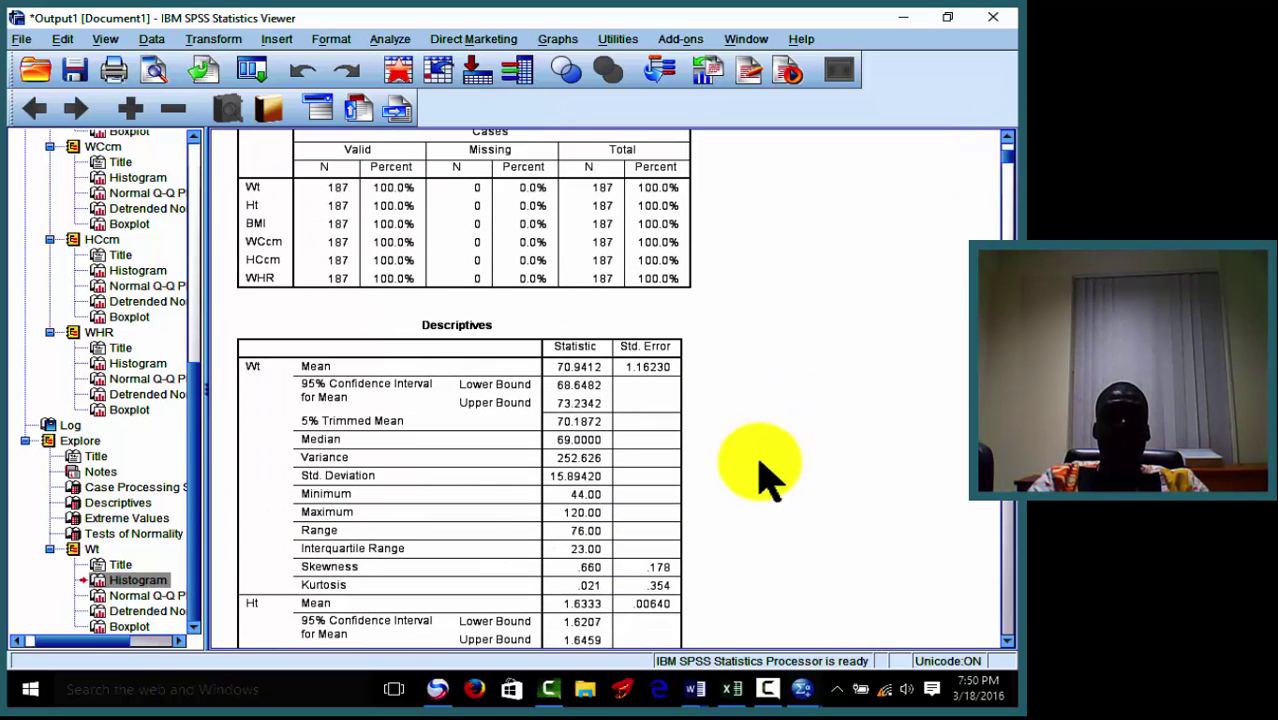
pyautogui.click(598, 572)
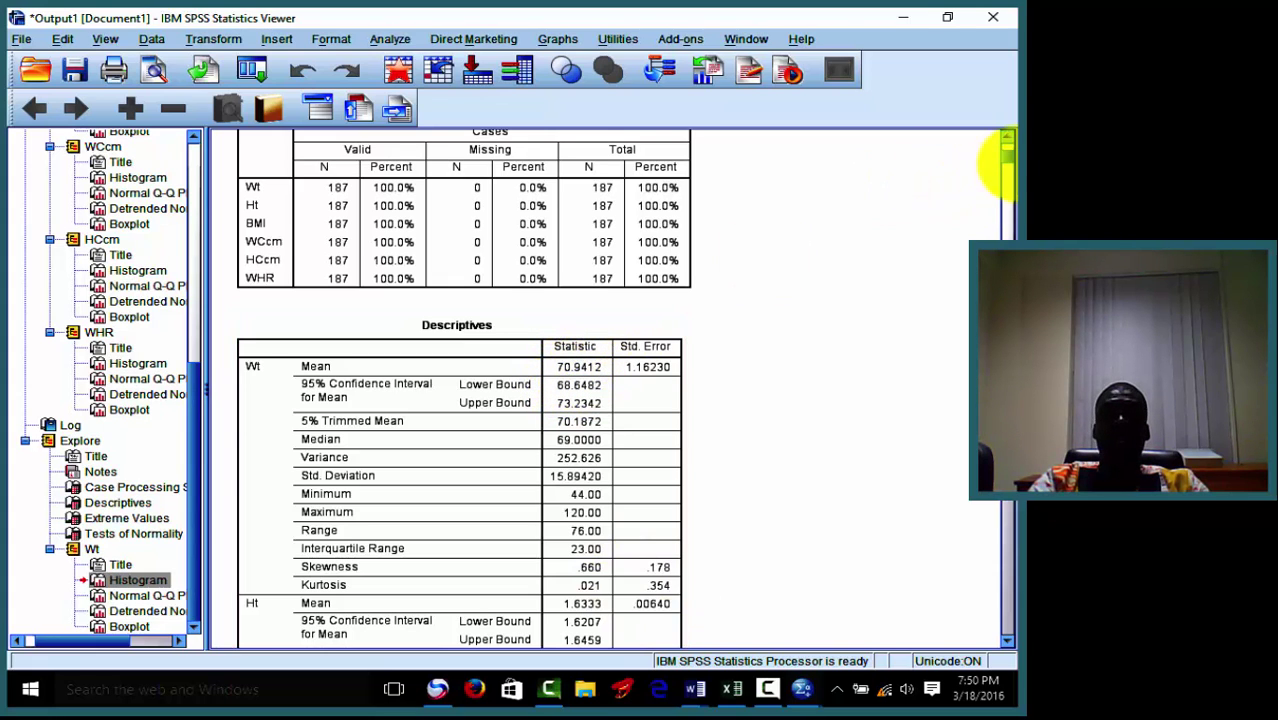
pyautogui.moveTo(1003, 157); pyautogui.dragTo(1004, 568)
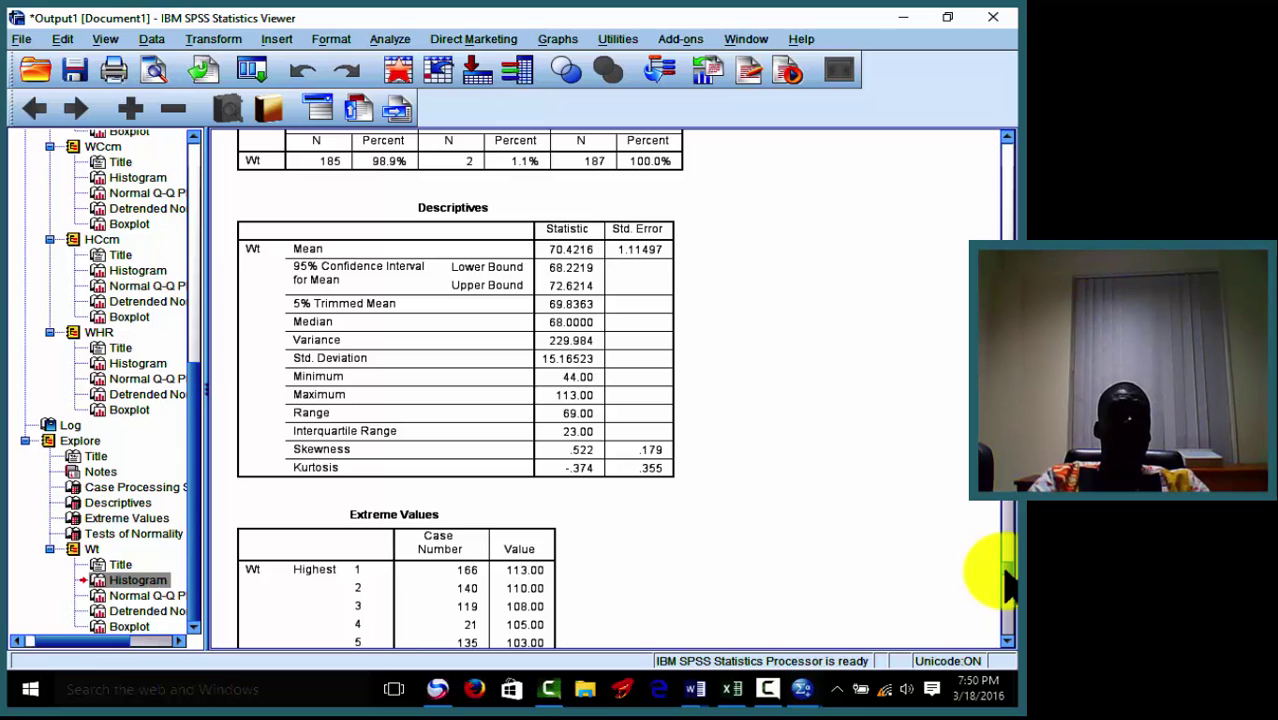
# Return to the dataset and undo the clearing of the outlier Wt values.
pyautogui.click(905, 18)
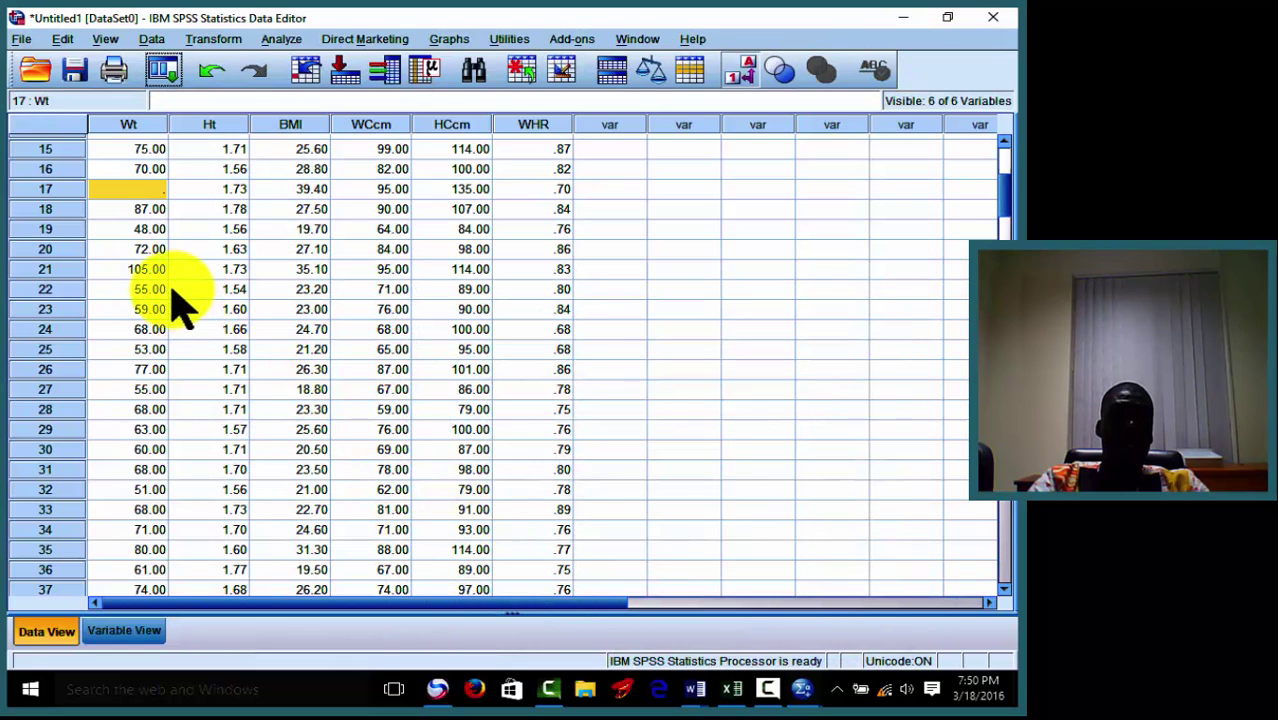
pyautogui.click(150, 269)
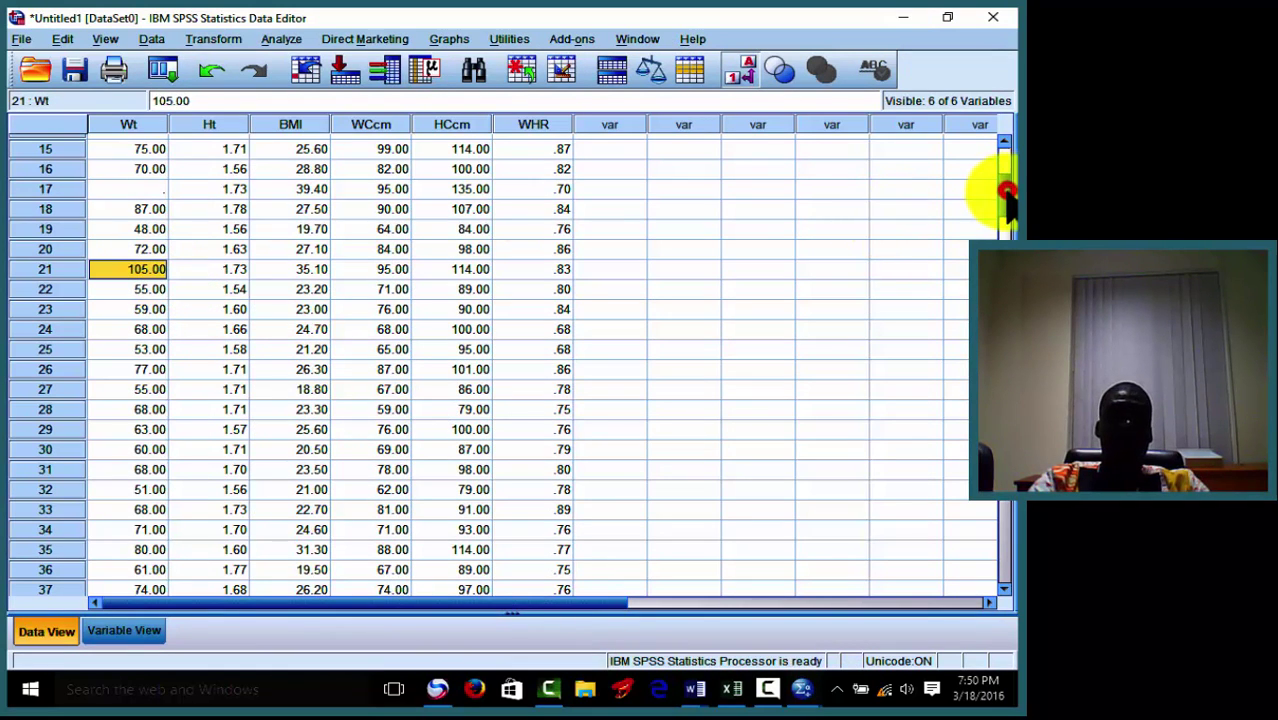
pyautogui.moveTo(1005, 188); pyautogui.dragTo(1004, 128)
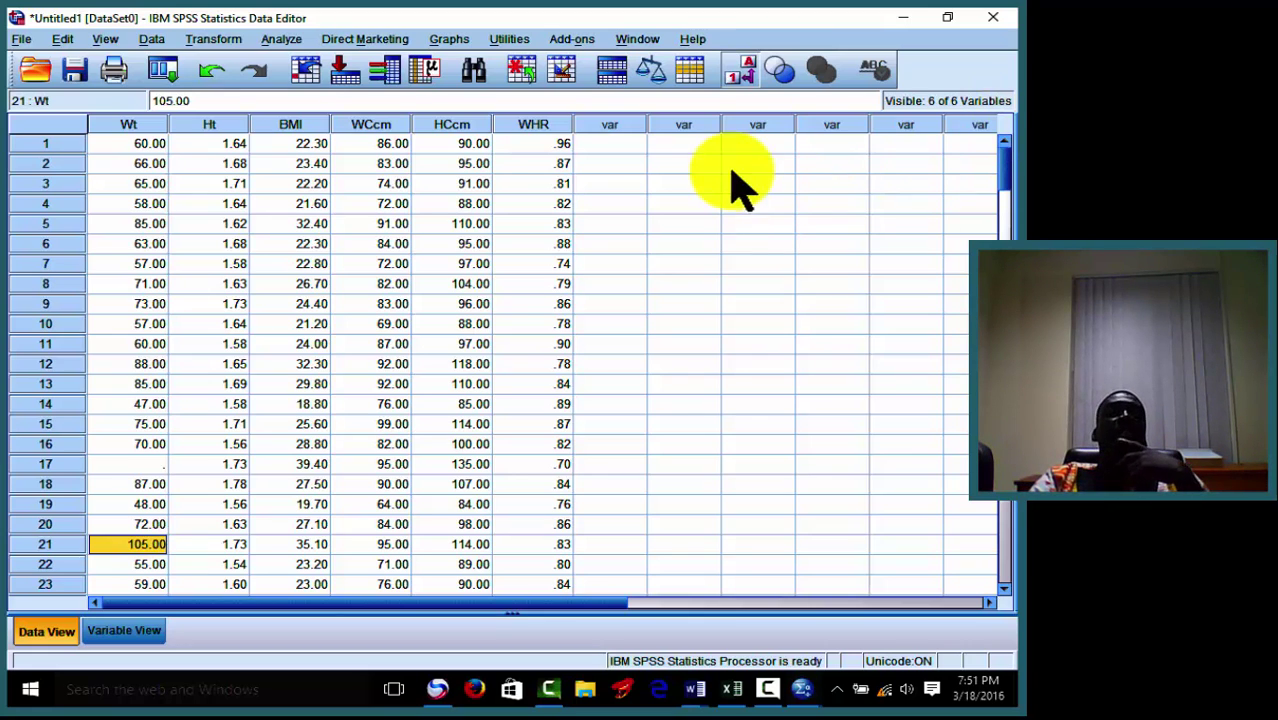
pyautogui.click(218, 68)
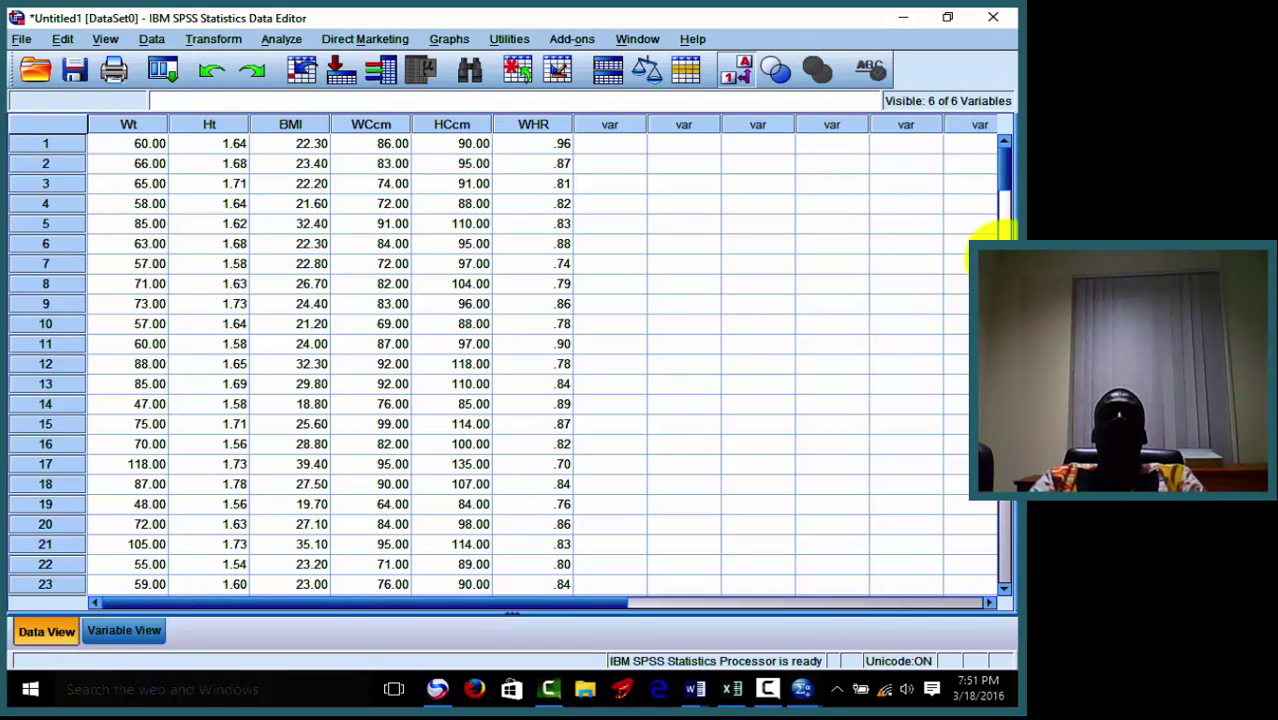
pyautogui.click(1006, 163)
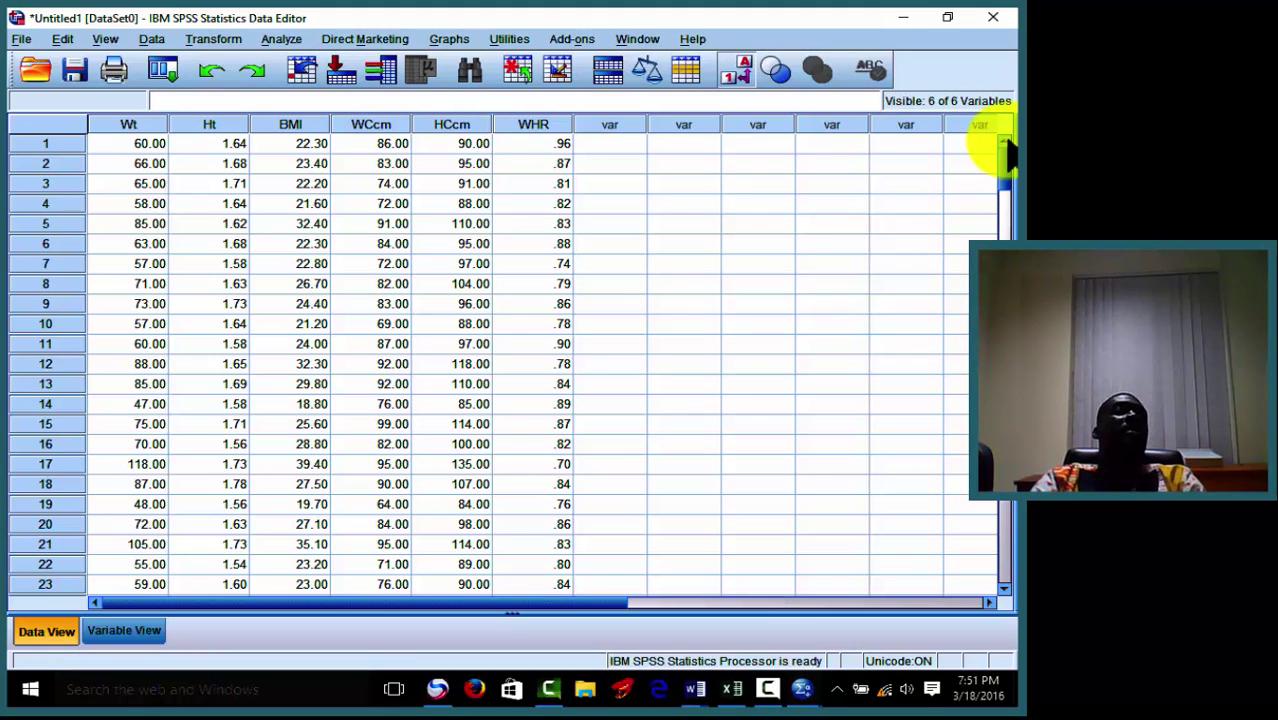
# Start computing a new variable with LogWt as the target variable name.
pyautogui.click(230, 45)
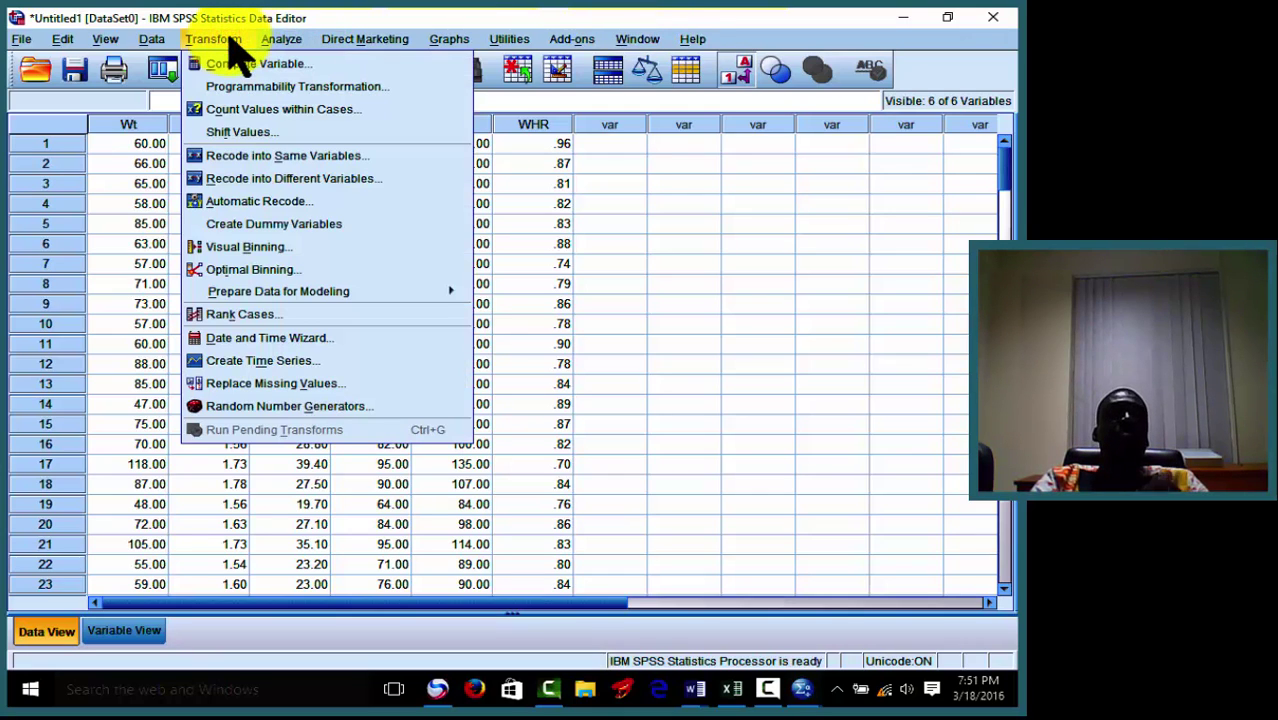
pyautogui.click(229, 63)
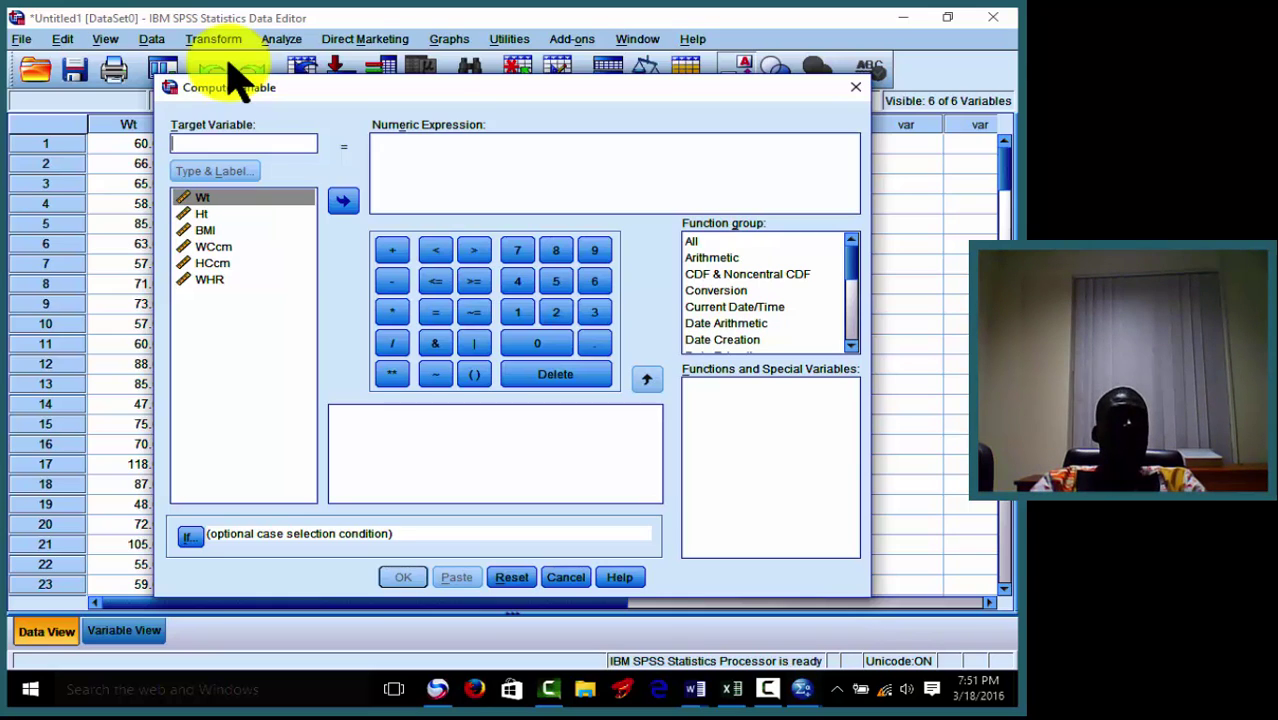
pyautogui.write('L')
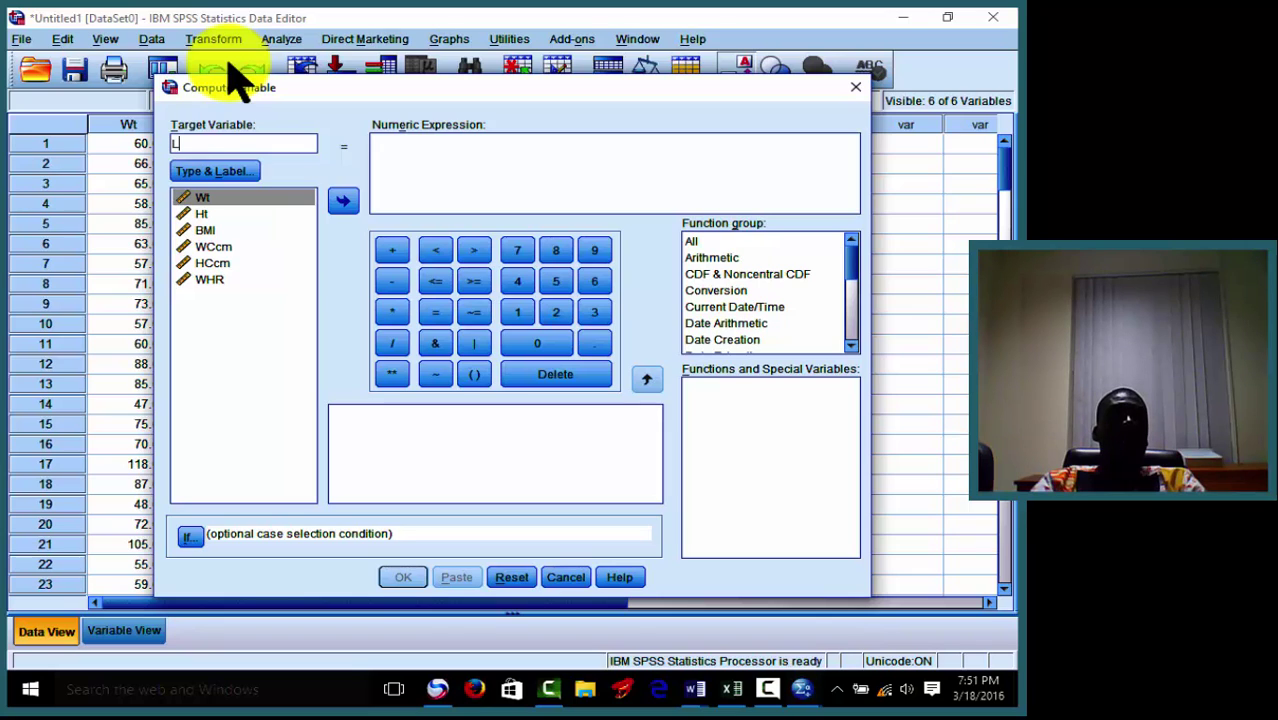
pyautogui.write('o')
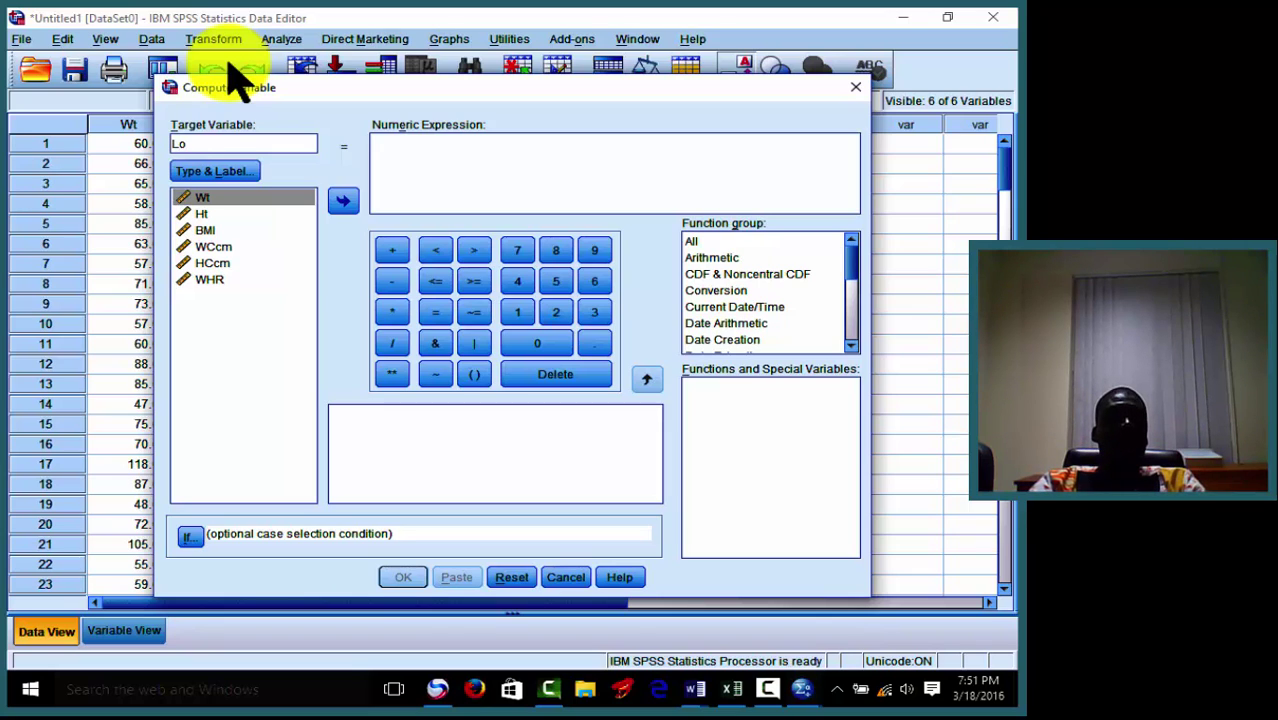
pyautogui.write('g')
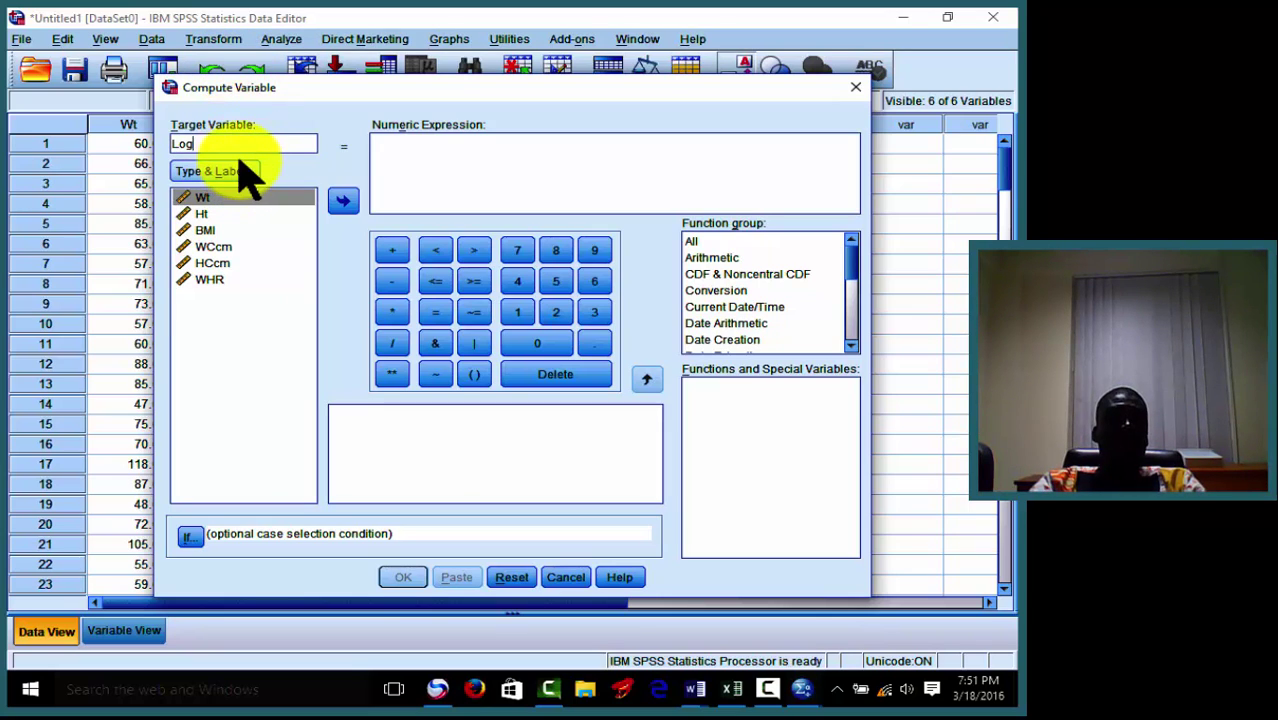
pyautogui.write('Wt')
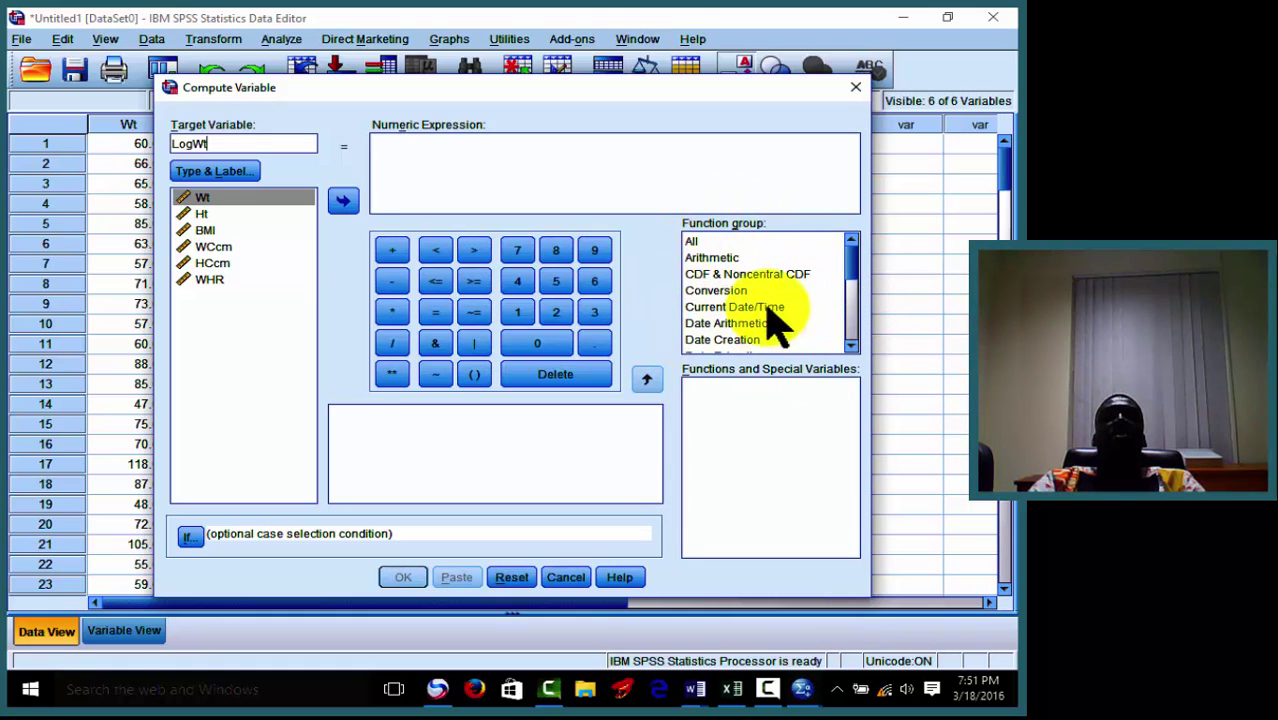
# Compute LogWt with the arithmetic expression LG10(Wt) and select the new column in the dataset.
pyautogui.click(725, 258)
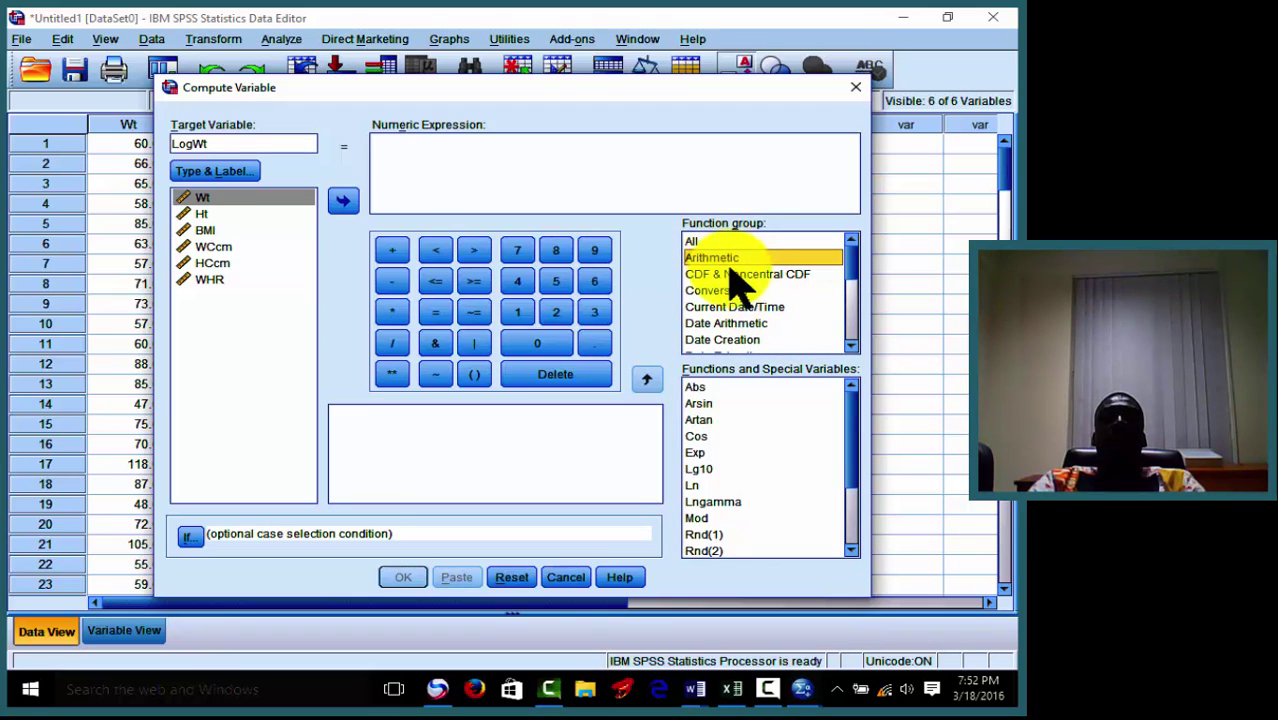
pyautogui.click(705, 469)
pyautogui.click(712, 472)
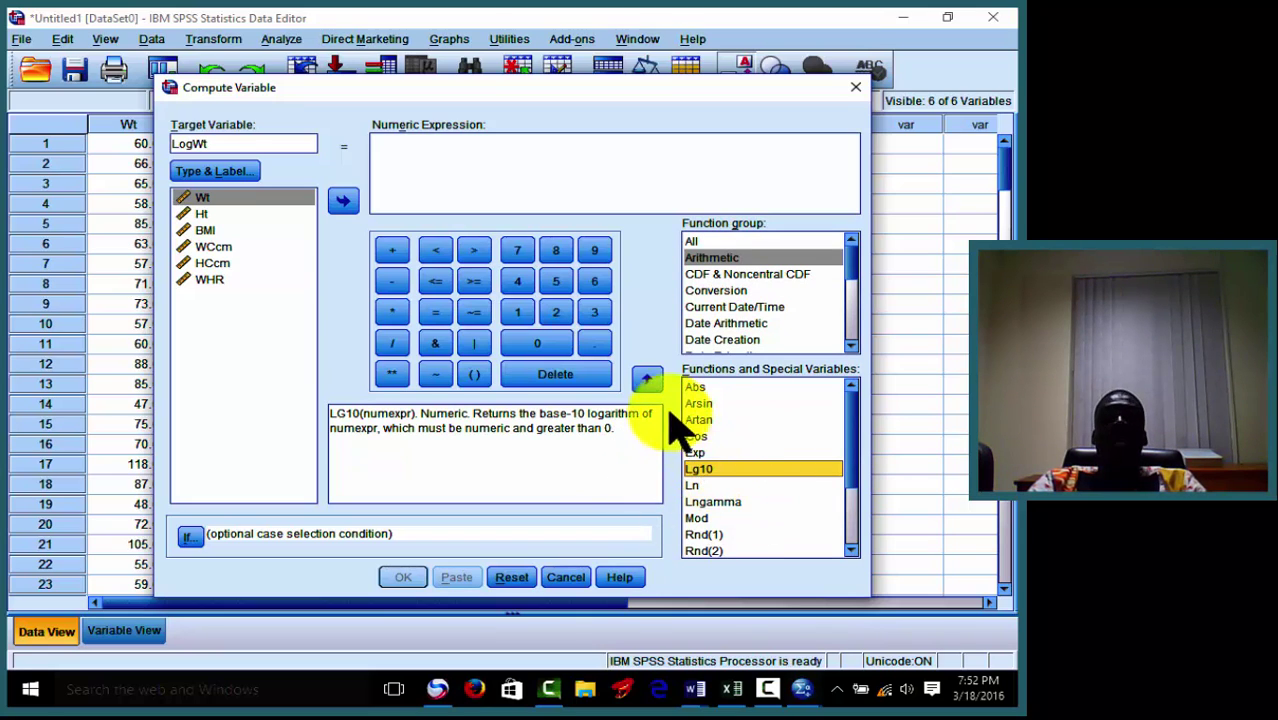
pyautogui.click(647, 380)
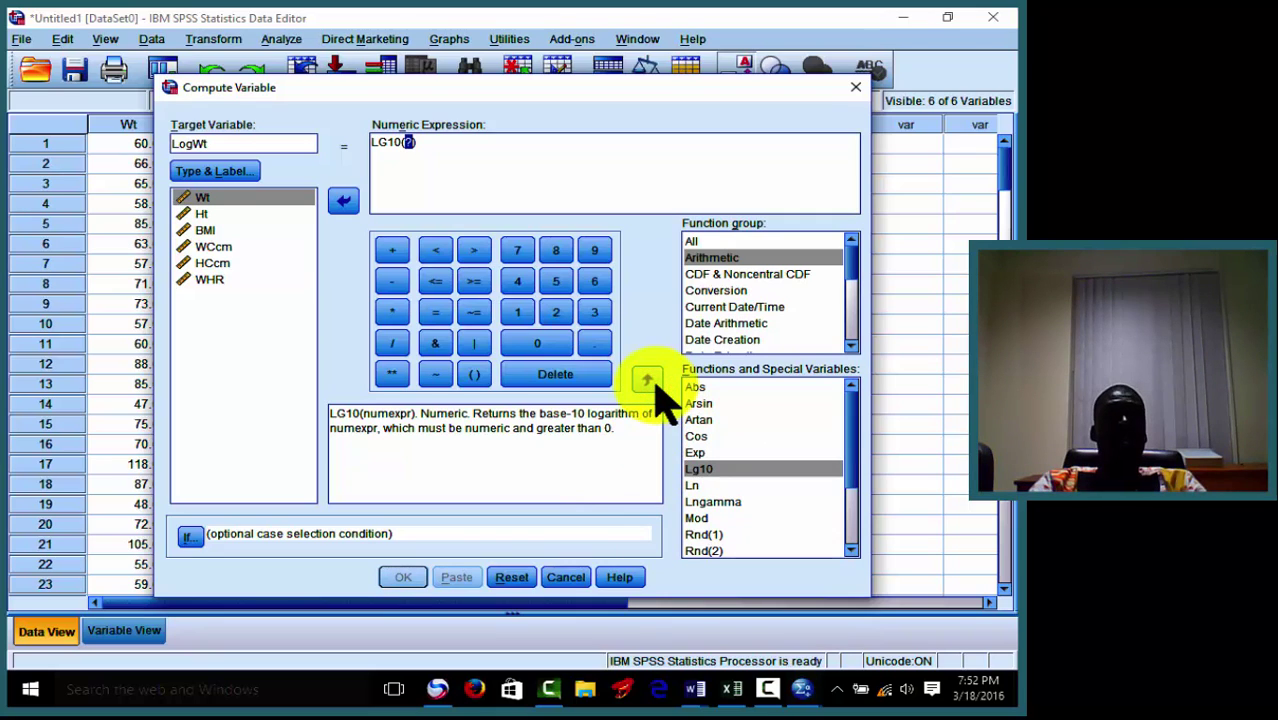
pyautogui.click(287, 200)
pyautogui.click(343, 201)
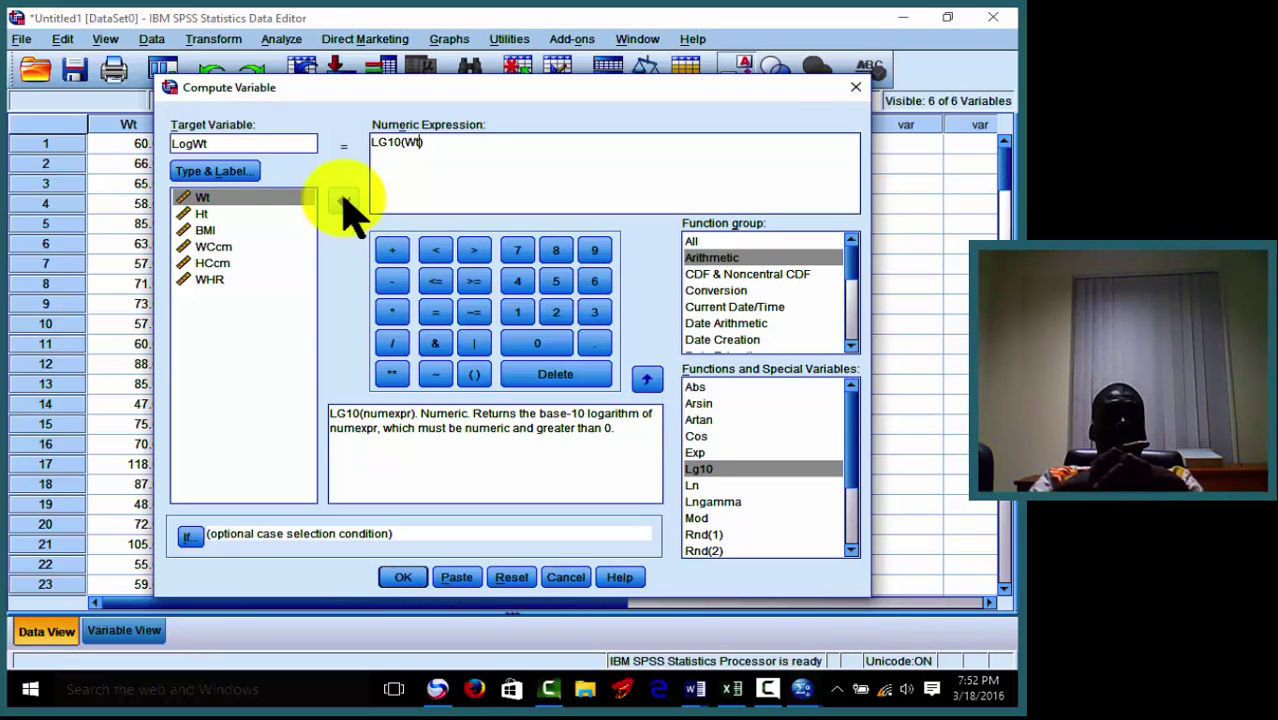
pyautogui.click(403, 578)
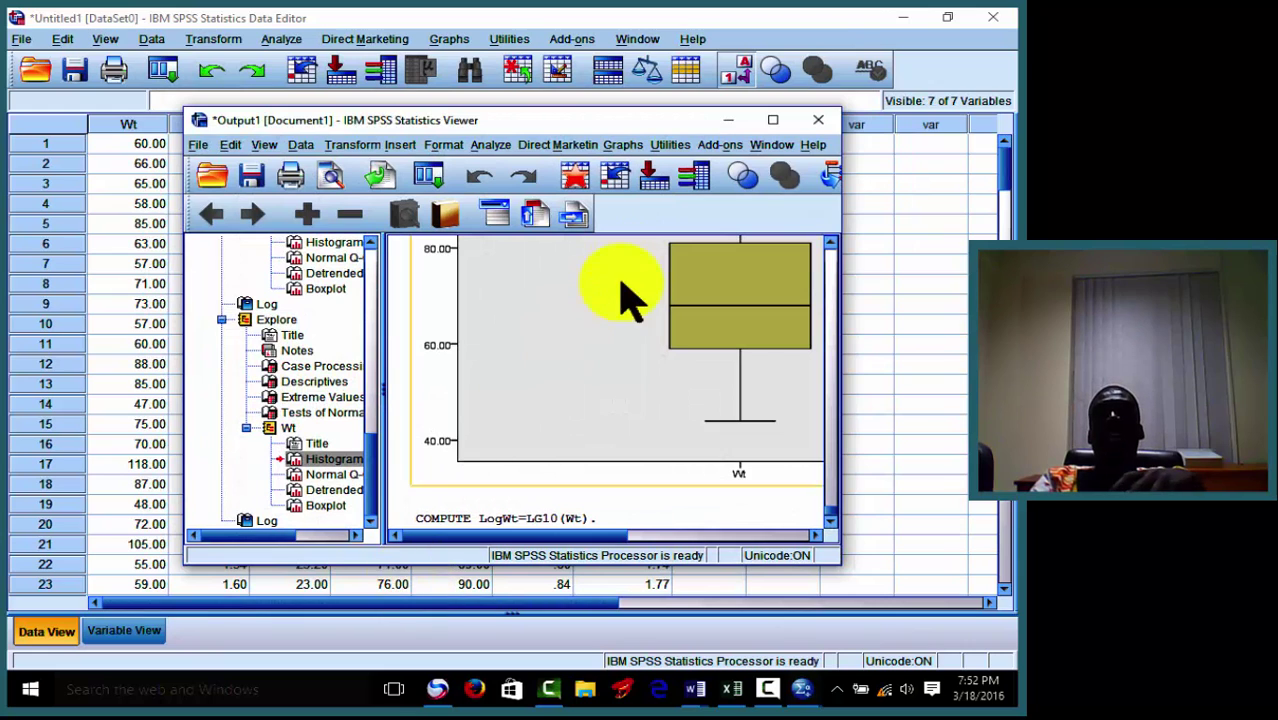
pyautogui.click(728, 120)
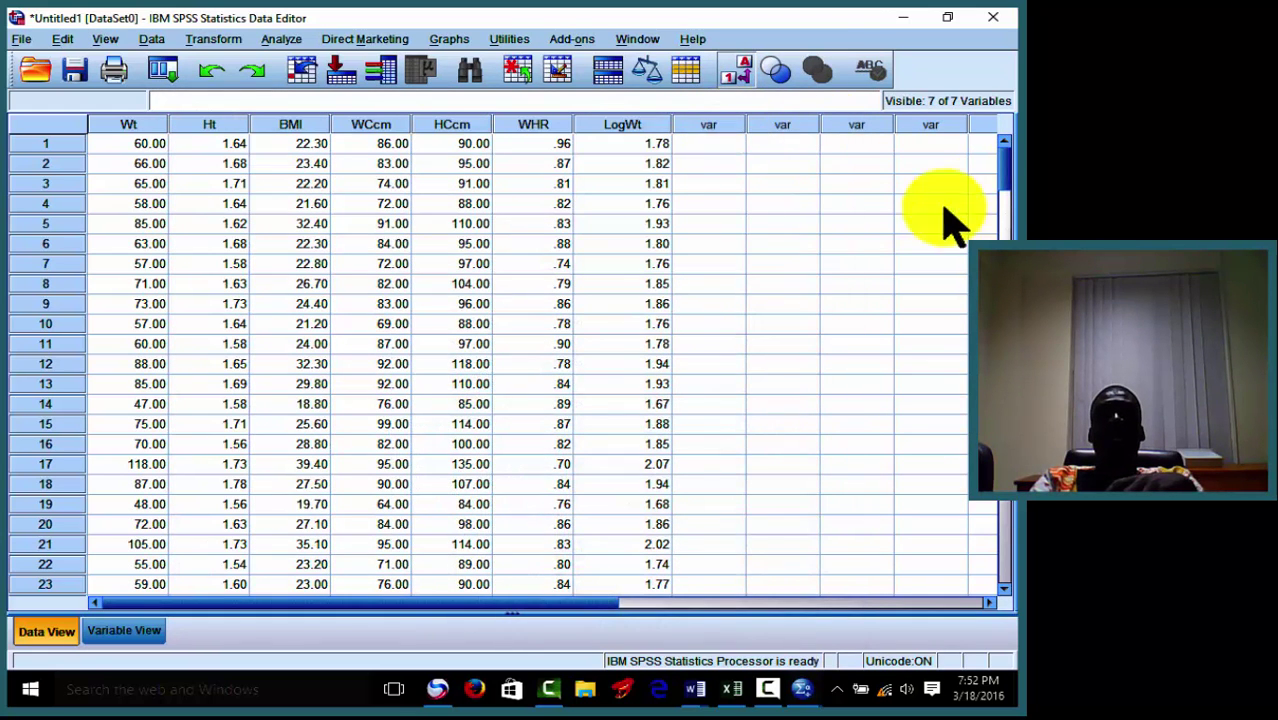
pyautogui.click(652, 127)
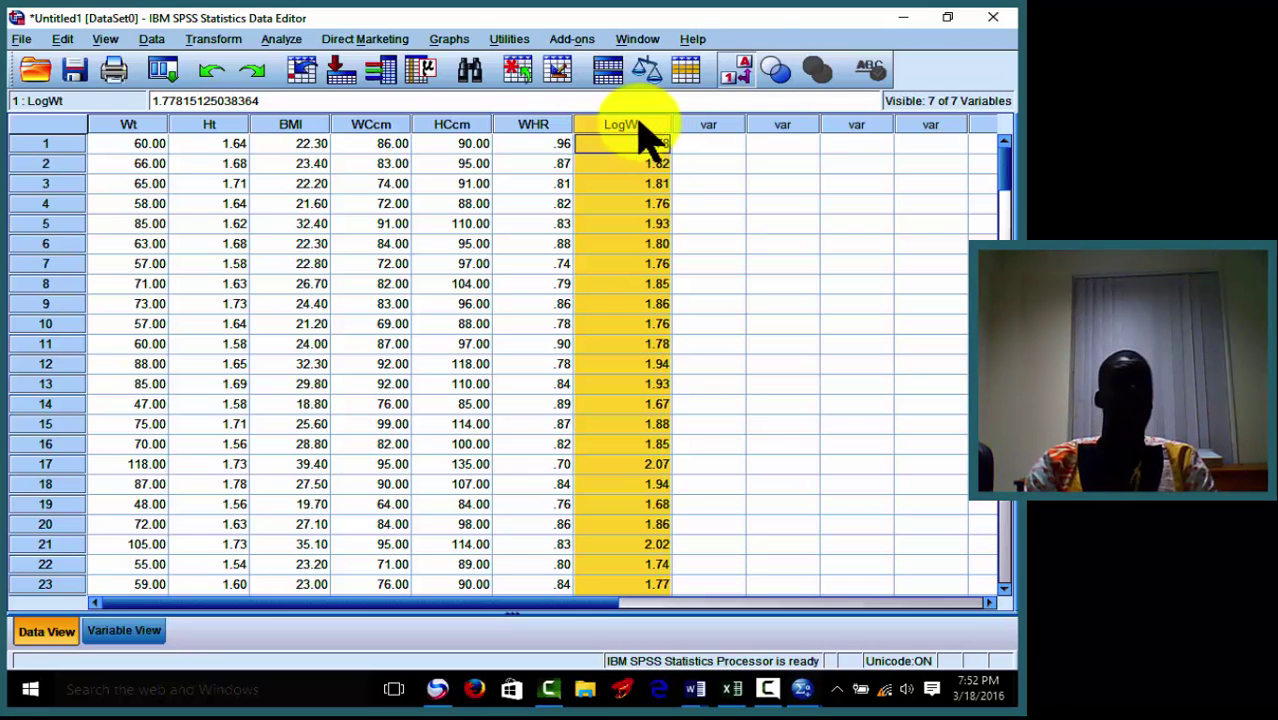
# Run Explore again with LogWt replacing Wt as the only dependent variable, and maximize the output window.
pyautogui.click(183, 70)
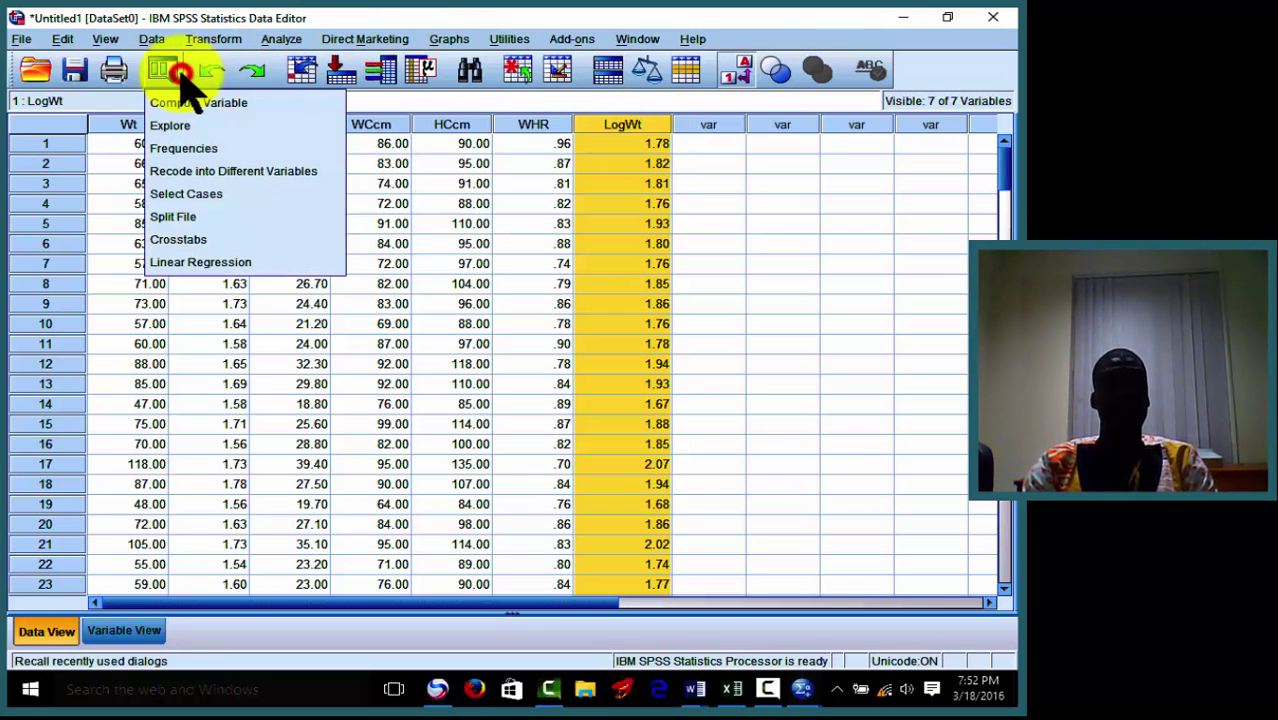
pyautogui.click(190, 125)
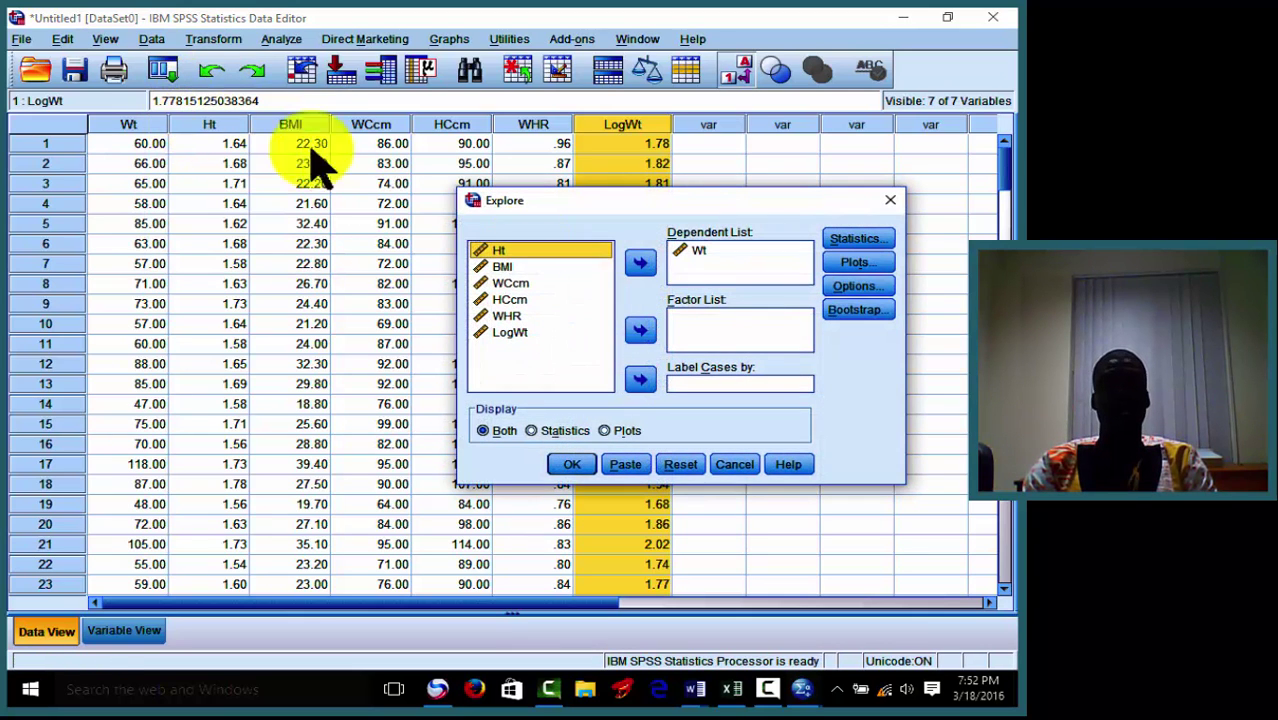
pyautogui.click(708, 251)
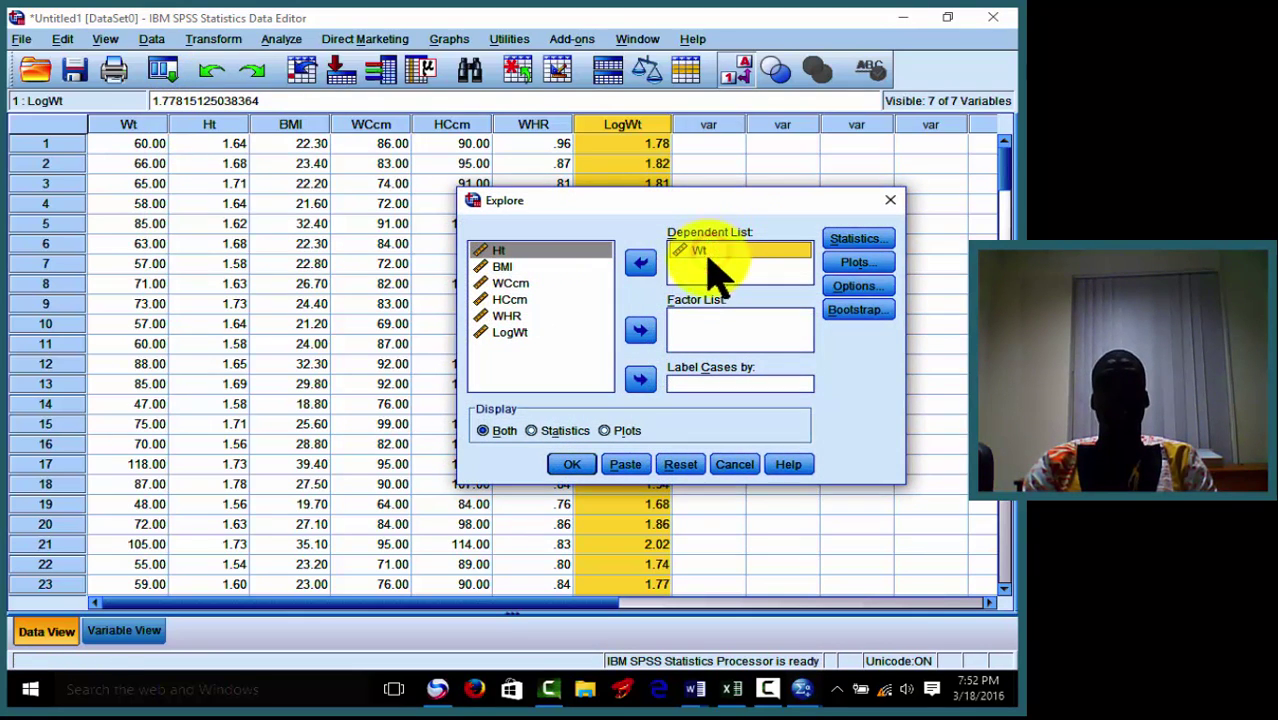
pyautogui.click(641, 264)
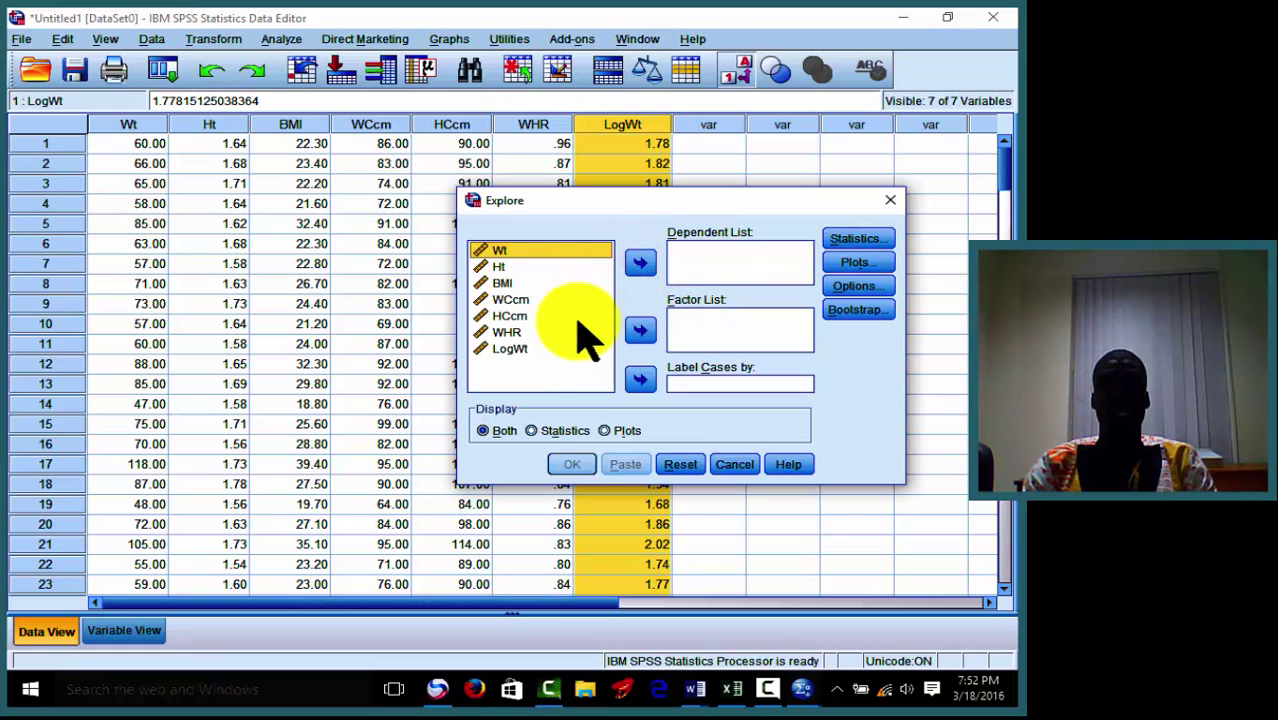
pyautogui.click(512, 349)
pyautogui.click(630, 263)
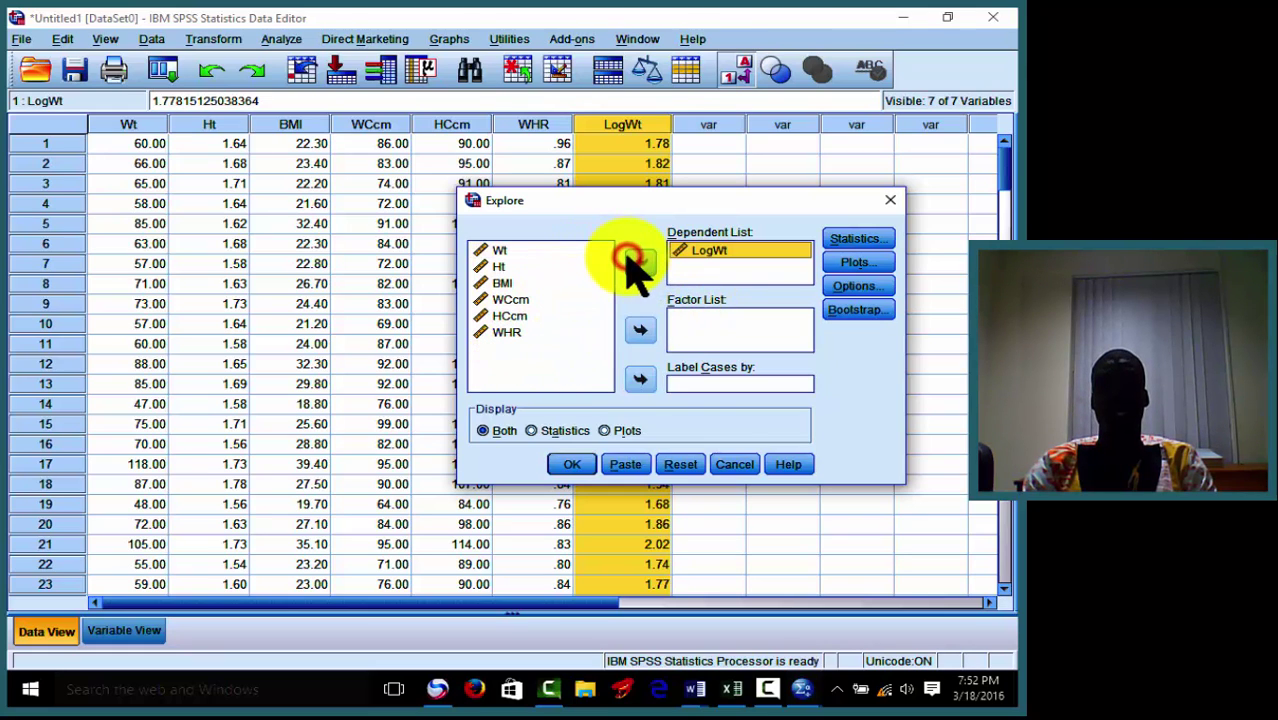
pyautogui.click(568, 466)
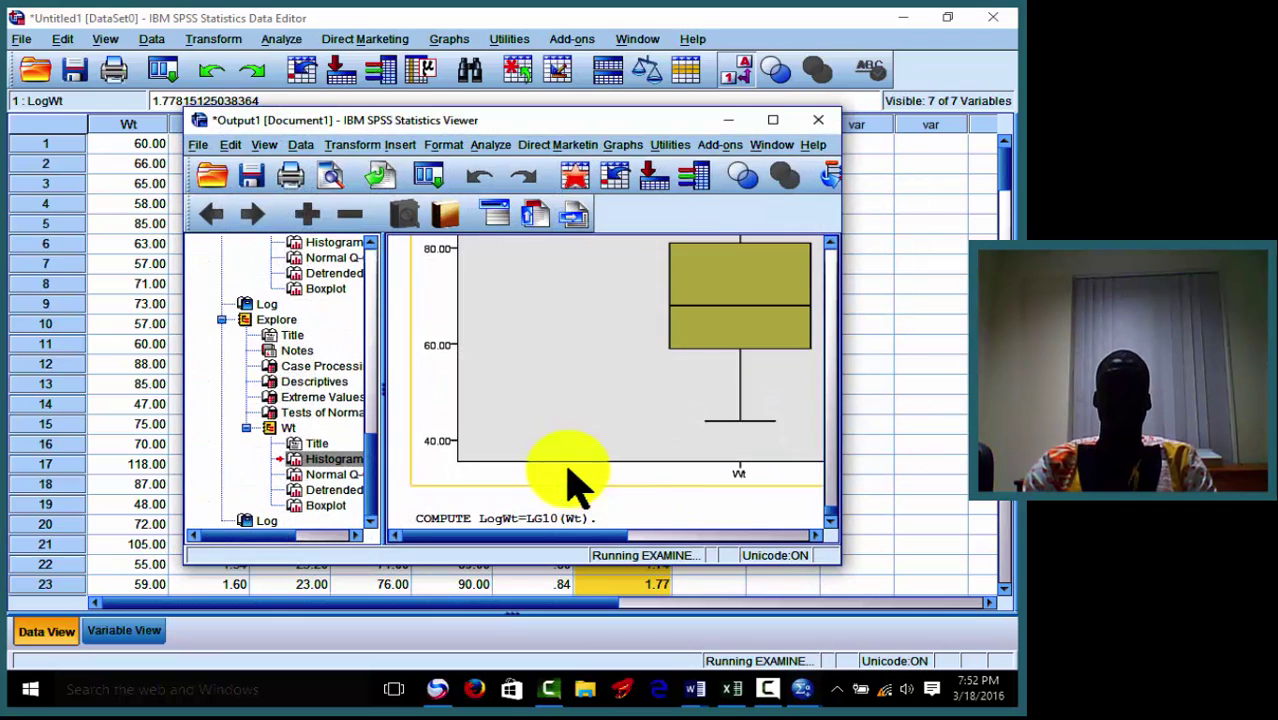
pyautogui.click(772, 121)
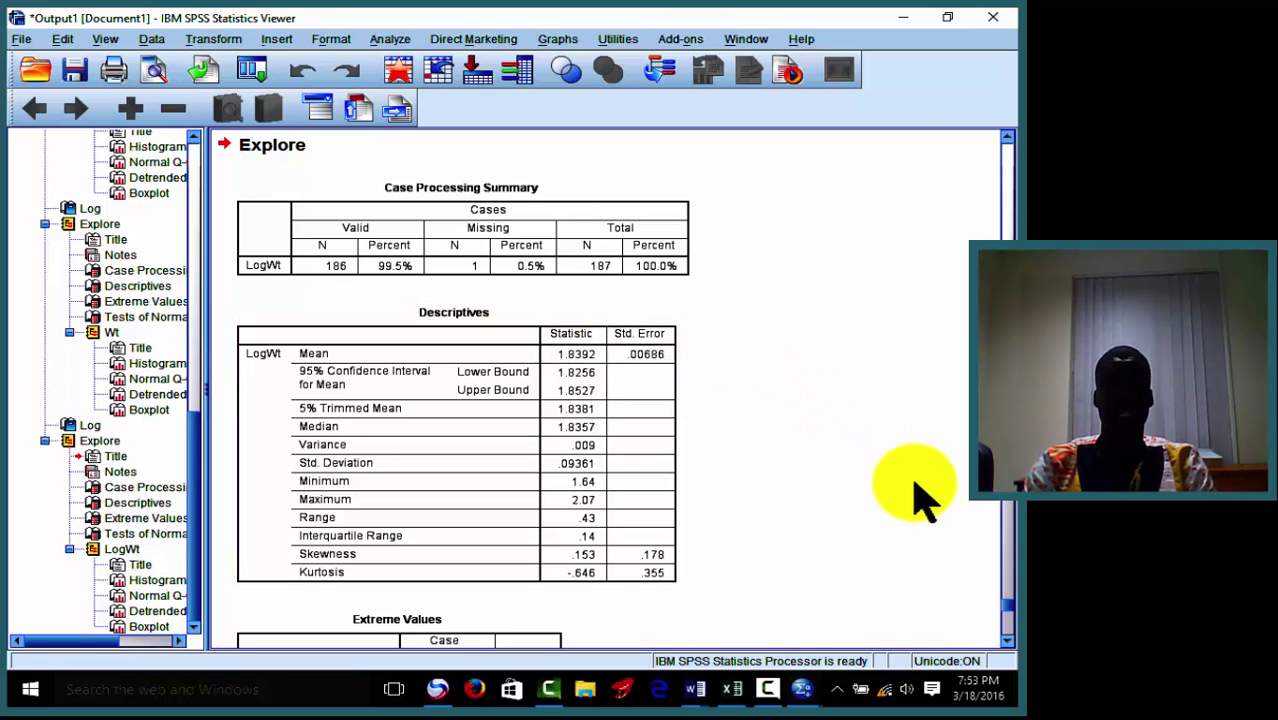
# Examine the skewness and kurtosis in the LogWt Descriptives and the Kolmogorov-Smirnov and Shapiro-Wilk significance in Tests of Normality.
pyautogui.click(1008, 643)
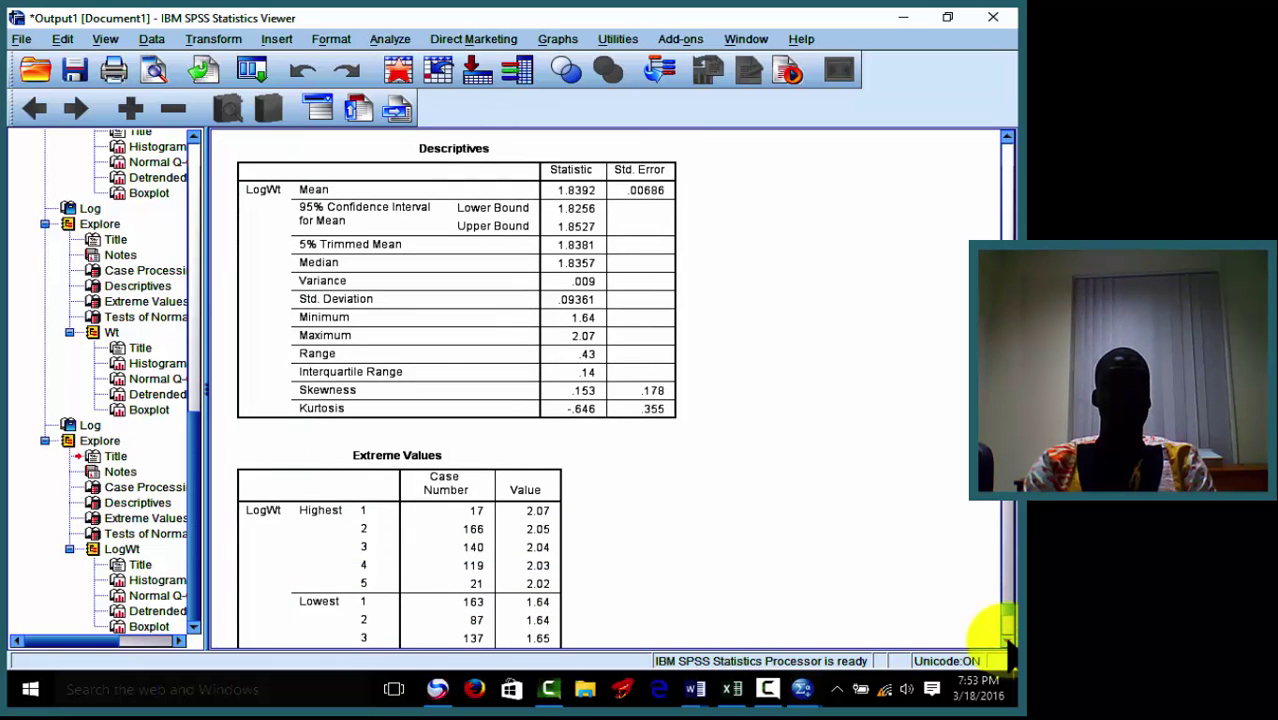
pyautogui.click(415, 375)
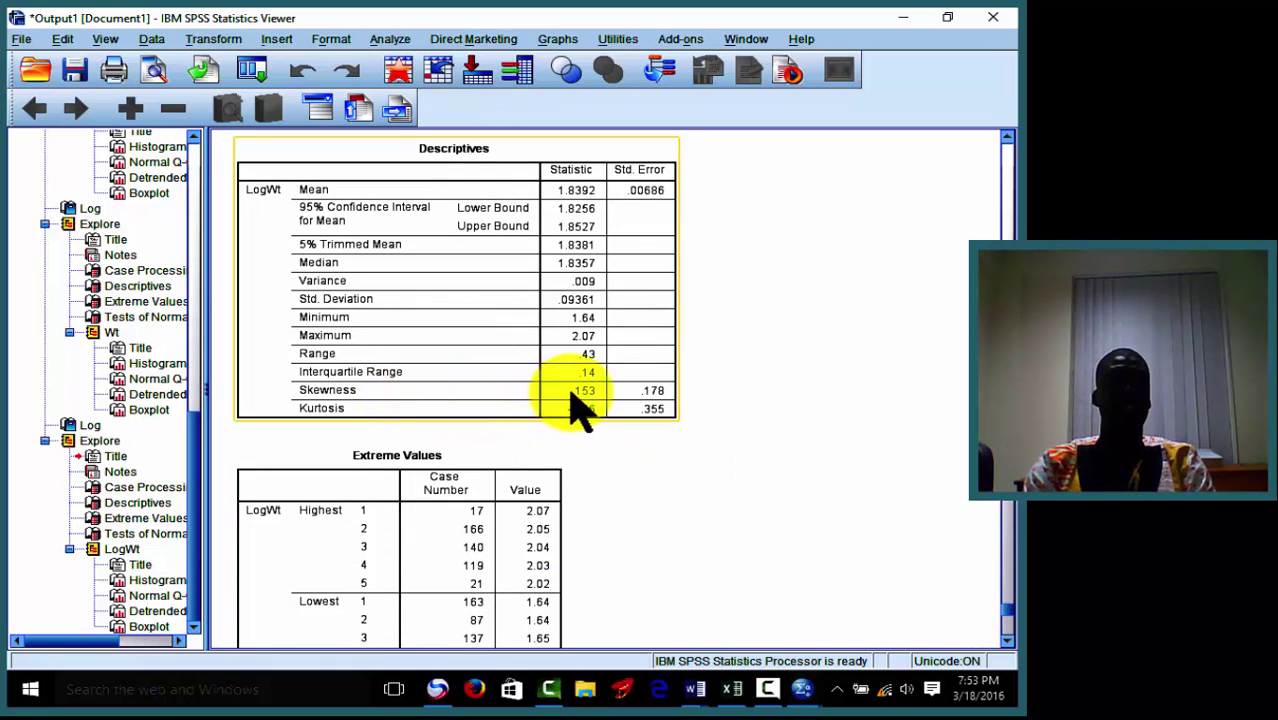
pyautogui.doubleClick(580, 405)
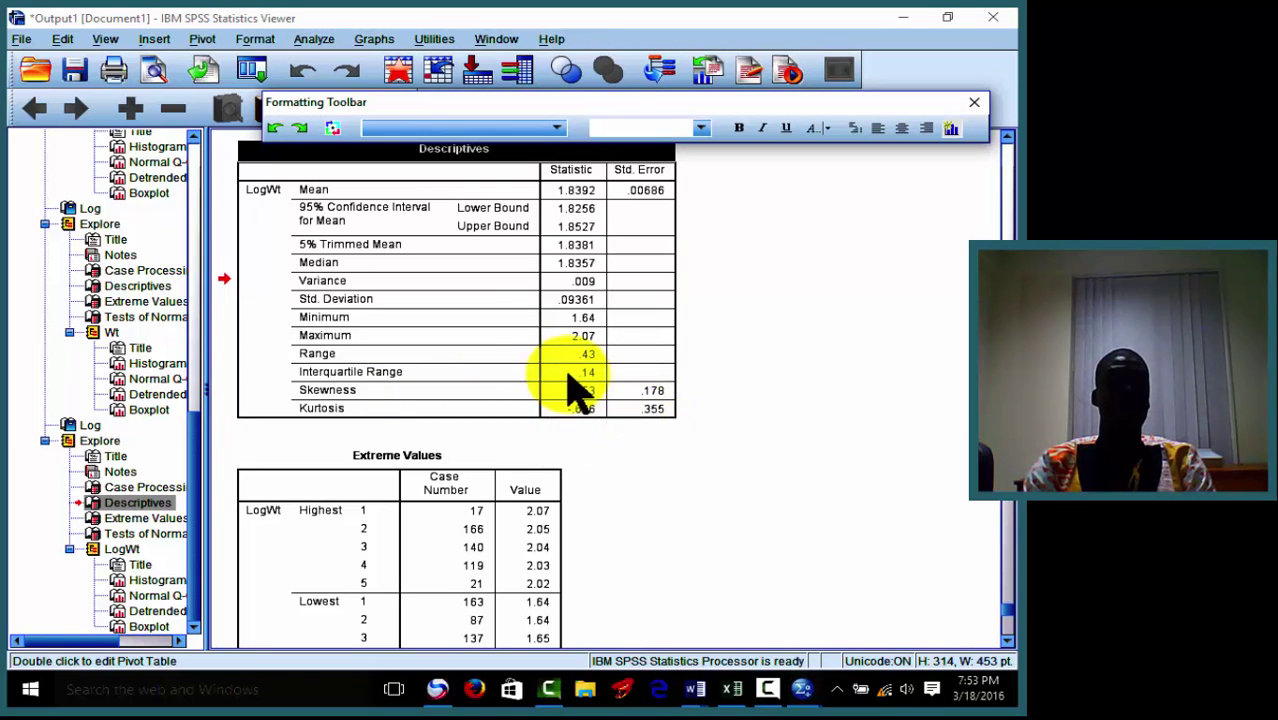
pyautogui.click(586, 391)
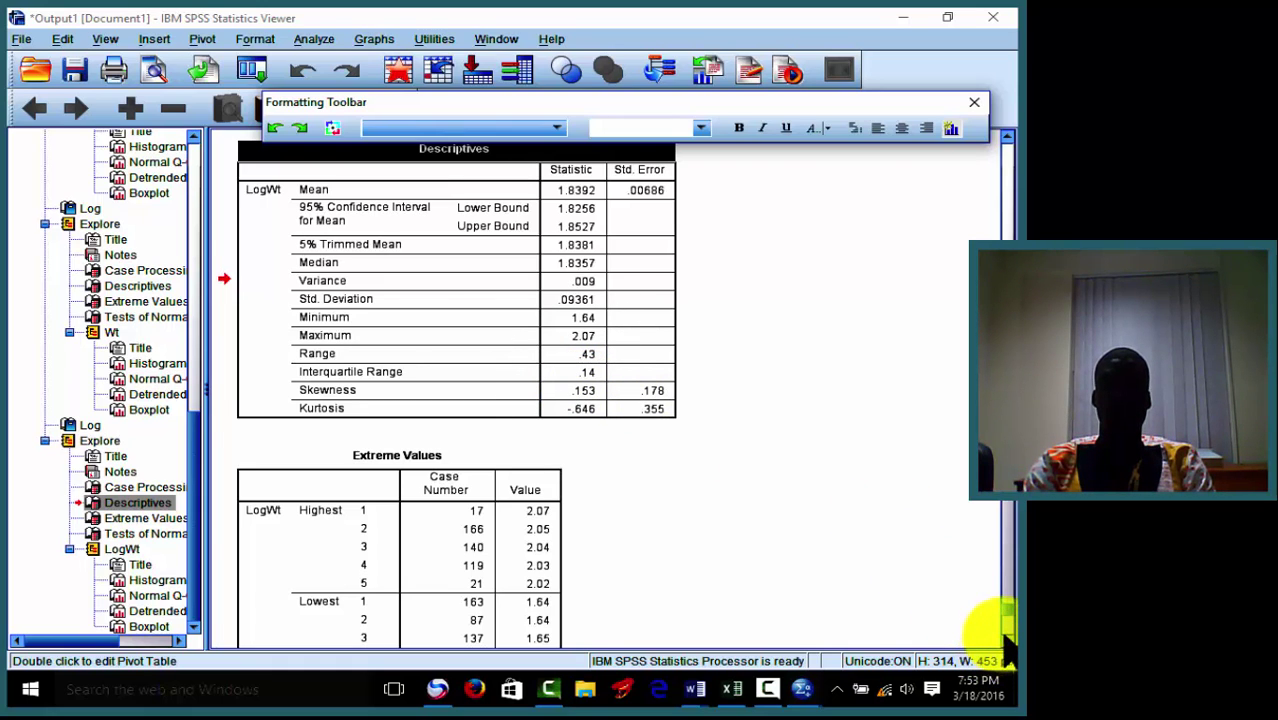
pyautogui.scroll(-10, 1008, 650)
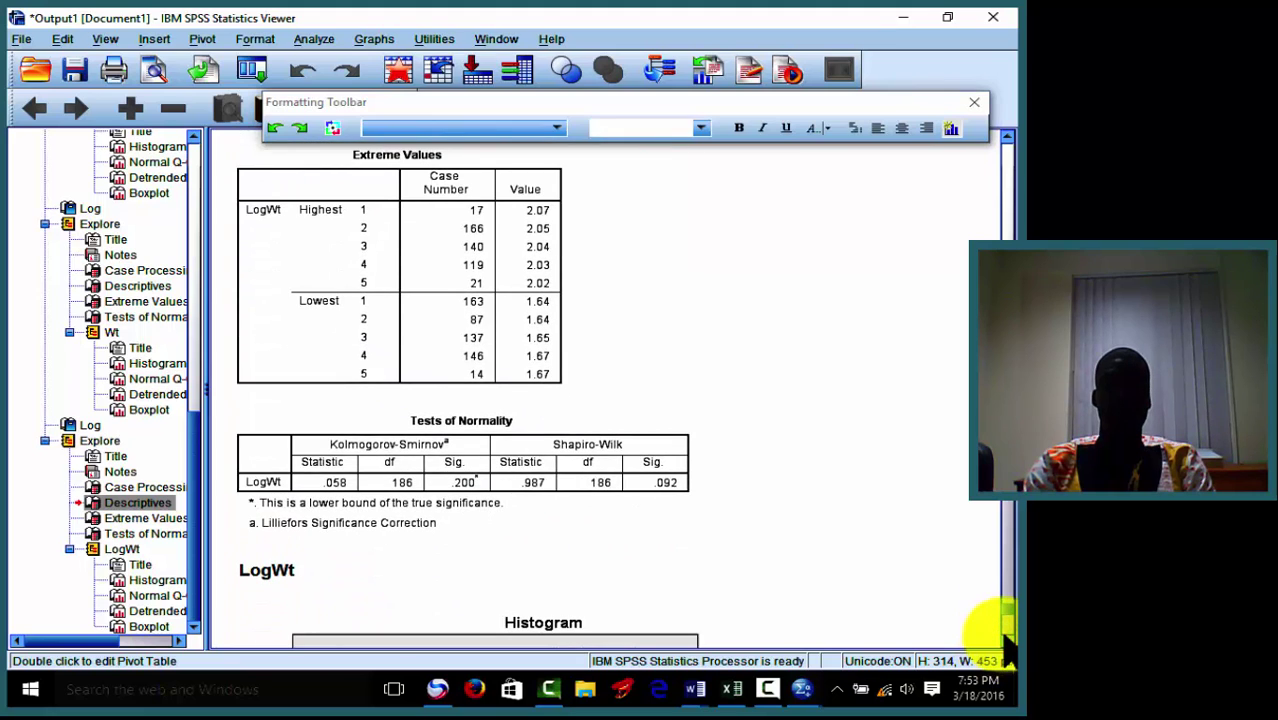
pyautogui.click(670, 485)
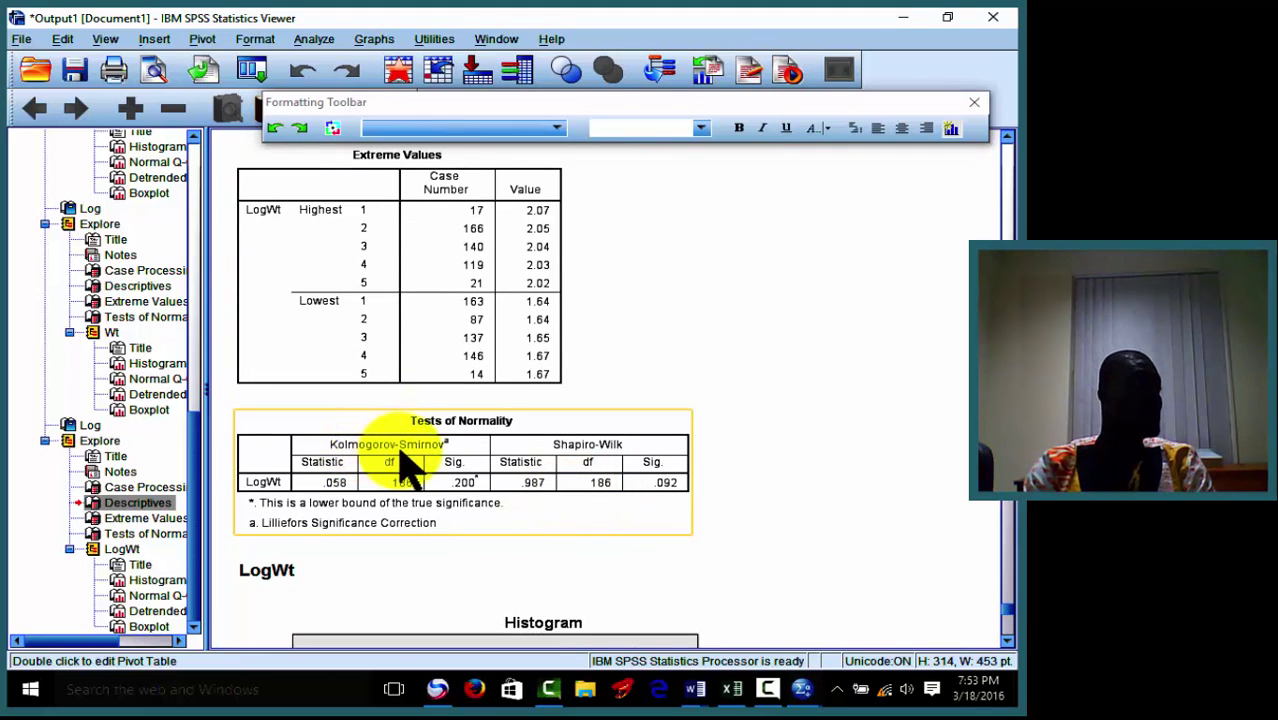
pyautogui.click(462, 500)
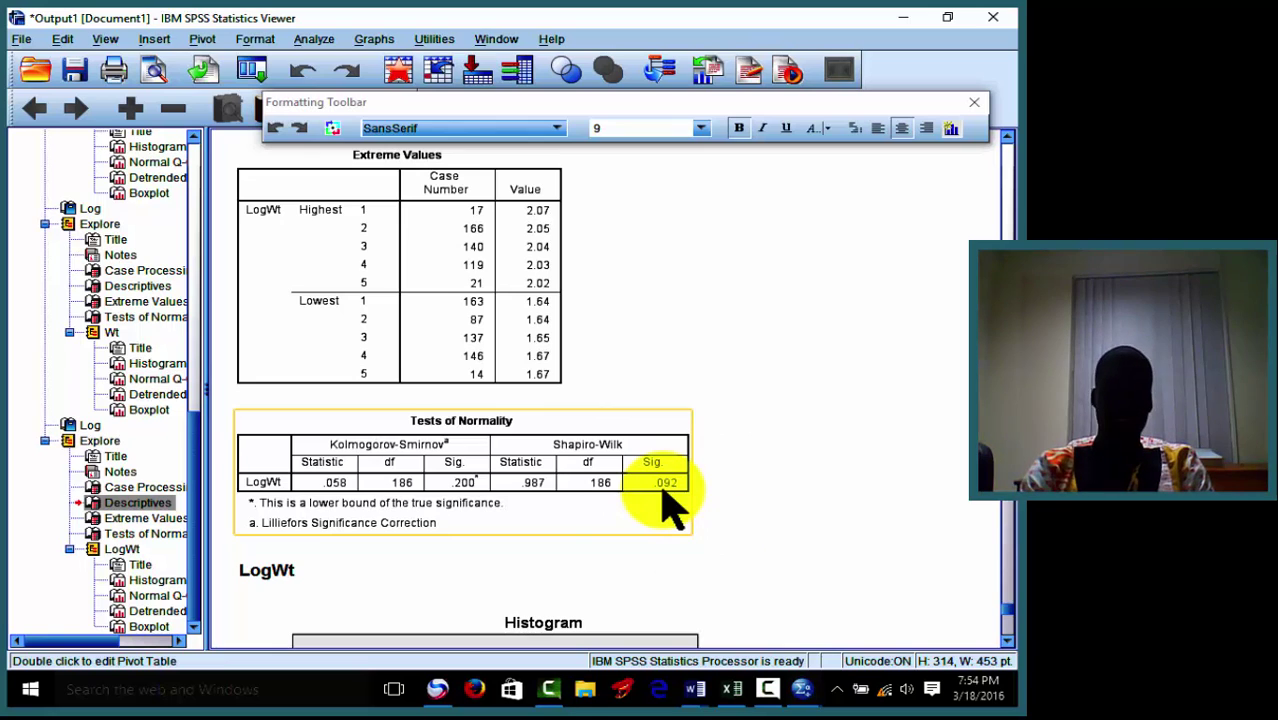
pyautogui.click(966, 589)
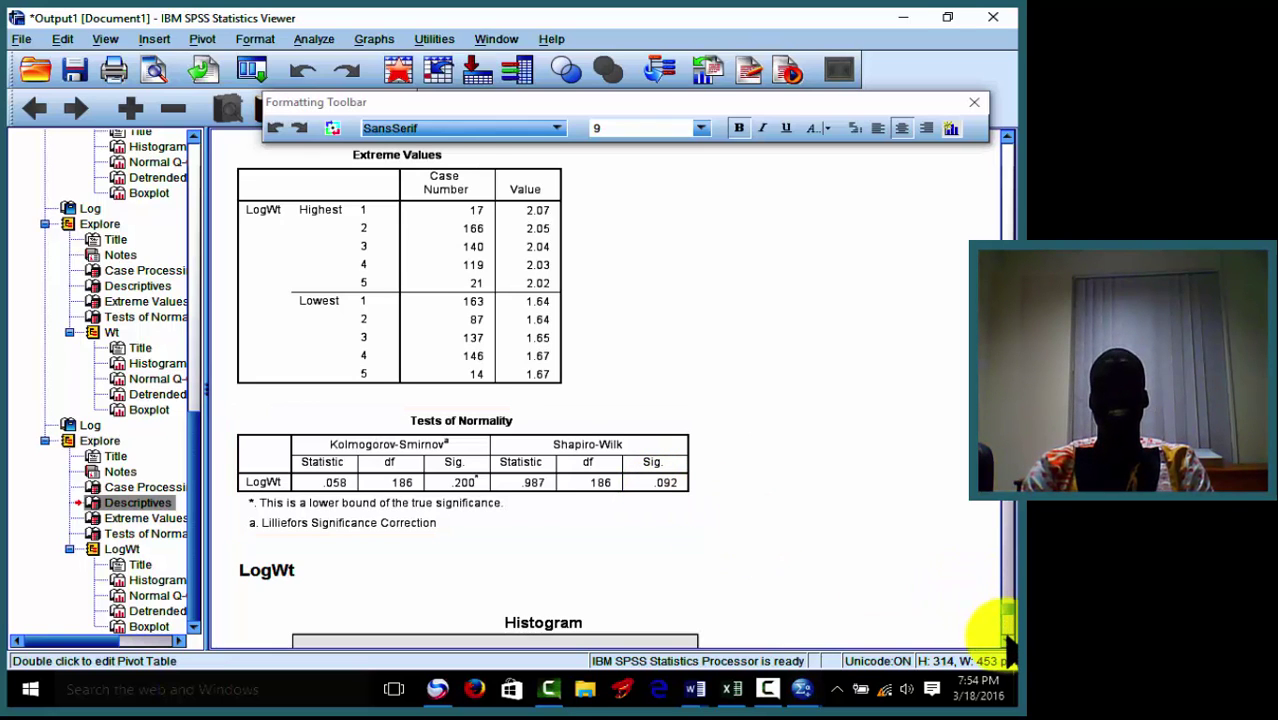
# Add a Normal distribution curve with automatic parameters to the LogWt histogram and close the Chart Editor.
pyautogui.click(1007, 643)
pyautogui.click(1007, 643)
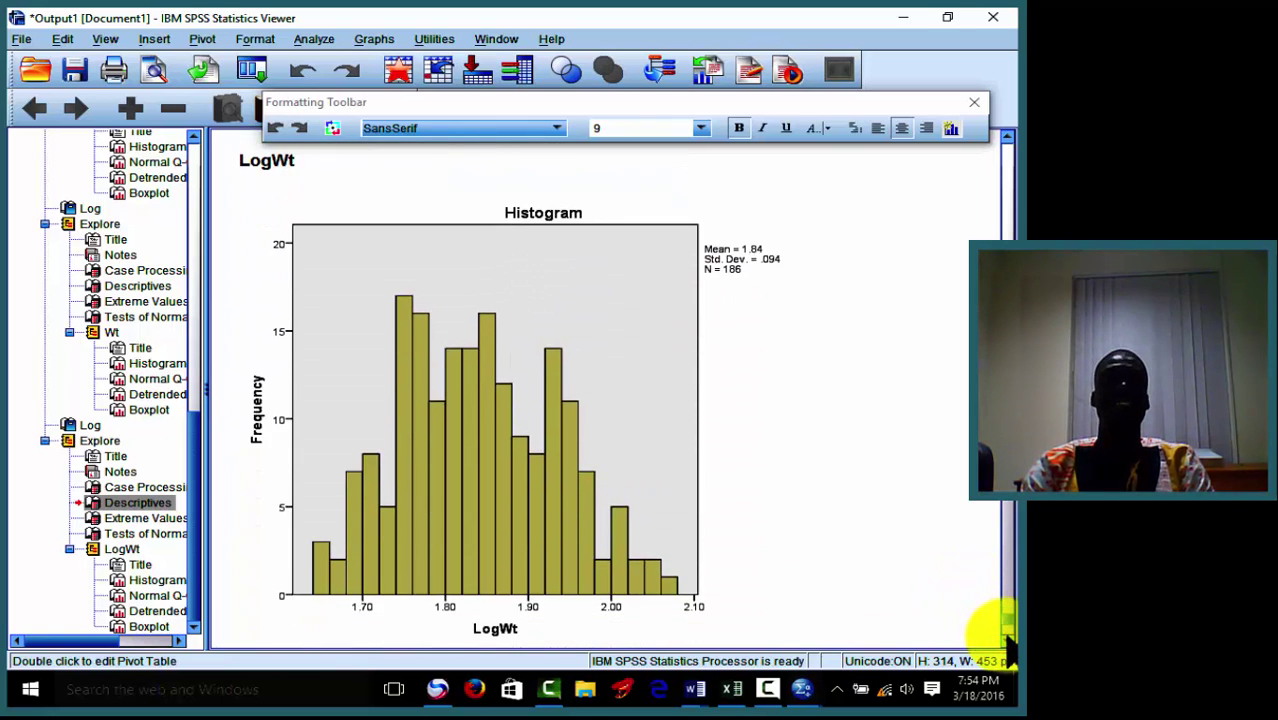
pyautogui.click(651, 551)
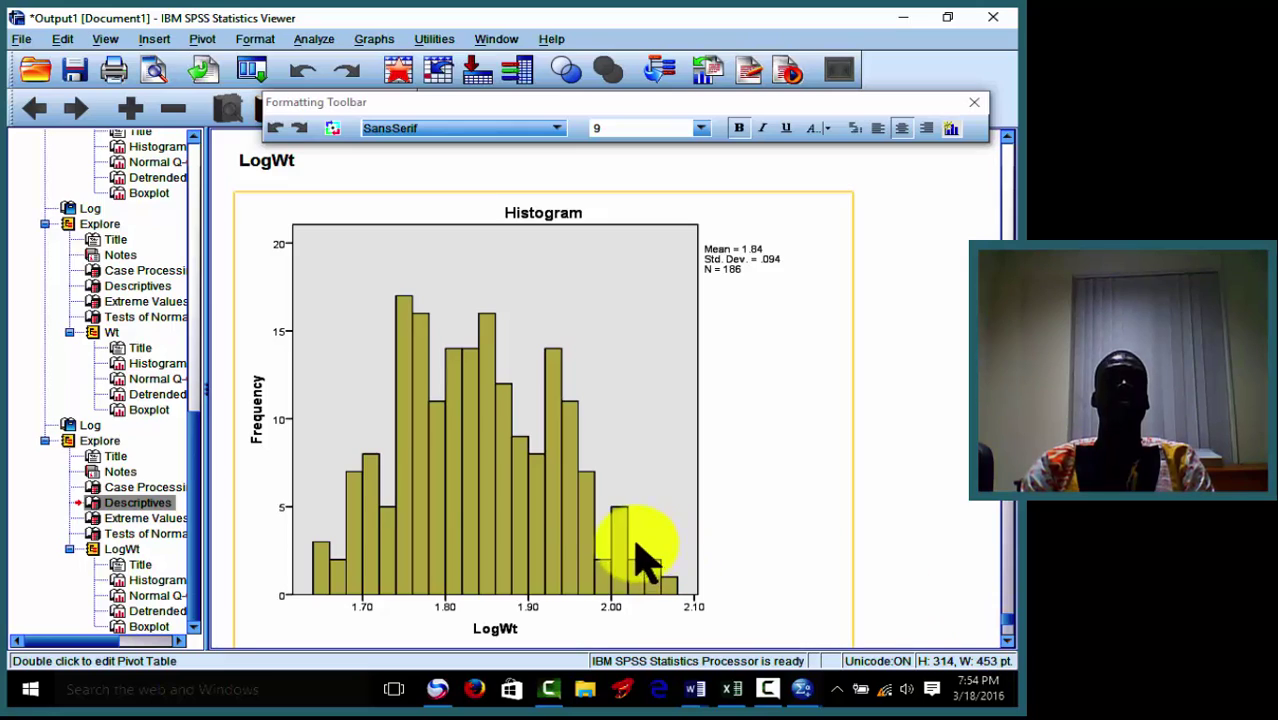
pyautogui.doubleClick(543, 448)
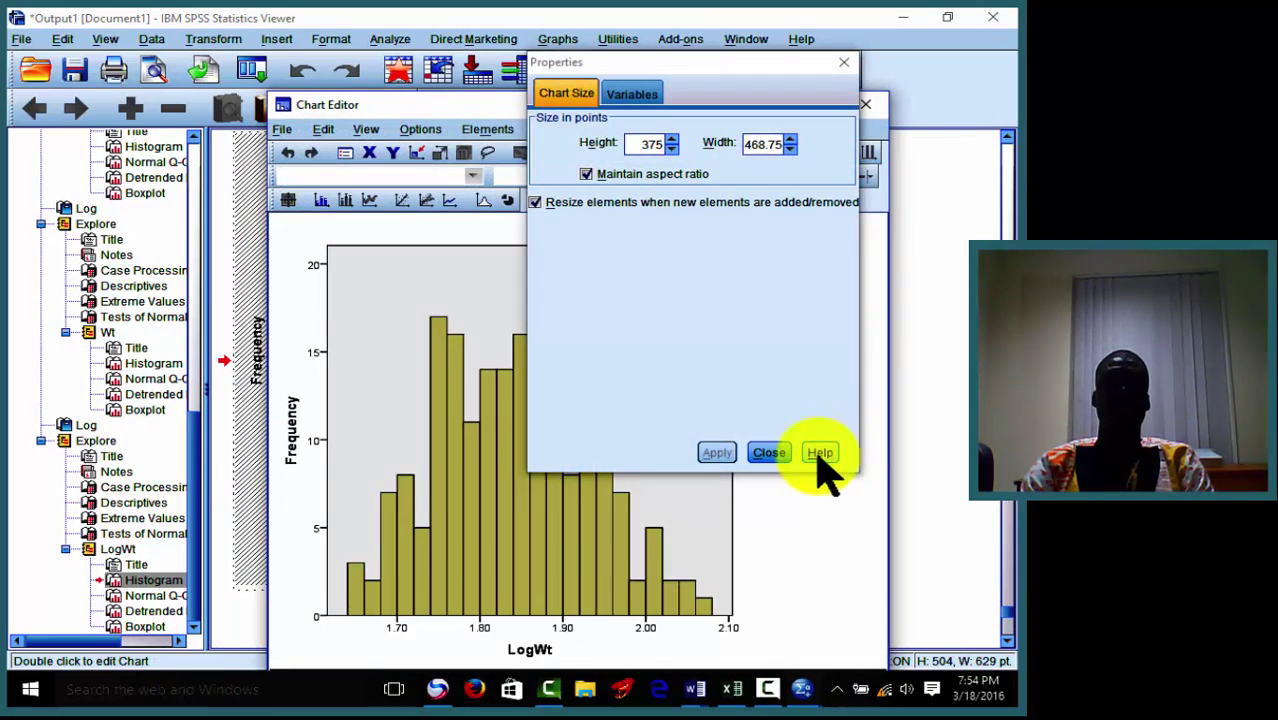
pyautogui.click(783, 454)
pyautogui.click(487, 203)
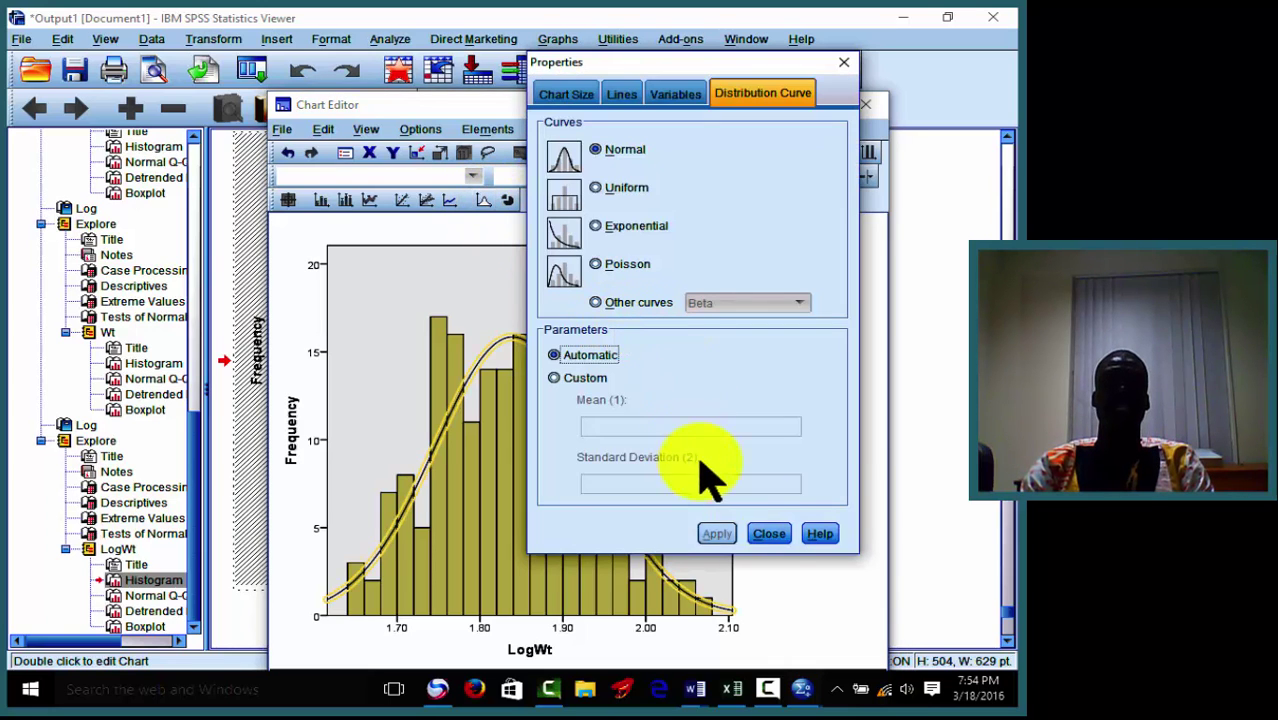
pyautogui.click(770, 535)
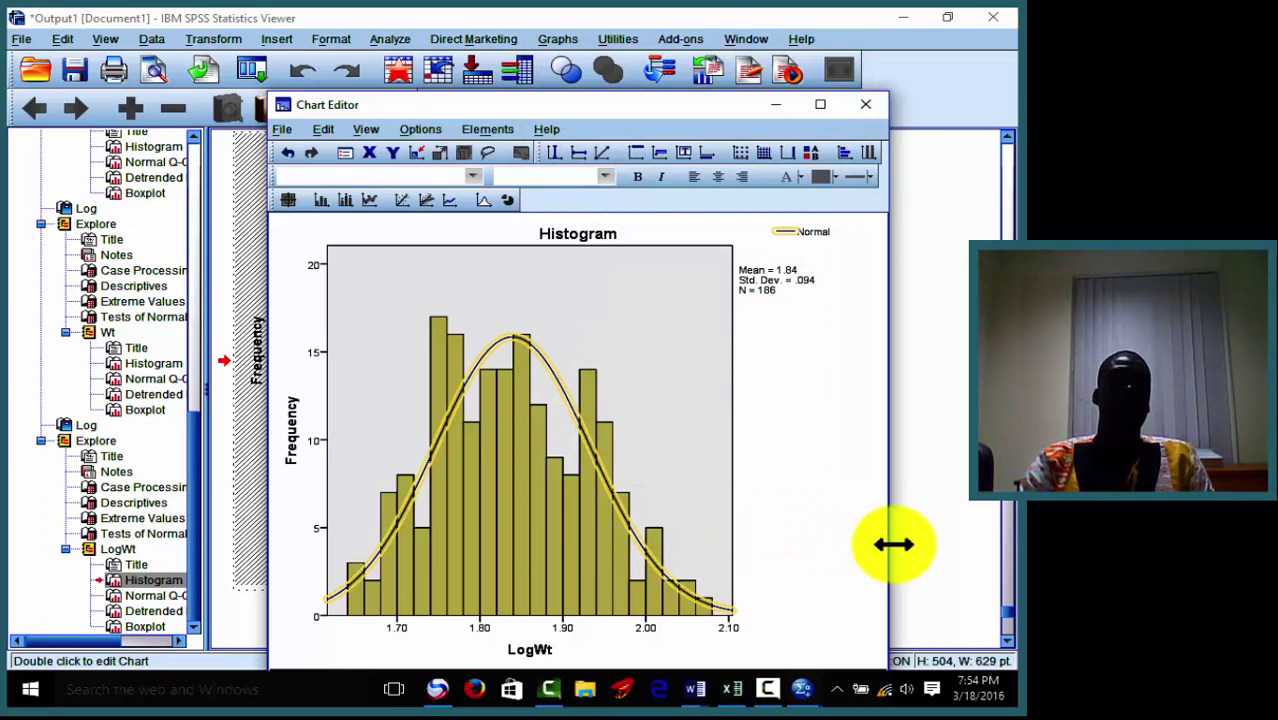
pyautogui.click(922, 480)
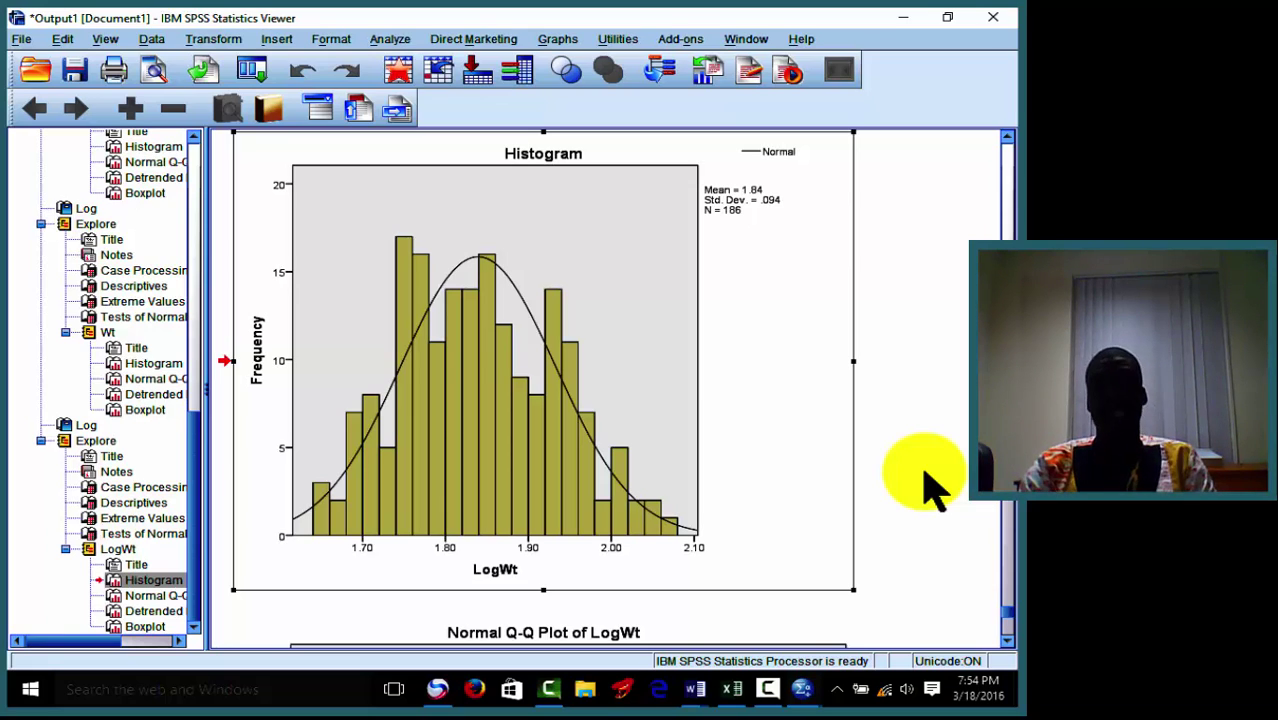
# Examine the normal Q-Q plot, detrended Q-Q plot and boxplot of LogWt for departures from normality.
pyautogui.click(1007, 640)
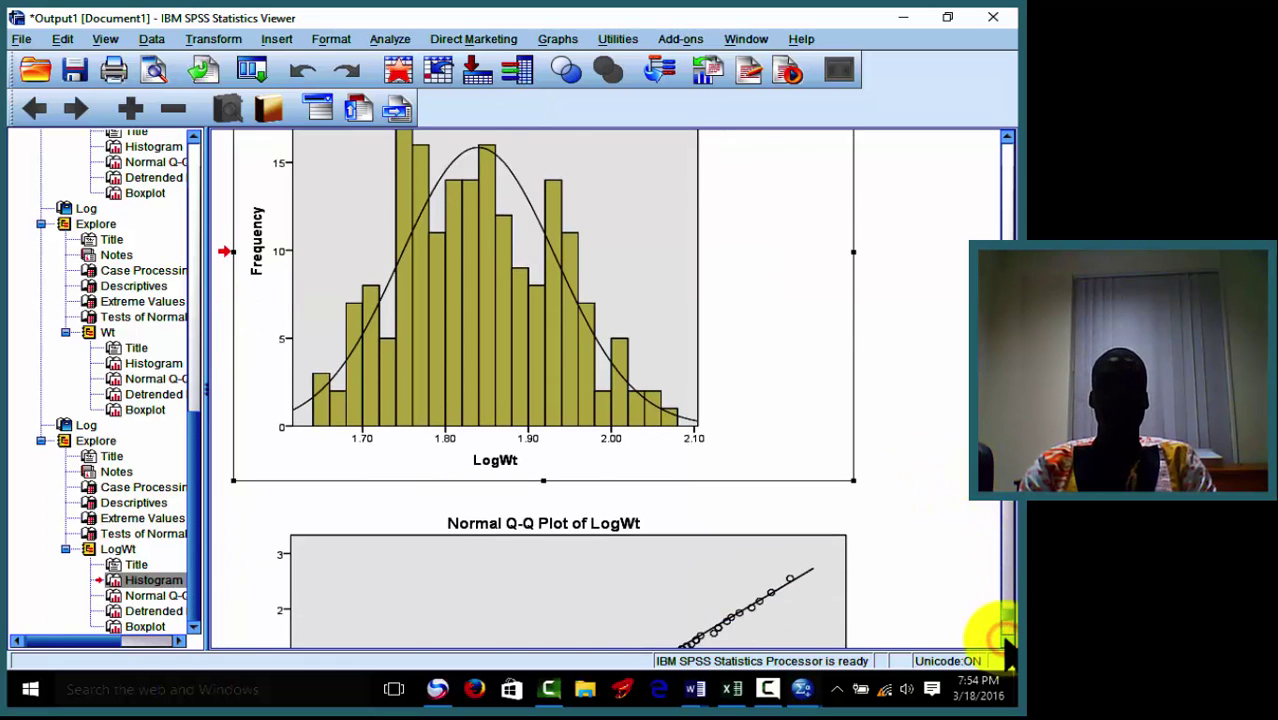
pyautogui.scroll(-8, 1007, 640)
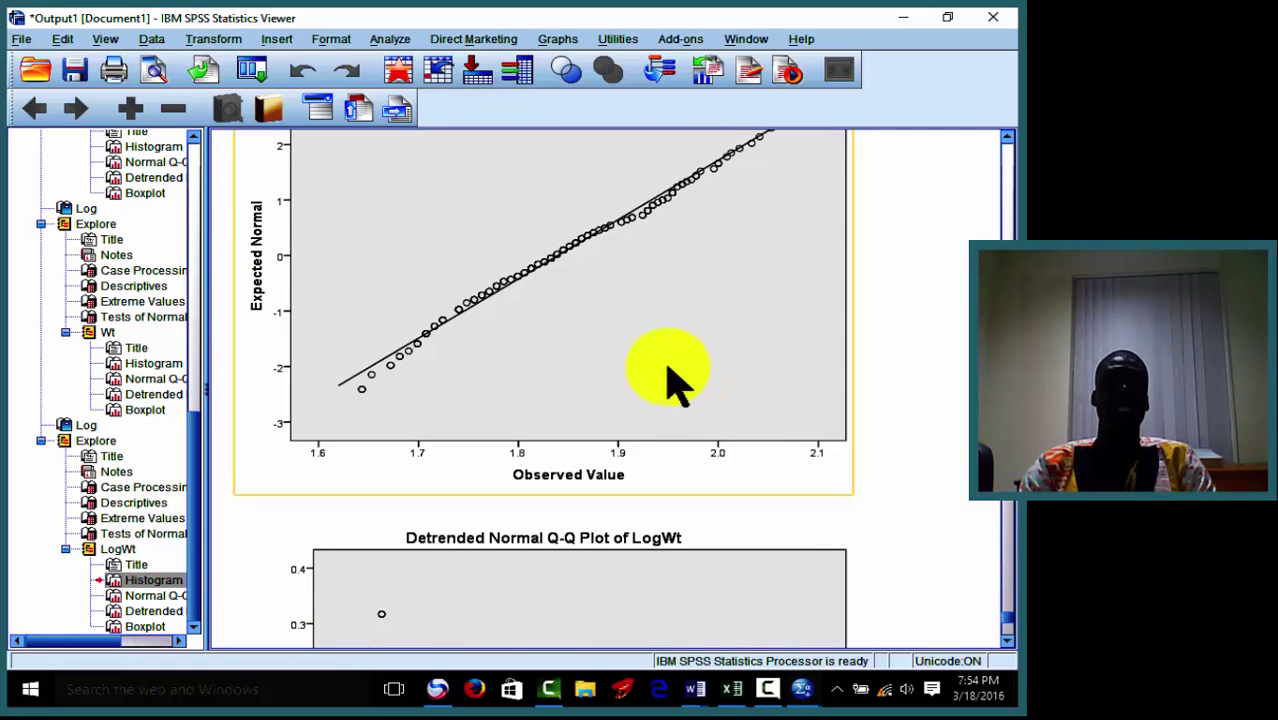
pyautogui.click(1007, 136)
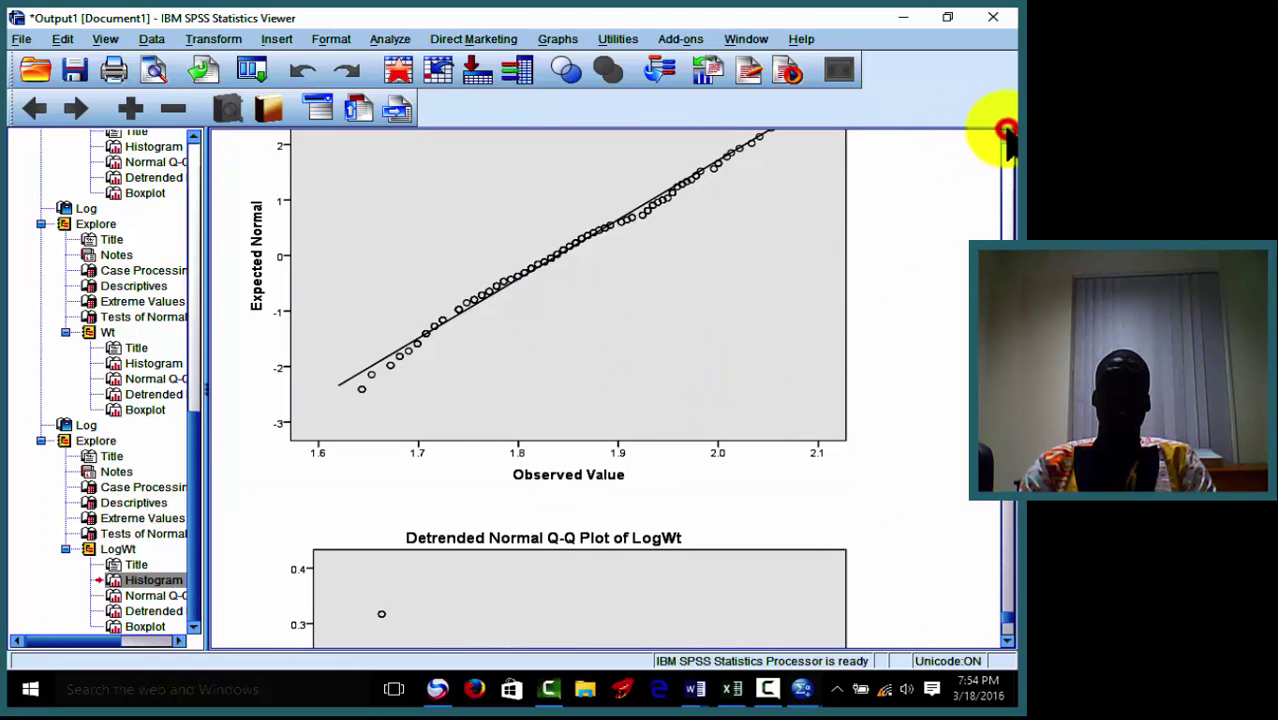
pyautogui.click(1007, 136)
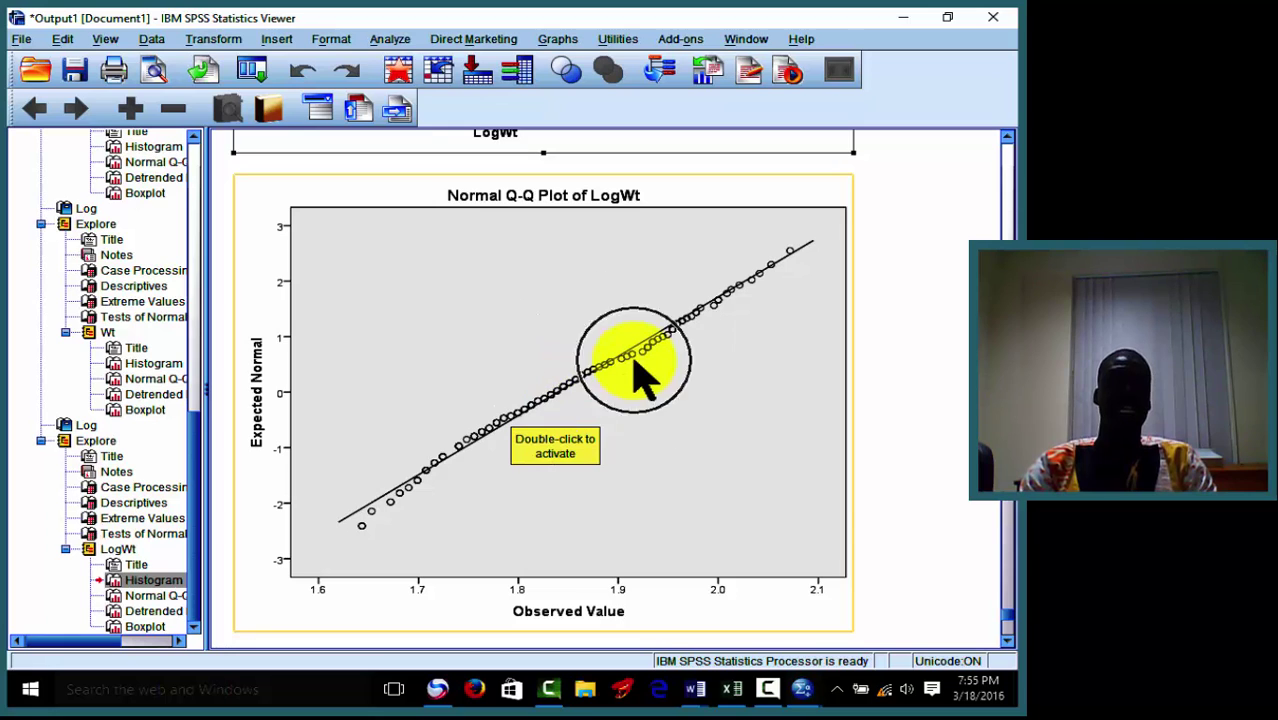
pyautogui.click(1008, 641)
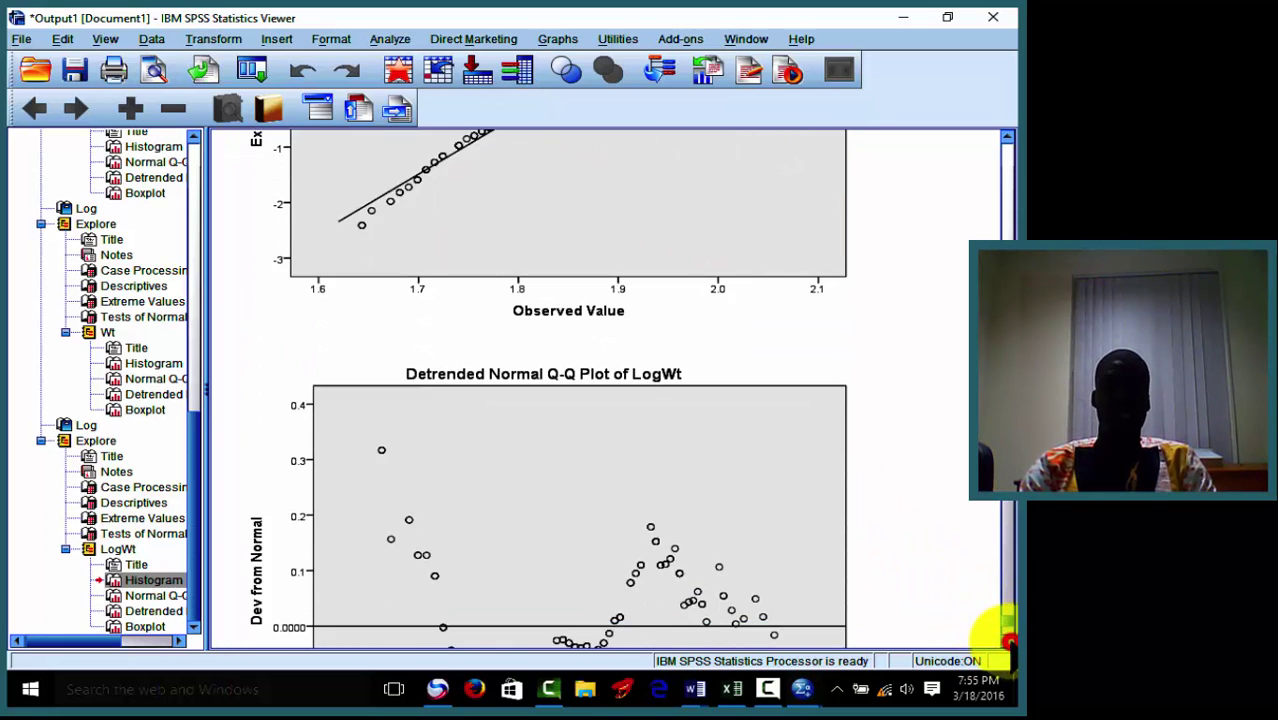
pyautogui.click(1008, 641)
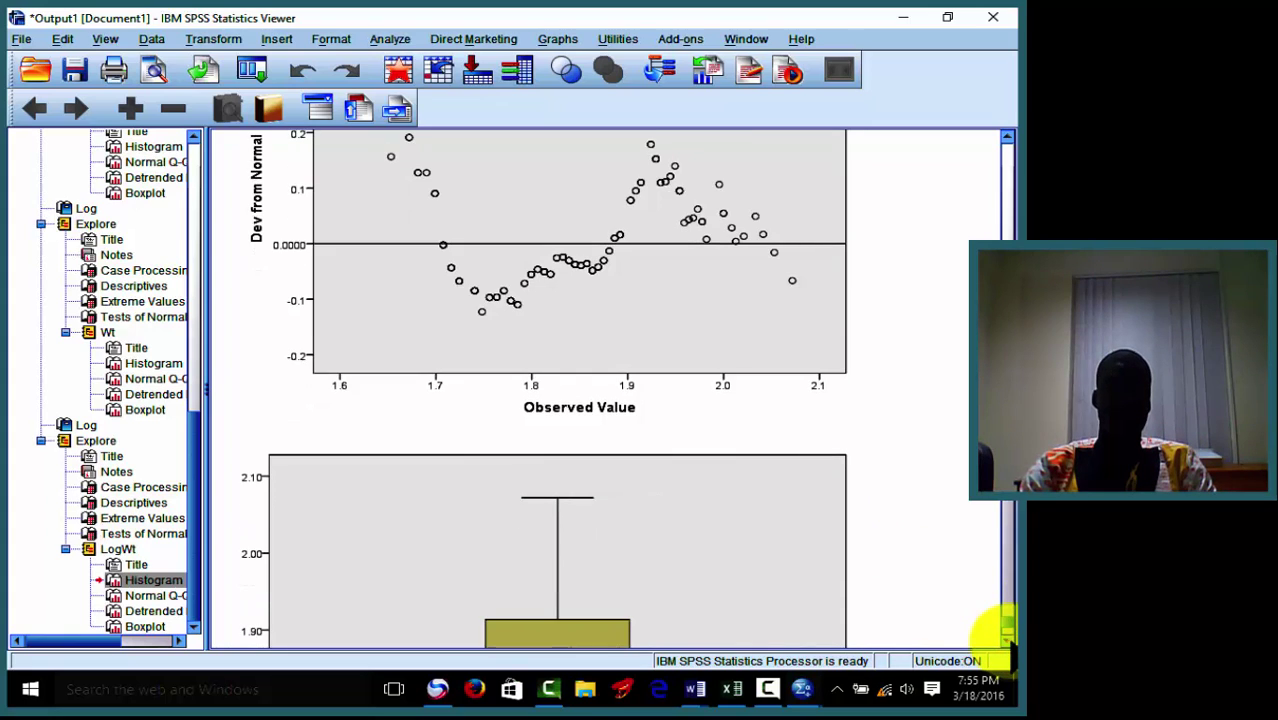
pyautogui.click(1008, 641)
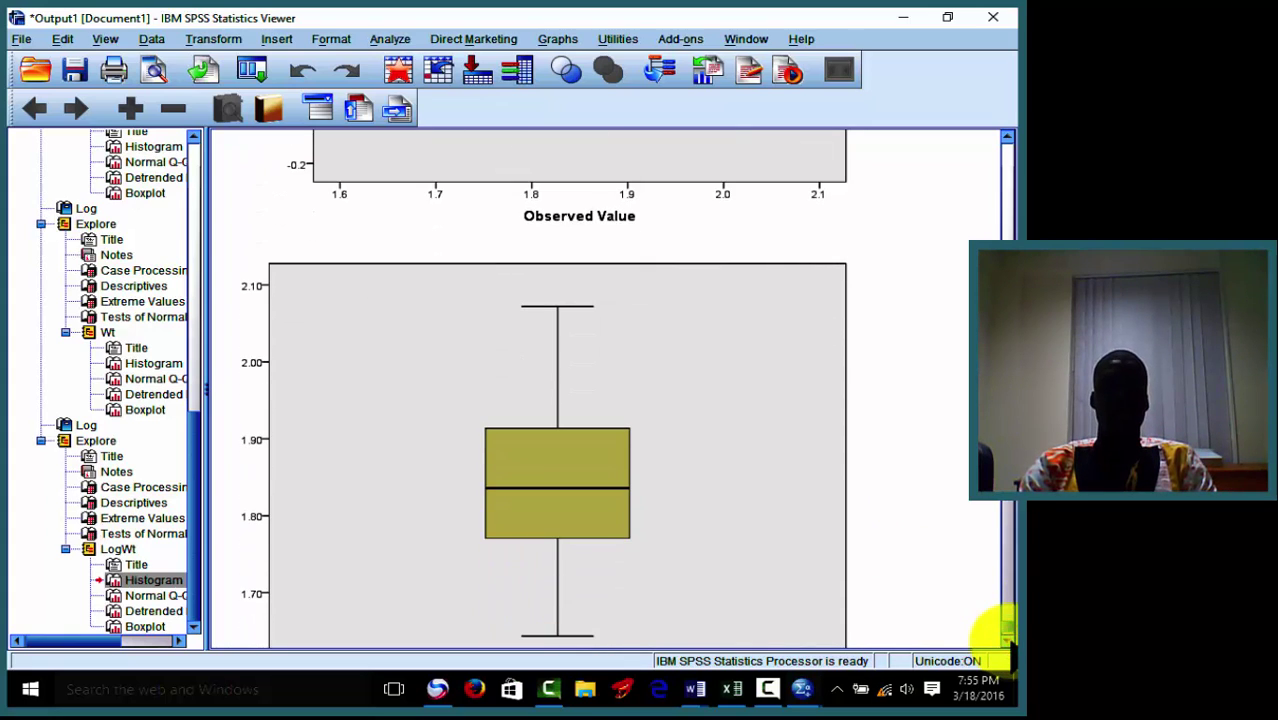
pyautogui.click(1008, 641)
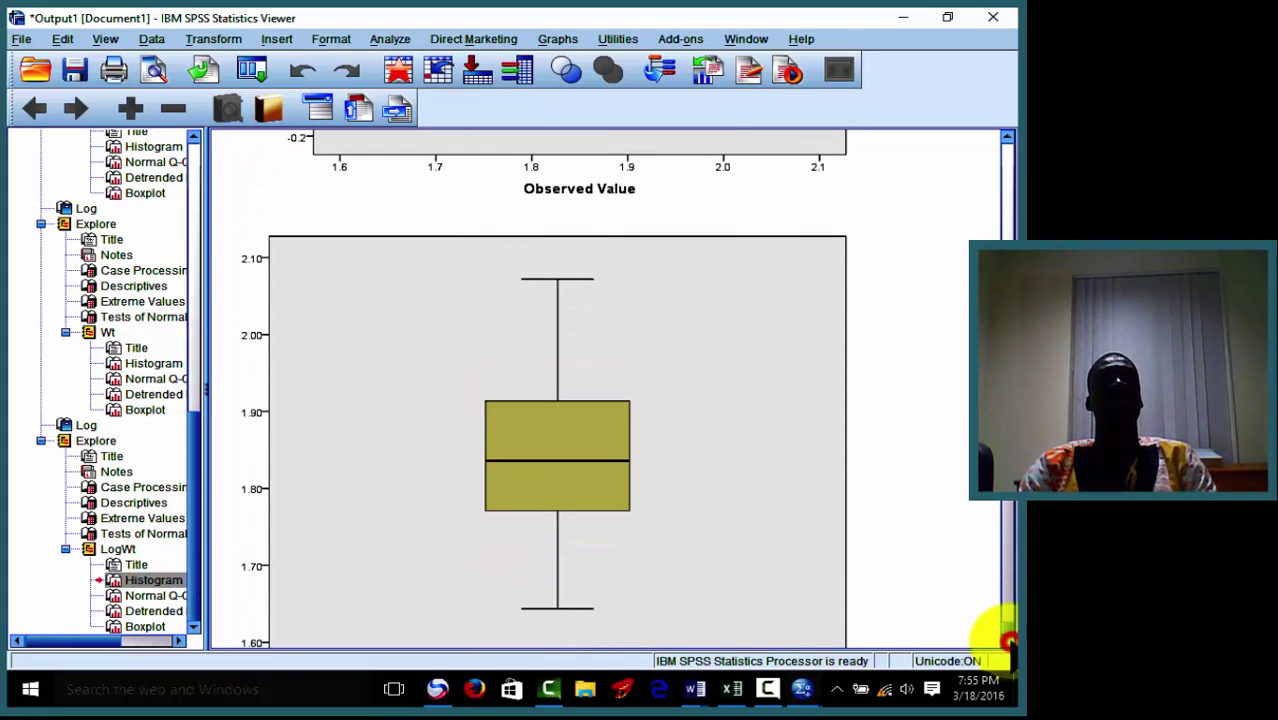
pyautogui.click(1008, 641)
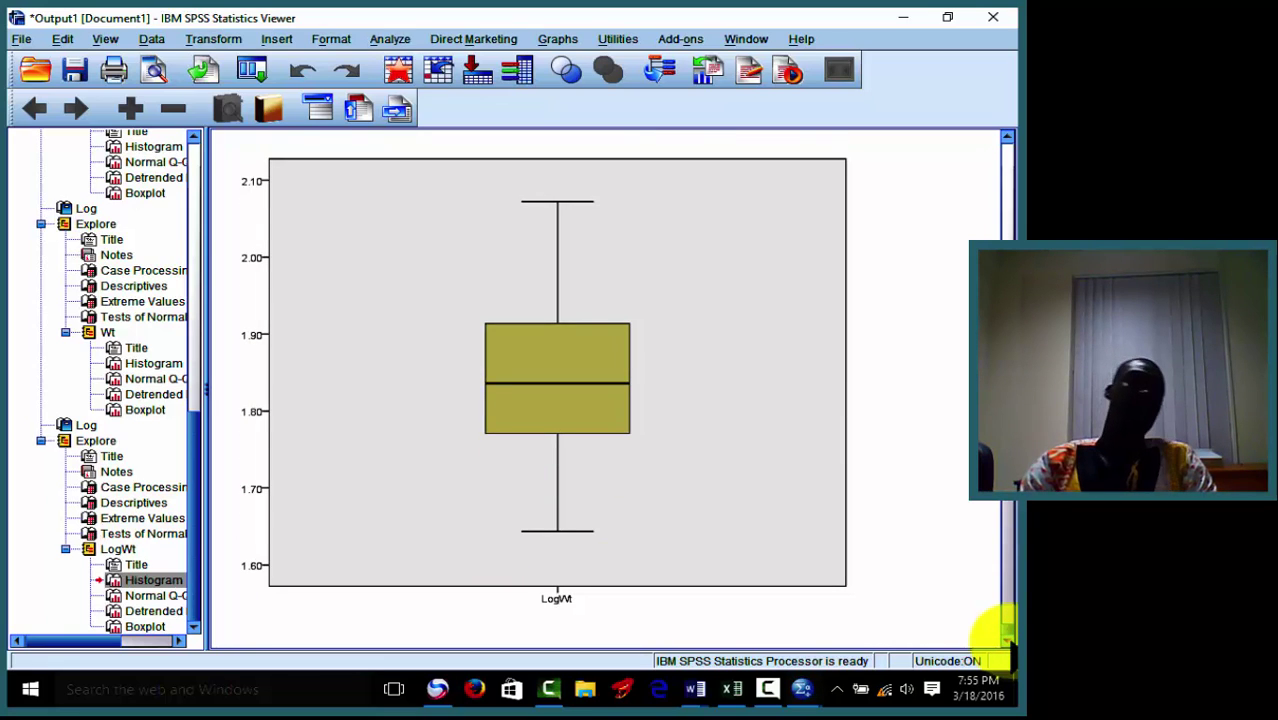
pyautogui.click(633, 396)
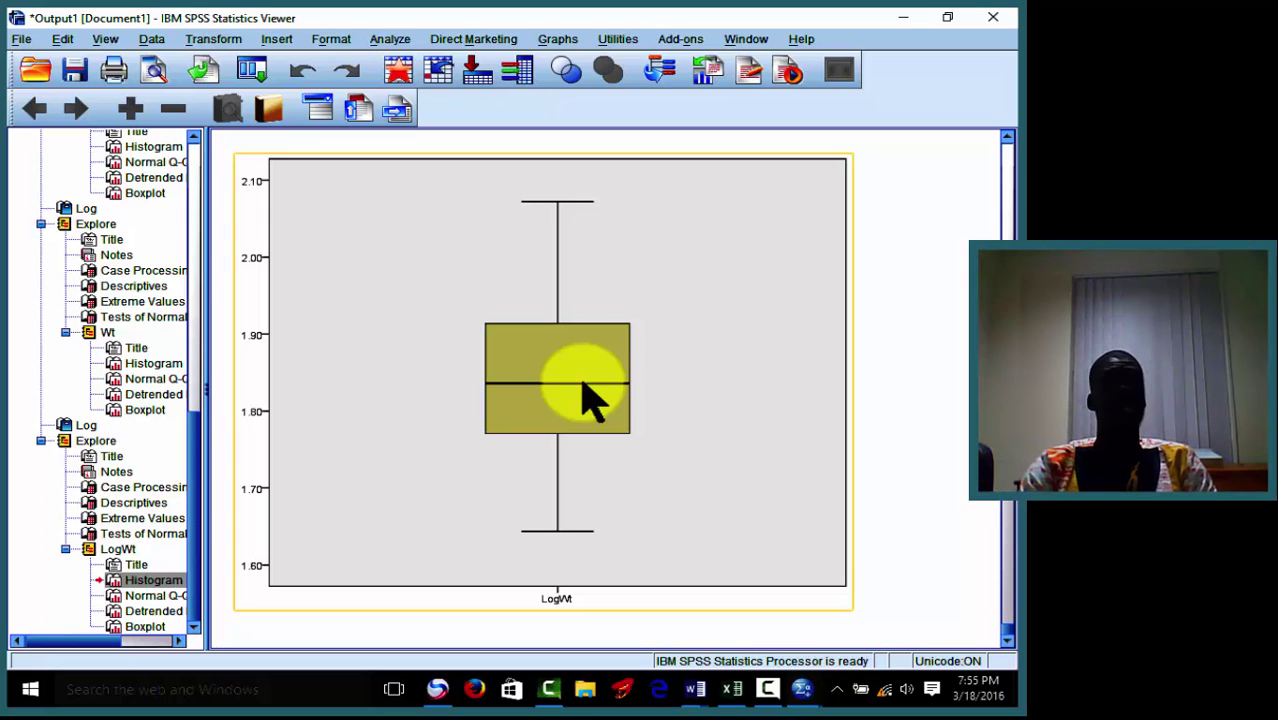
pyautogui.click(988, 592)
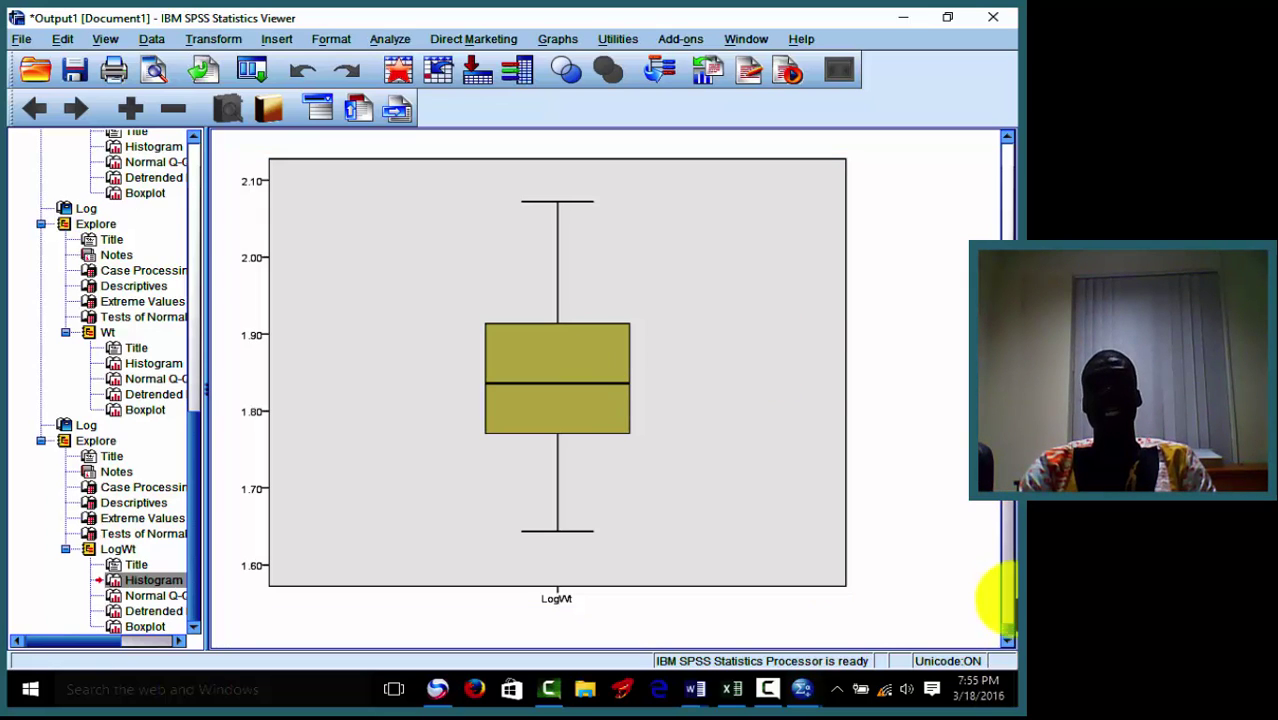
# Go back to the LogWt histogram and review its shape against the normal curve.
pyautogui.scroll(3, 1008, 628)
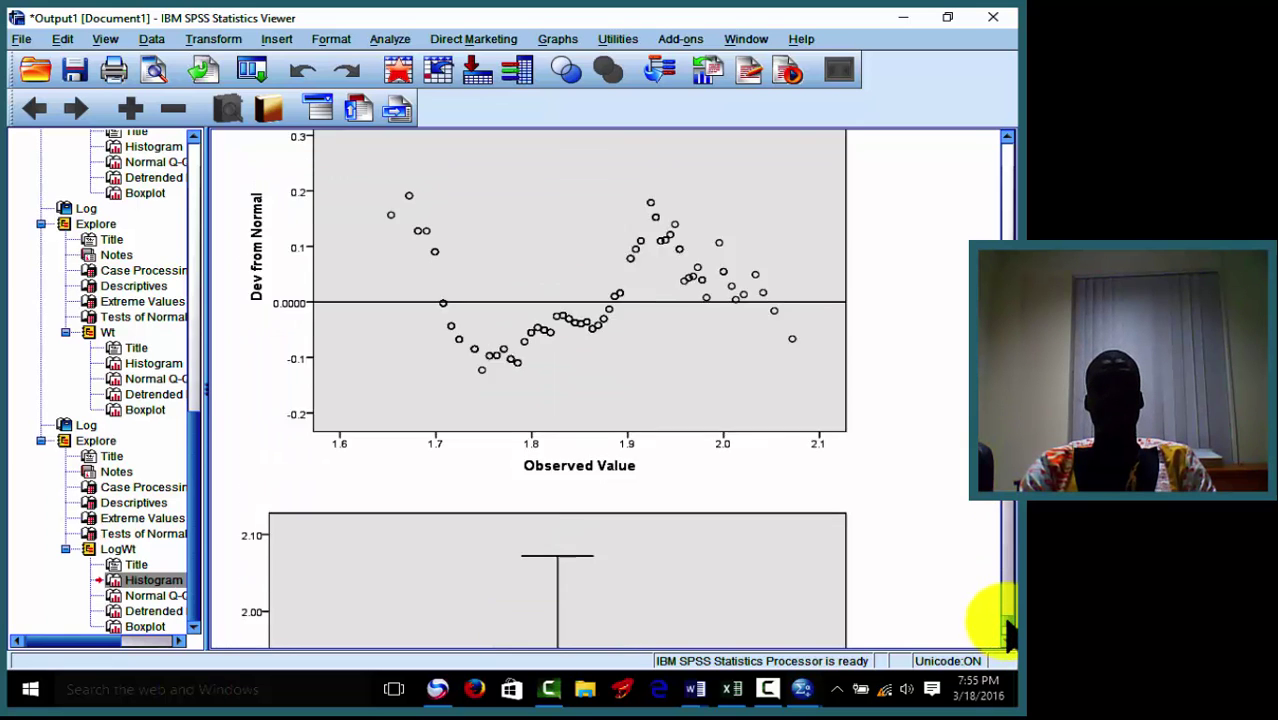
pyautogui.scroll(10, 1008, 620)
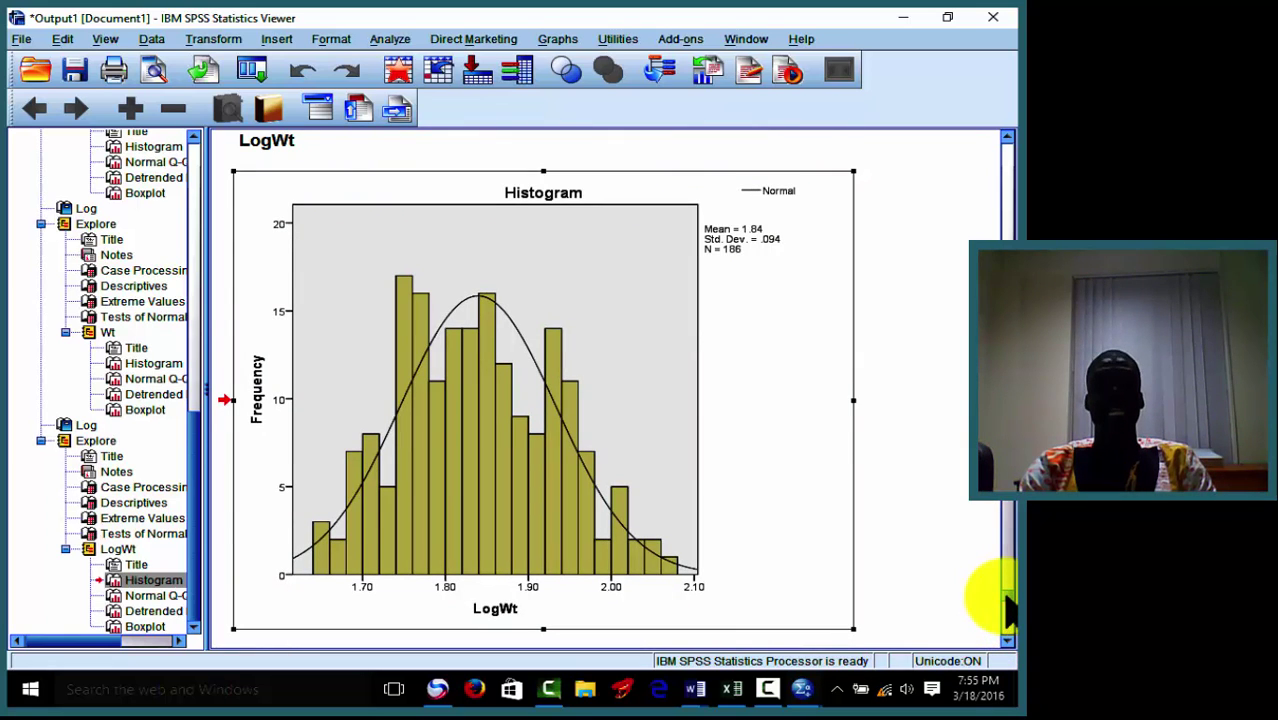
pyautogui.click(805, 345)
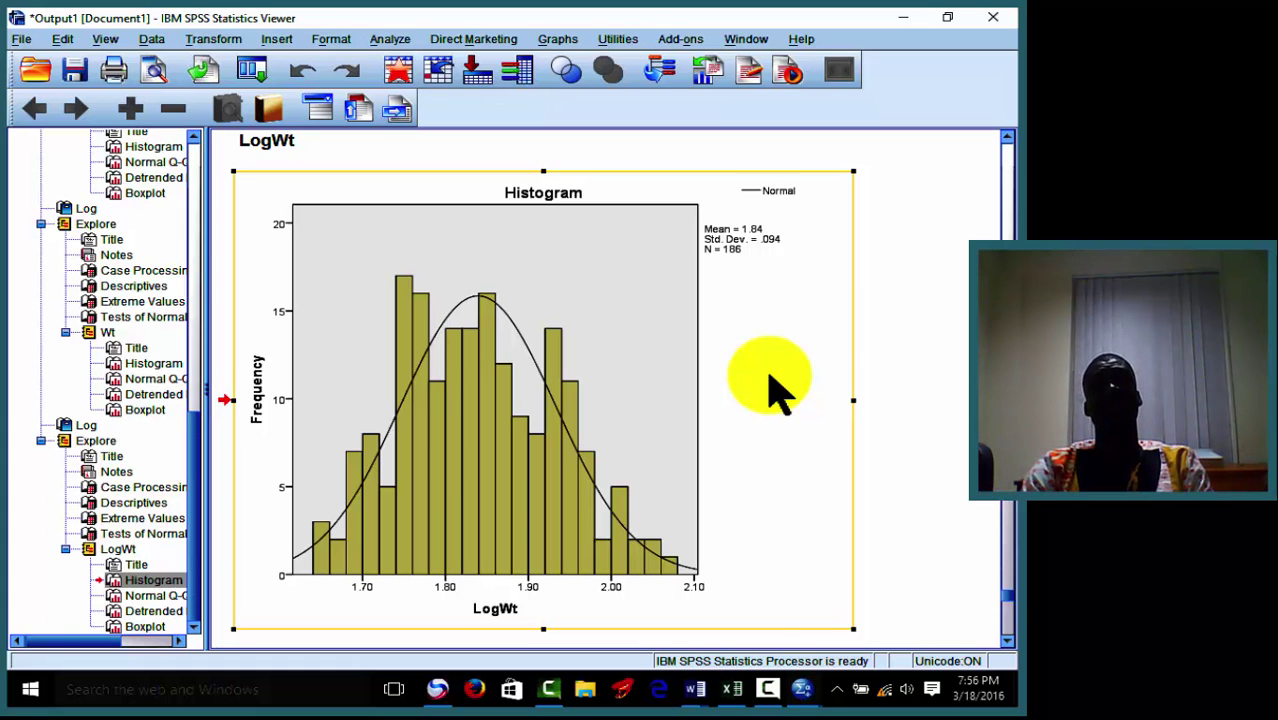
# Switch to the Continuous Data workbook in Excel and enter the LogWt mean, 1.84, in cell K10 of WkDATA.
pyautogui.click(740, 688)
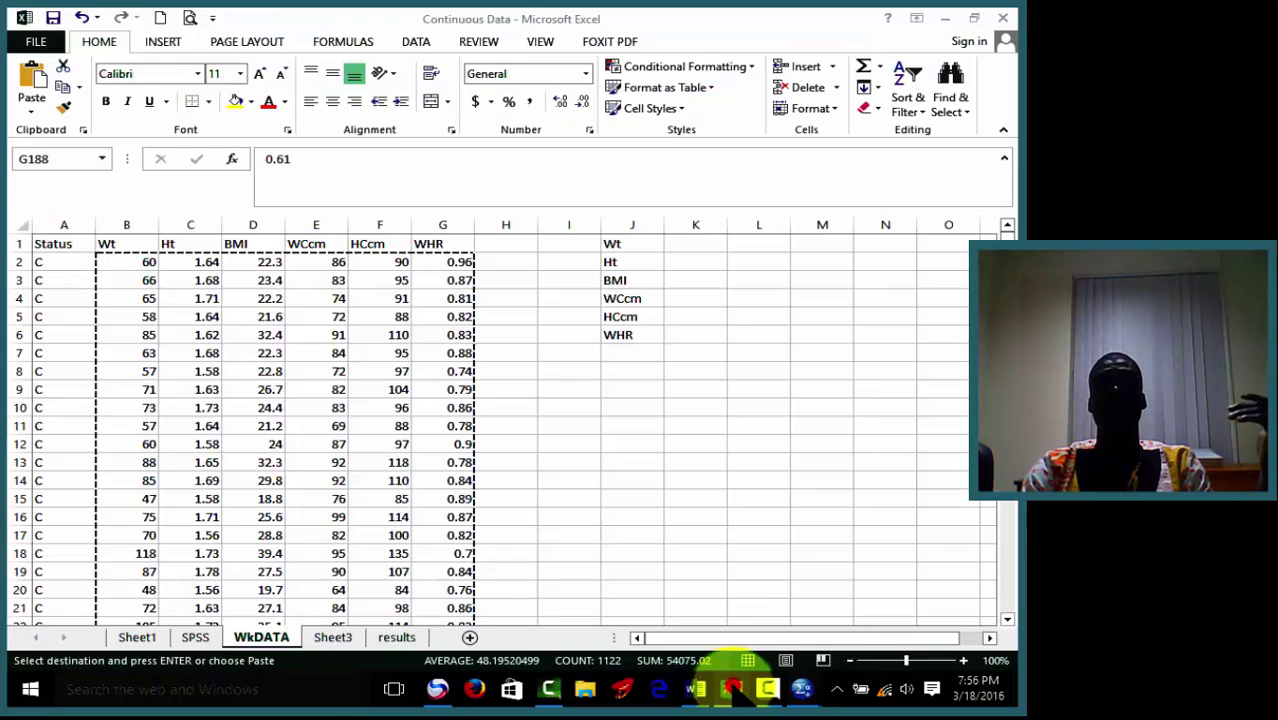
pyautogui.click(712, 406)
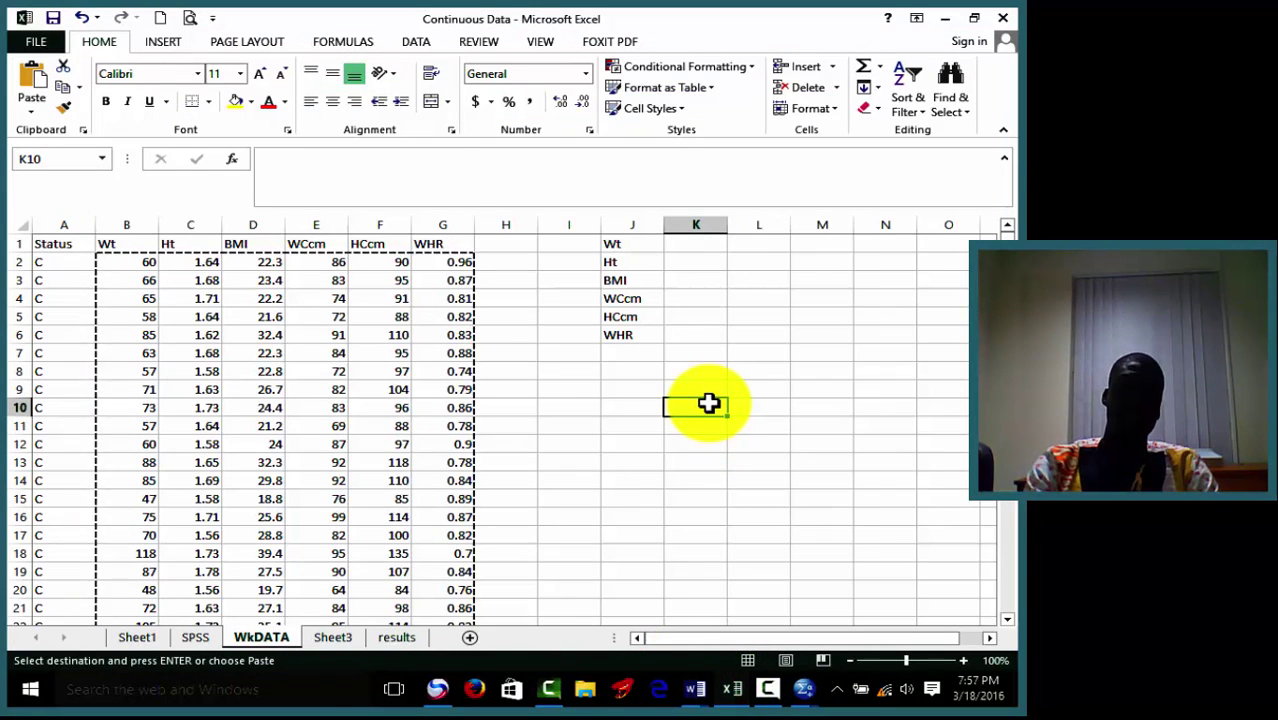
pyautogui.write('1.')
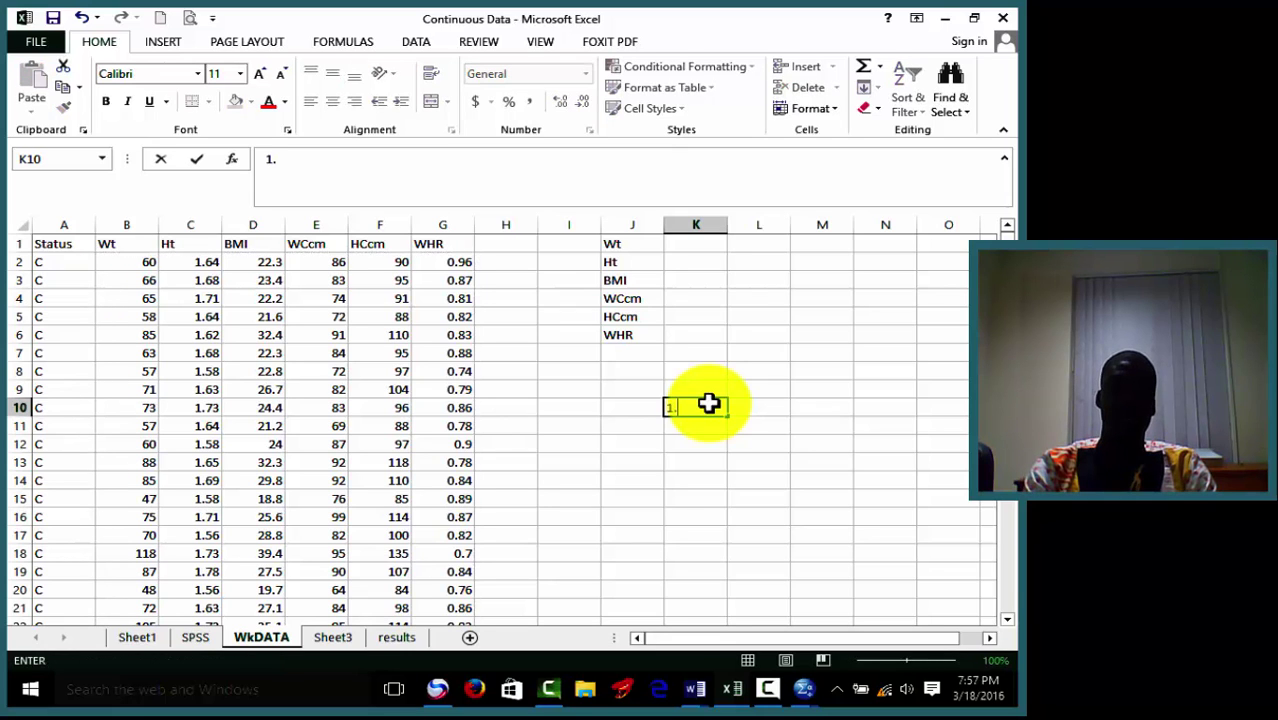
pyautogui.write('8')
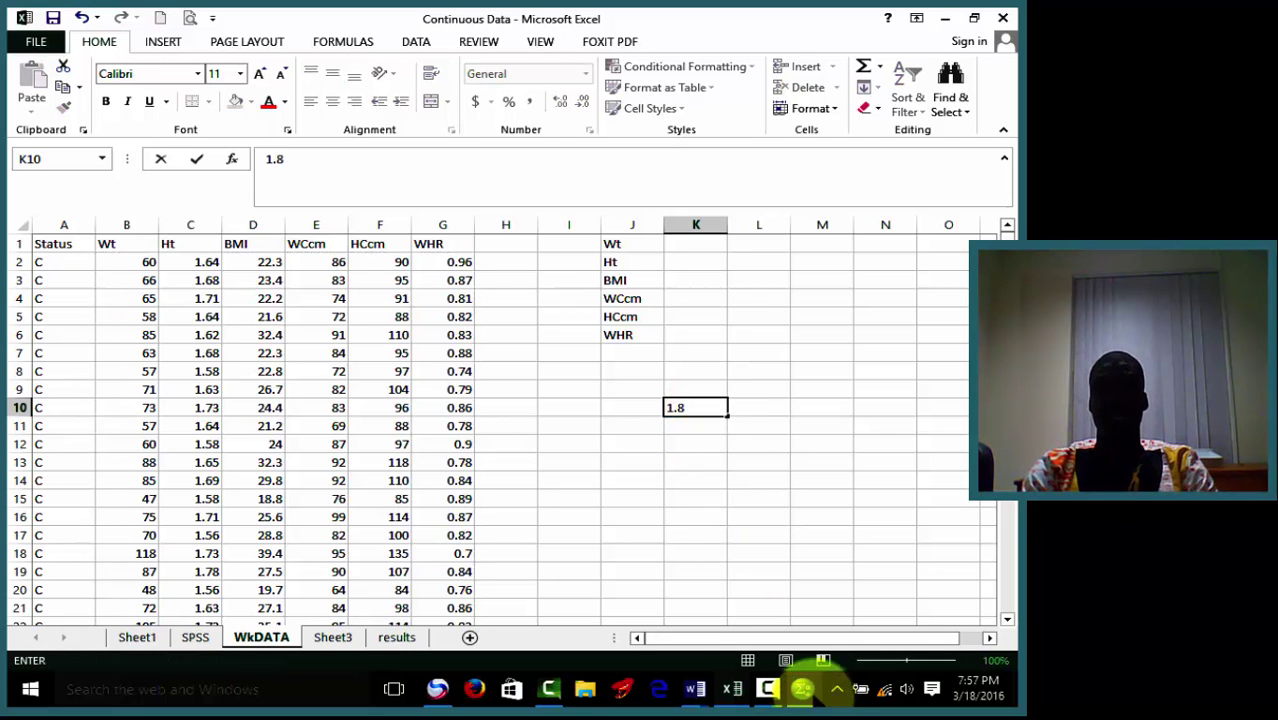
pyautogui.click(736, 692)
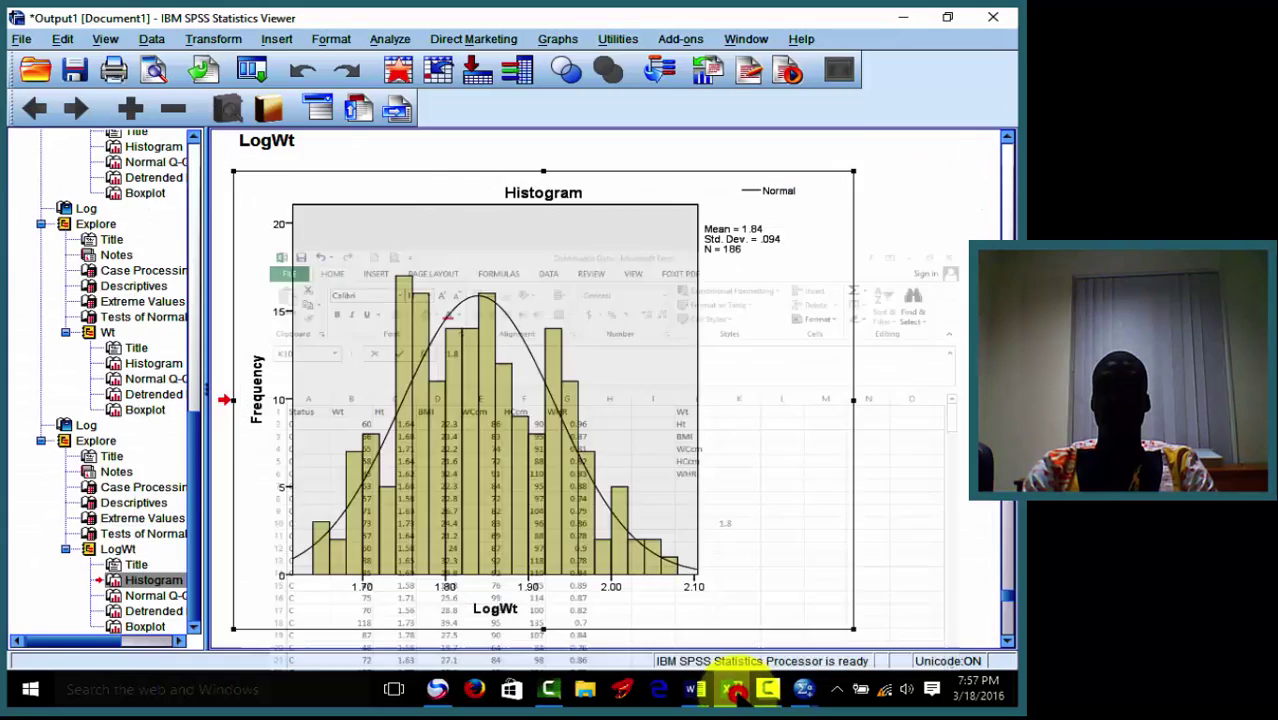
pyautogui.click(734, 691)
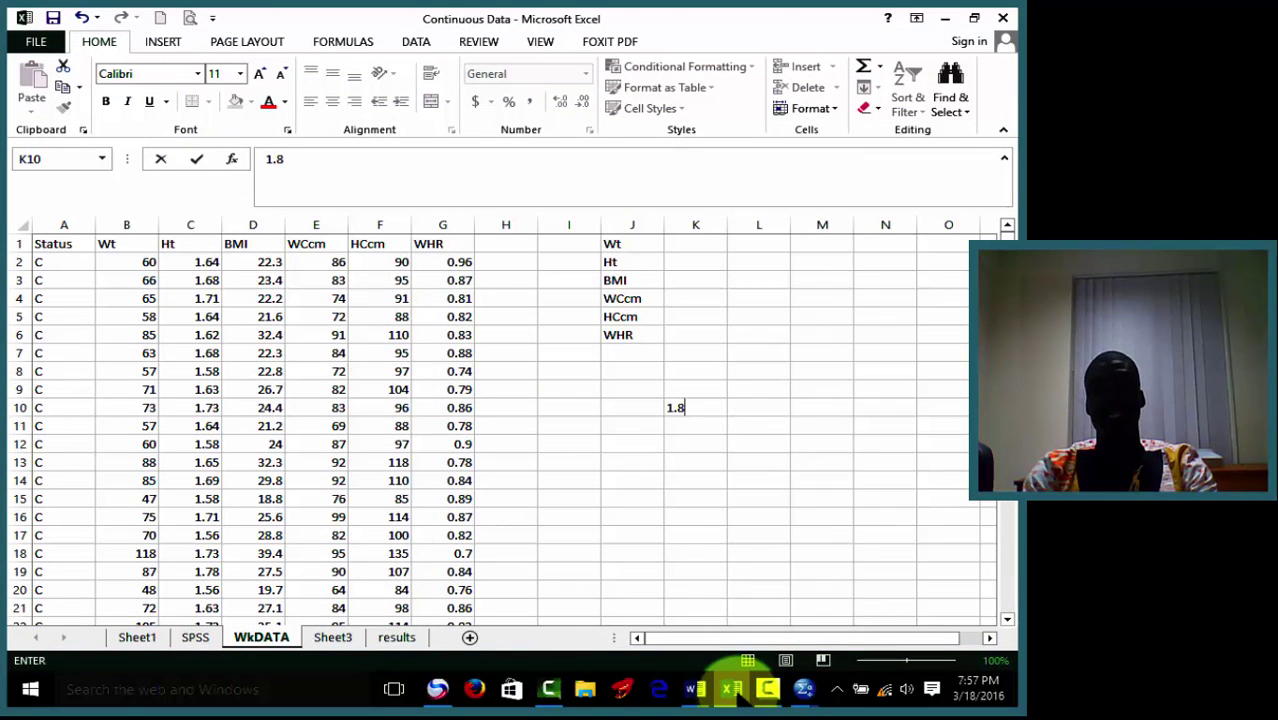
pyautogui.write('4')
pyautogui.click(736, 694)
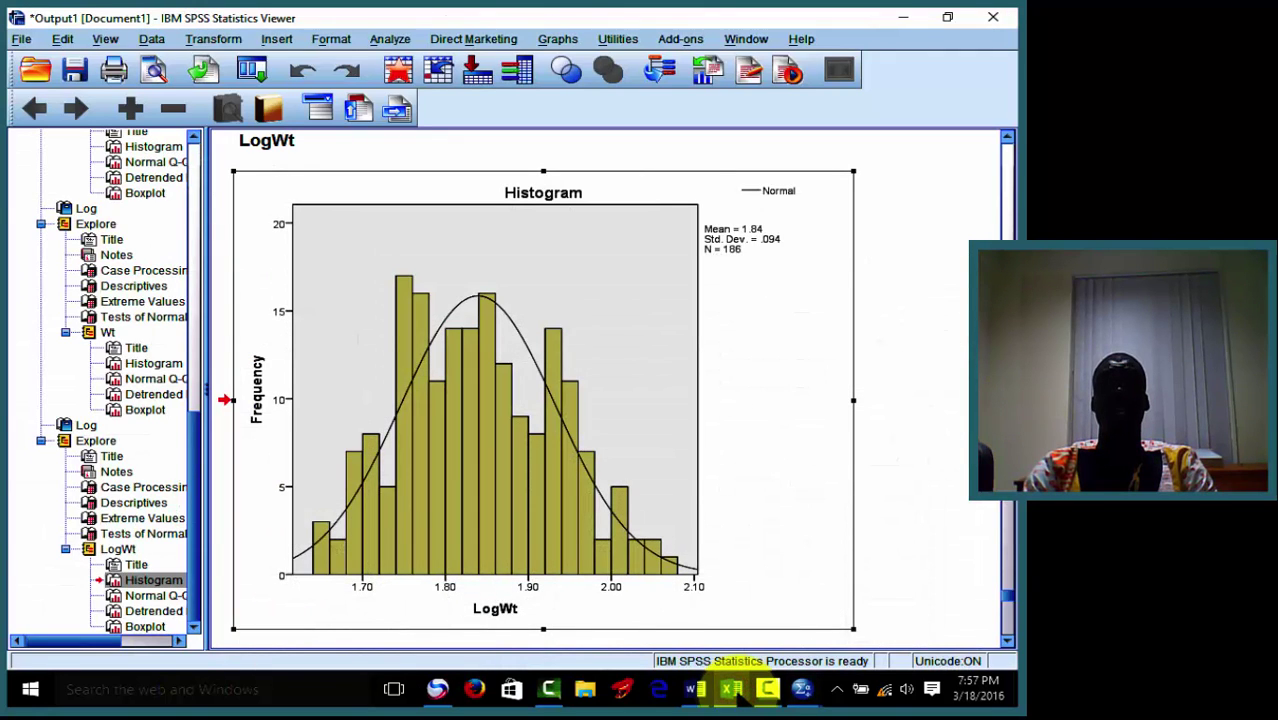
pyautogui.click(734, 690)
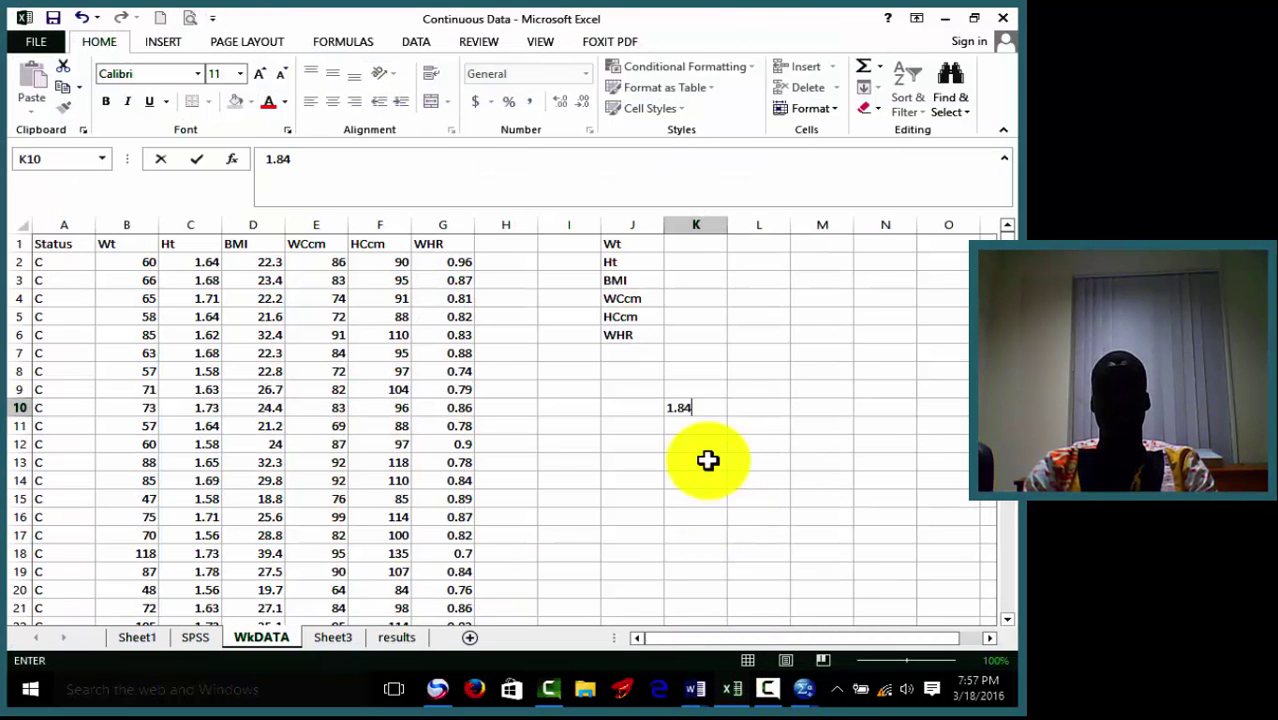
# Enter the LogWt standard deviation, 0.094, in cell K11.
pyautogui.click(688, 424)
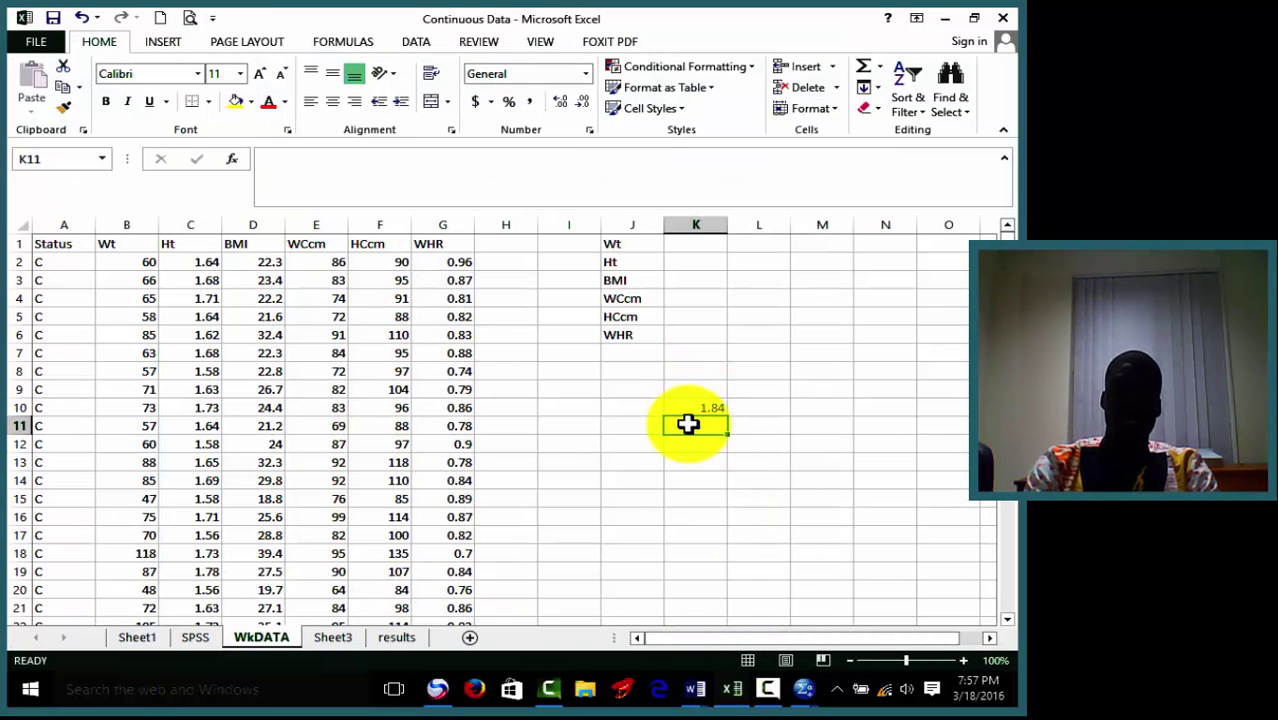
pyautogui.write('0')
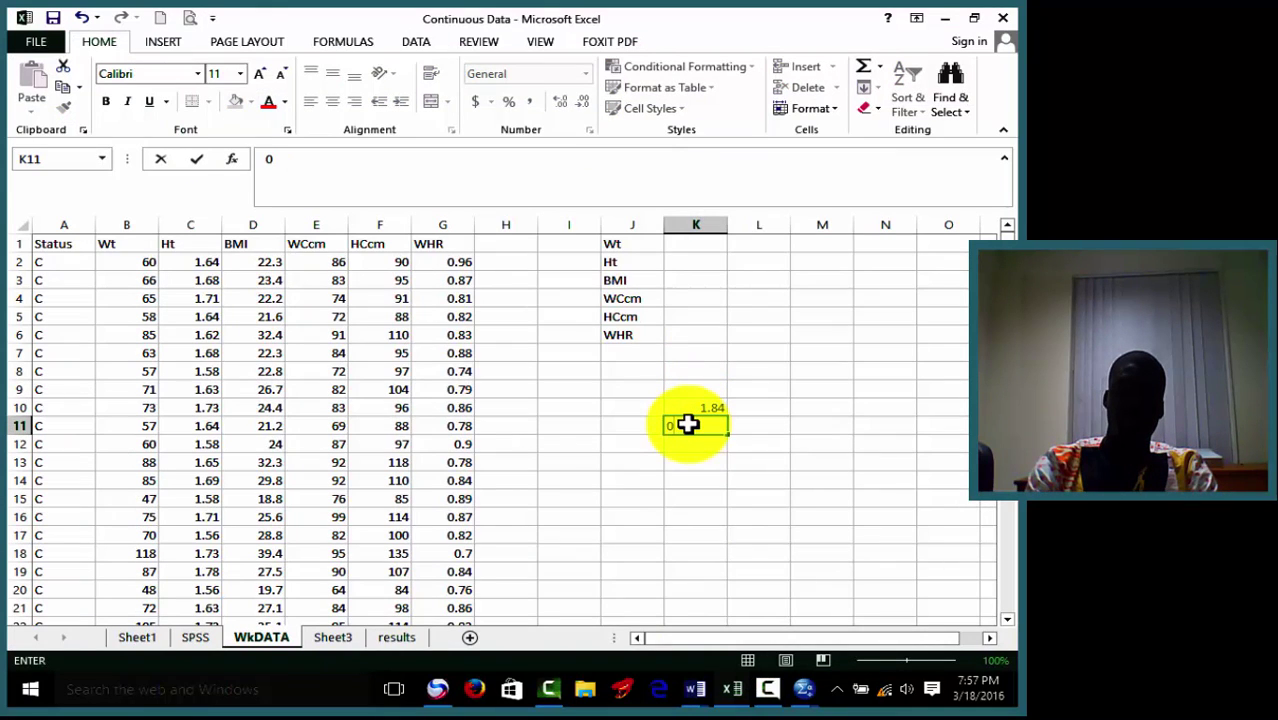
pyautogui.write('.09')
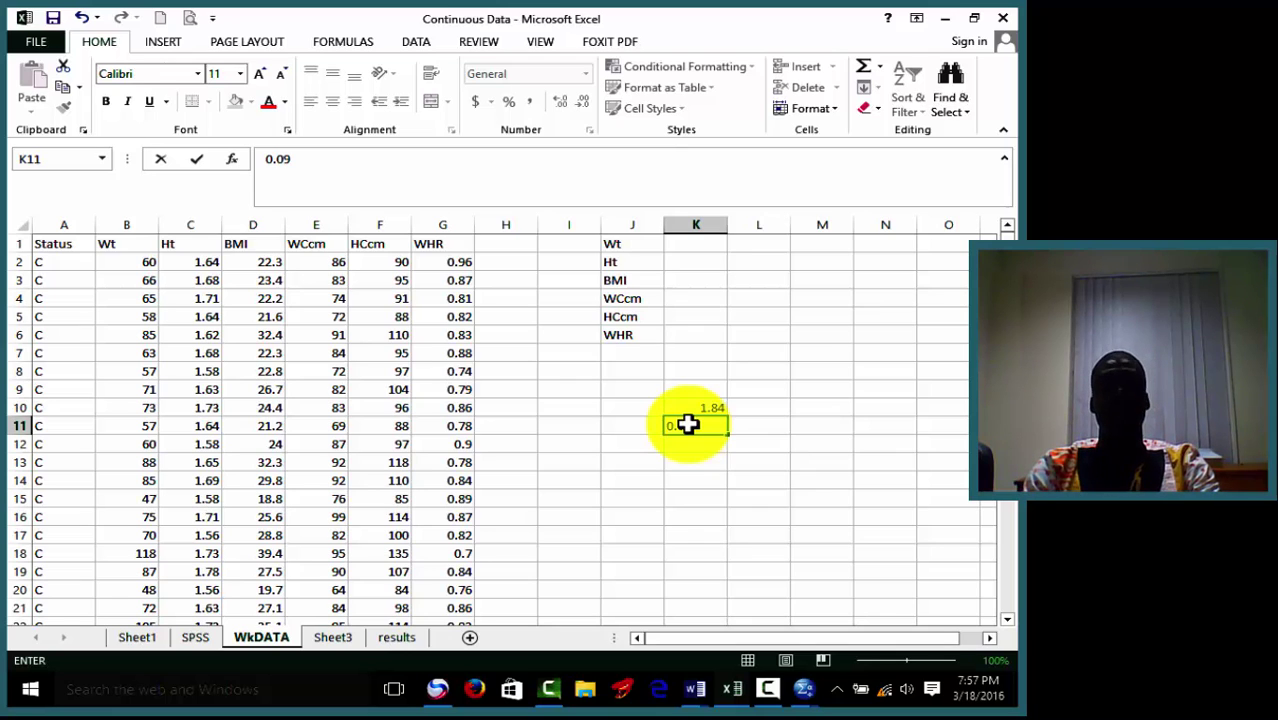
pyautogui.write('4')
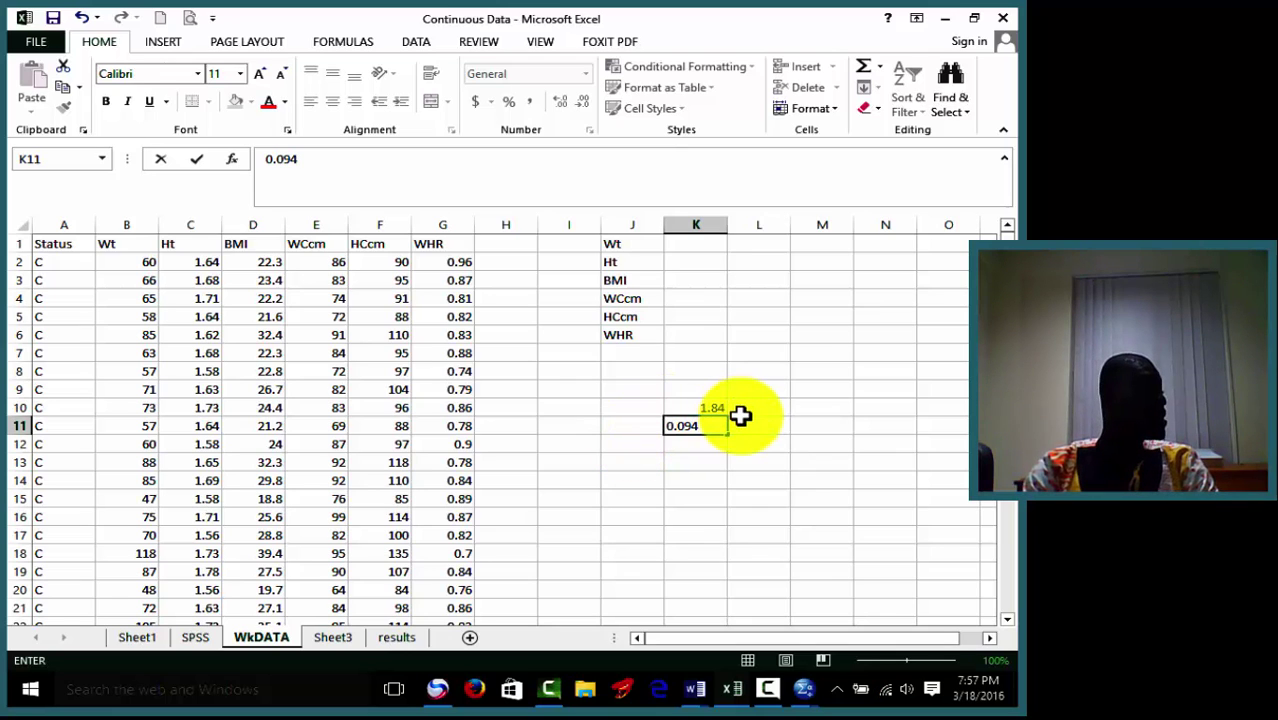
pyautogui.click(793, 426)
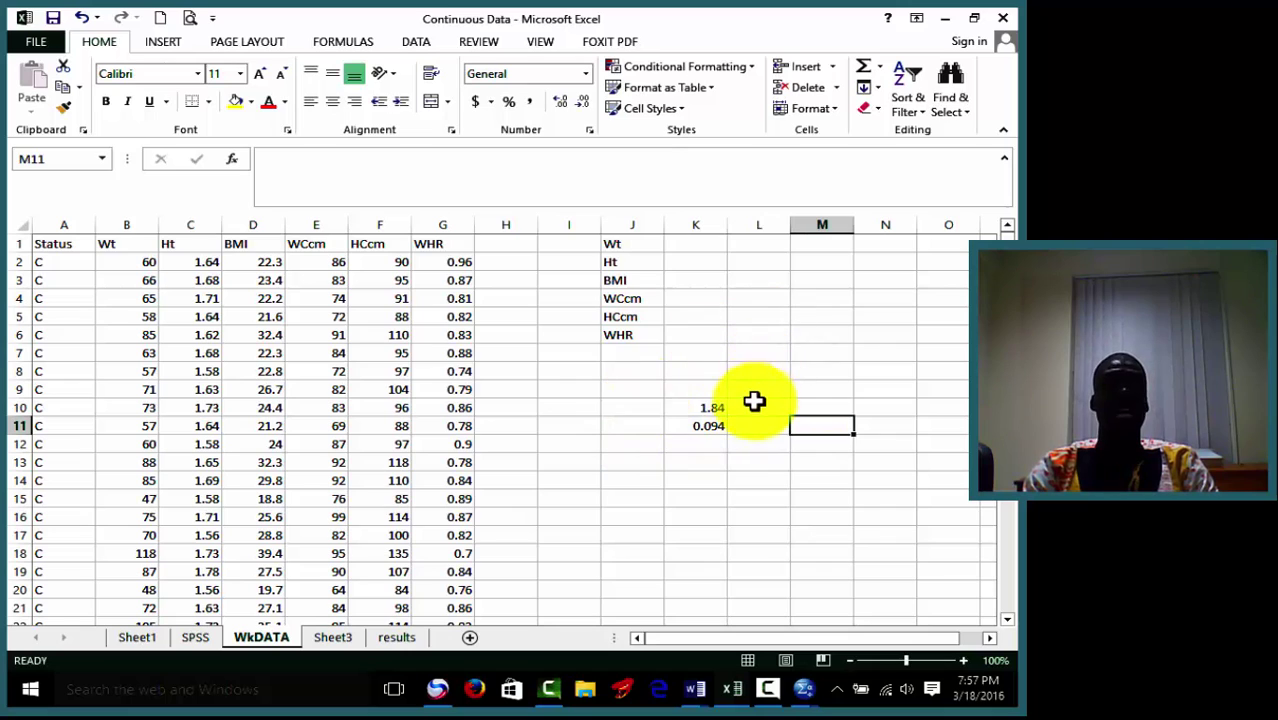
# Back-transform the LogWt mean in cell L10 with the formula =POWER(10,K10).
pyautogui.click(760, 410)
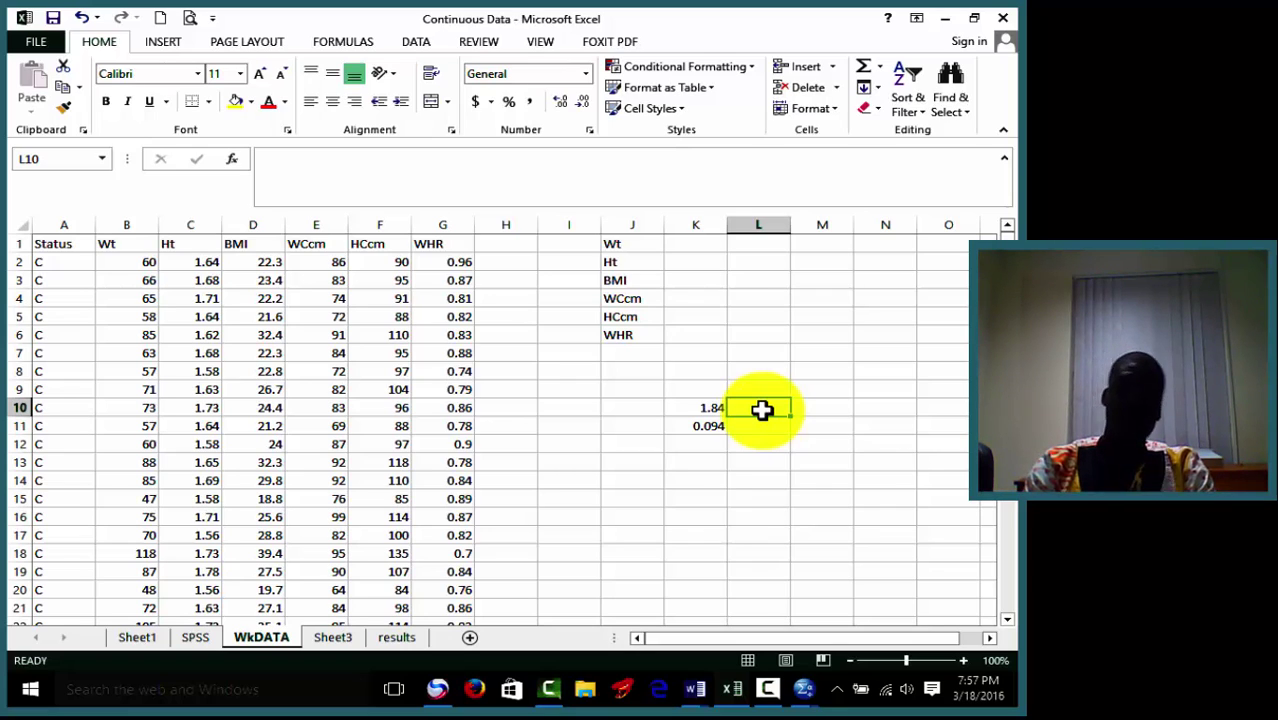
pyautogui.write('=')
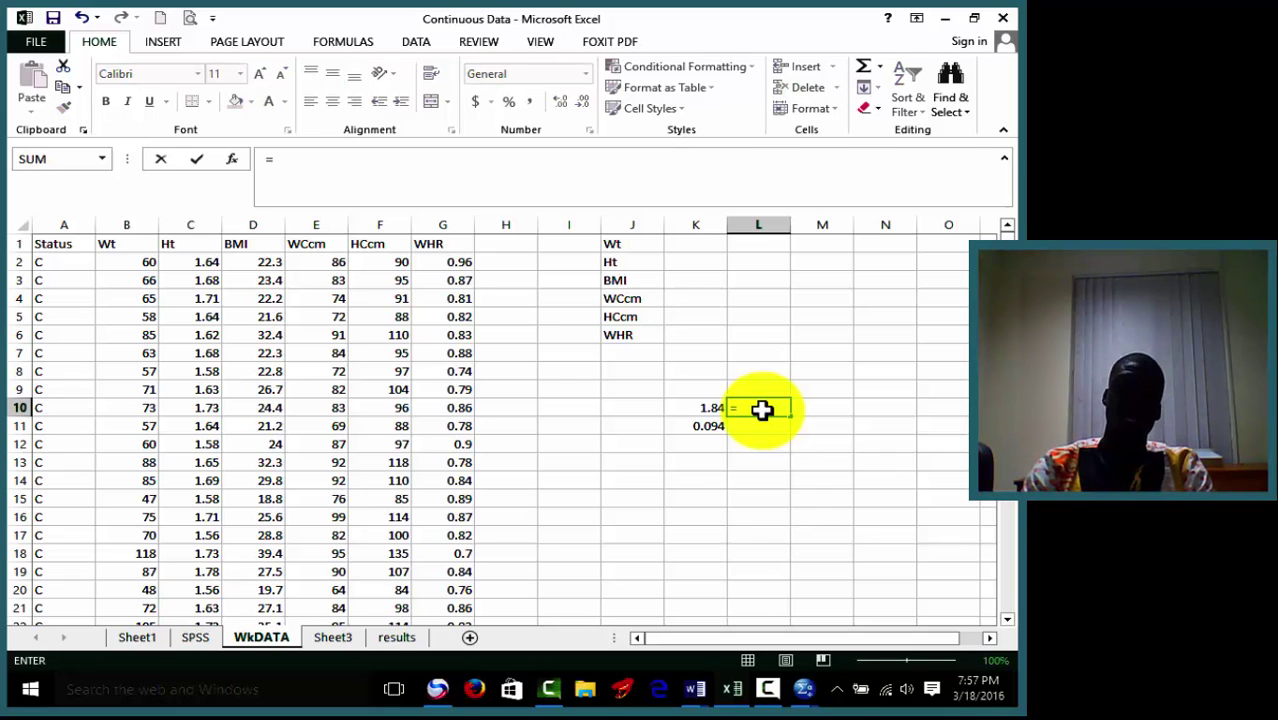
pyautogui.write('p')
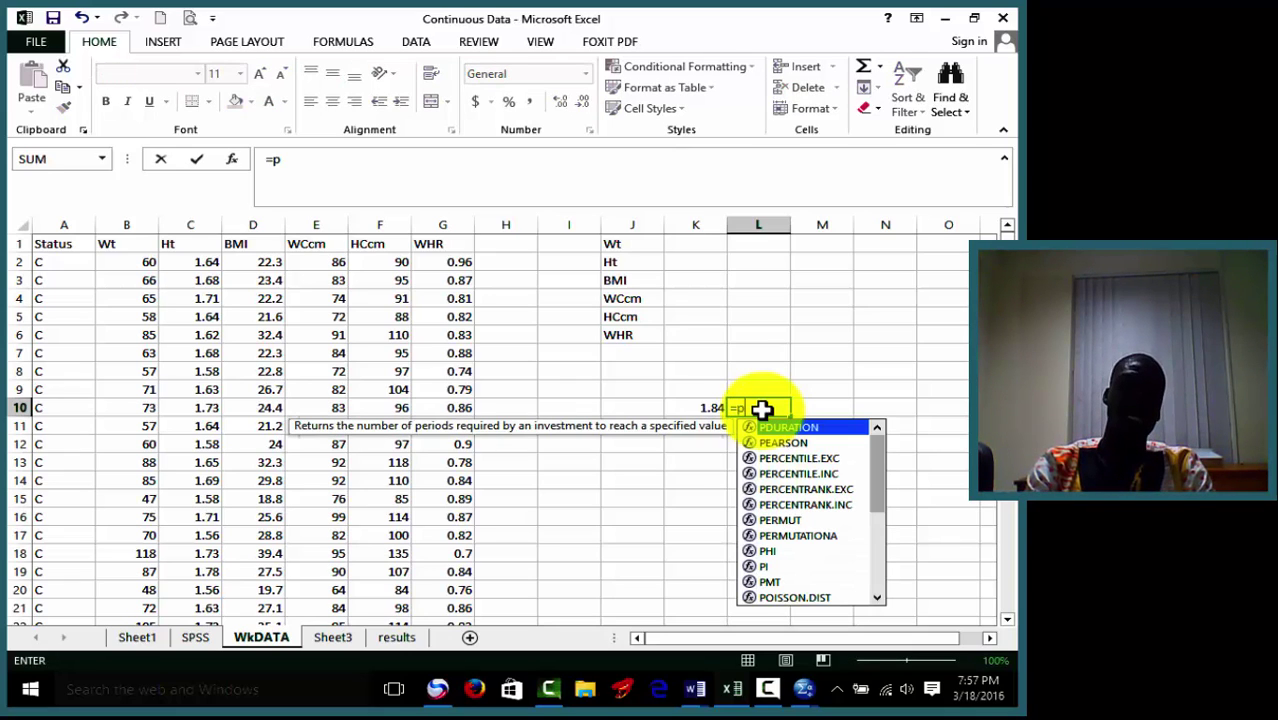
pyautogui.write('o')
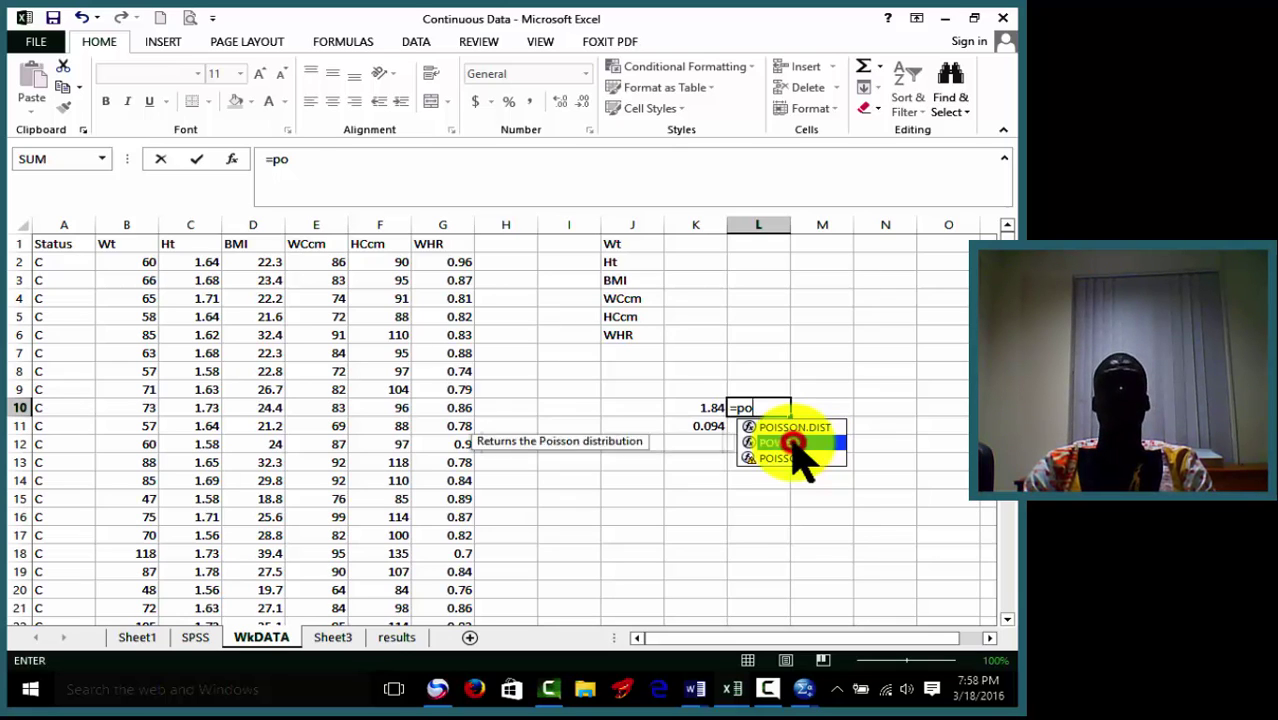
pyautogui.doubleClick(780, 442)
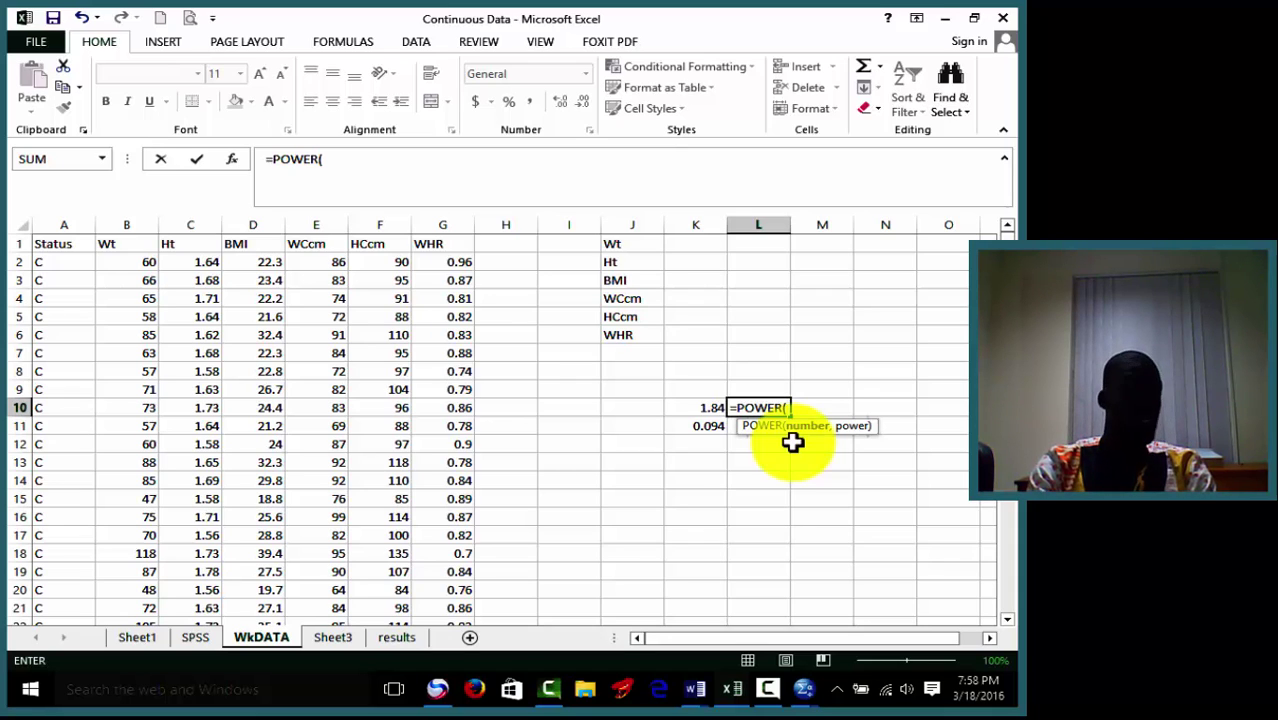
pyautogui.write('10')
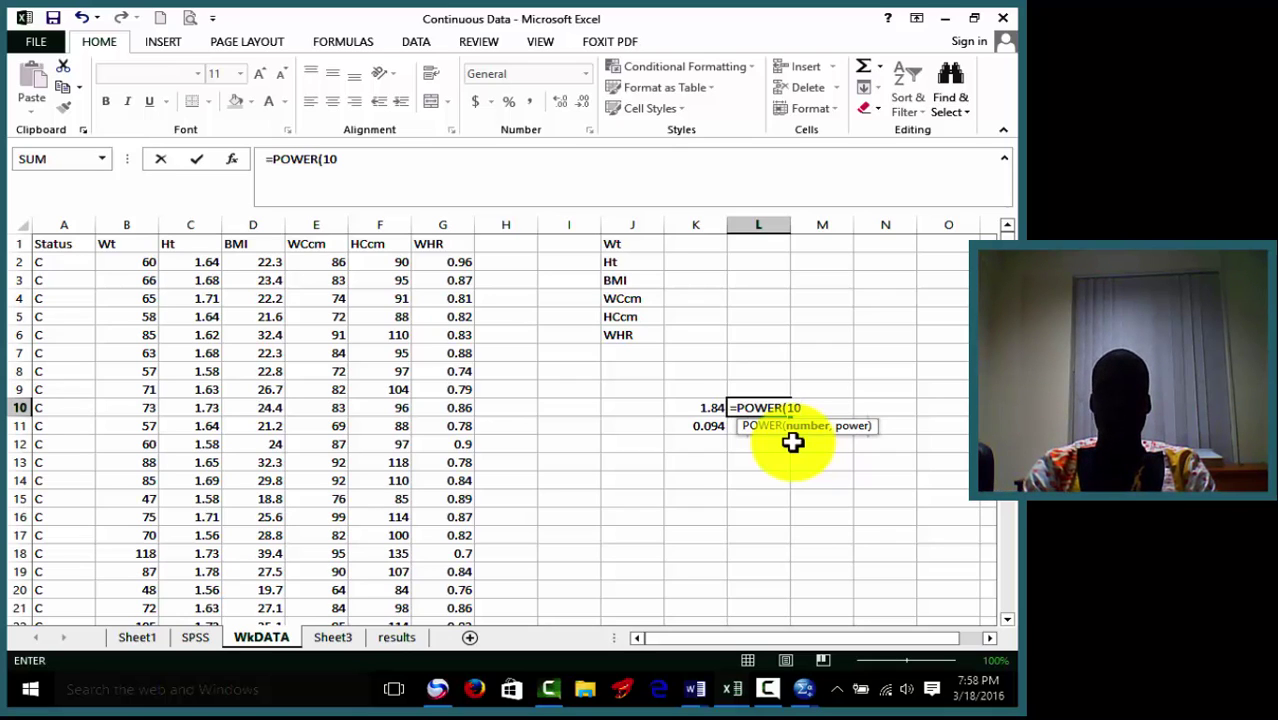
pyautogui.write(',')
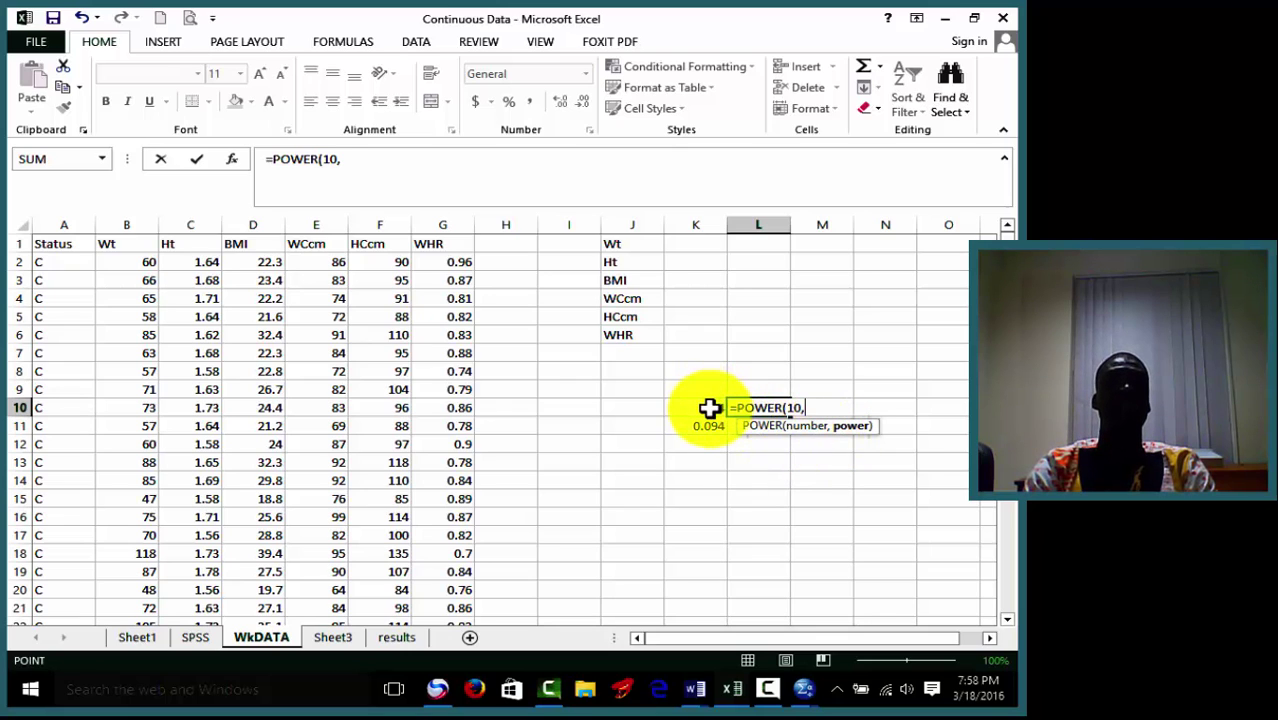
pyautogui.click(710, 407)
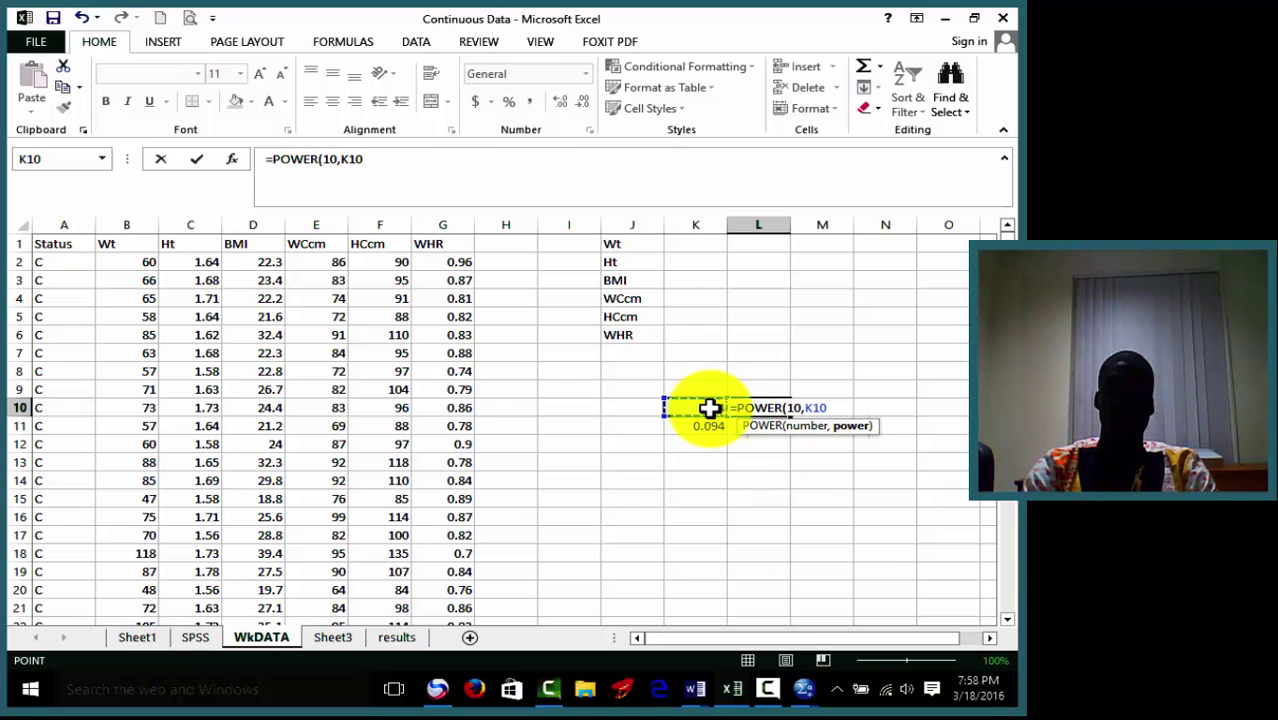
pyautogui.press('Return')
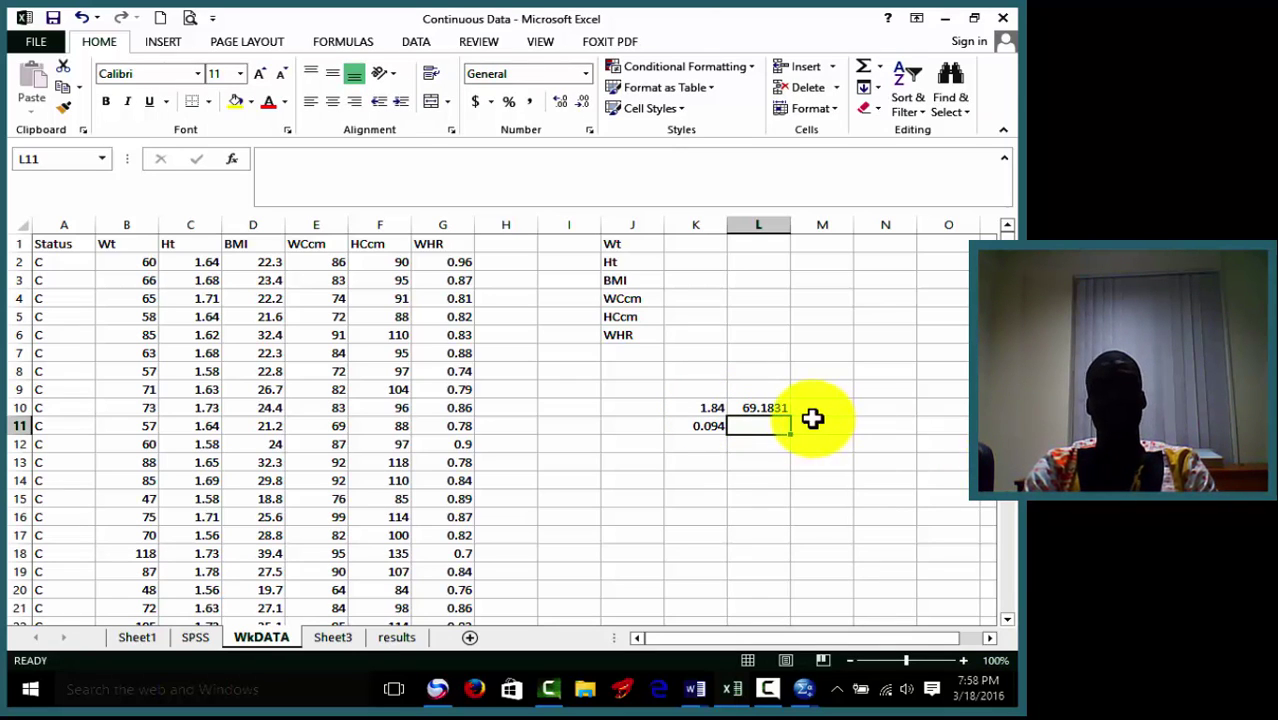
# Fill the POWER formula from L10 down to L11 to back-transform the standard deviation.
pyautogui.click(772, 409)
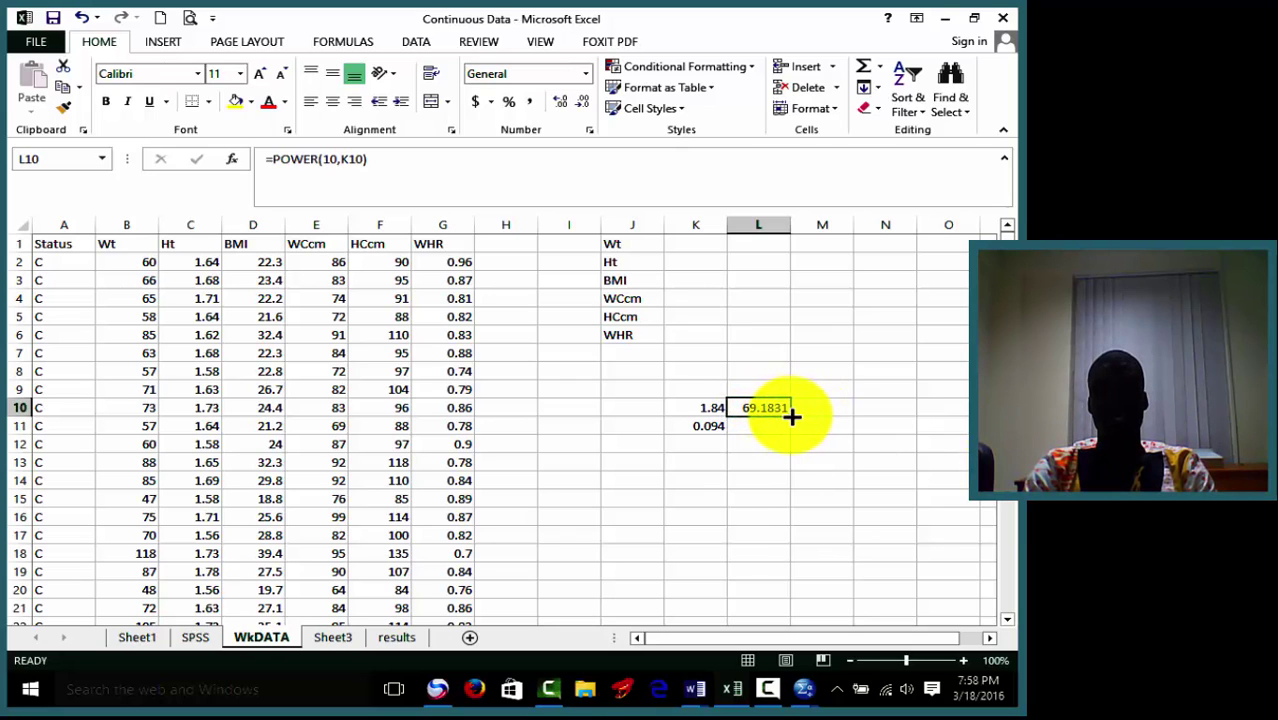
pyautogui.moveTo(790, 414); pyautogui.dragTo(792, 440)
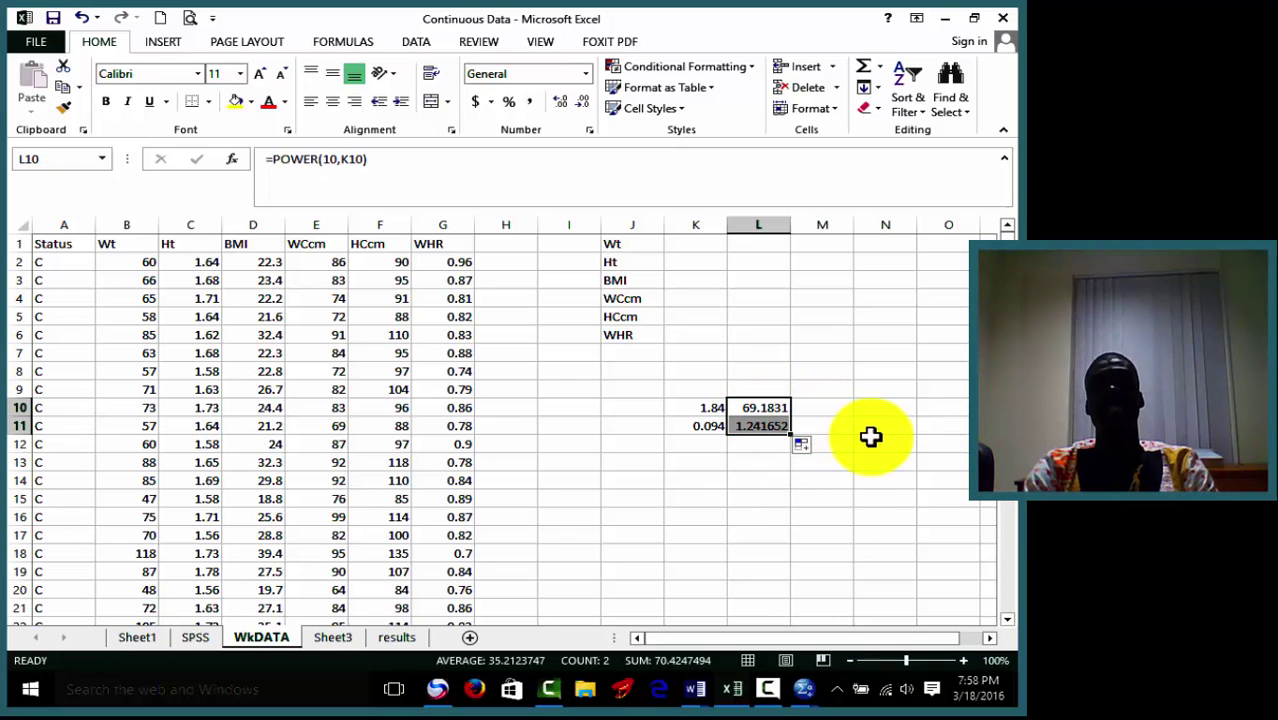
pyautogui.click(870, 437)
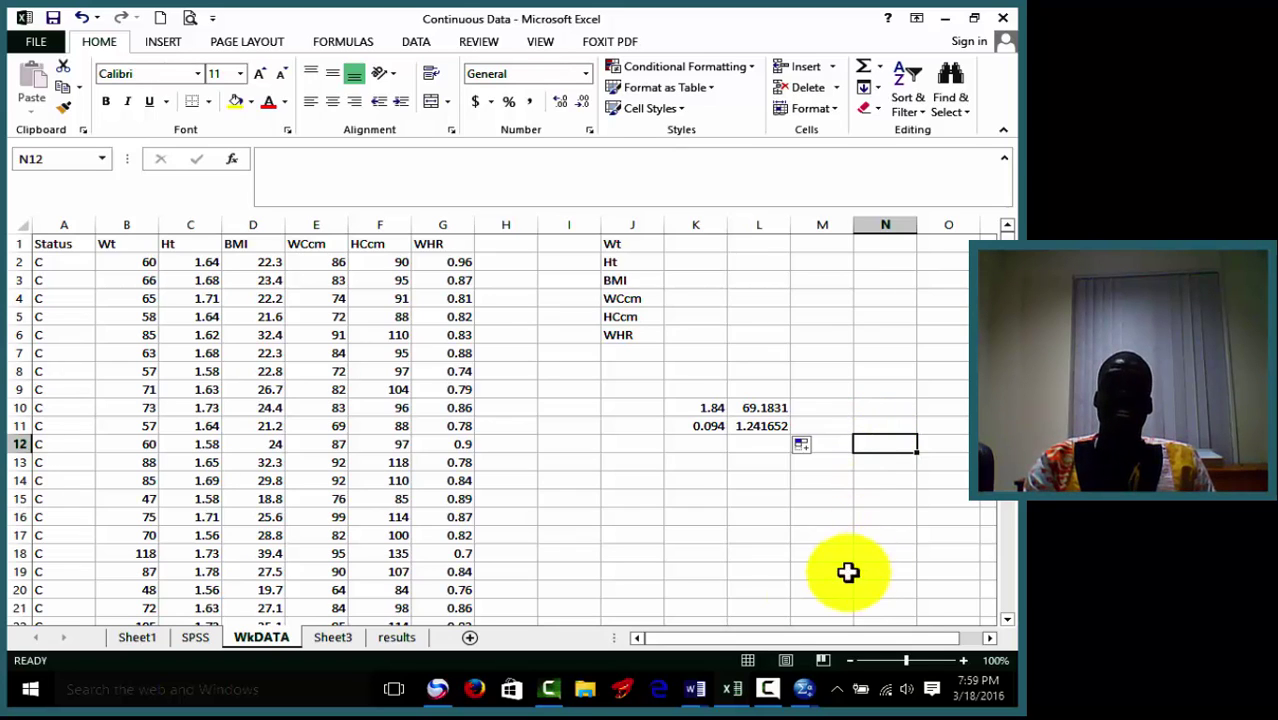
pyautogui.moveTo(730, 700)
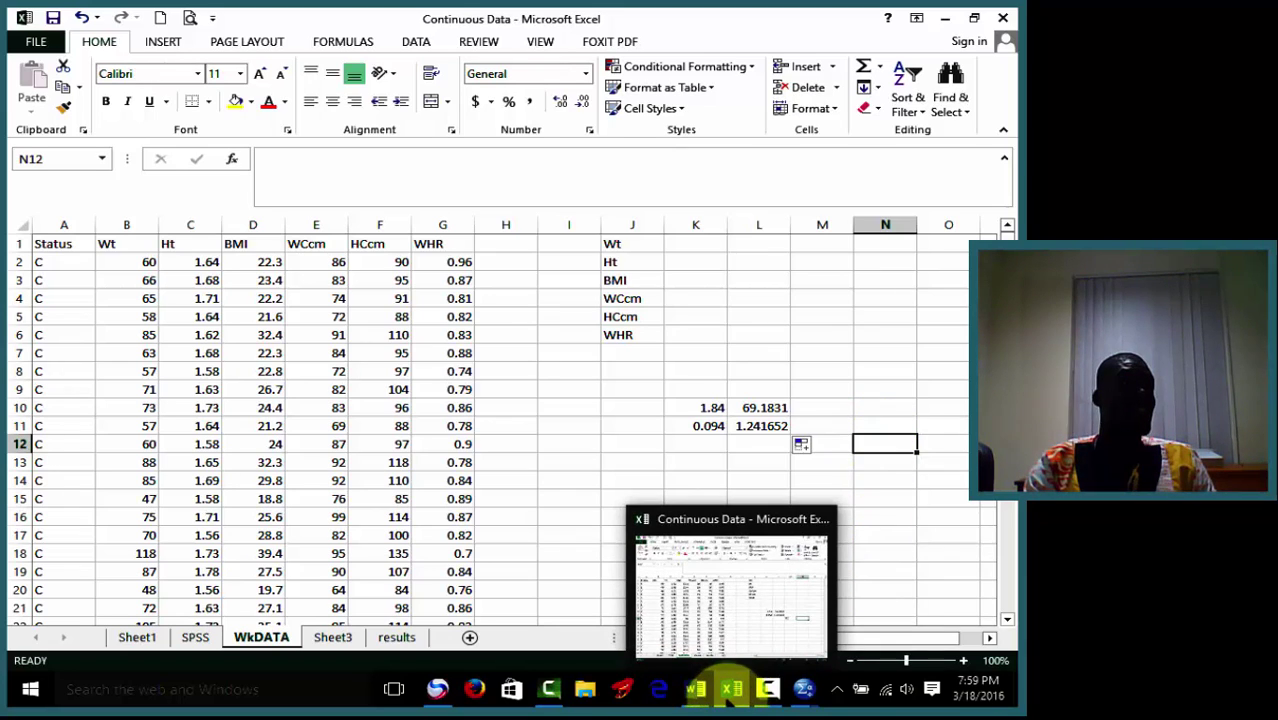
# Clear the copied POWER formula from cell L11.
pyautogui.click(762, 427)
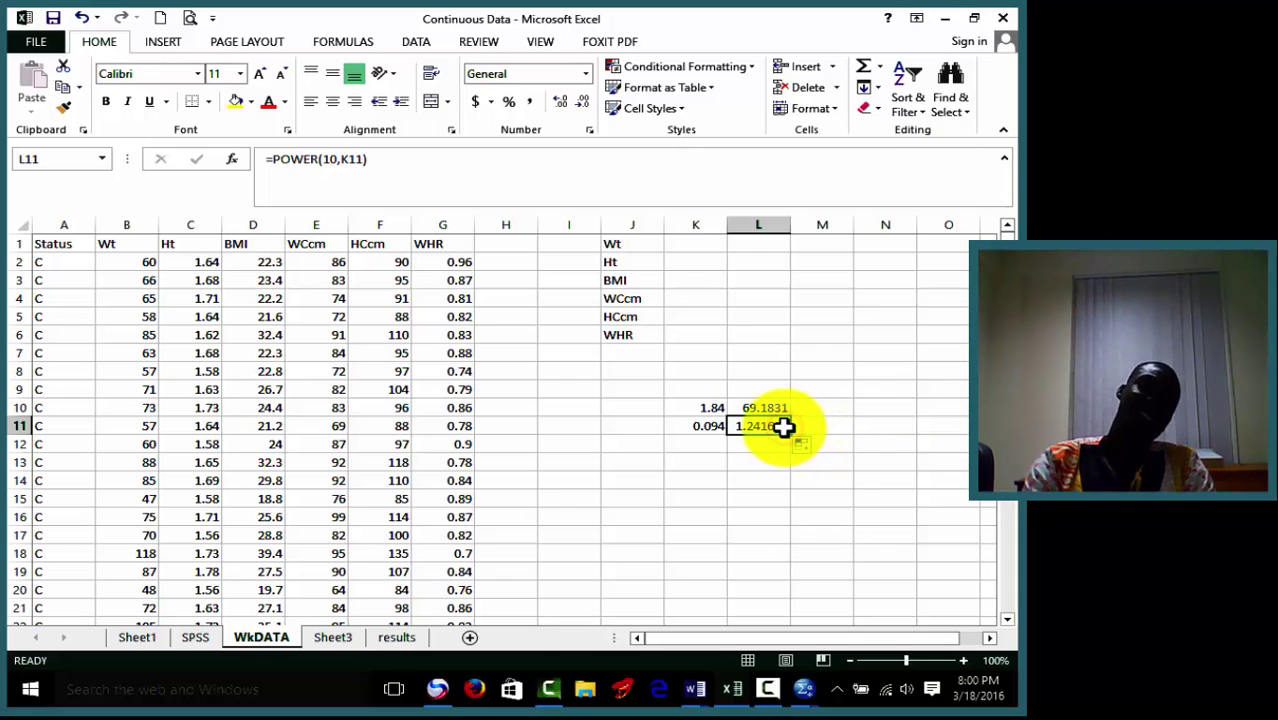
pyautogui.press('Delete')
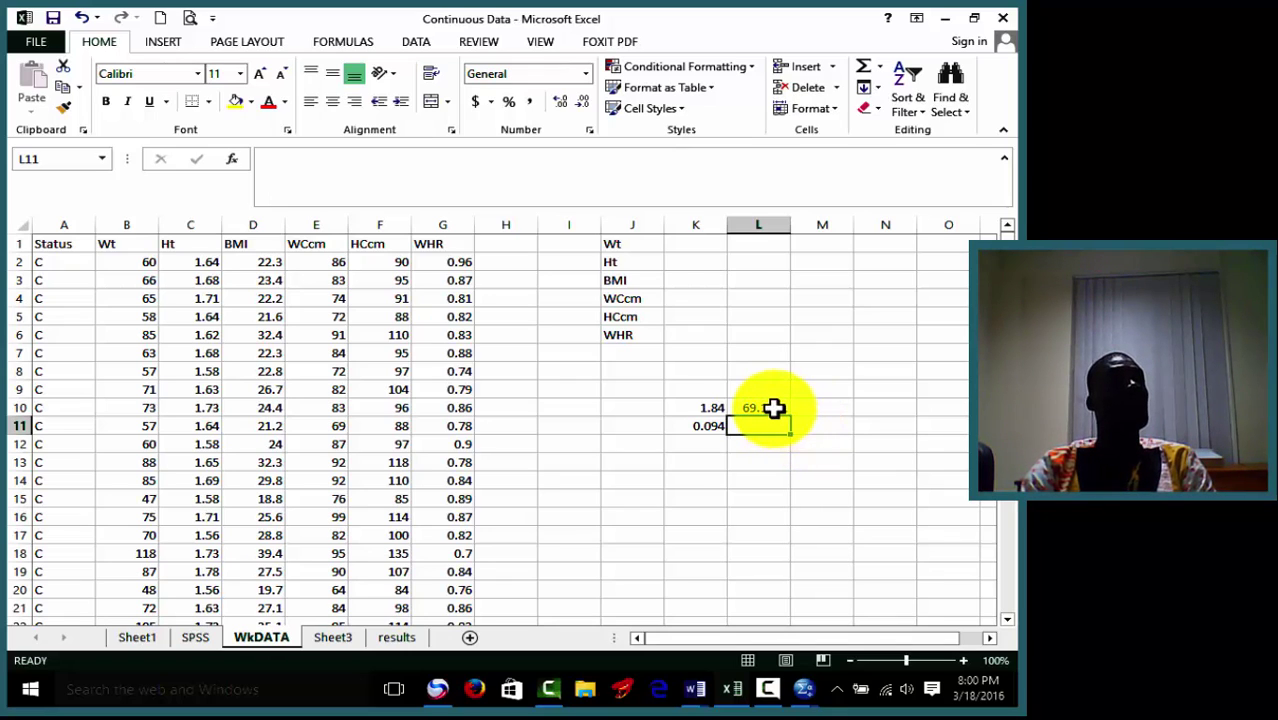
pyautogui.click(774, 408)
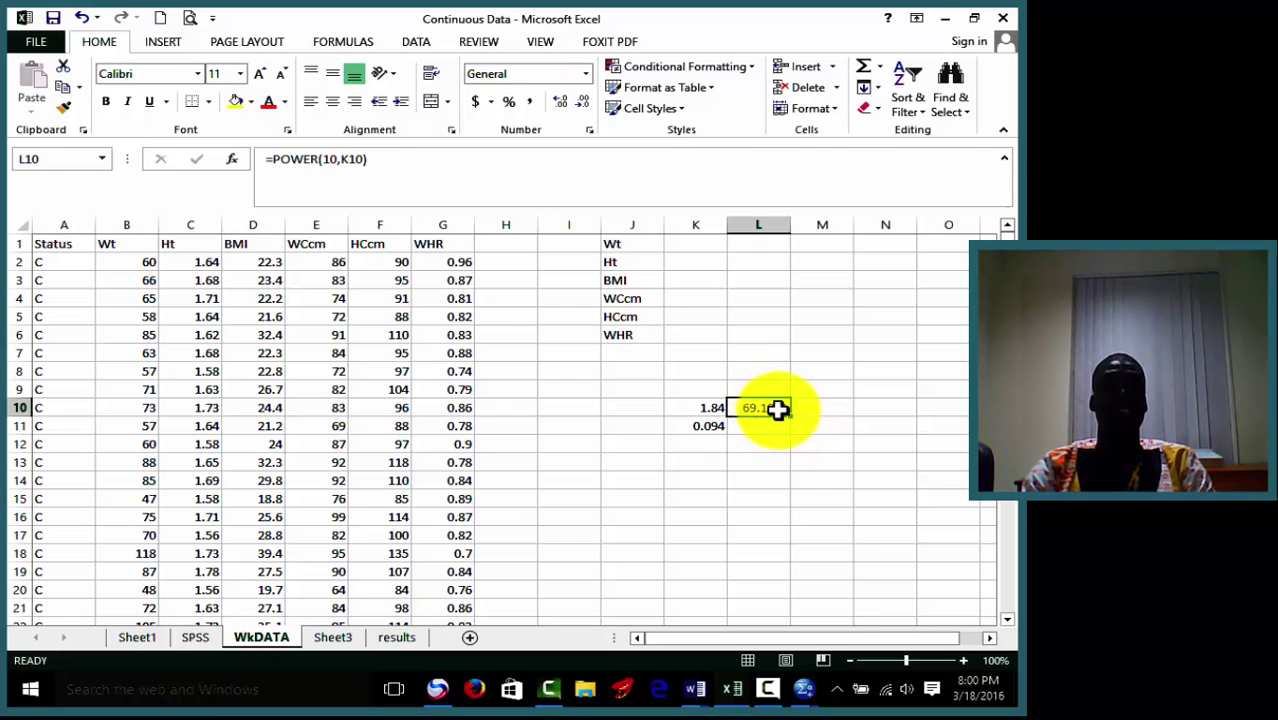
pyautogui.click(790, 418)
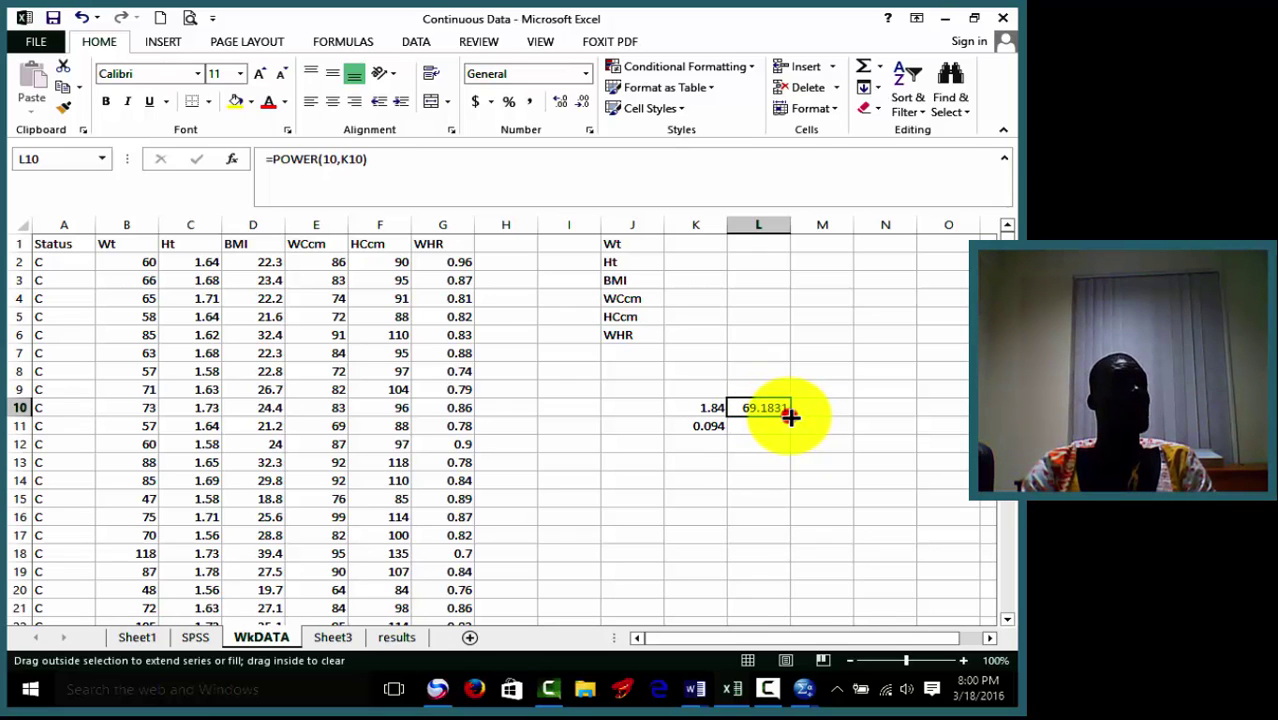
# Back-transform the LogWt standard deviation in cell L11 with the formula =POWER(10,K11).
pyautogui.click(748, 420)
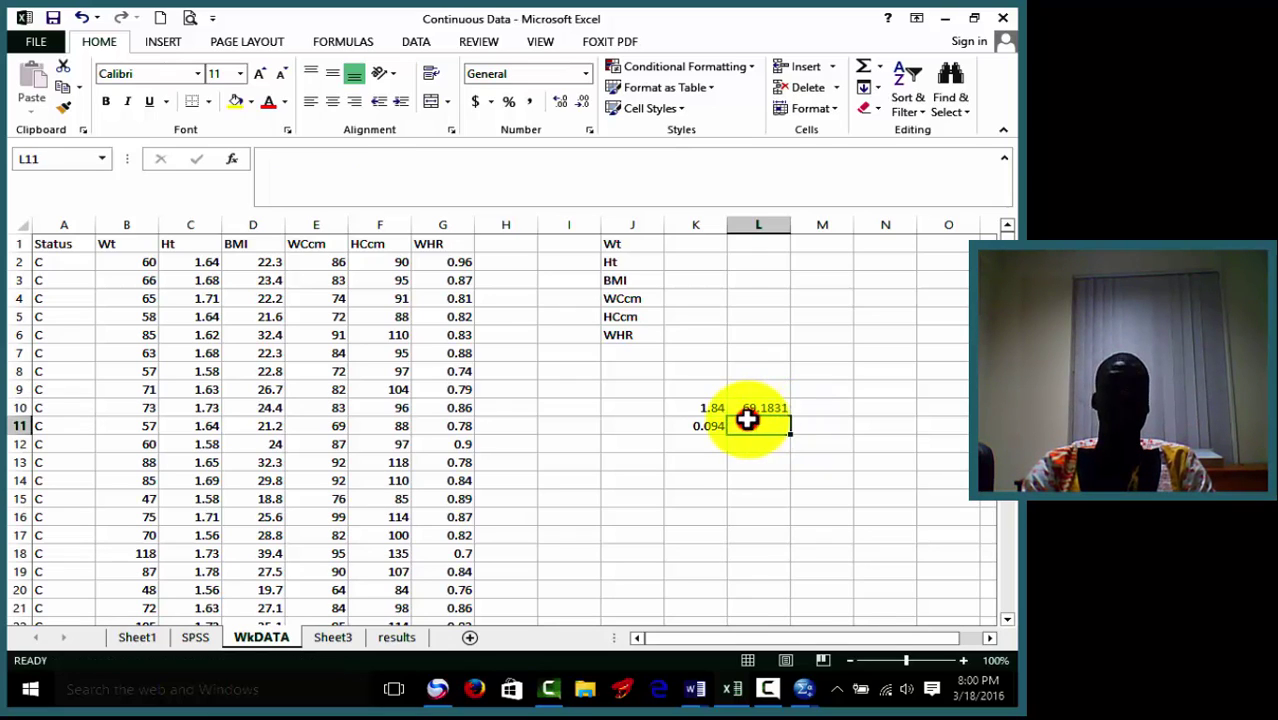
pyautogui.write('=')
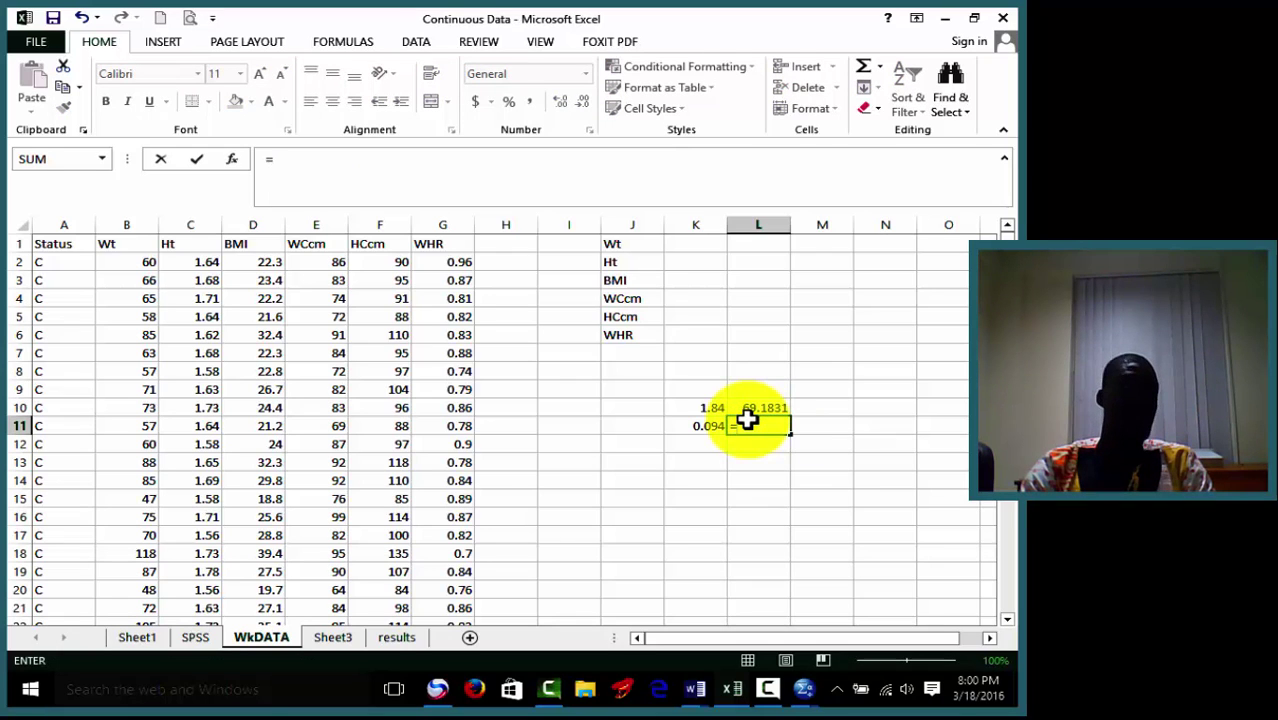
pyautogui.write('po')
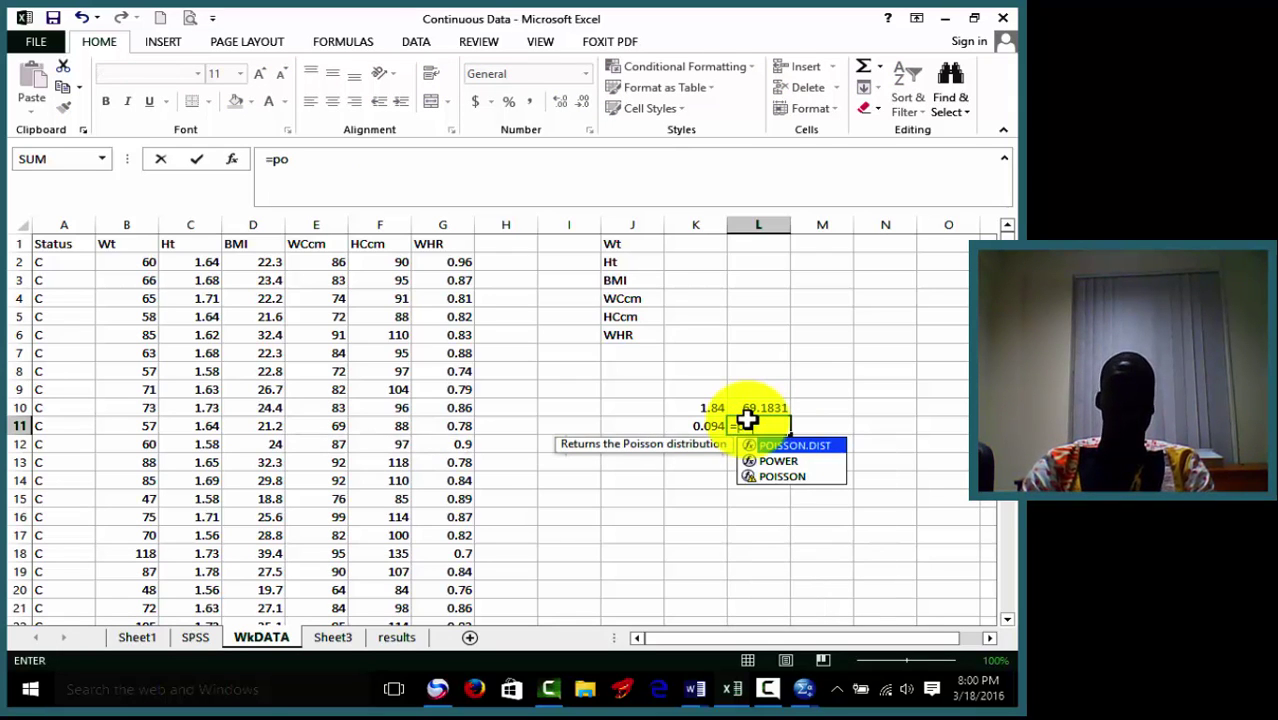
pyautogui.doubleClick(779, 461)
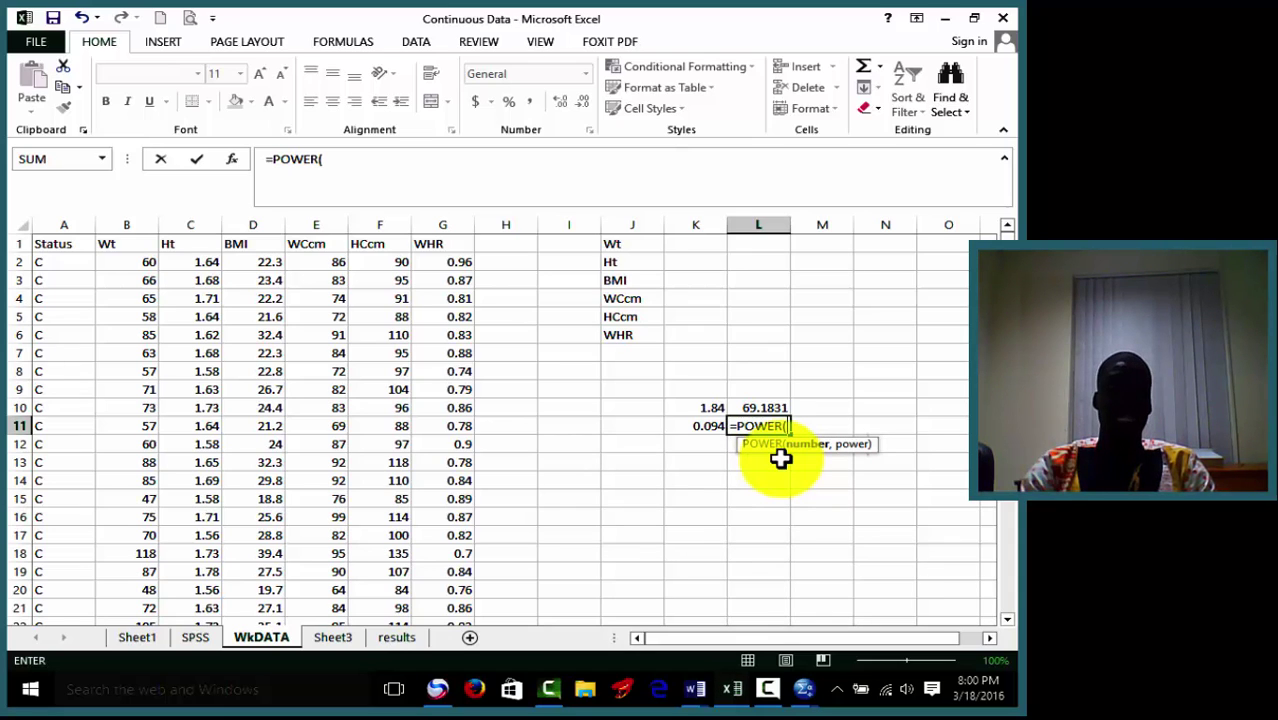
pyautogui.write('10')
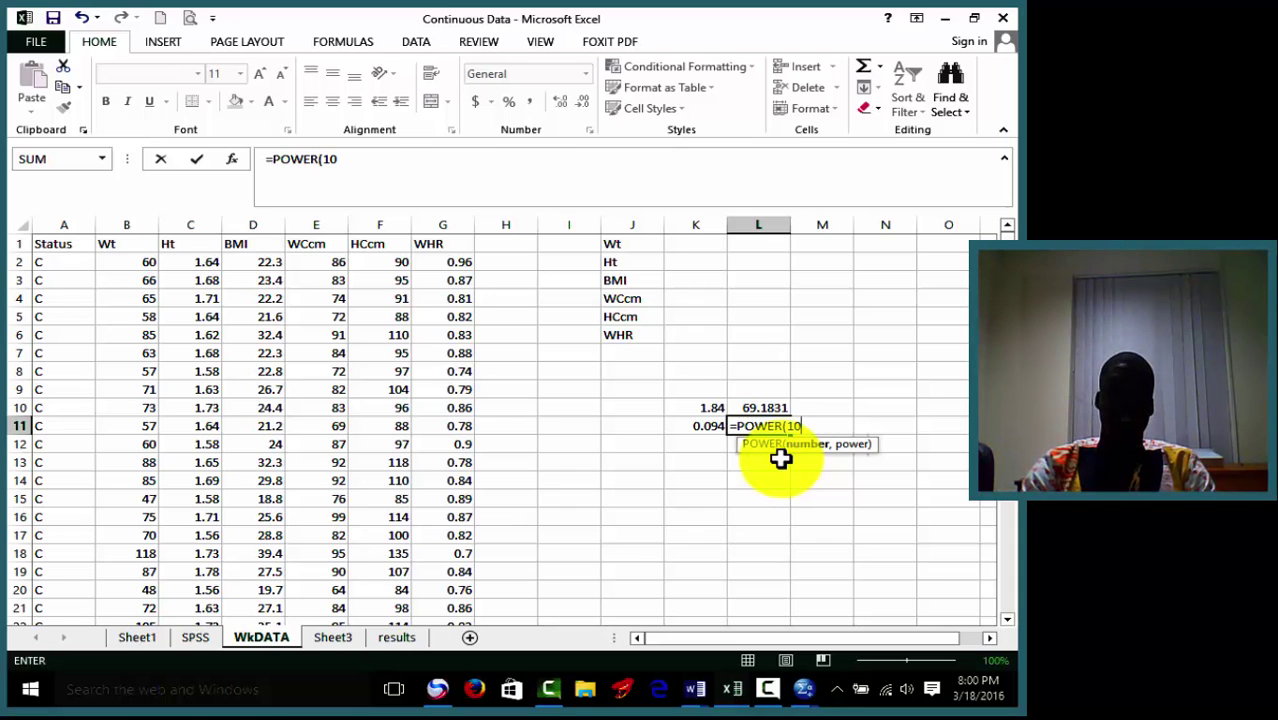
pyautogui.write(',')
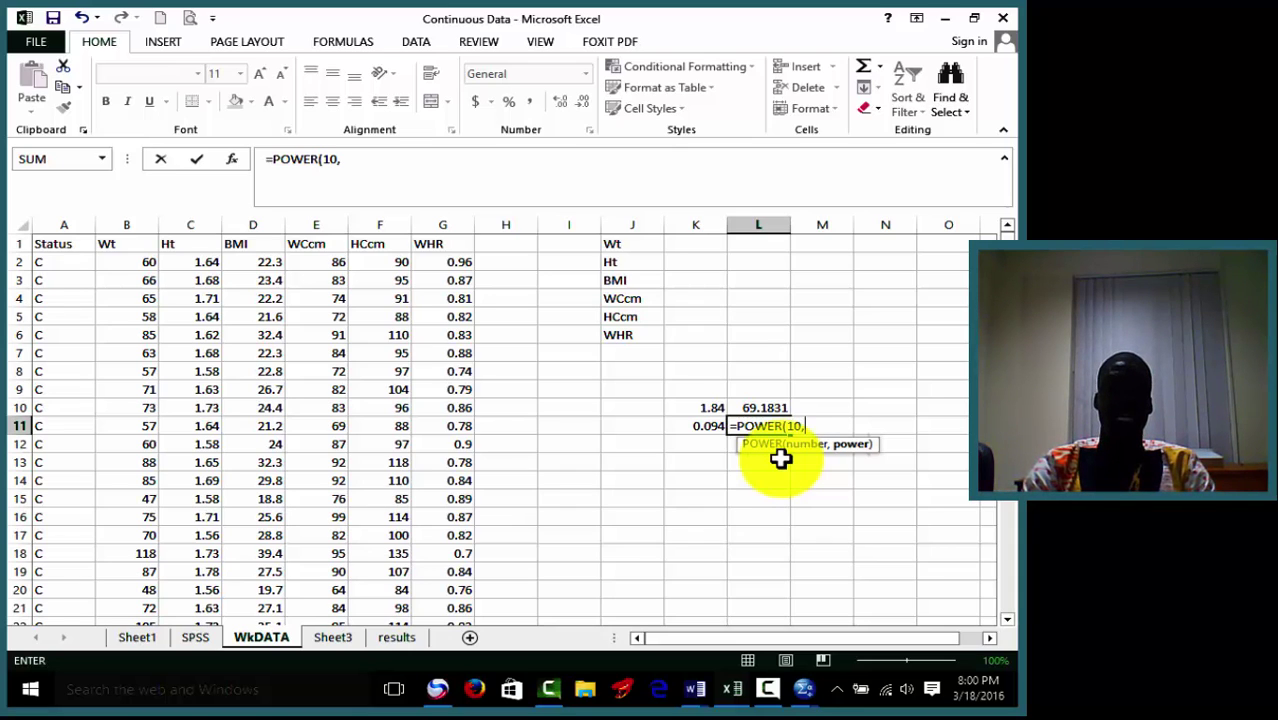
pyautogui.click(708, 426)
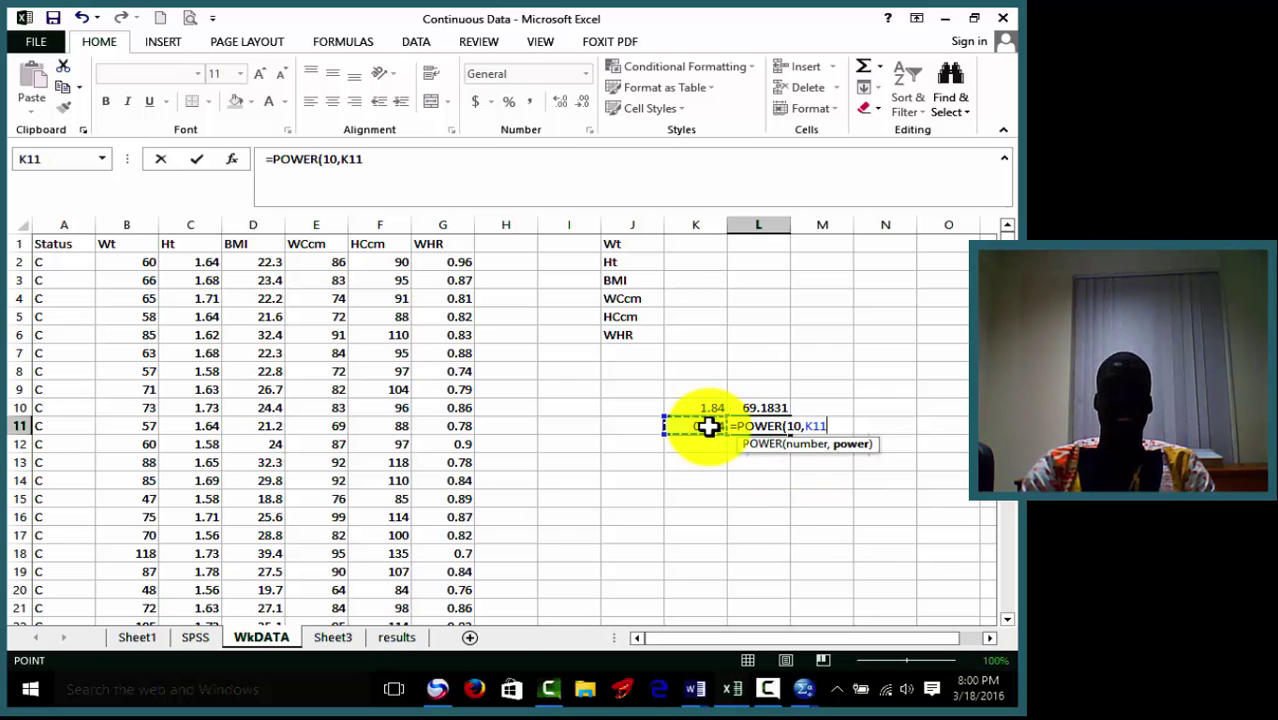
pyautogui.press('Return')
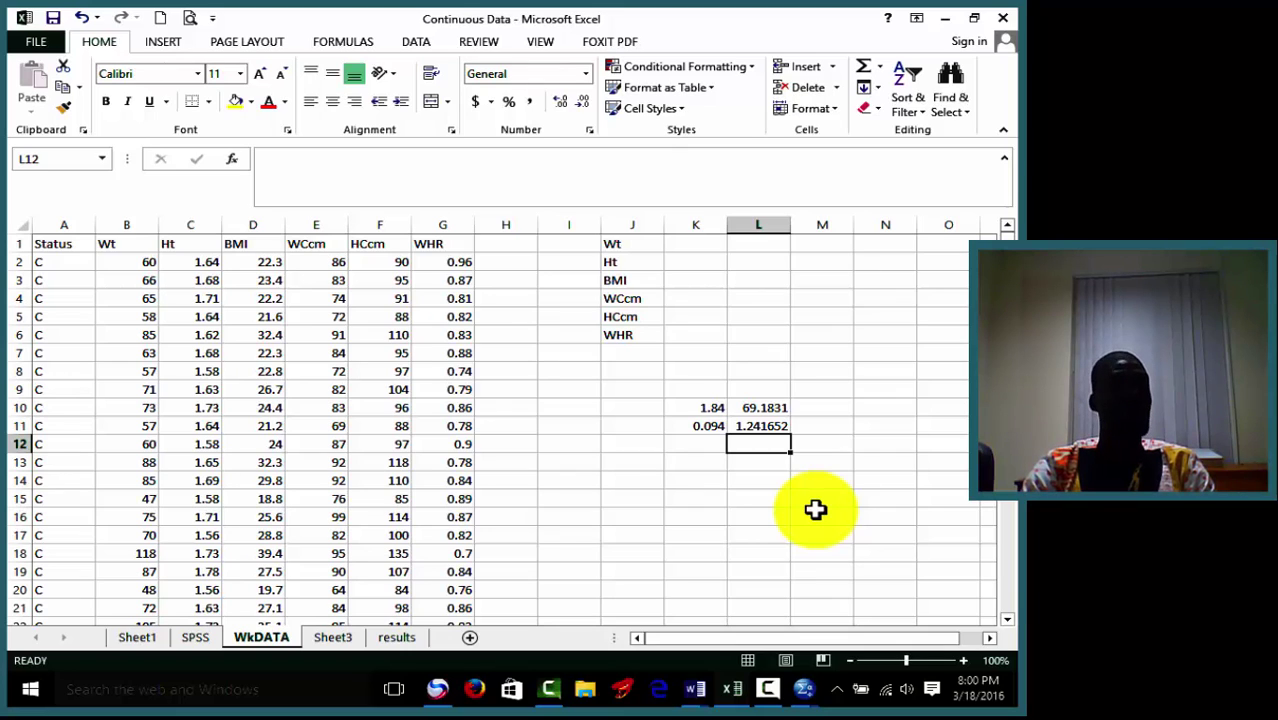
pyautogui.click(775, 426)
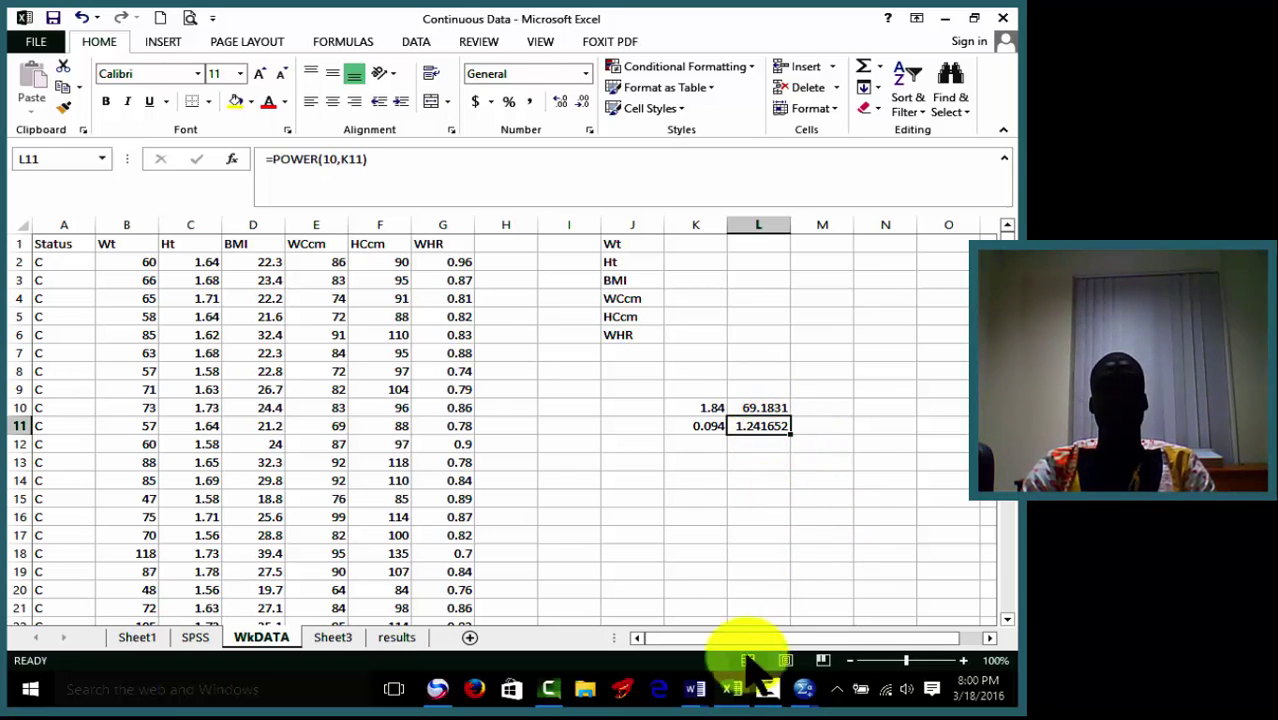
# Switch to the SPSS output viewer and examine the mean and standard deviation on the first histogram of the untransformed Wt.
pyautogui.moveTo(805, 697)
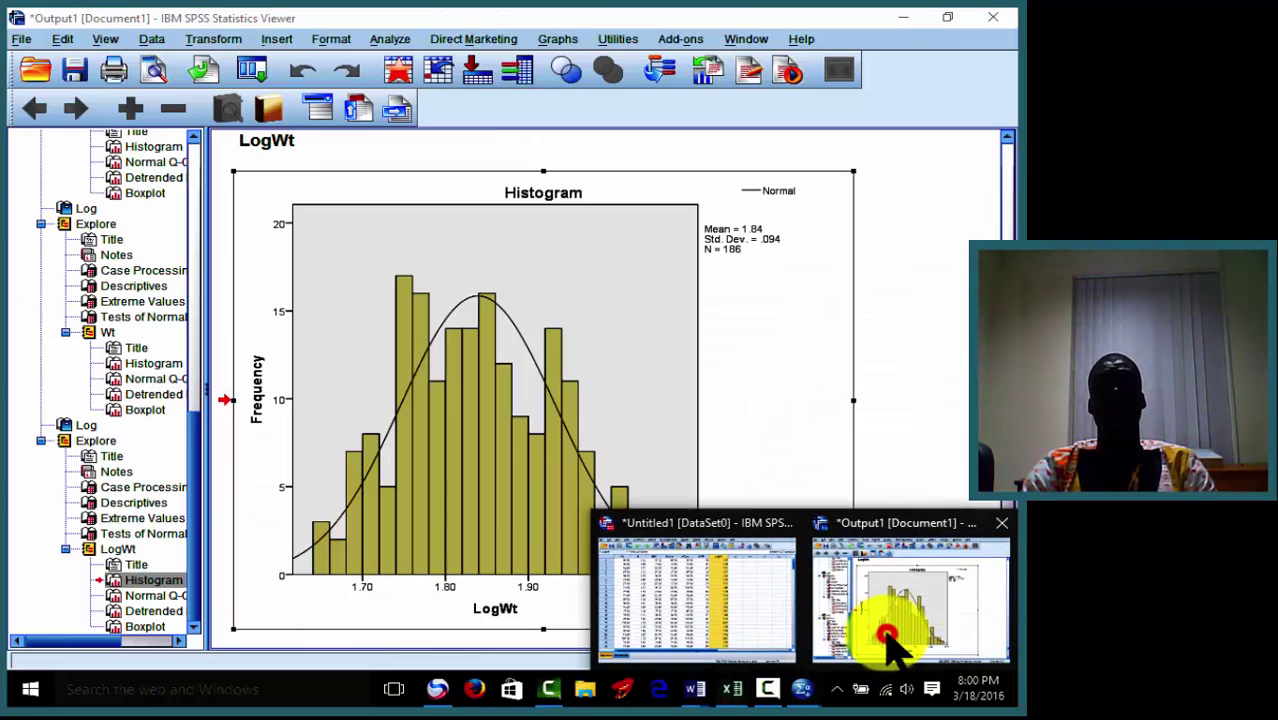
pyautogui.click(882, 635)
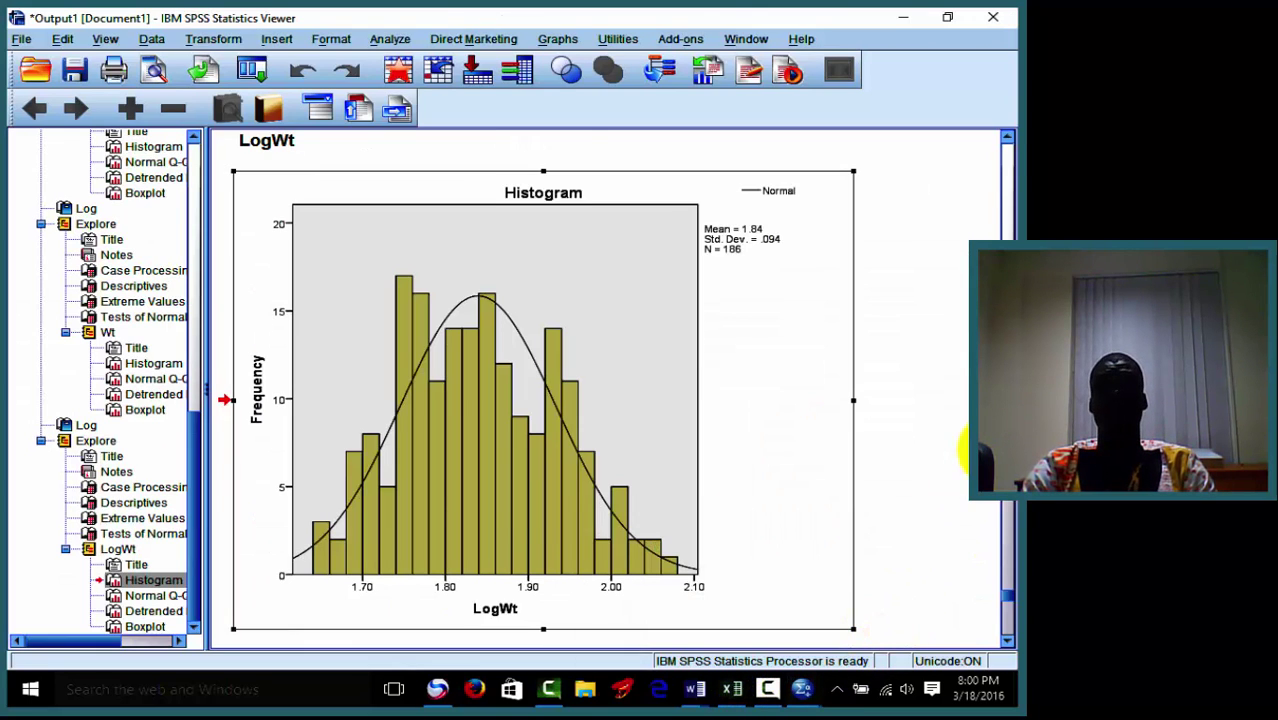
pyautogui.click(1006, 595)
pyautogui.scroll(5, 1006, 596)
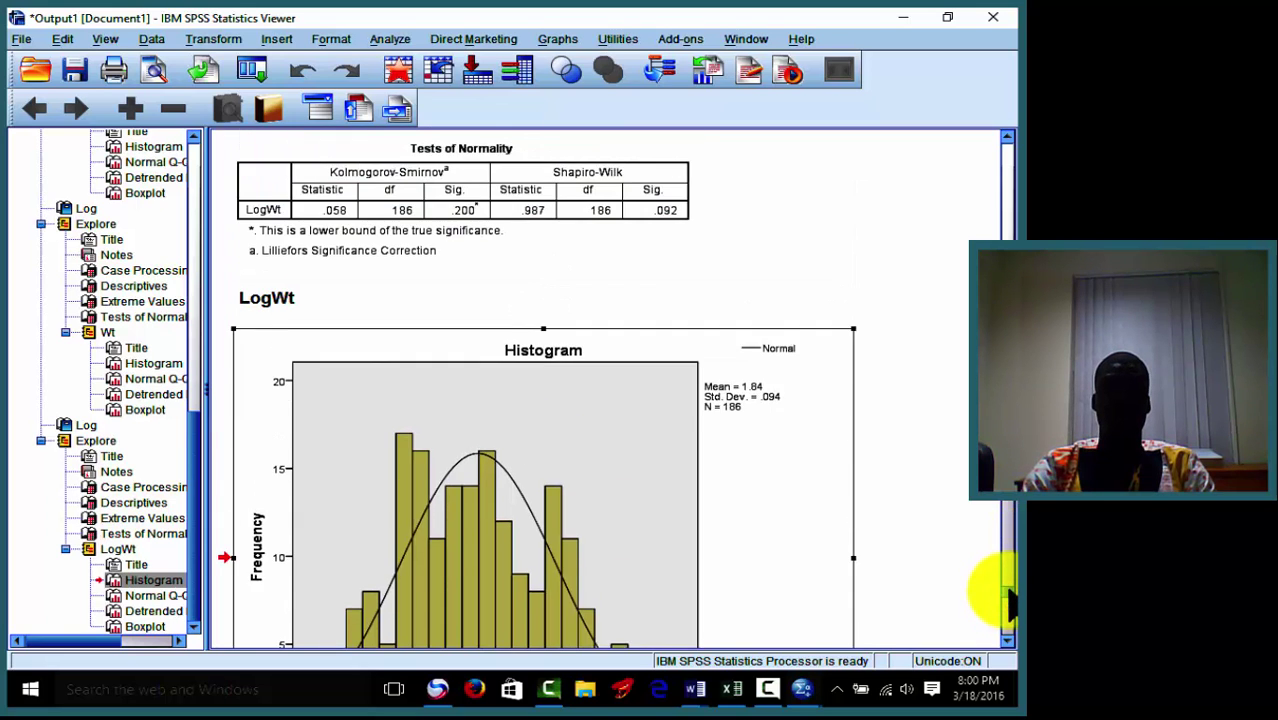
pyautogui.scroll(10, 1006, 596)
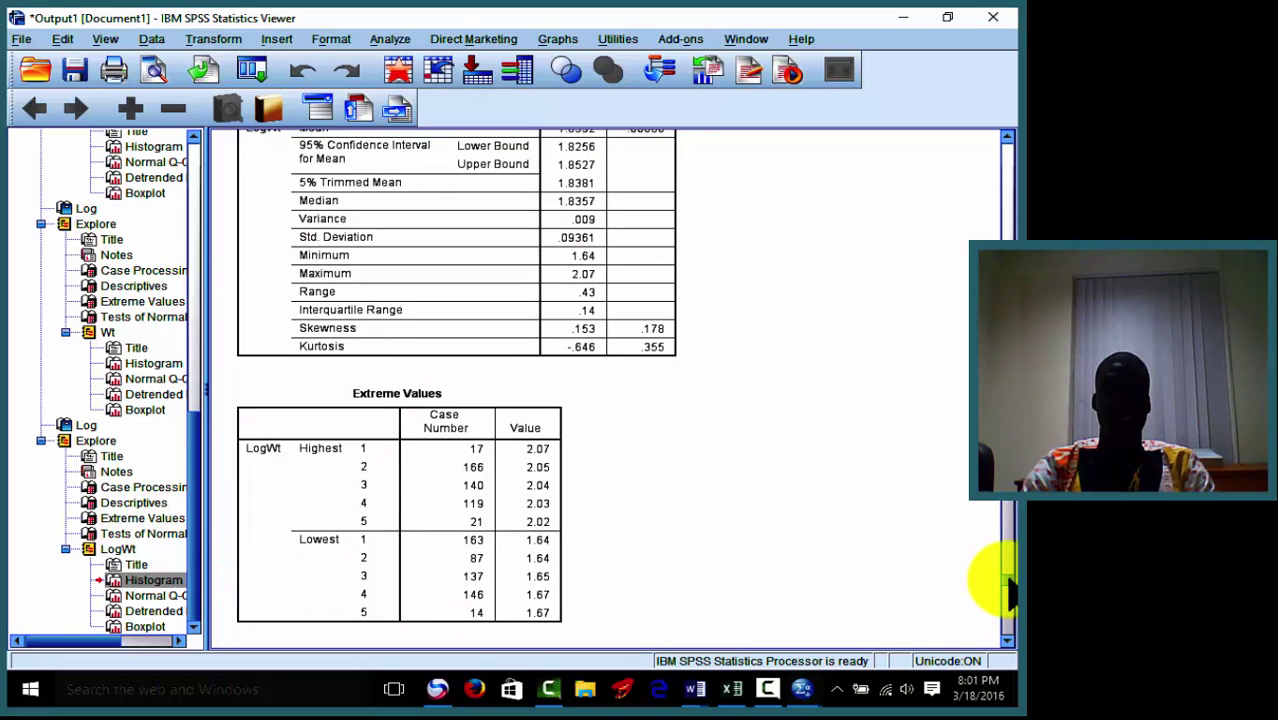
pyautogui.scroll(5, 1008, 588)
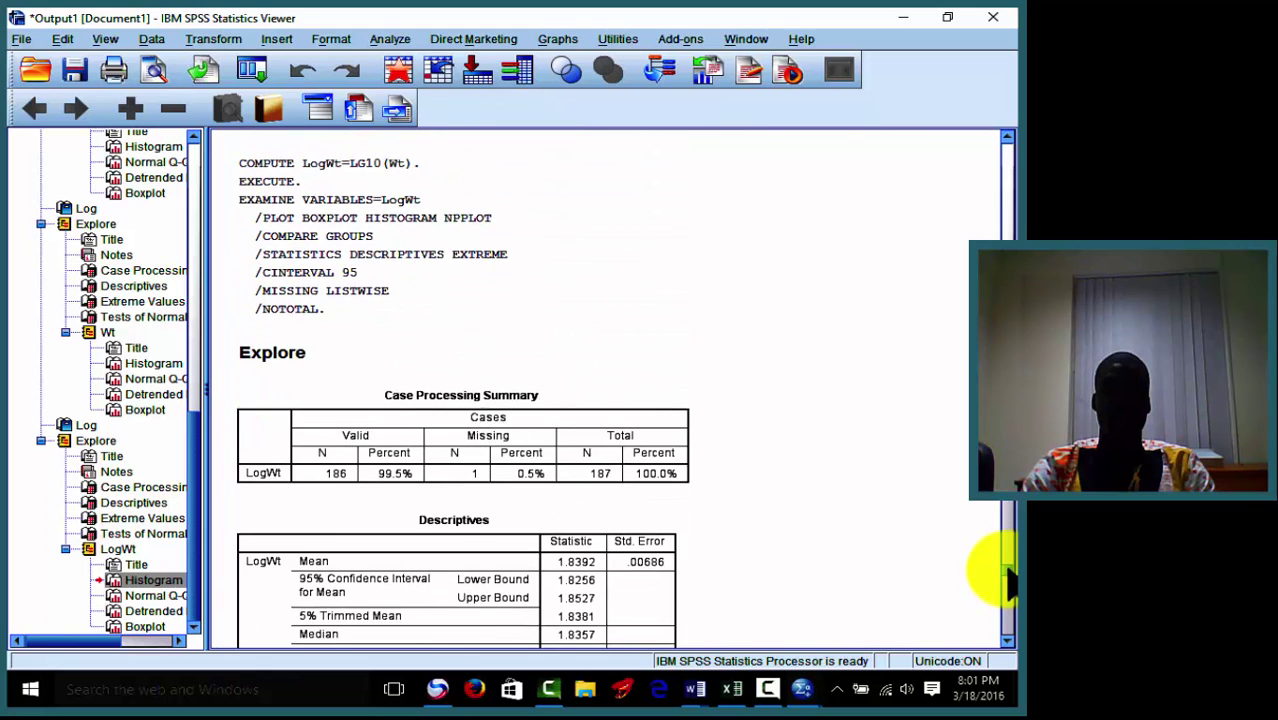
pyautogui.scroll(5, 1009, 578)
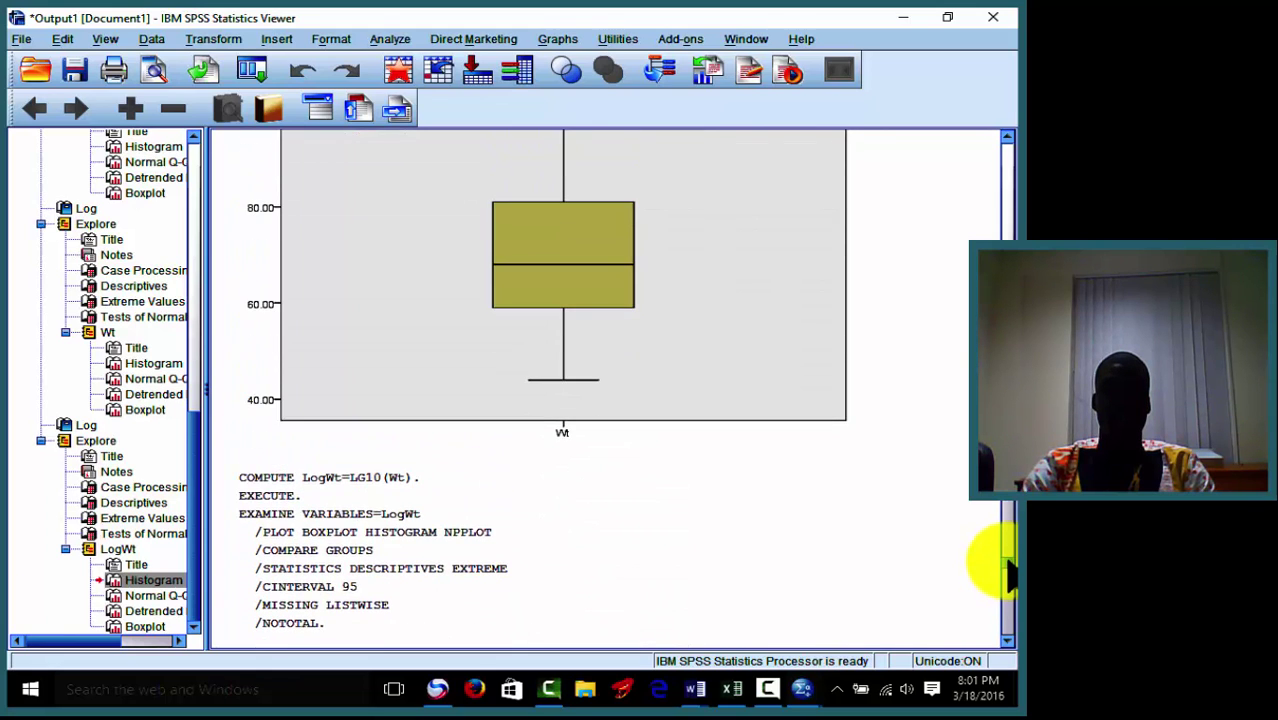
pyautogui.scroll(10, 1008, 575)
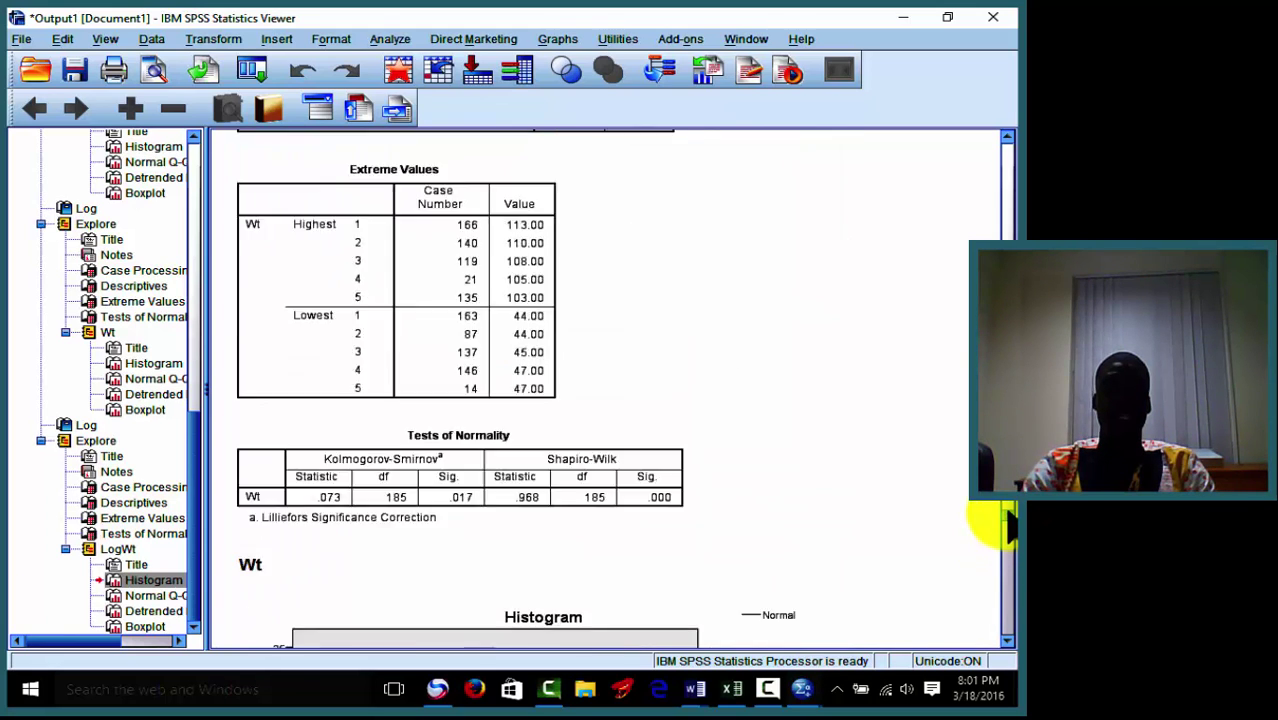
pyautogui.scroll(10, 1008, 527)
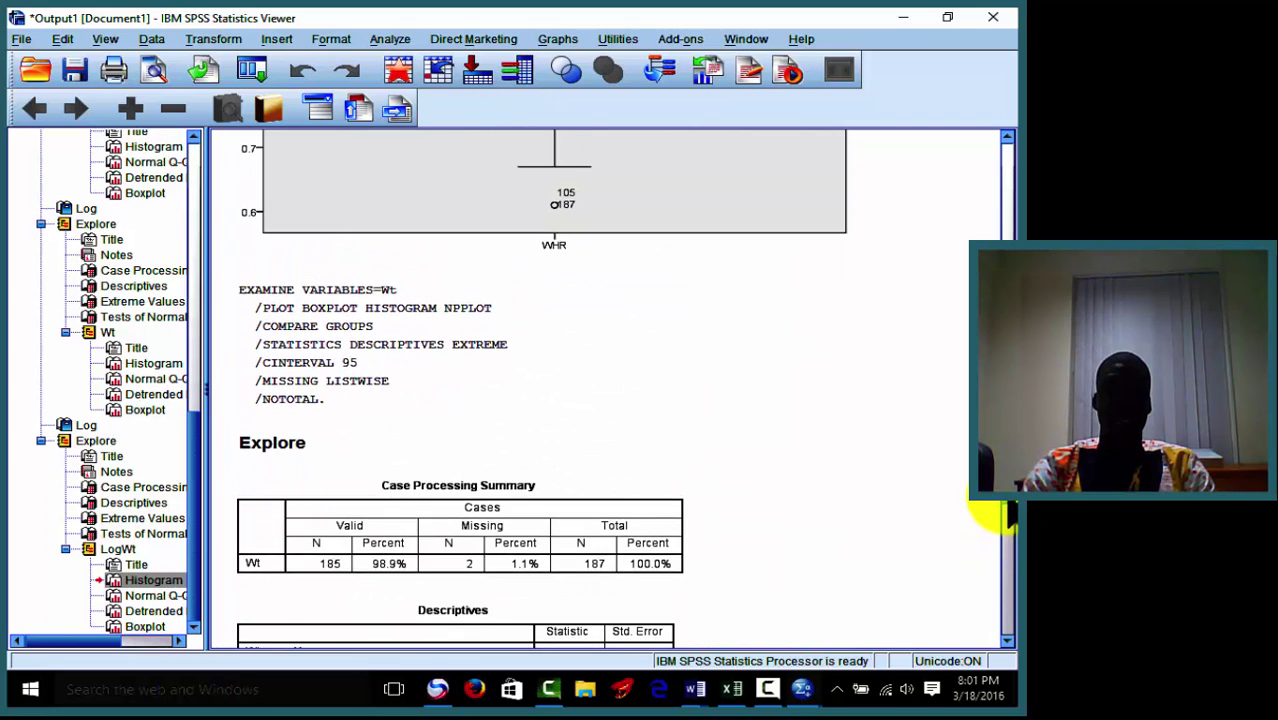
pyautogui.scroll(15, 1005, 520)
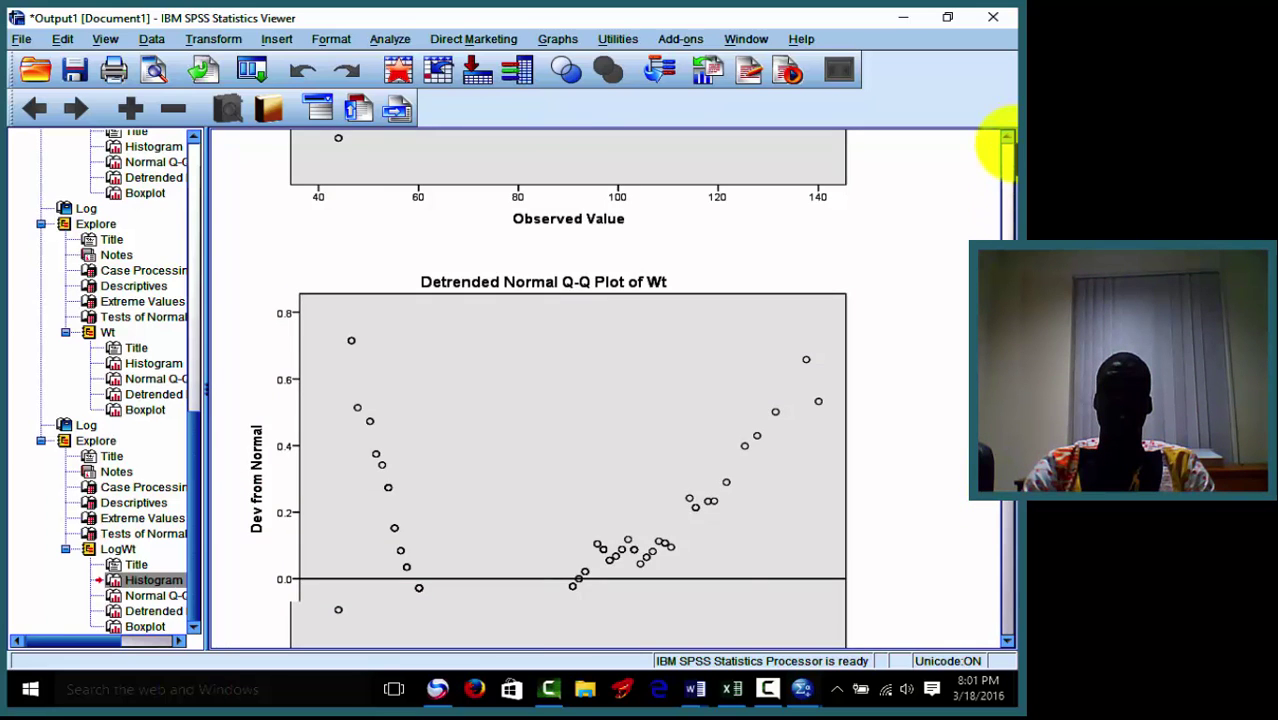
pyautogui.moveTo(1003, 150); pyautogui.dragTo(1000, 219)
pyautogui.click(802, 266)
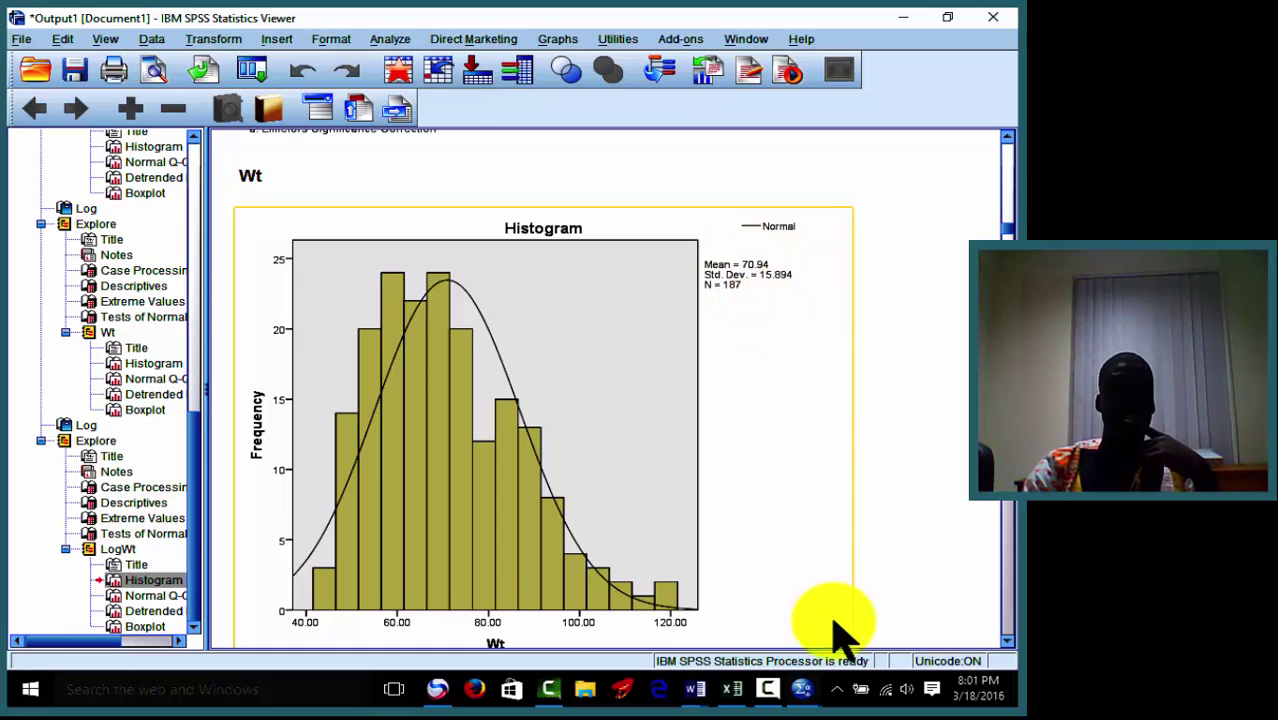
# Compare the back-transformed values in Excel cells L10 and L11 with the mean and standard deviation on the SPSS Wt histogram.
pyautogui.click(733, 689)
pyautogui.click(735, 690)
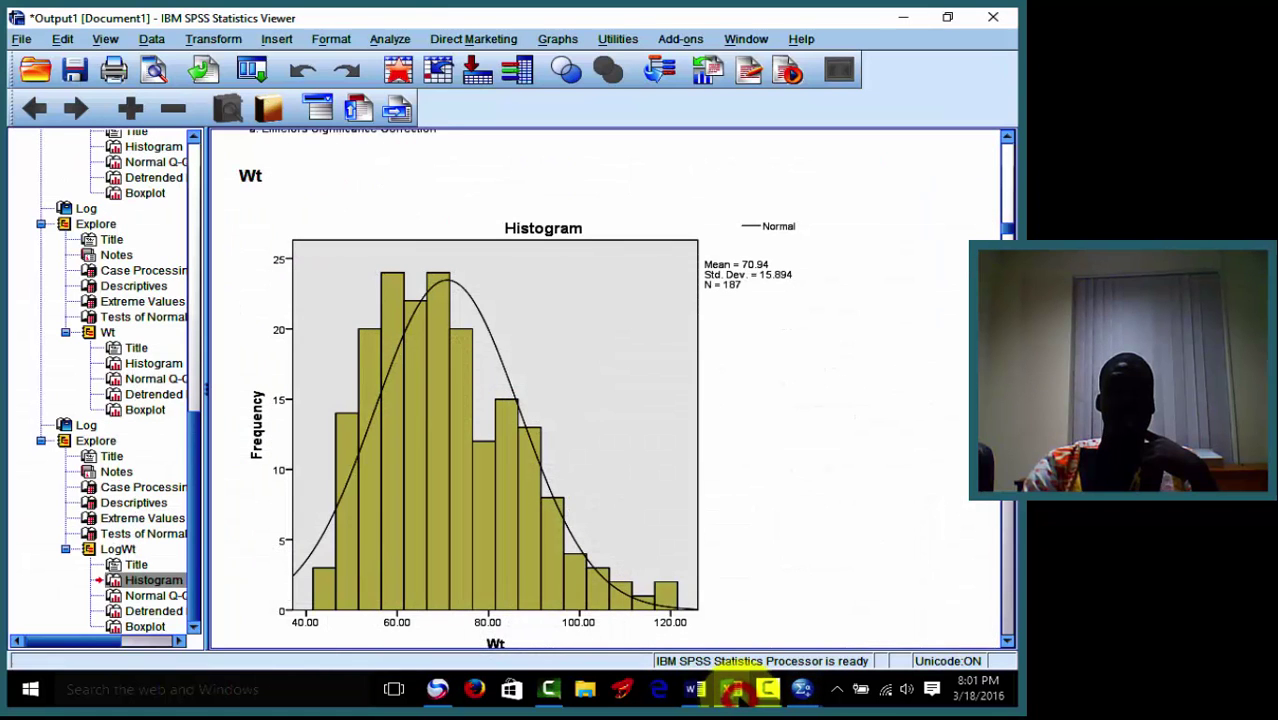
pyautogui.click(735, 690)
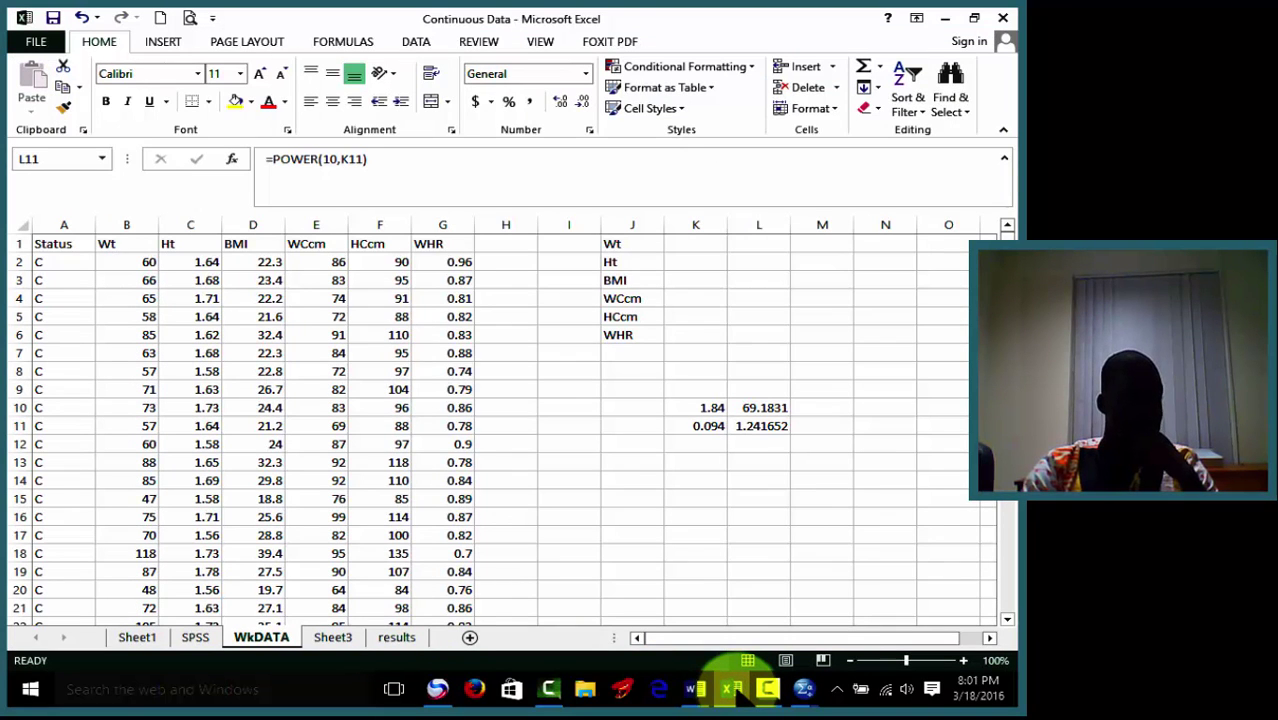
pyautogui.click(735, 690)
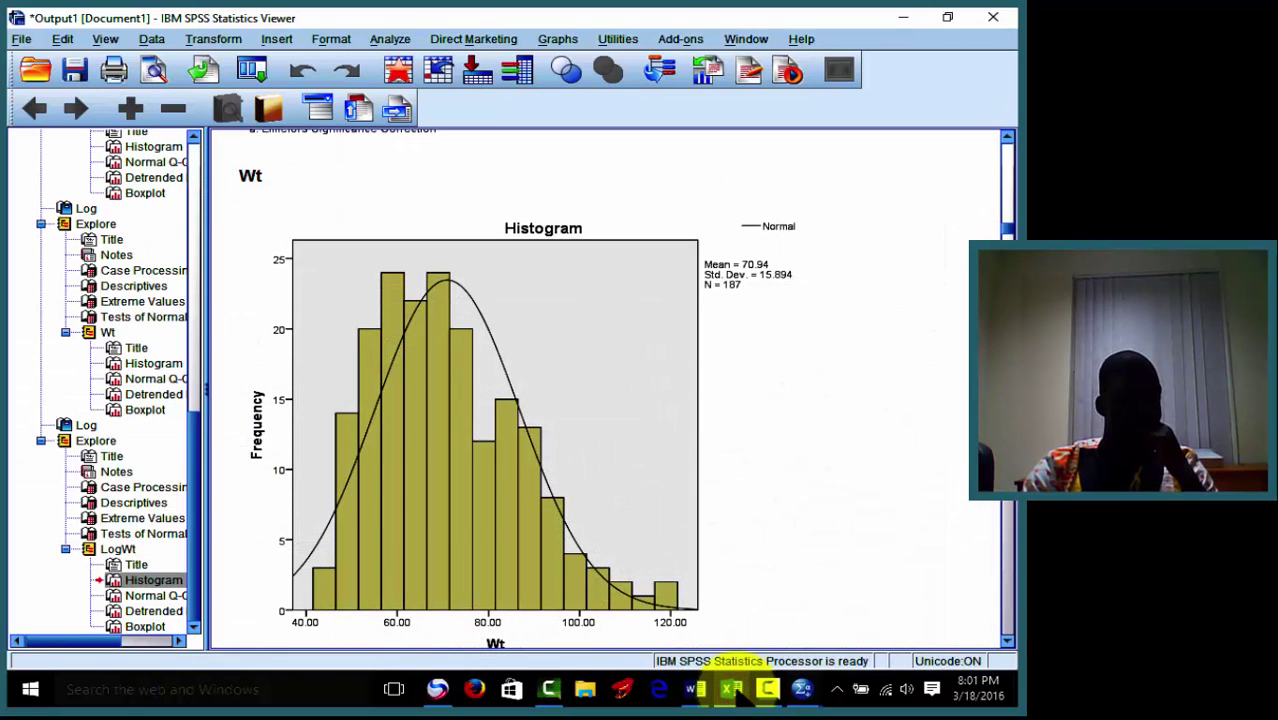